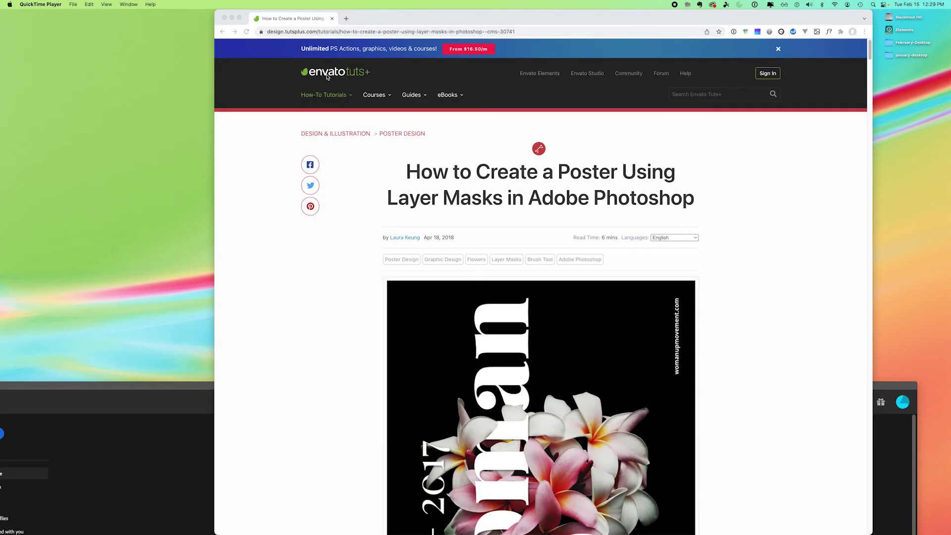
- Move the Chrome window left and scroll the tutorial to its 'What Will You Need' list
{"action": "left_click_drag", "start_coordinate": [517, 18], "coordinate": [367, 19]}
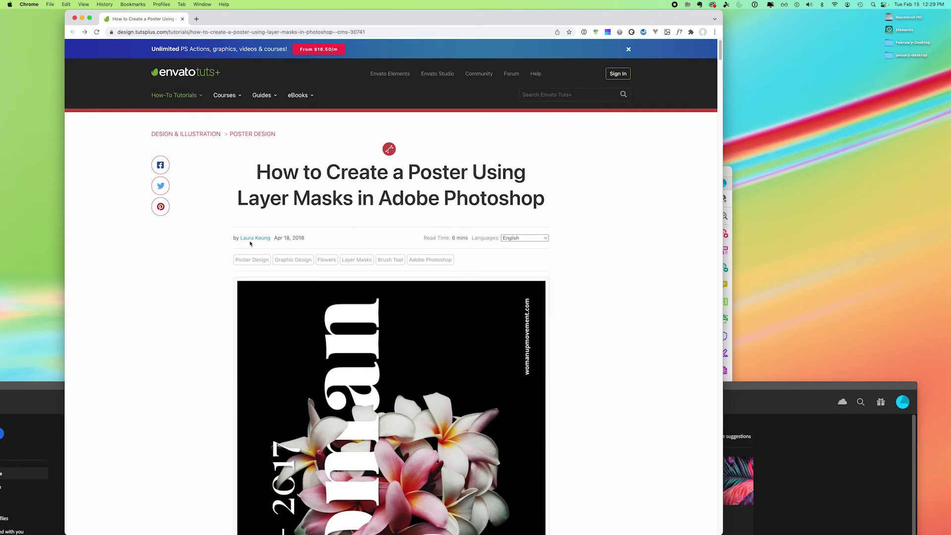
{"action": "left_click_drag", "start_coordinate": [719, 51], "coordinate": [686, 47]}
{"action": "mouse_move", "coordinate": [720, 58]}
{"action": "left_mouse_down"}
{"action": "mouse_move", "coordinate": [719, 73]}
{"action": "mouse_move", "coordinate": [718, 64]}
{"action": "left_mouse_up"}
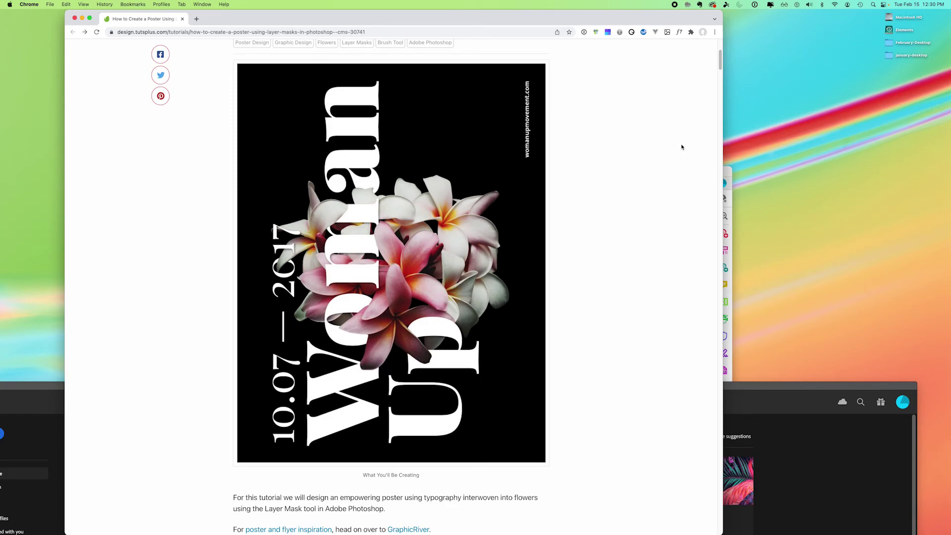
{"action": "left_click_drag", "start_coordinate": [720, 57], "coordinate": [718, 79]}
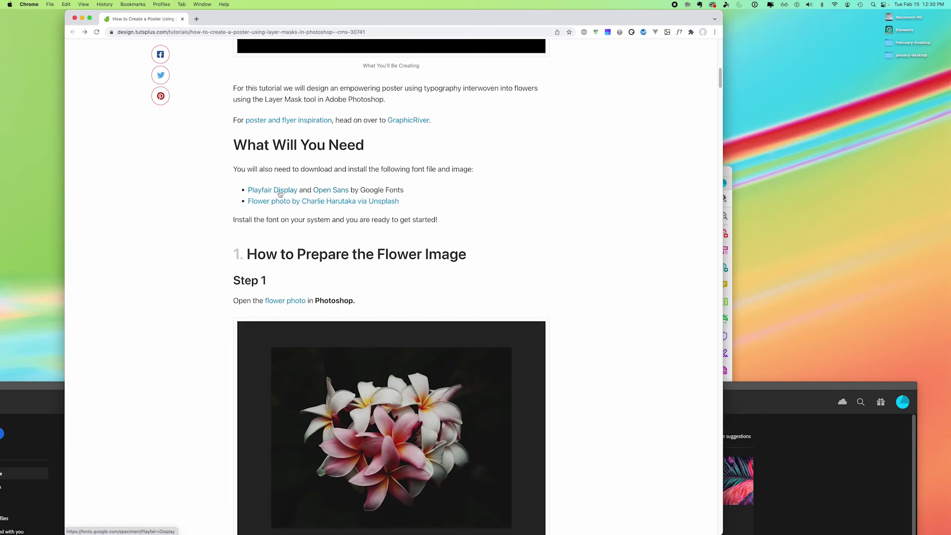
- Download the Unsplash flower photo at Original Size, then scroll the tutorial to Step 1
{"action": "right_click", "coordinate": [308, 204]}
{"action": "left_click", "coordinate": [331, 204]}
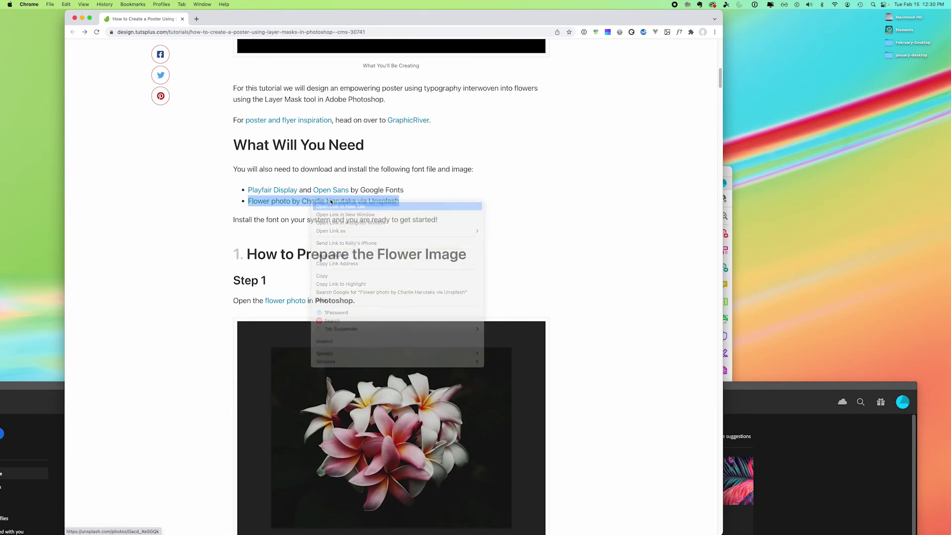
{"action": "left_click", "coordinate": [228, 21]}
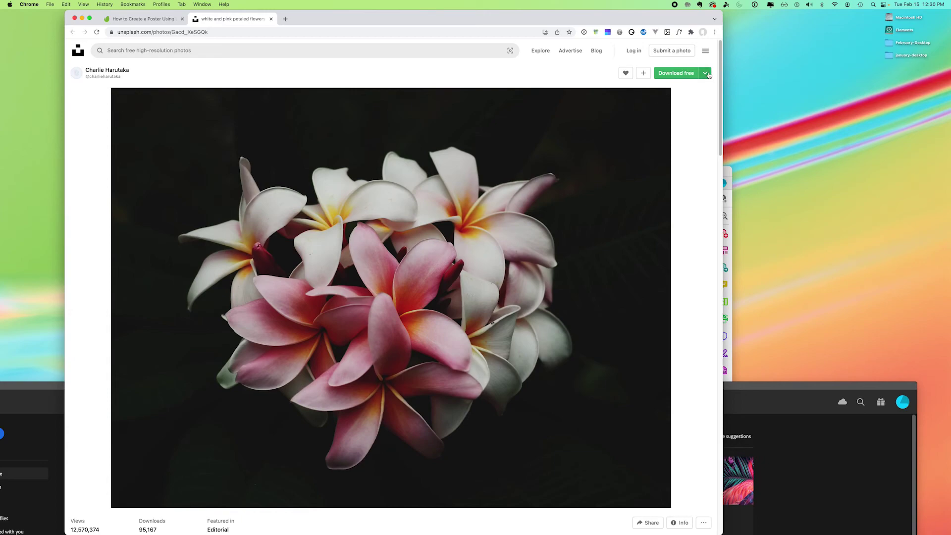
{"action": "left_click", "coordinate": [705, 73]}
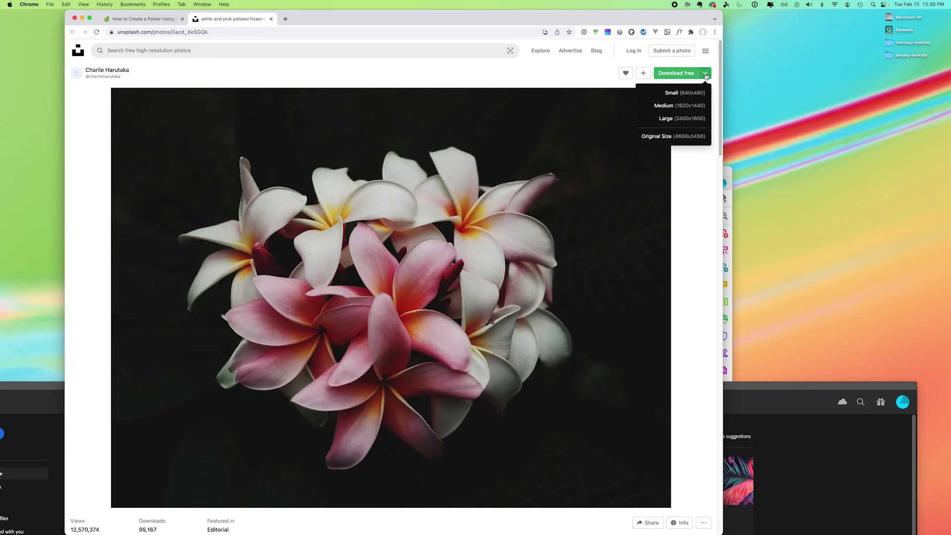
{"action": "left_click", "coordinate": [683, 136]}
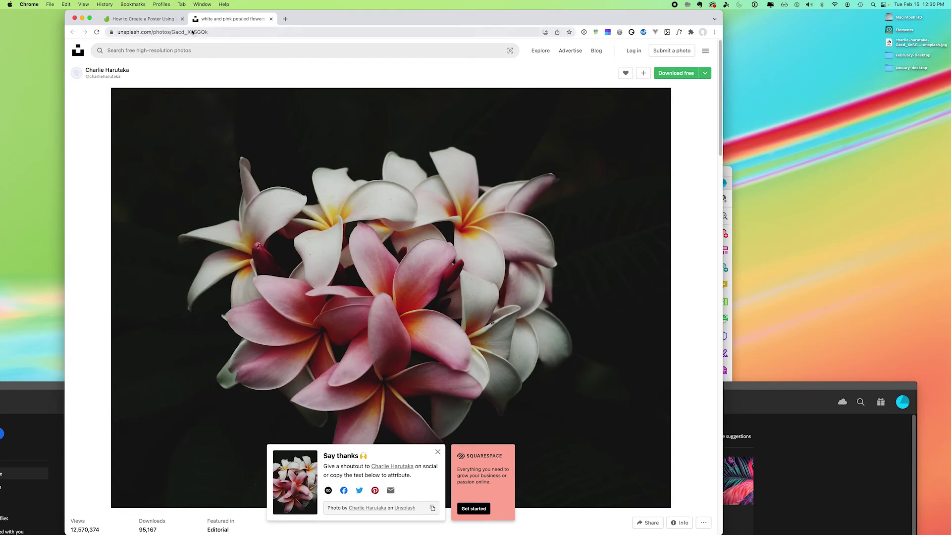
{"action": "left_click", "coordinate": [148, 19]}
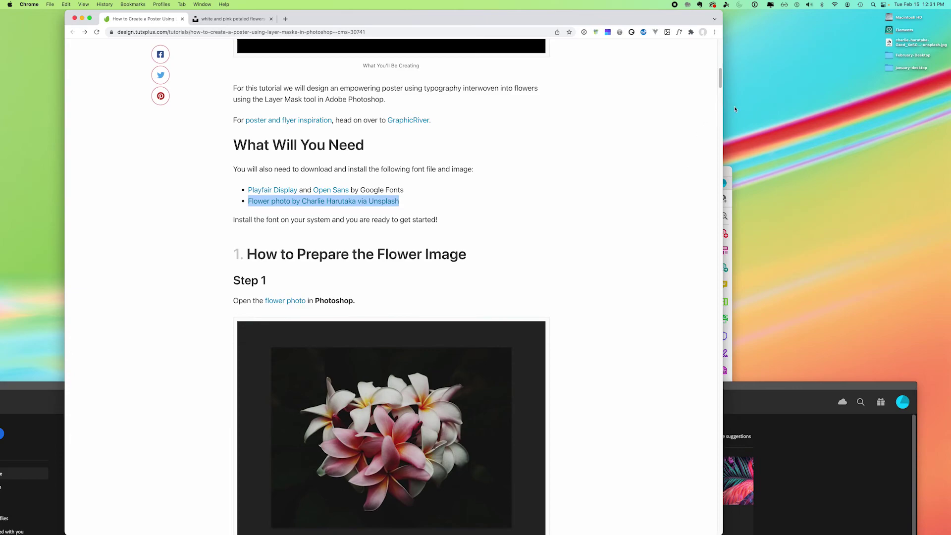
{"action": "left_click_drag", "start_coordinate": [719, 80], "coordinate": [719, 89]}
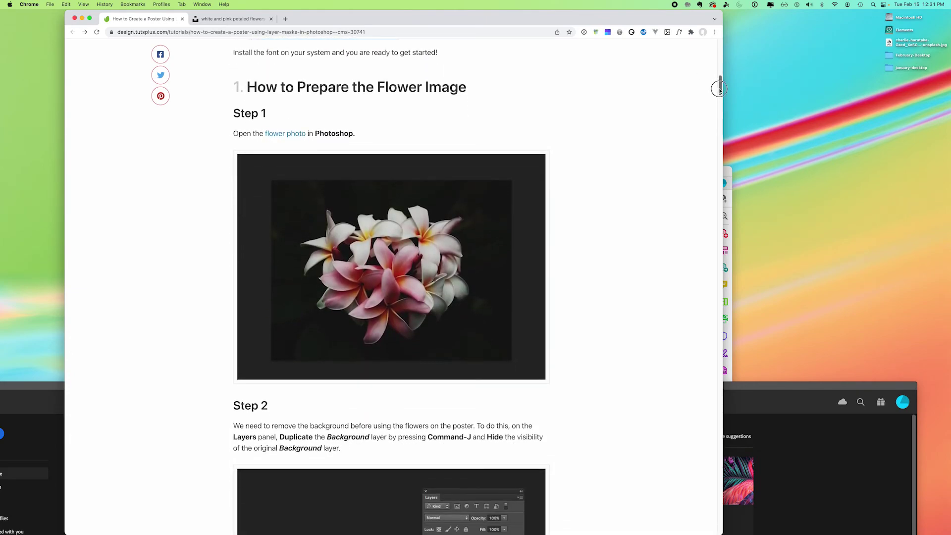
- Open the downloaded flower jpg in Photoshop and dismiss the locked-layer warnings
{"action": "double_click", "coordinate": [889, 44]}
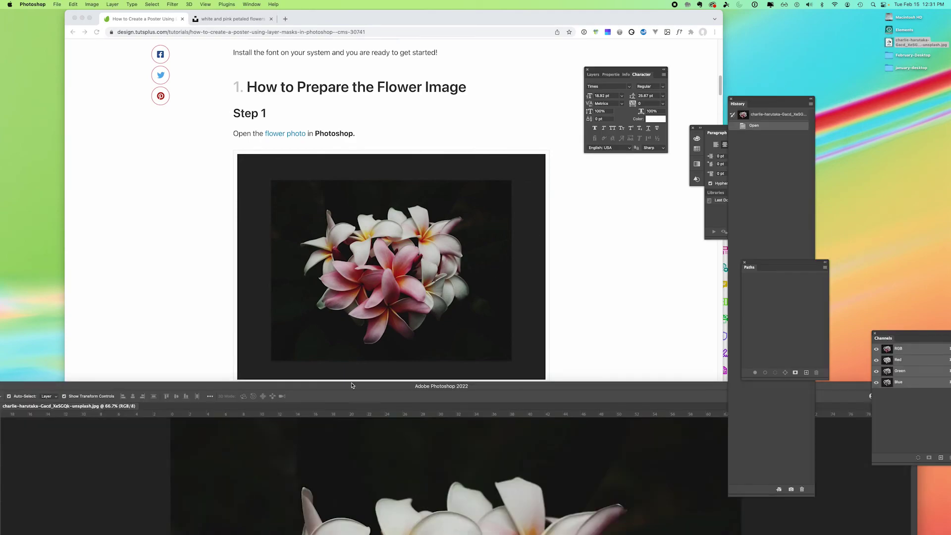
{"action": "double_click", "coordinate": [327, 386]}
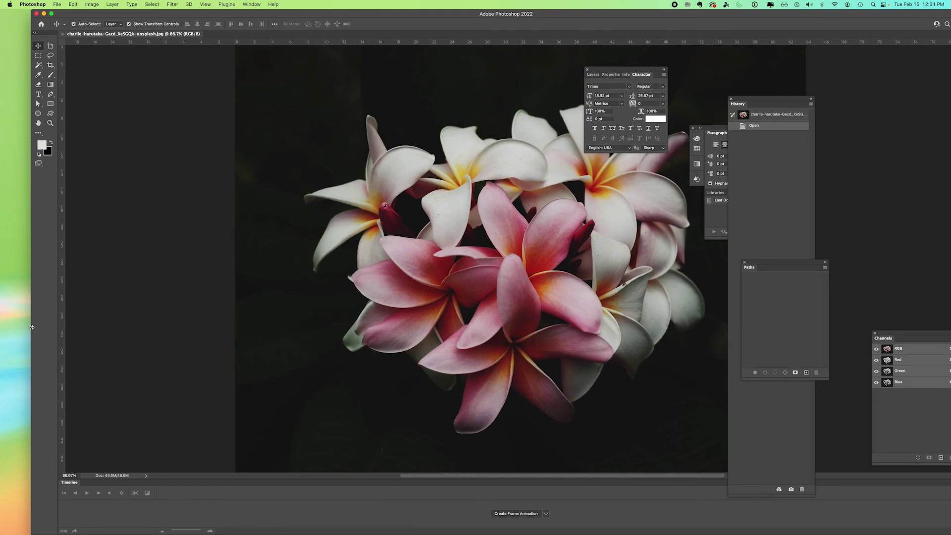
{"action": "left_click_drag", "start_coordinate": [31, 327], "coordinate": [395, 302]}
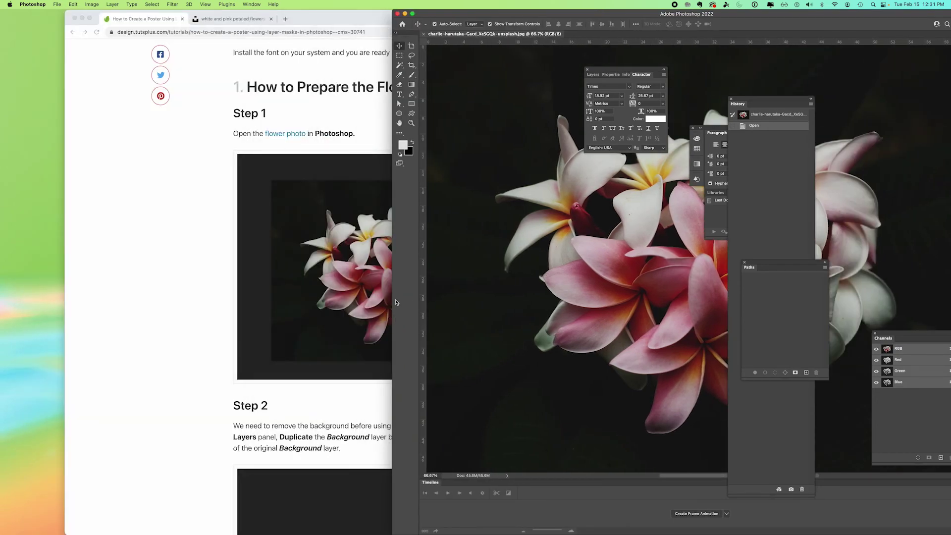
{"action": "key", "text": "Left"}
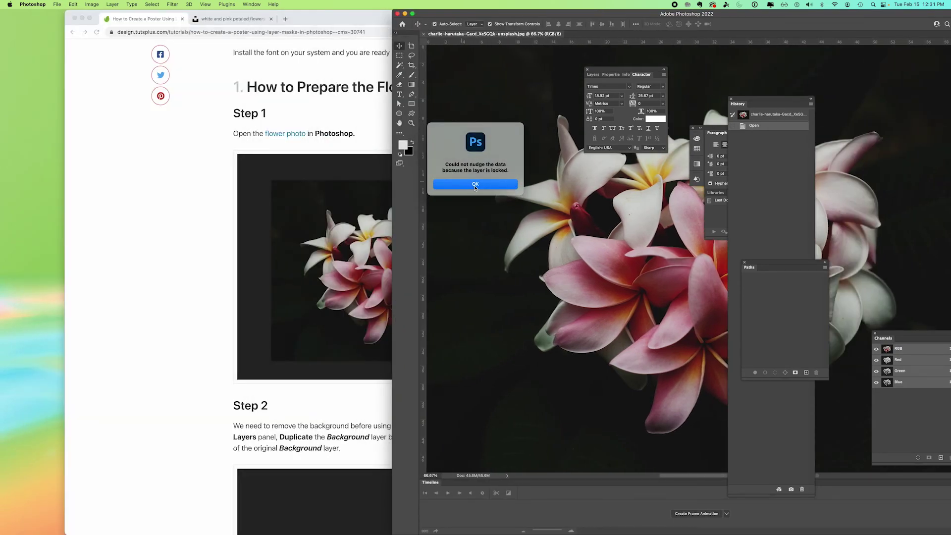
{"action": "left_click", "coordinate": [475, 186]}
{"action": "key", "text": "Left"}
{"action": "key", "text": "Return"}
- Resize the tutorial browser window and dock it against the left screen edge
{"action": "double_click", "coordinate": [279, 23]}
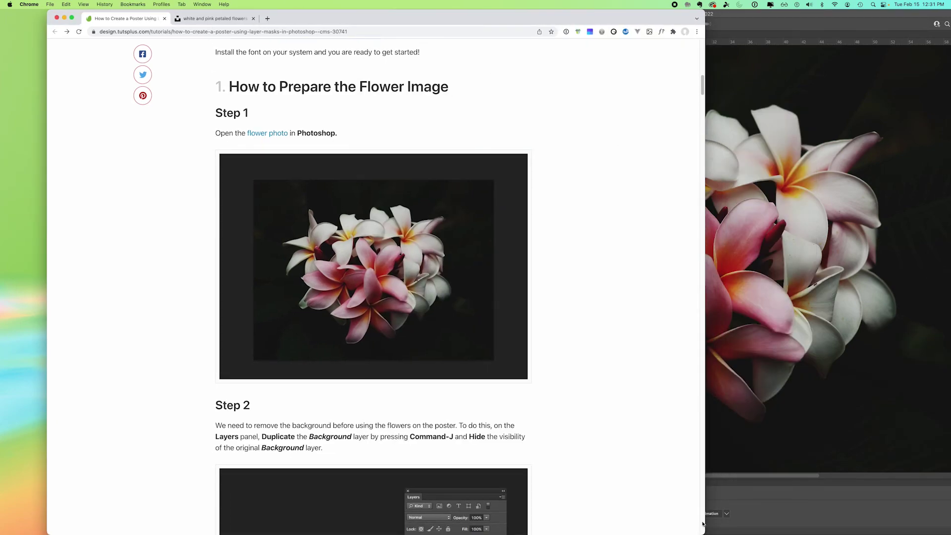
{"action": "left_click_drag", "start_coordinate": [704, 533], "coordinate": [471, 518]}
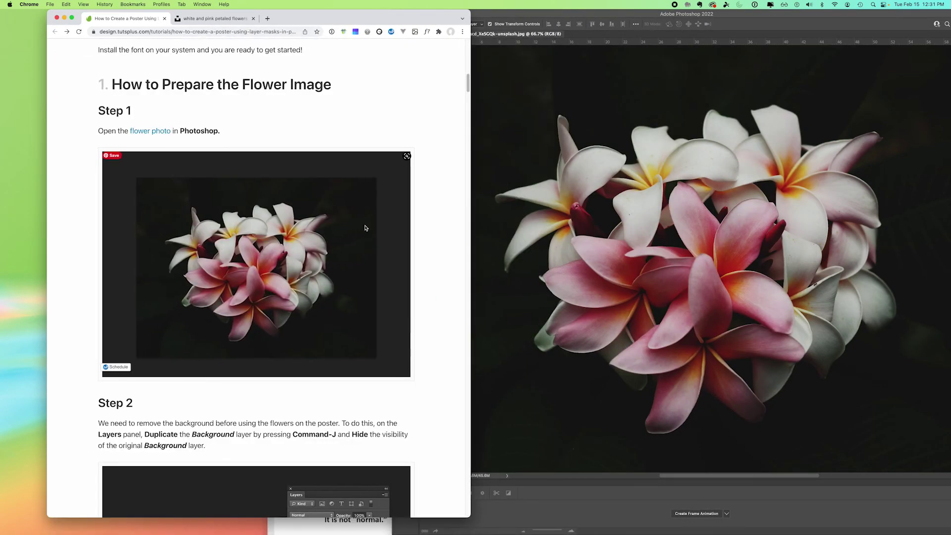
{"action": "left_click_drag", "start_coordinate": [301, 16], "coordinate": [254, 16]}
{"action": "left_click_drag", "start_coordinate": [454, 14], "coordinate": [469, 13]}
{"action": "left_click_drag", "start_coordinate": [406, 517], "coordinate": [375, 532]}
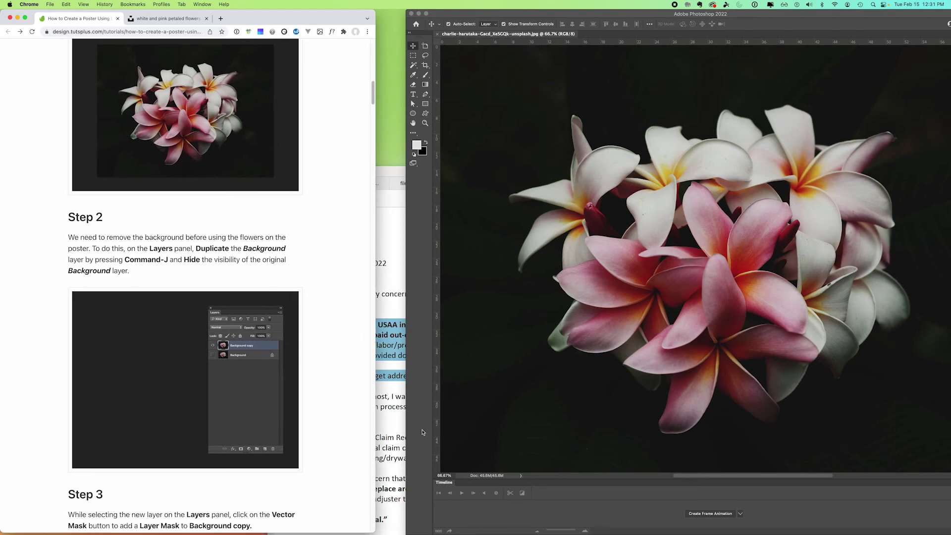
- Resize the Photoshop window and place it beside the tutorial, stretched to the right edge
{"action": "left_click_drag", "start_coordinate": [440, 18], "coordinate": [408, 14]}
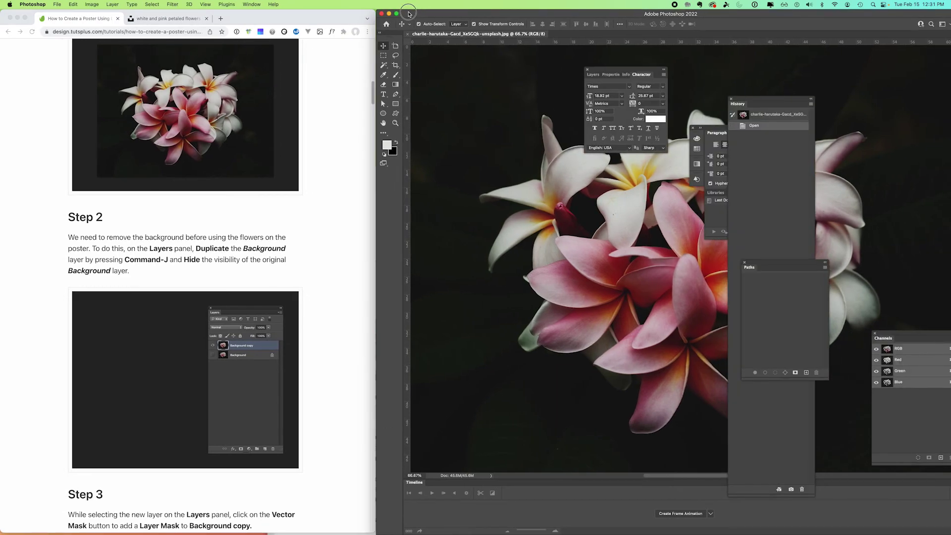
{"action": "double_click", "coordinate": [409, 14]}
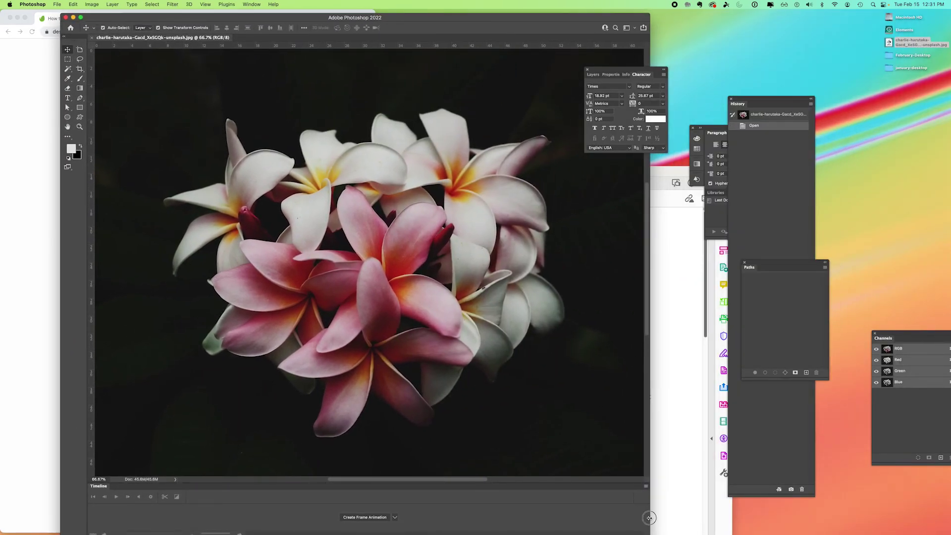
{"action": "left_click_drag", "start_coordinate": [649, 518], "coordinate": [546, 505]}
{"action": "left_click_drag", "start_coordinate": [353, 10], "coordinate": [669, 6]}
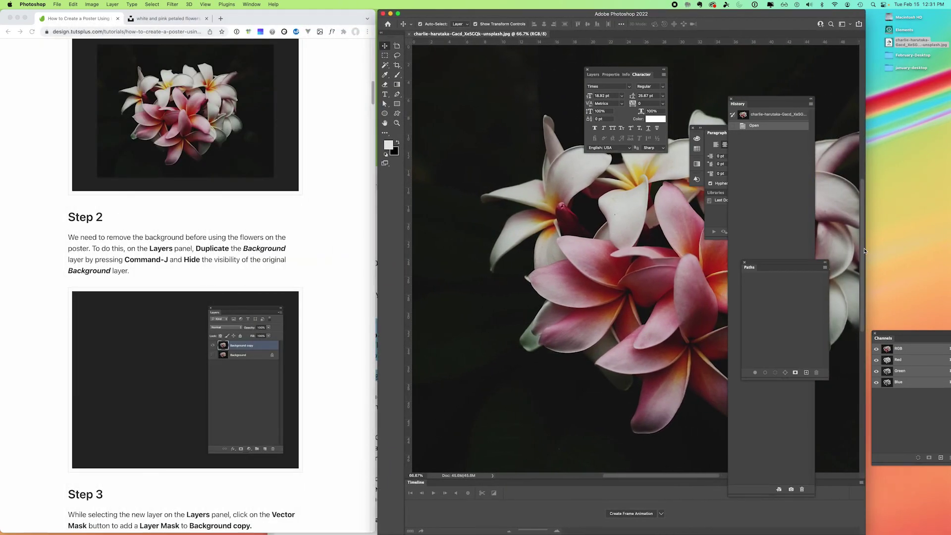
{"action": "left_click_drag", "start_coordinate": [866, 251], "coordinate": [933, 237]}
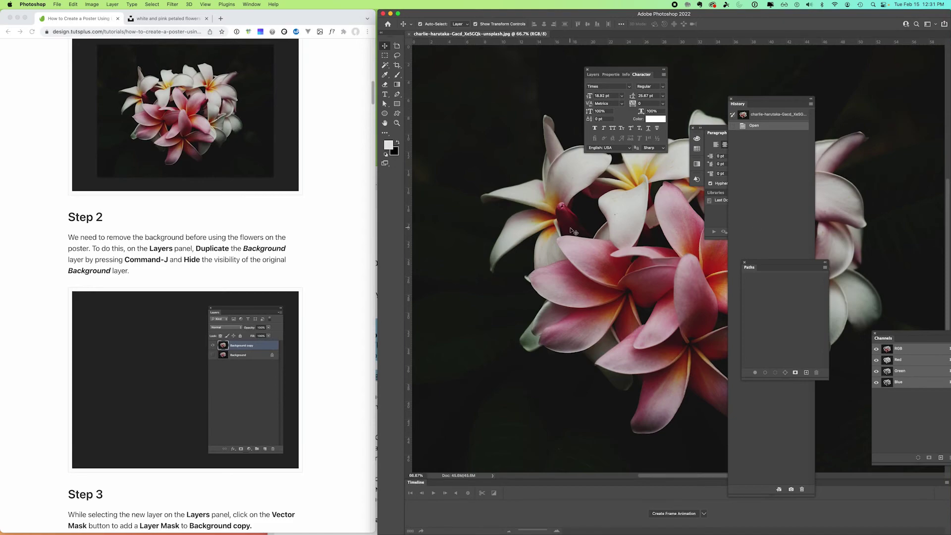
- Zoom out to 50% and close the Timeline panel group
{"action": "key", "text": "super+minus"}
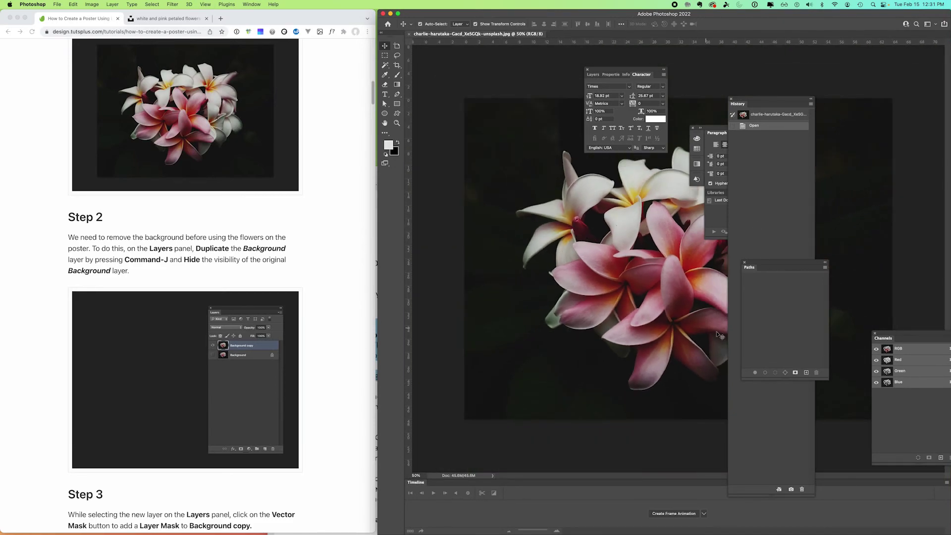
{"action": "left_click", "coordinate": [946, 482]}
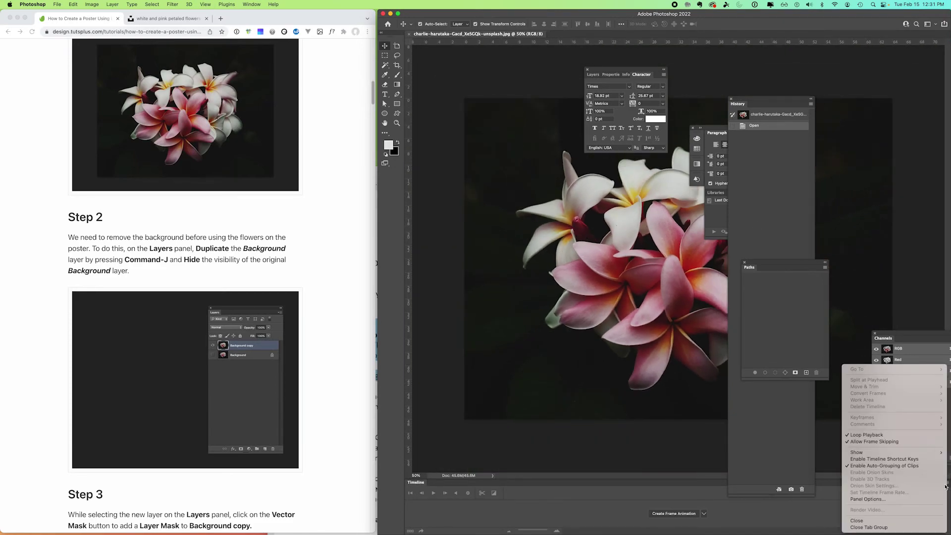
{"action": "left_click", "coordinate": [892, 528]}
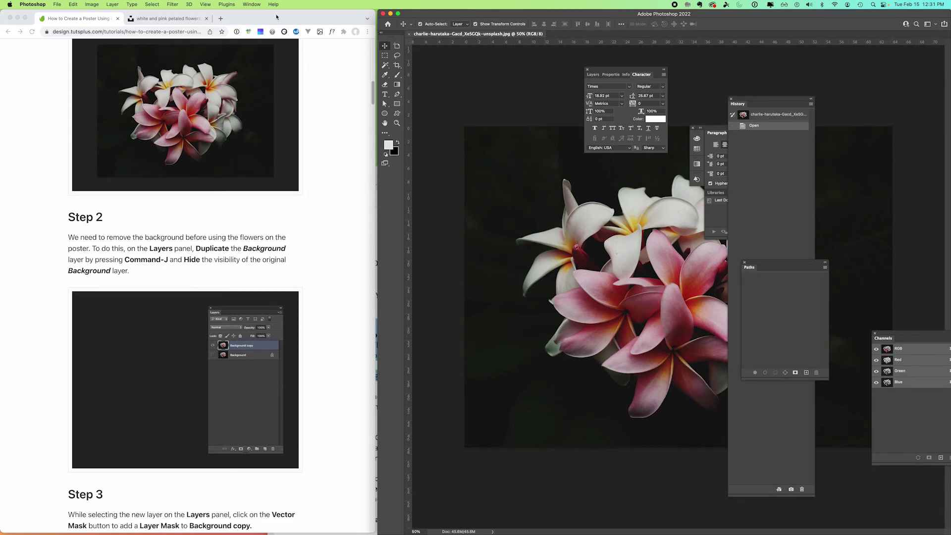
- Reset to Essentials, then switch to the Photography workspace
{"action": "left_click", "coordinate": [249, 4]}
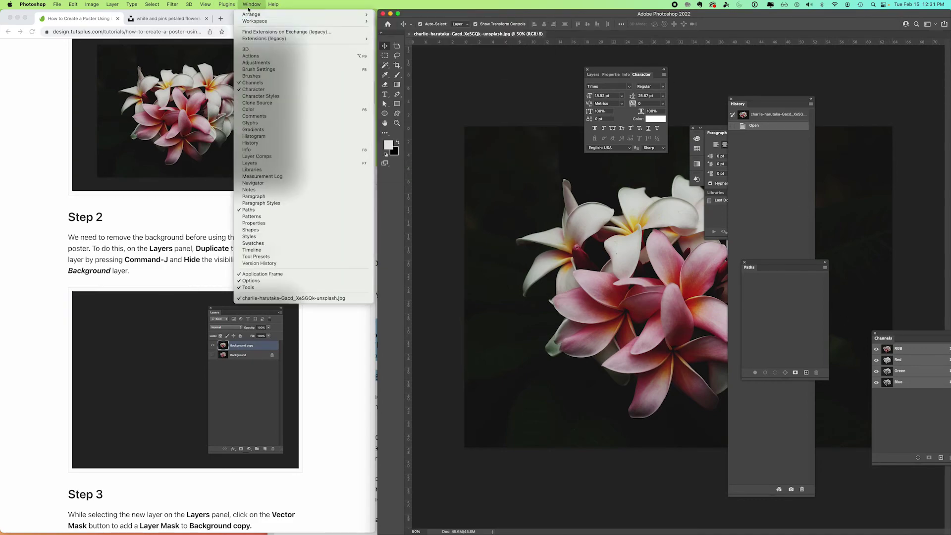
{"action": "mouse_move", "coordinate": [260, 22]}
{"action": "left_click", "coordinate": [394, 20]}
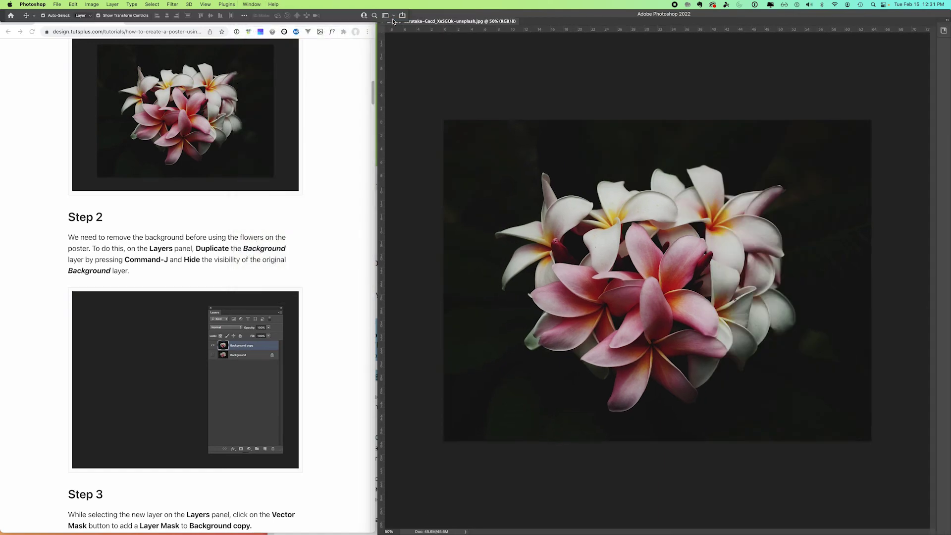
{"action": "left_click", "coordinate": [426, 14]}
{"action": "left_click", "coordinate": [247, 4]}
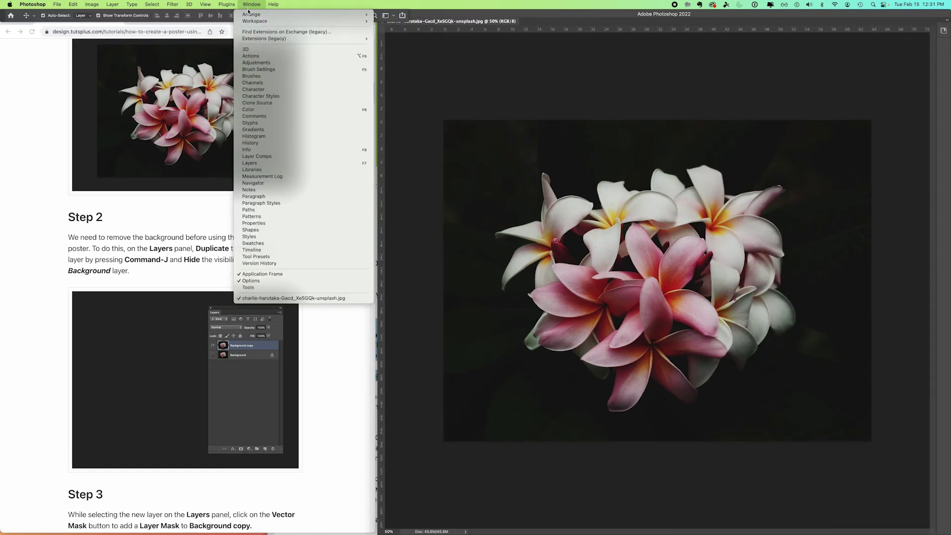
{"action": "mouse_move", "coordinate": [252, 22]}
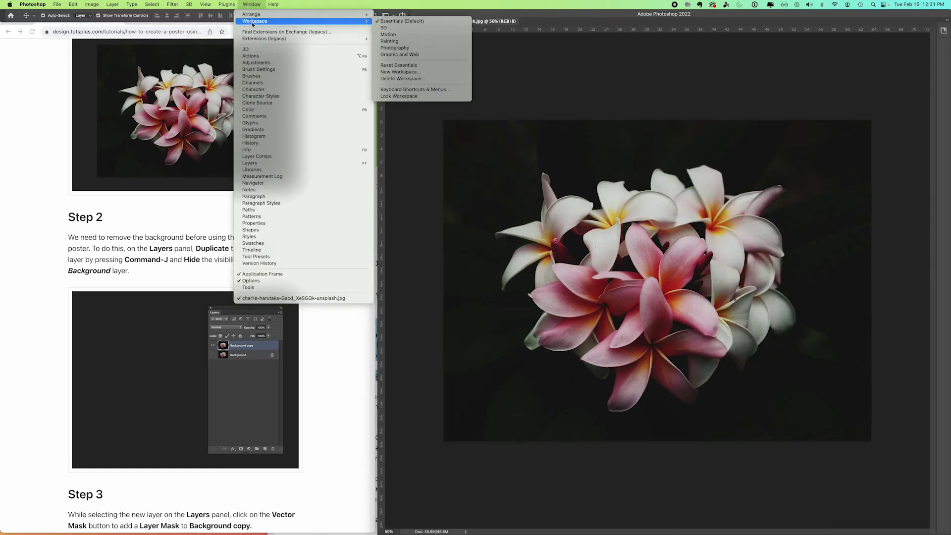
{"action": "left_click", "coordinate": [391, 48]}
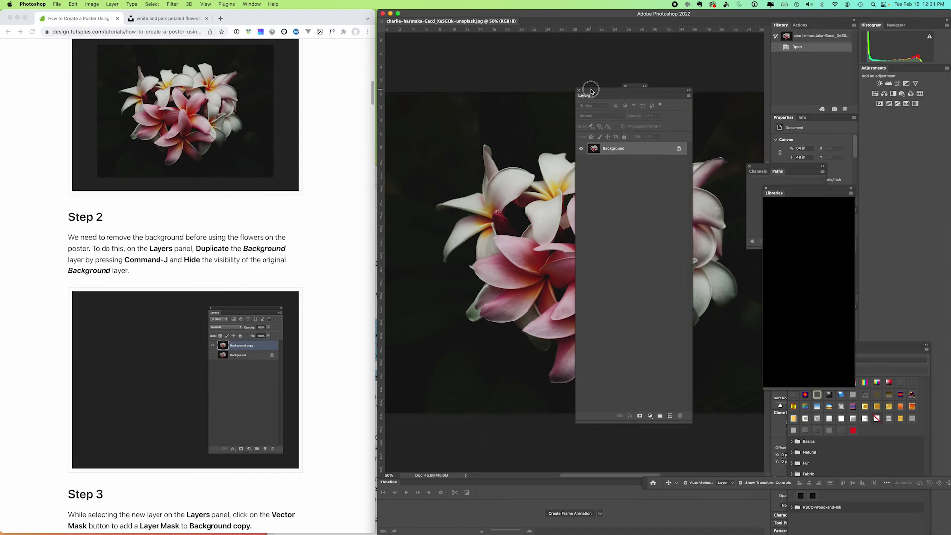
- Return to Photoshop and reopen the Layers panel floating over the flower image
{"action": "left_click", "coordinate": [230, 251]}
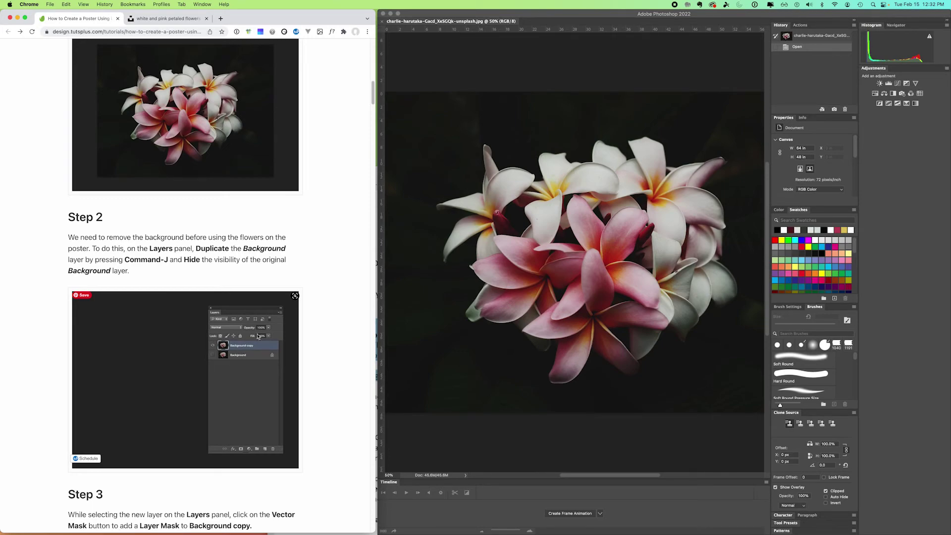
{"action": "left_click", "coordinate": [208, 5]}
{"action": "mouse_move", "coordinate": [224, 4]}
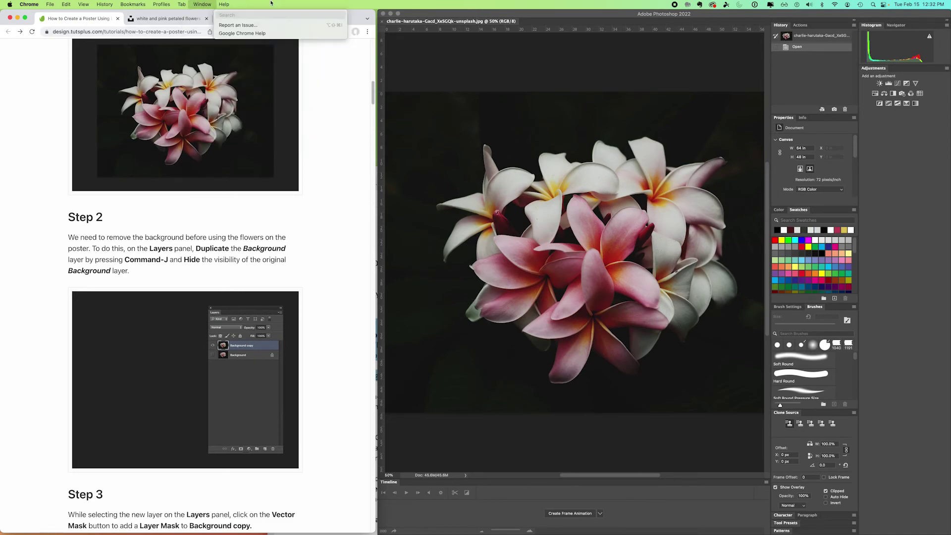
{"action": "key", "text": "super+Tab"}
{"action": "left_click", "coordinate": [247, 6]}
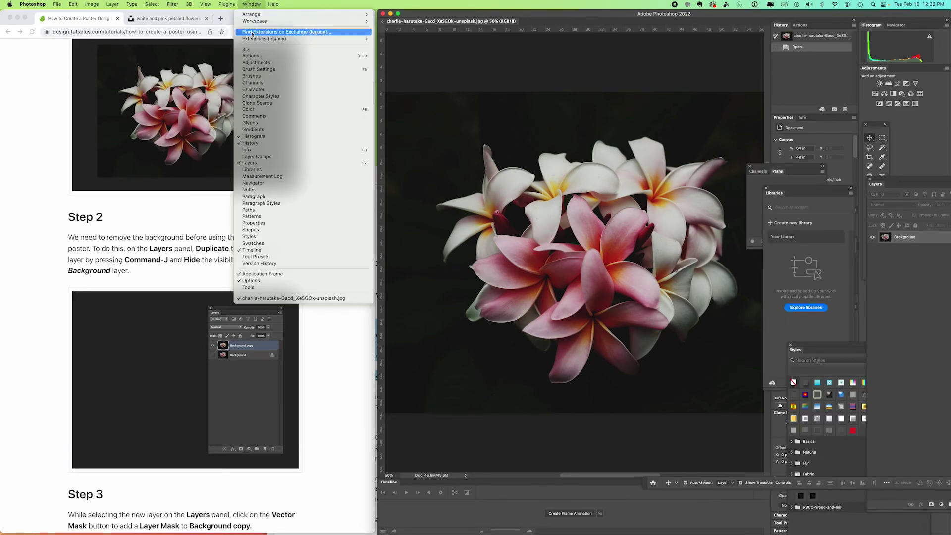
{"action": "left_click", "coordinate": [259, 164]}
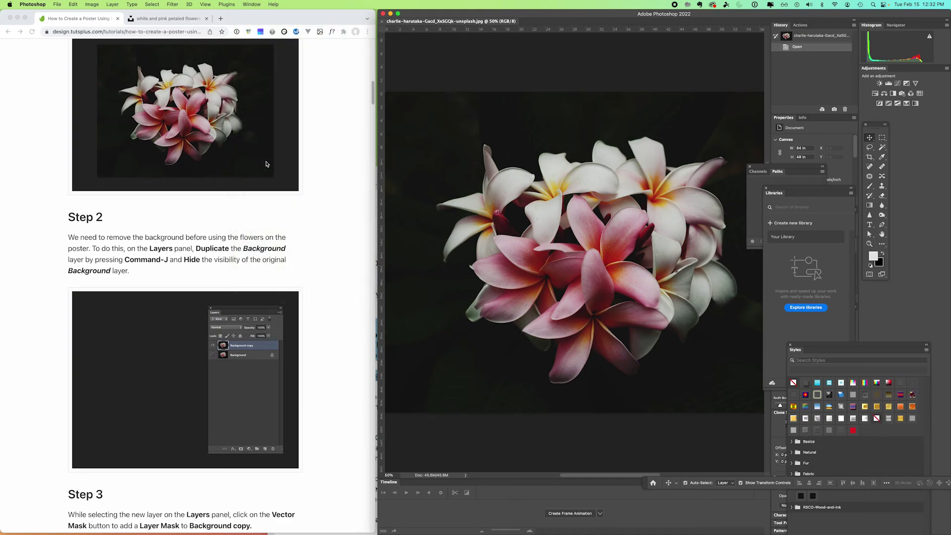
{"action": "left_click", "coordinate": [251, 6]}
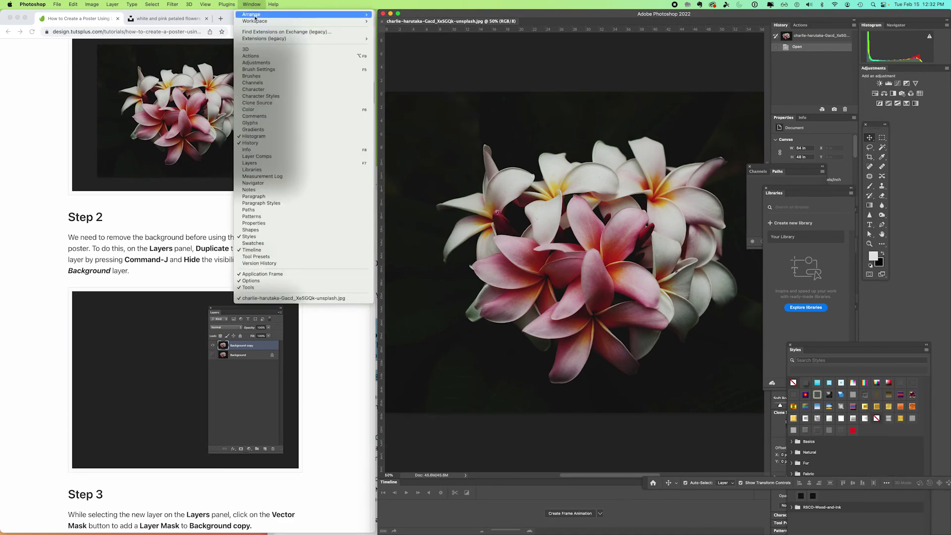
{"action": "left_click", "coordinate": [256, 164]}
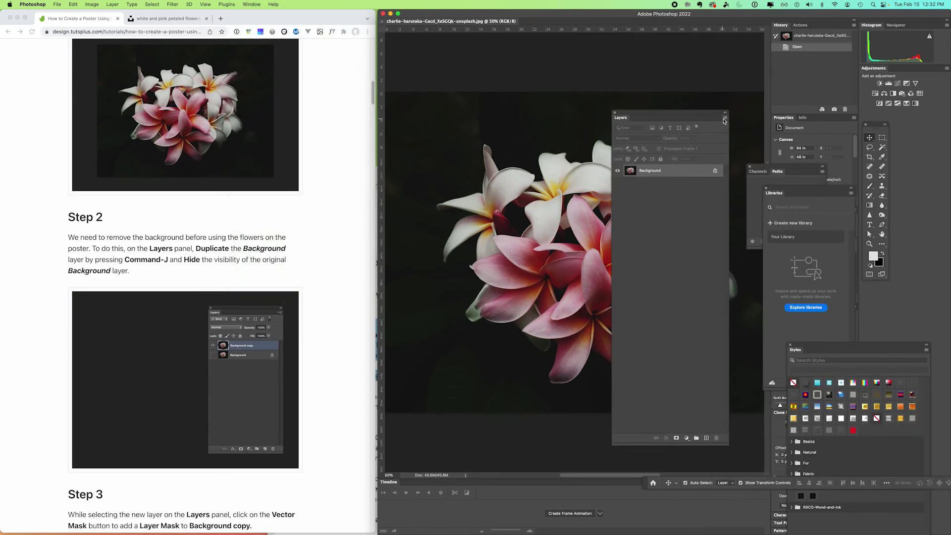
- Duplicate the Background layer as 'Background copy' from the Layers panel menu
{"action": "left_click", "coordinate": [725, 117]}
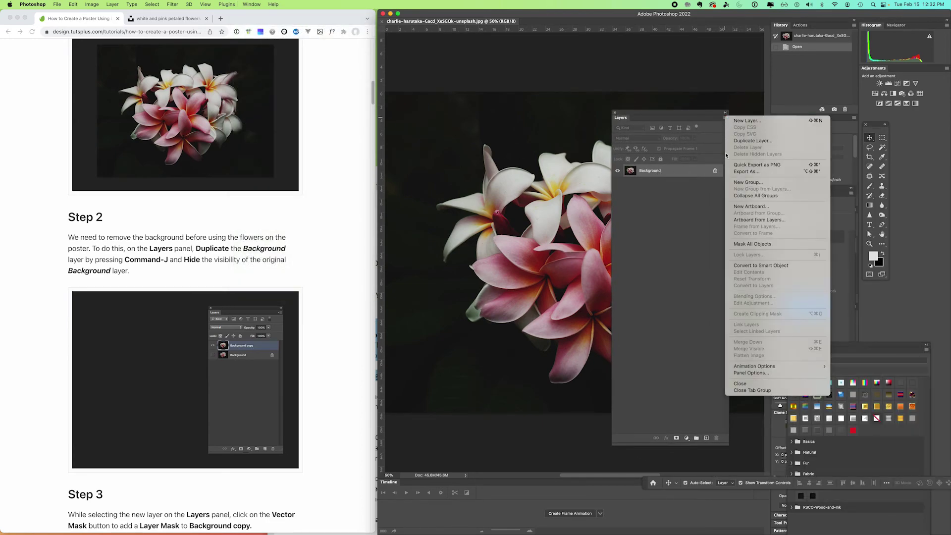
{"action": "left_click", "coordinate": [750, 142]}
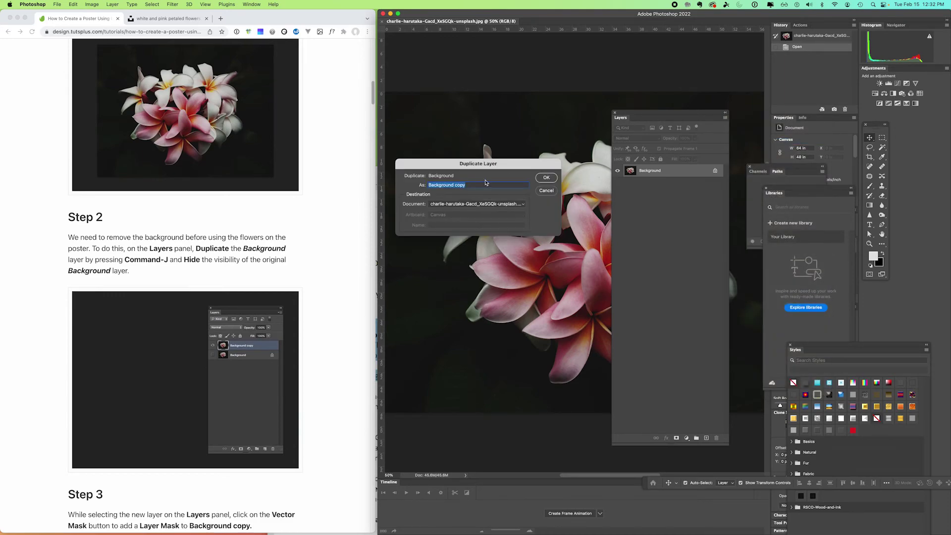
{"action": "left_click", "coordinate": [546, 177]}
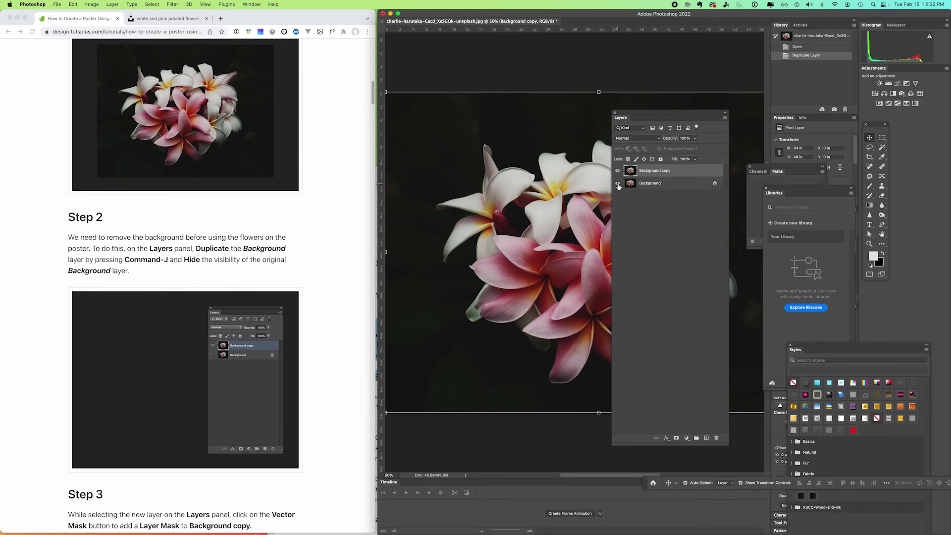
- Hide the Background layer, check Background copy's visibility, then scroll on in the tutorial
{"action": "left_click", "coordinate": [618, 185]}
{"action": "left_click", "coordinate": [618, 172]}
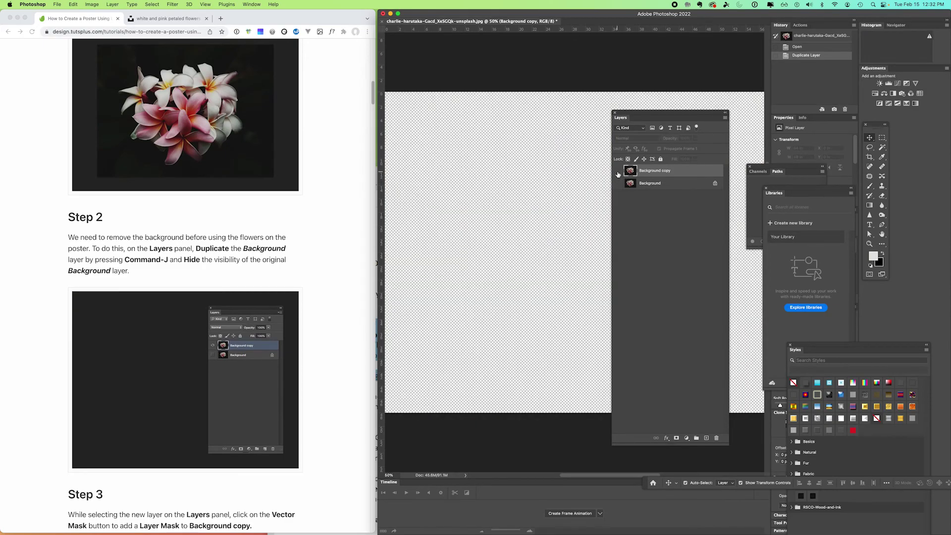
{"action": "left_click", "coordinate": [618, 172]}
{"action": "left_click", "coordinate": [618, 173]}
{"action": "left_click", "coordinate": [618, 172]}
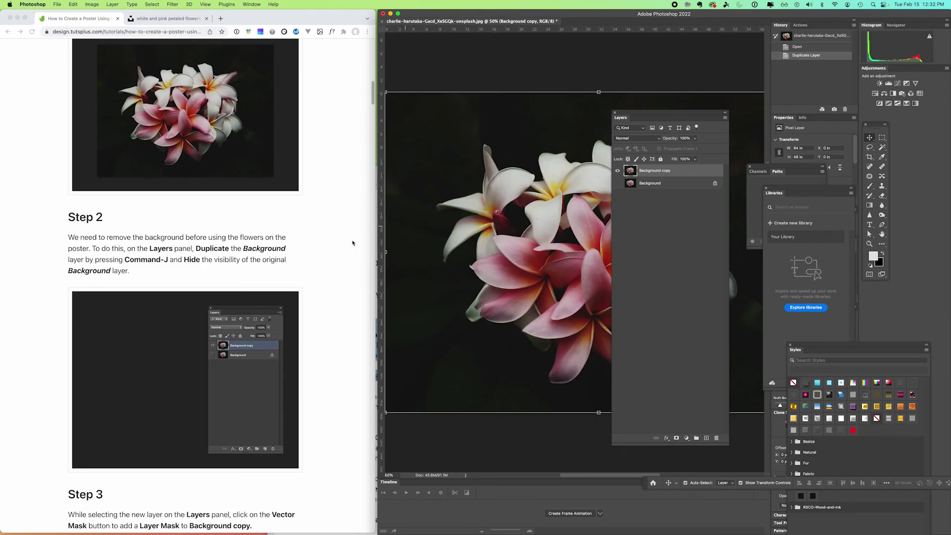
{"action": "left_click", "coordinate": [372, 99]}
{"action": "scroll", "coordinate": [369, 104], "scroll_direction": "down", "scroll_amount": 6}
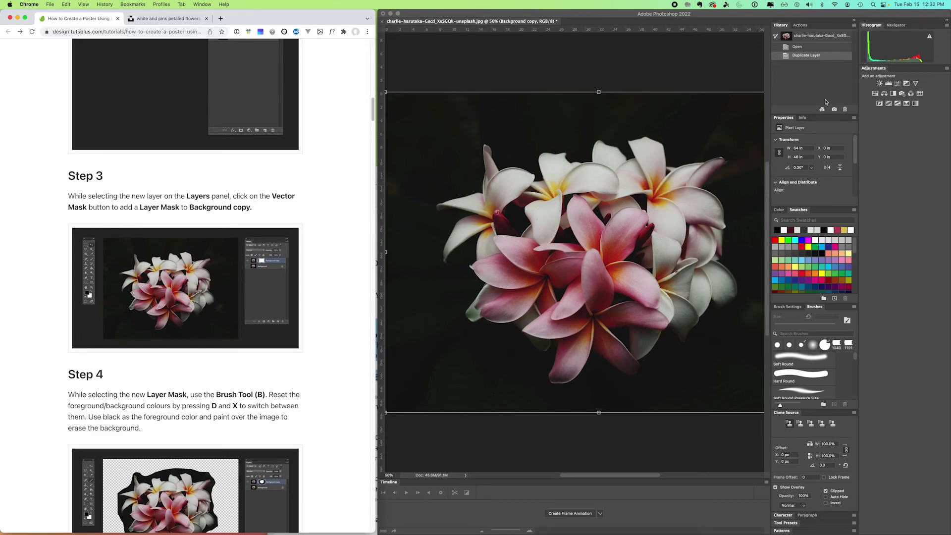
- Reopen the floating Layers panel and add a white layer mask to Background copy
{"action": "left_click", "coordinate": [202, 4]}
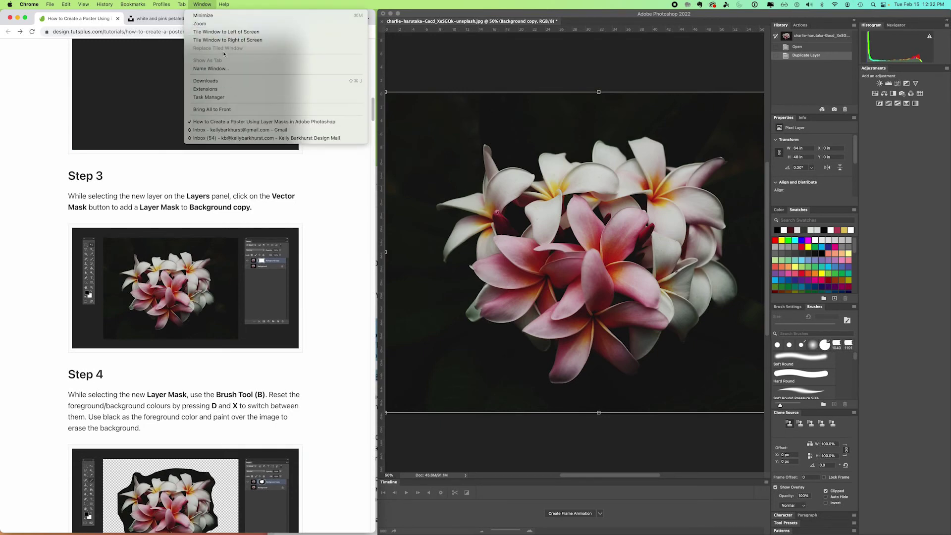
{"action": "left_click", "coordinate": [401, 10]}
{"action": "left_click", "coordinate": [252, 4]}
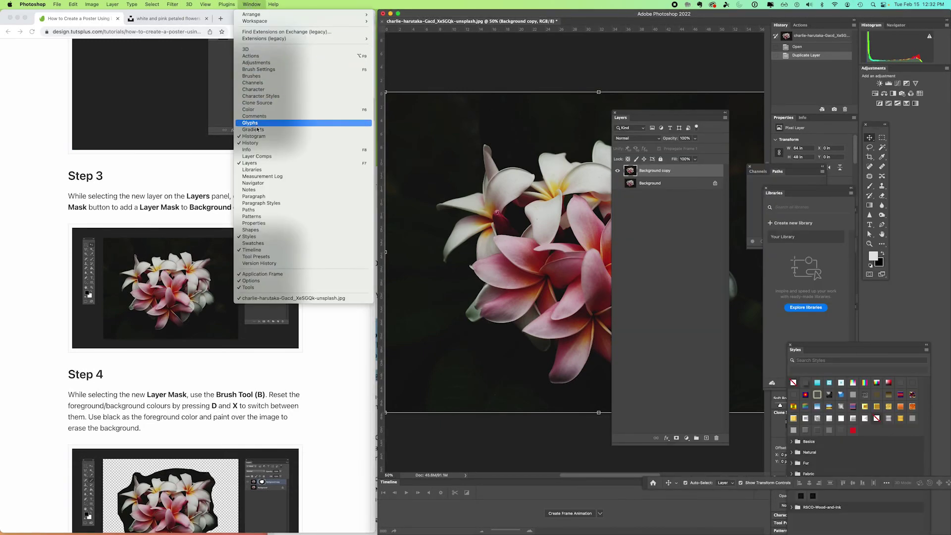
{"action": "left_click", "coordinate": [262, 164]}
{"action": "left_click", "coordinate": [252, 4]}
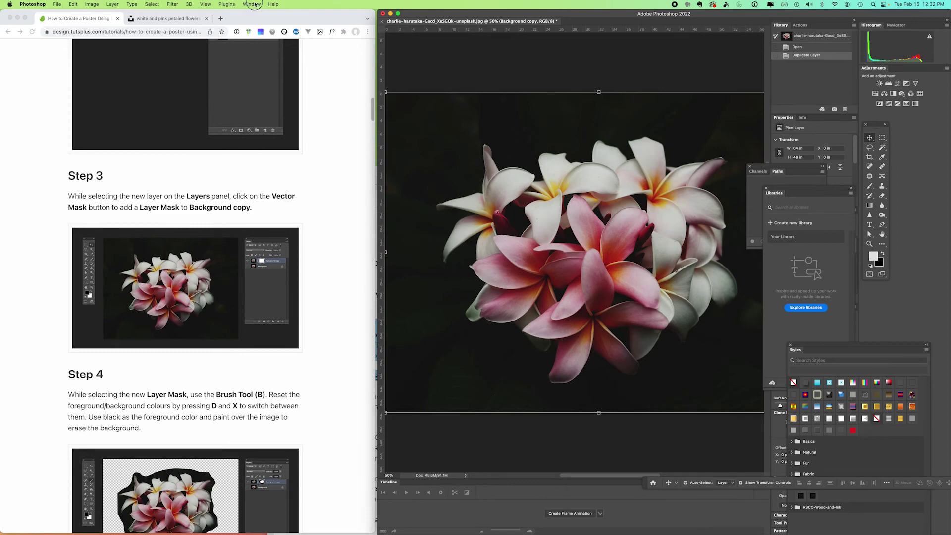
{"action": "left_click", "coordinate": [264, 162]}
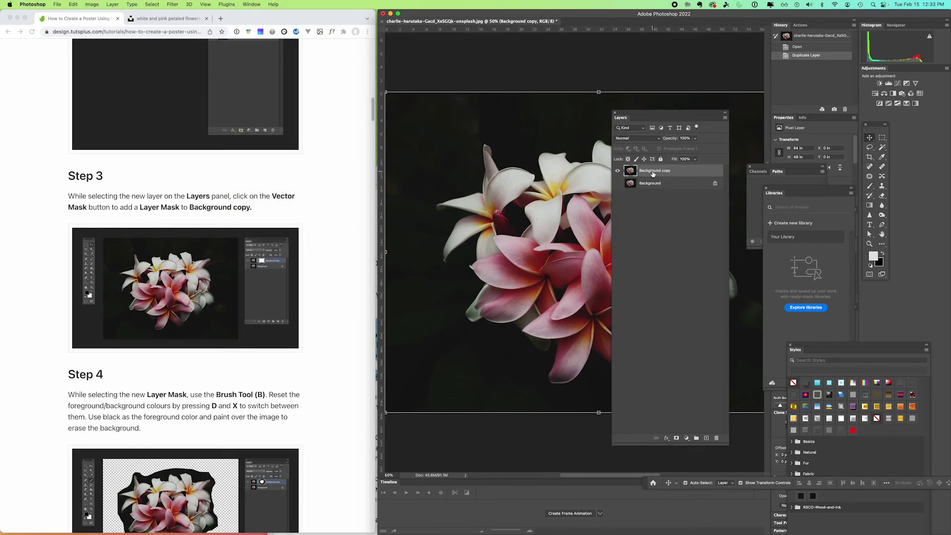
{"action": "left_click", "coordinate": [677, 439]}
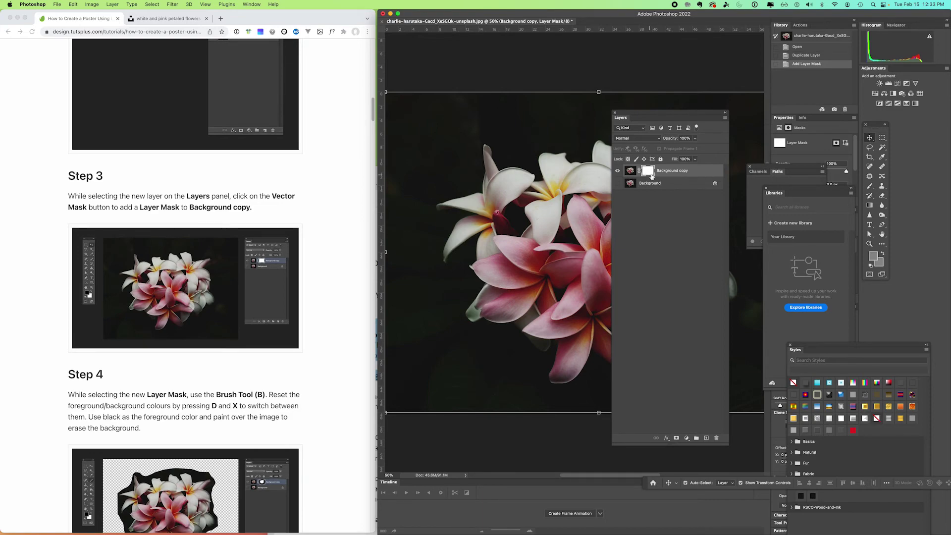
- Select the Brush Tool with black foreground and move the Layers panel to the lower left
{"action": "left_click", "coordinate": [334, 295]}
{"action": "left_click_drag", "start_coordinate": [373, 101], "coordinate": [372, 122]}
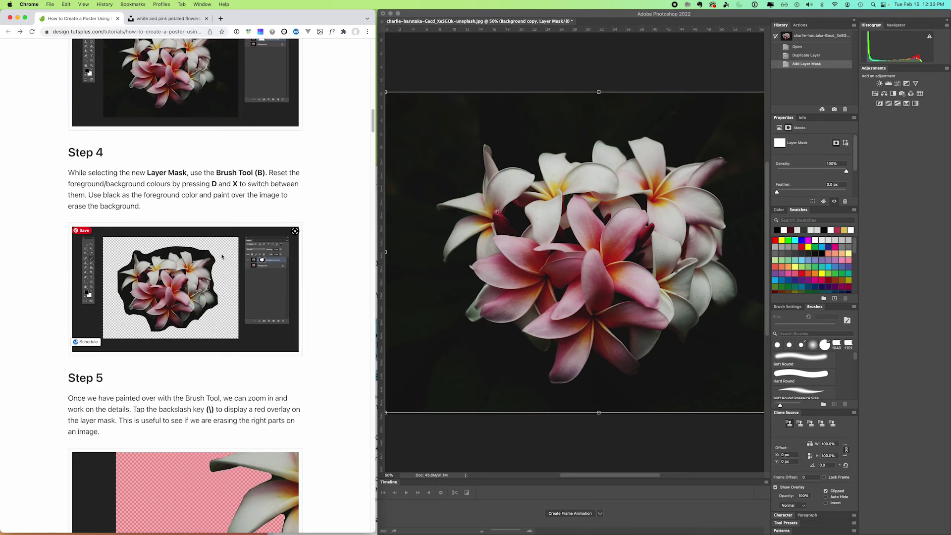
{"action": "left_click", "coordinate": [508, 169]}
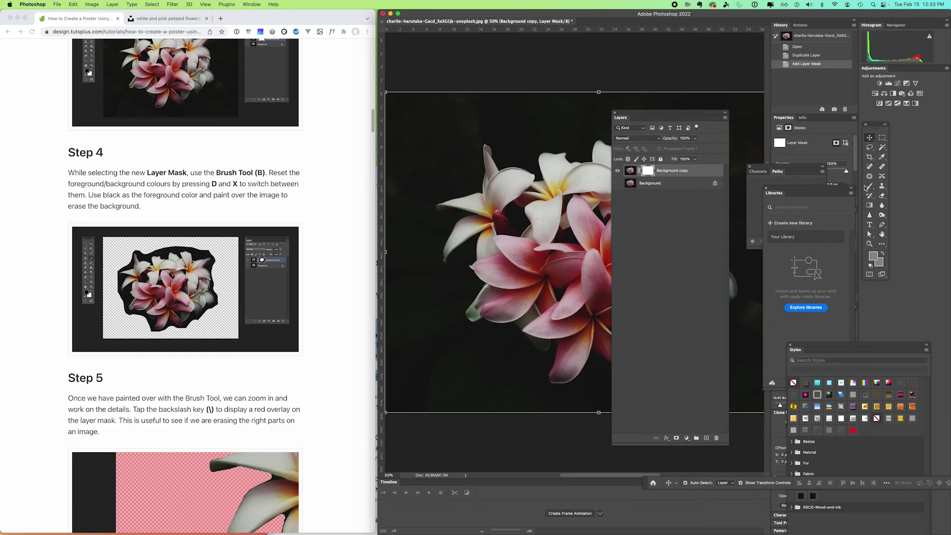
{"action": "left_click", "coordinate": [869, 187]}
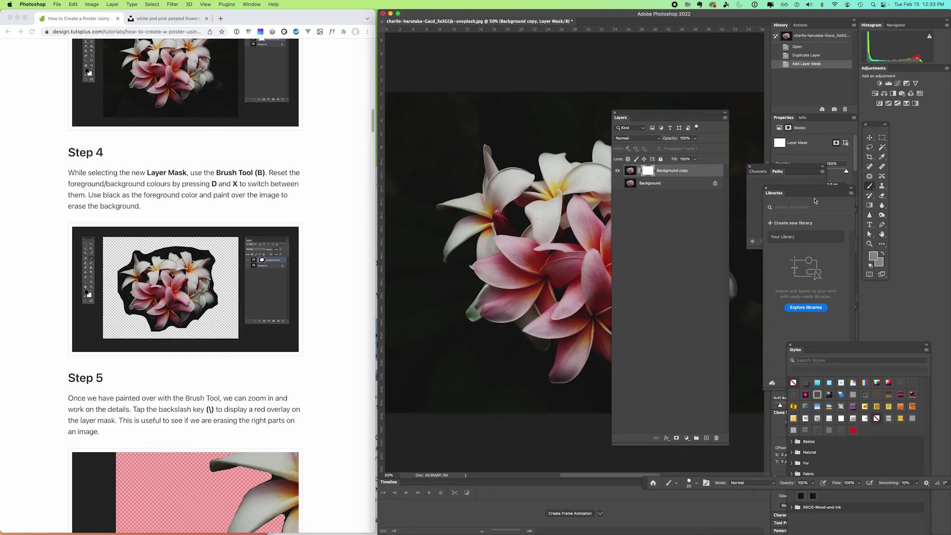
{"action": "left_click", "coordinate": [870, 266]}
{"action": "left_click", "coordinate": [883, 254]}
{"action": "left_click_drag", "start_coordinate": [636, 115], "coordinate": [464, 335]}
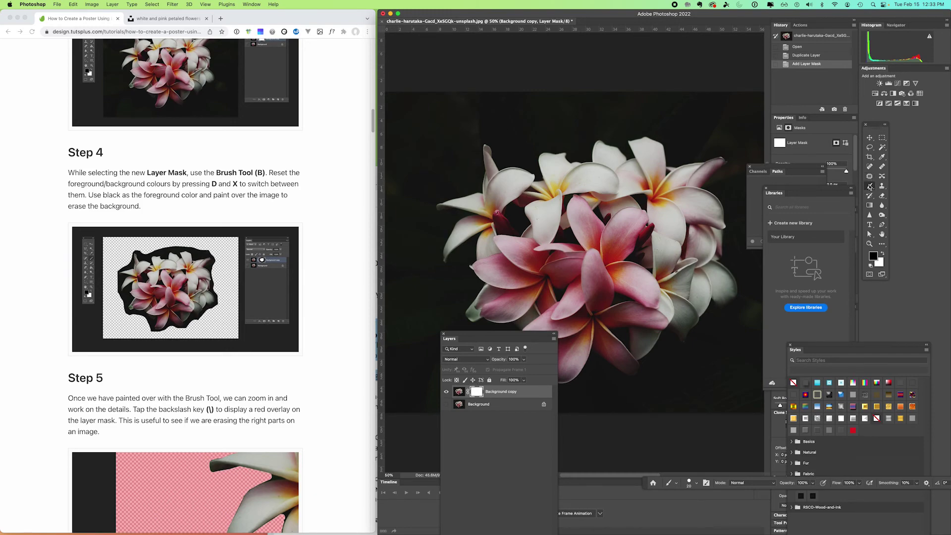
{"action": "left_click", "coordinate": [252, 5]}
- Change the workspace layout and move the brush options bar onto the Photoshop window
{"action": "mouse_move", "coordinate": [255, 22]}
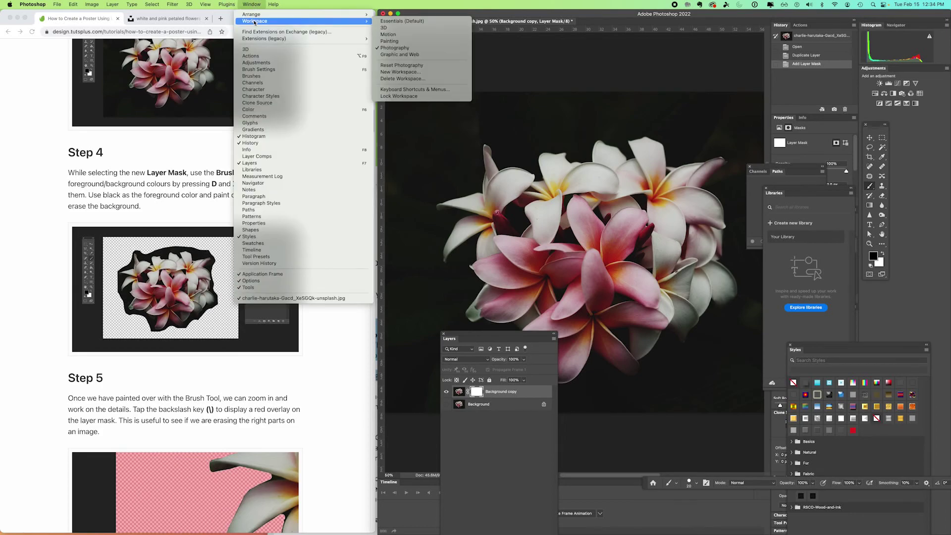
{"action": "left_click", "coordinate": [401, 21]}
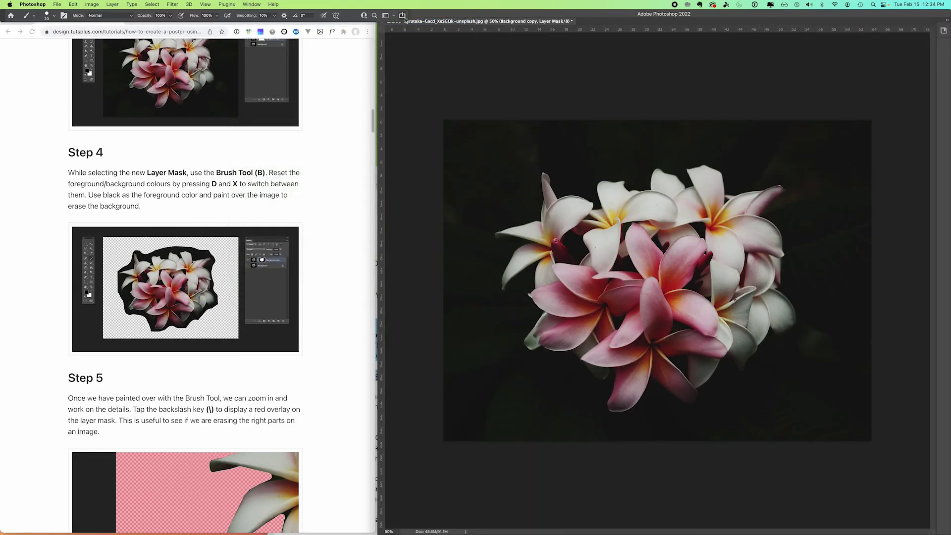
{"action": "left_click_drag", "start_coordinate": [5, 16], "coordinate": [392, 17]}
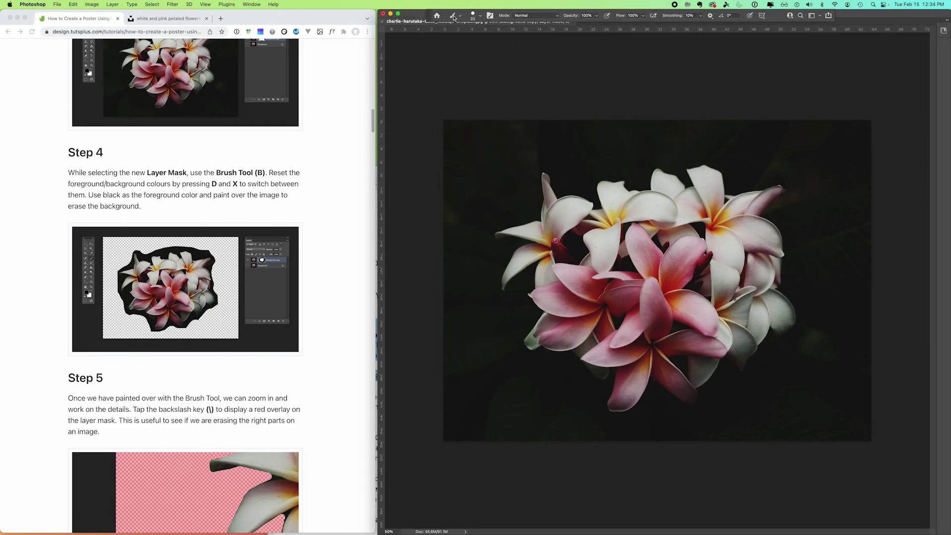
- Set the brush size to 412 px and paint black along the left edge
{"action": "left_click", "coordinate": [474, 15]}
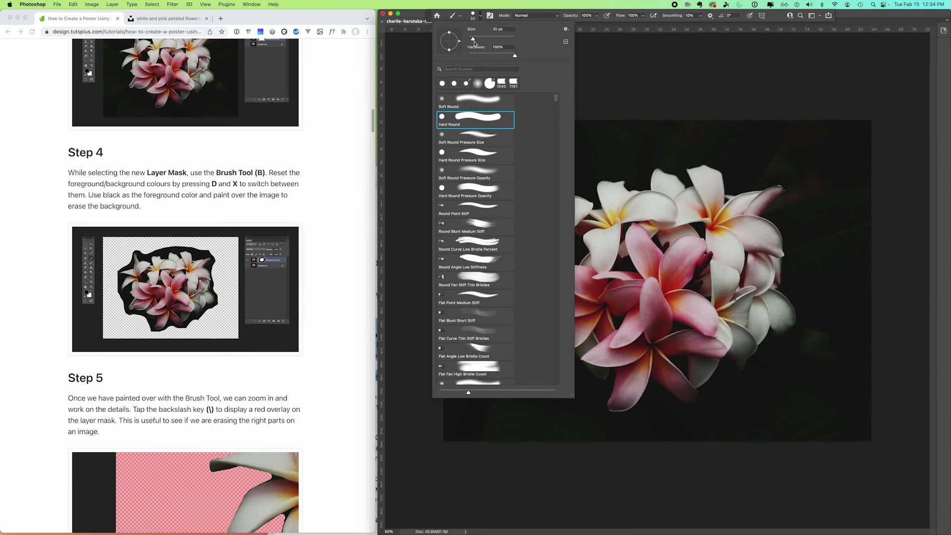
{"action": "left_click_drag", "start_coordinate": [474, 41], "coordinate": [497, 40]}
{"action": "left_click_drag", "start_coordinate": [497, 39], "coordinate": [509, 39]}
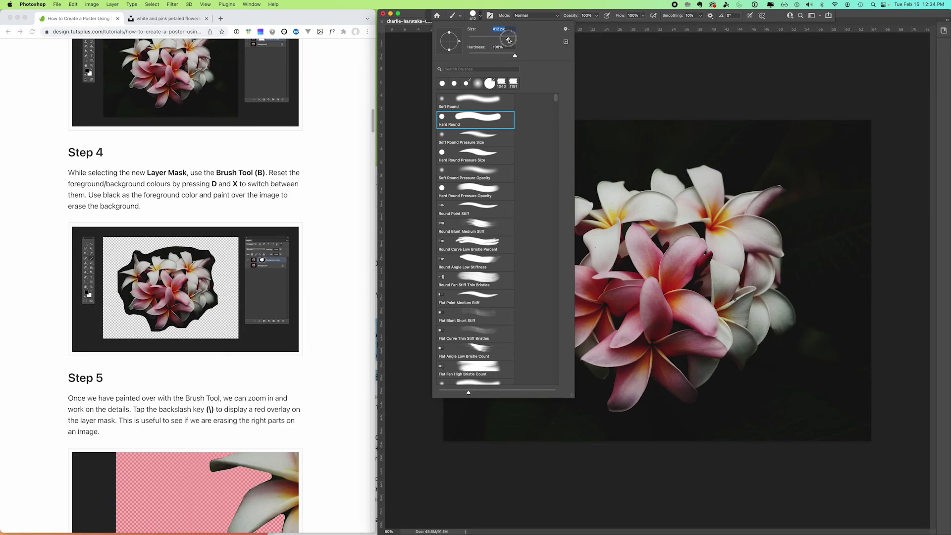
{"action": "left_click", "coordinate": [621, 136]}
{"action": "mouse_move", "coordinate": [621, 136]}
{"action": "left_mouse_down"}
{"action": "mouse_move", "coordinate": [451, 129]}
{"action": "mouse_move", "coordinate": [451, 425]}
{"action": "mouse_move", "coordinate": [452, 414]}
{"action": "mouse_move", "coordinate": [535, 422]}
{"action": "left_mouse_up"}
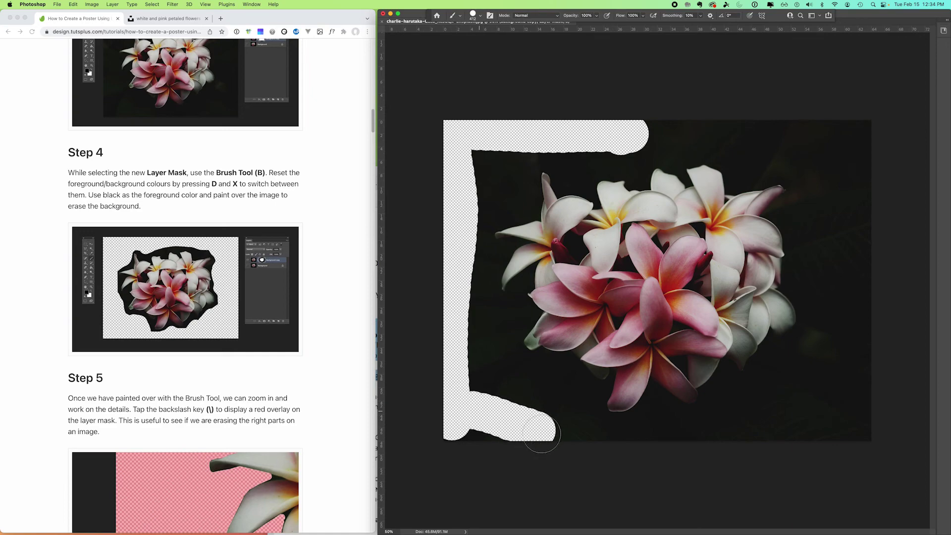
{"action": "left_click_drag", "start_coordinate": [873, 11], "coordinate": [736, 11]}
{"action": "left_click", "coordinate": [243, 5]}
- Switch to the Photography workspace and shift the Photoshop window further left
{"action": "mouse_move", "coordinate": [346, 21]}
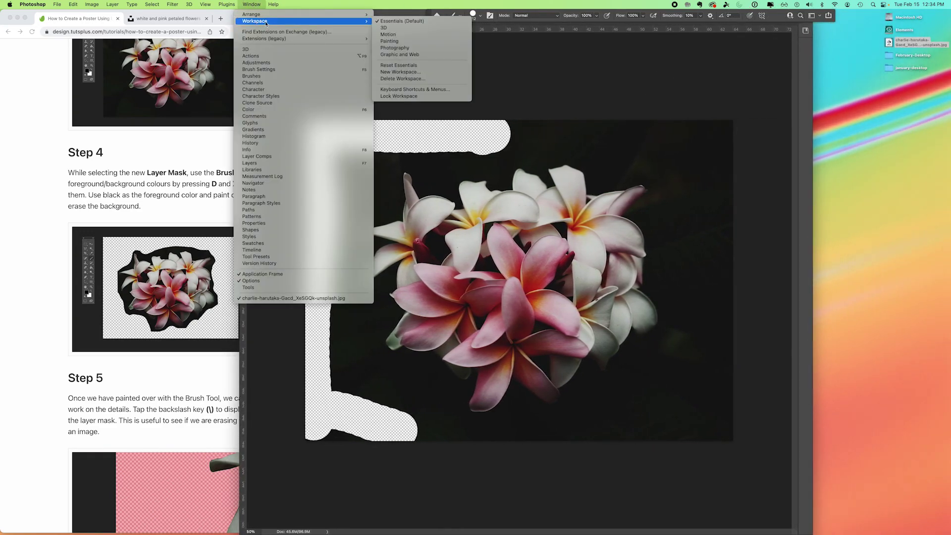
{"action": "left_click", "coordinate": [395, 48]}
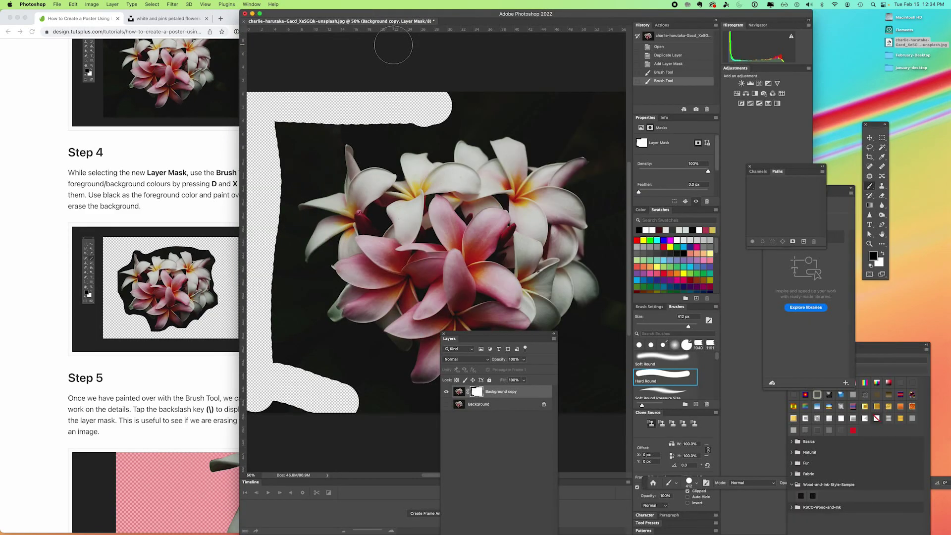
{"action": "left_click_drag", "start_coordinate": [391, 14], "coordinate": [323, 9]}
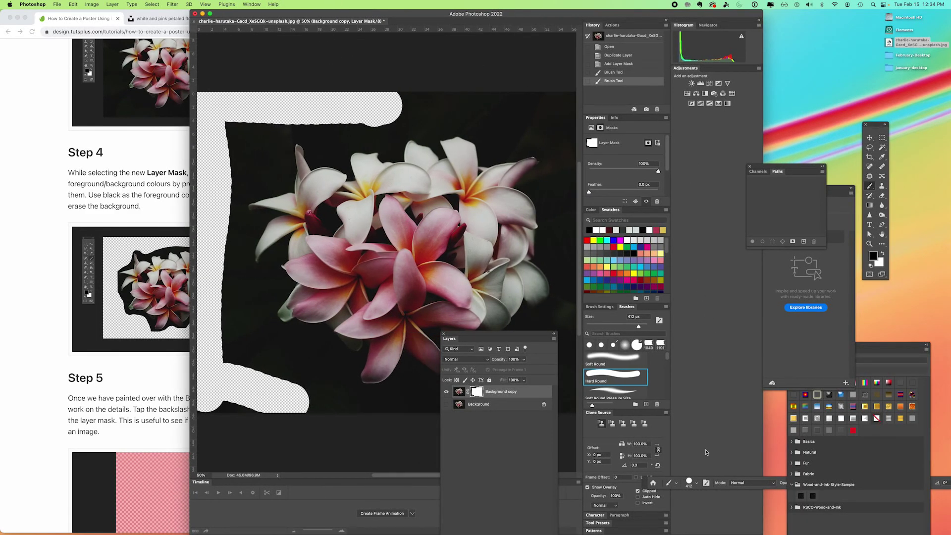
- Paint black on the mask along the top, bottom, right side and bottom-right background
{"action": "left_click_drag", "start_coordinate": [389, 104], "coordinate": [451, 104]}
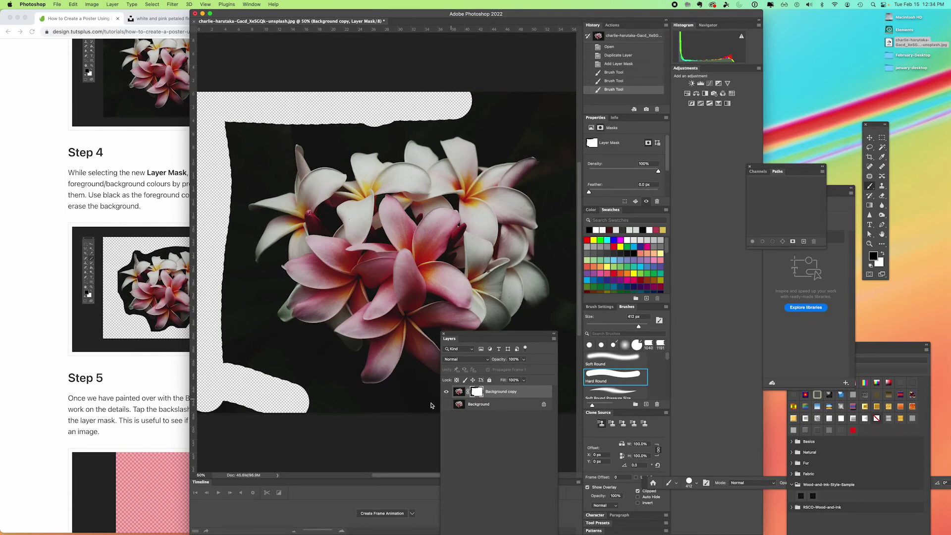
{"action": "mouse_move", "coordinate": [213, 416]}
{"action": "left_mouse_down"}
{"action": "mouse_move", "coordinate": [319, 403]}
{"action": "mouse_move", "coordinate": [364, 413]}
{"action": "mouse_move", "coordinate": [247, 358]}
{"action": "mouse_move", "coordinate": [222, 304]}
{"action": "mouse_move", "coordinate": [235, 380]}
{"action": "mouse_move", "coordinate": [214, 190]}
{"action": "mouse_move", "coordinate": [220, 144]}
{"action": "mouse_move", "coordinate": [300, 112]}
{"action": "mouse_move", "coordinate": [504, 100]}
{"action": "mouse_move", "coordinate": [561, 117]}
{"action": "mouse_move", "coordinate": [552, 94]}
{"action": "mouse_move", "coordinate": [574, 120]}
{"action": "mouse_move", "coordinate": [586, 223]}
{"action": "mouse_move", "coordinate": [570, 411]}
{"action": "left_mouse_up"}
{"action": "left_click_drag", "start_coordinate": [529, 338], "coordinate": [644, 311]}
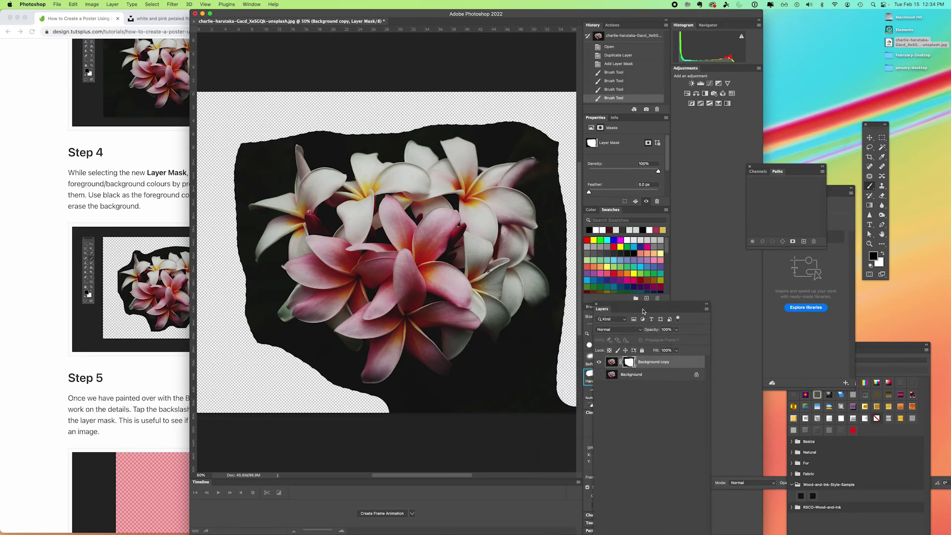
{"action": "mouse_move", "coordinate": [555, 384]}
{"action": "left_mouse_down"}
{"action": "mouse_move", "coordinate": [538, 410]}
{"action": "mouse_move", "coordinate": [569, 408]}
{"action": "mouse_move", "coordinate": [559, 410]}
{"action": "mouse_move", "coordinate": [389, 418]}
{"action": "mouse_move", "coordinate": [549, 389]}
{"action": "mouse_move", "coordinate": [512, 397]}
{"action": "mouse_move", "coordinate": [510, 375]}
{"action": "mouse_move", "coordinate": [542, 340]}
{"action": "mouse_move", "coordinate": [561, 336]}
{"action": "mouse_move", "coordinate": [552, 373]}
{"action": "mouse_move", "coordinate": [576, 302]}
{"action": "mouse_move", "coordinate": [564, 144]}
{"action": "mouse_move", "coordinate": [544, 129]}
{"action": "mouse_move", "coordinate": [436, 108]}
{"action": "mouse_move", "coordinate": [365, 113]}
{"action": "mouse_move", "coordinate": [268, 132]}
{"action": "mouse_move", "coordinate": [226, 186]}
{"action": "left_mouse_up"}
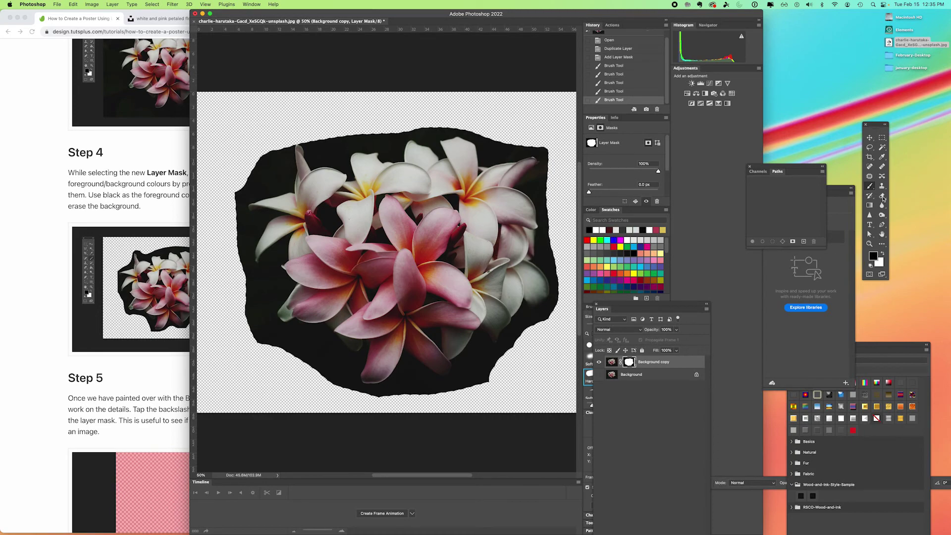
- Paint white above the flowers, repaint that dark patch black, then bring the Chrome tutorial forward
{"action": "left_click_drag", "start_coordinate": [874, 126], "coordinate": [829, 120]}
{"action": "left_click", "coordinate": [836, 248]}
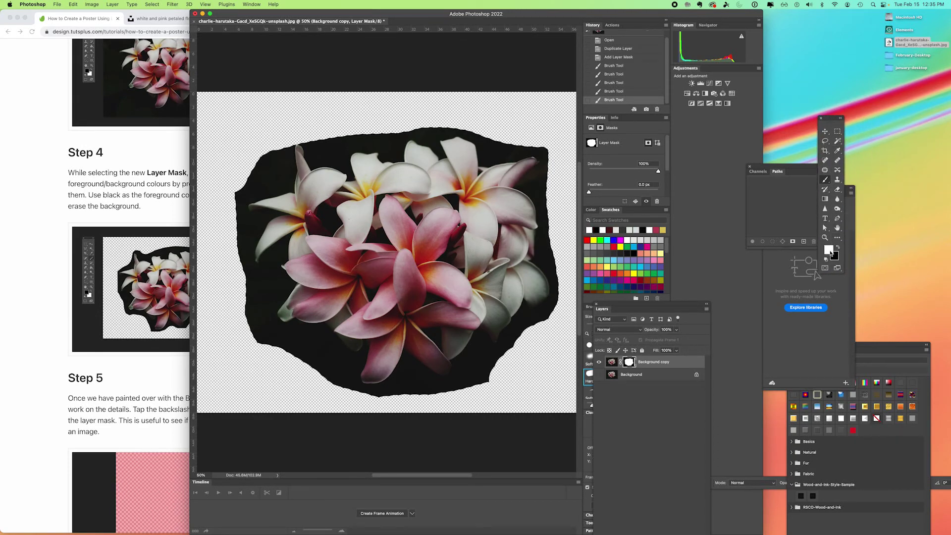
{"action": "mouse_move", "coordinate": [441, 113]}
{"action": "left_mouse_down"}
{"action": "mouse_move", "coordinate": [377, 119]}
{"action": "mouse_move", "coordinate": [396, 101]}
{"action": "mouse_move", "coordinate": [354, 118]}
{"action": "left_mouse_up"}
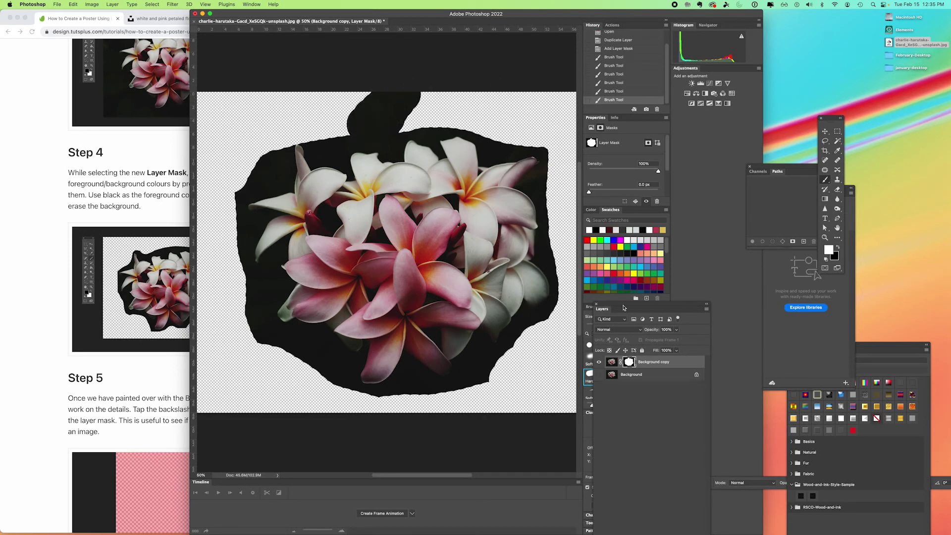
{"action": "left_click_drag", "start_coordinate": [614, 306], "coordinate": [599, 235]}
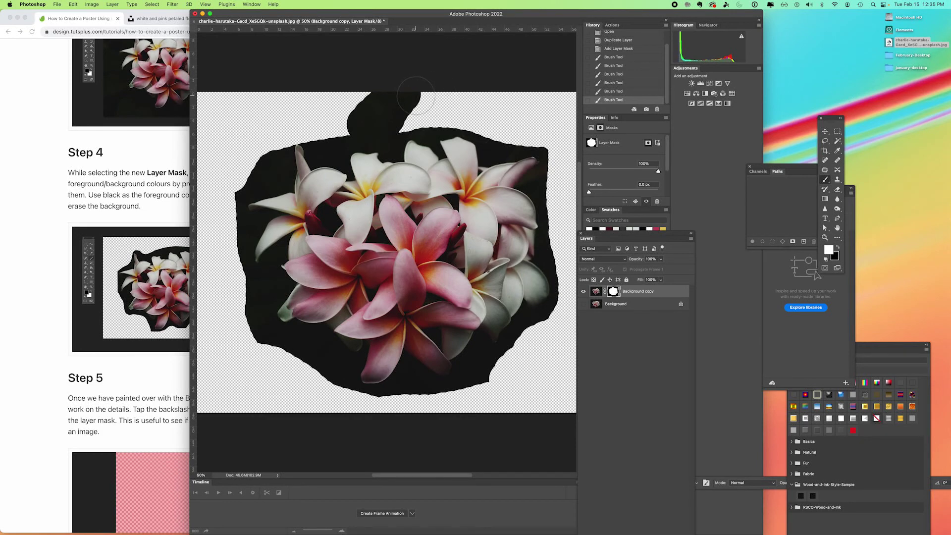
{"action": "left_click", "coordinate": [838, 249]}
{"action": "mouse_move", "coordinate": [427, 102]}
{"action": "left_mouse_down"}
{"action": "mouse_move", "coordinate": [400, 106]}
{"action": "mouse_move", "coordinate": [334, 119]}
{"action": "mouse_move", "coordinate": [329, 133]}
{"action": "mouse_move", "coordinate": [372, 100]}
{"action": "mouse_move", "coordinate": [399, 98]}
{"action": "mouse_move", "coordinate": [384, 124]}
{"action": "mouse_move", "coordinate": [346, 126]}
{"action": "mouse_move", "coordinate": [478, 114]}
{"action": "left_mouse_up"}
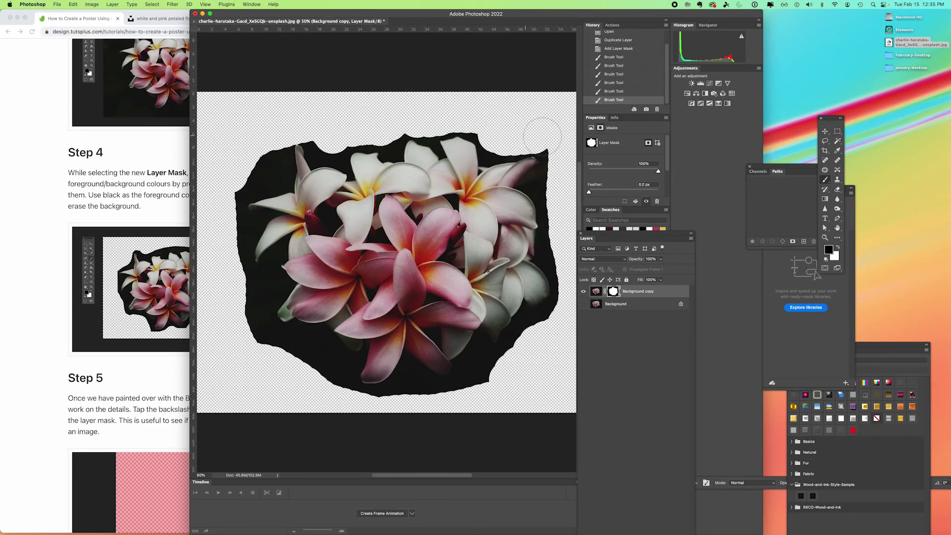
{"action": "left_click", "coordinate": [115, 344]}
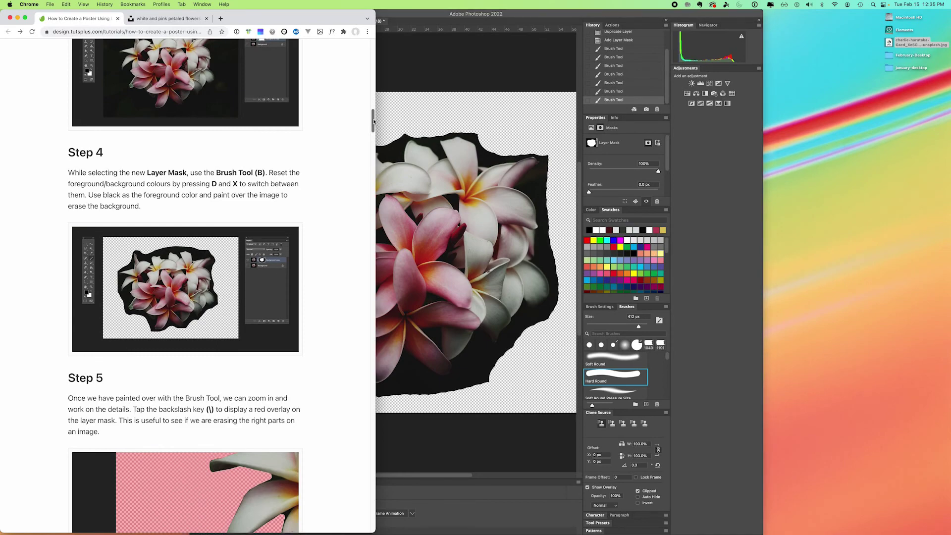
- Scroll the tutorial to Step 5, lock then unlock the Background copy layer, and return to Chrome
{"action": "left_click_drag", "start_coordinate": [372, 121], "coordinate": [371, 134]}
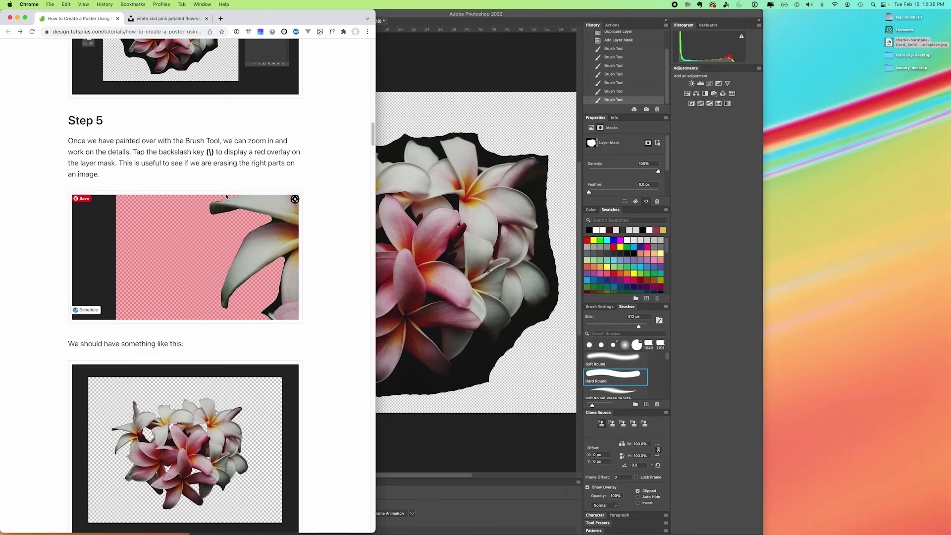
{"action": "left_click", "coordinate": [414, 12]}
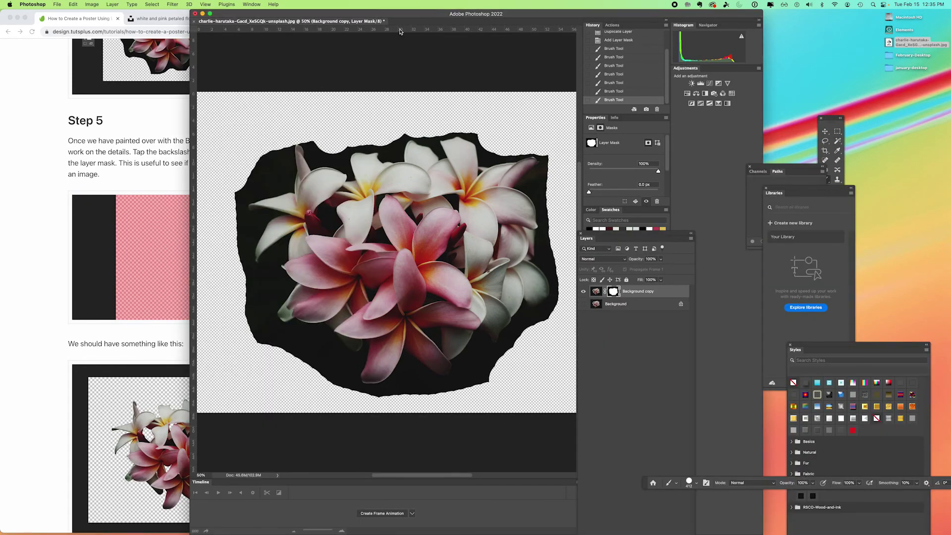
{"action": "key", "text": "slash"}
{"action": "left_click", "coordinate": [645, 290]}
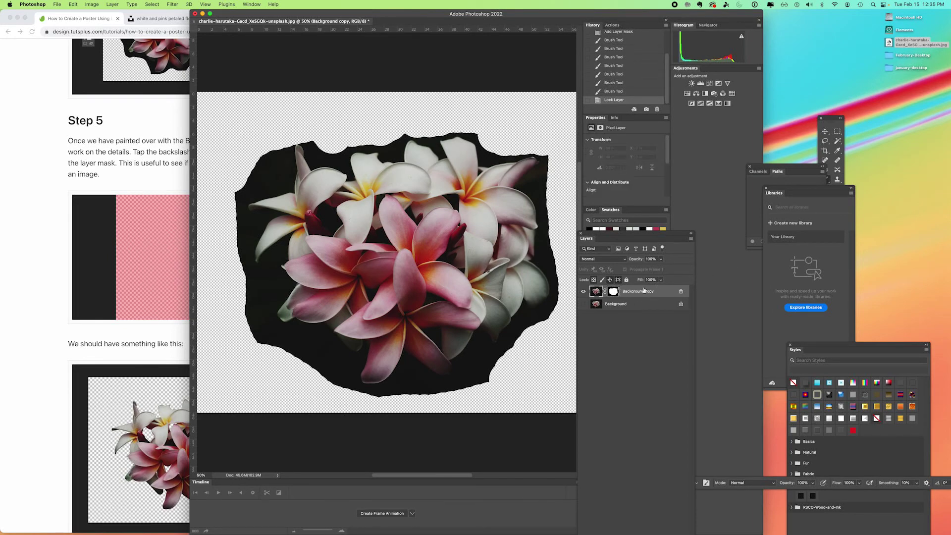
{"action": "key", "text": "slash"}
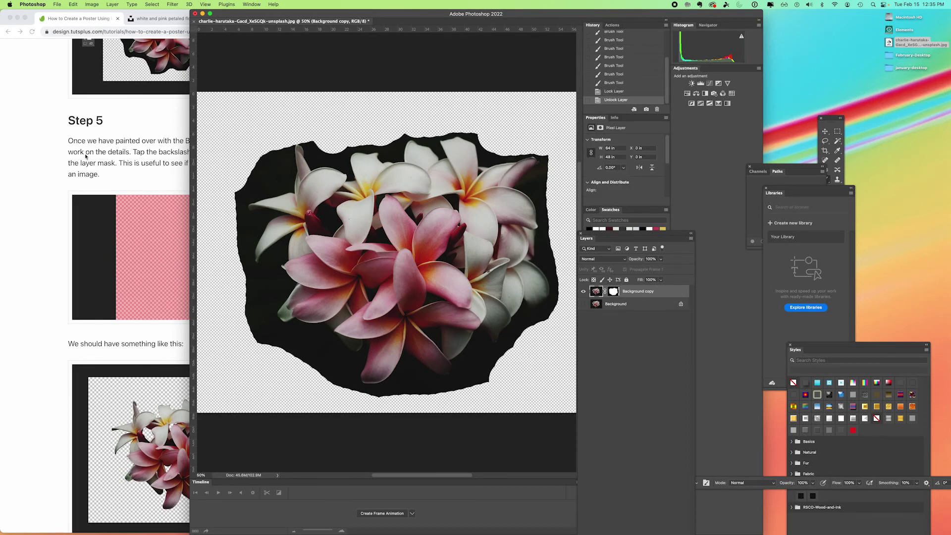
{"action": "left_click", "coordinate": [117, 171]}
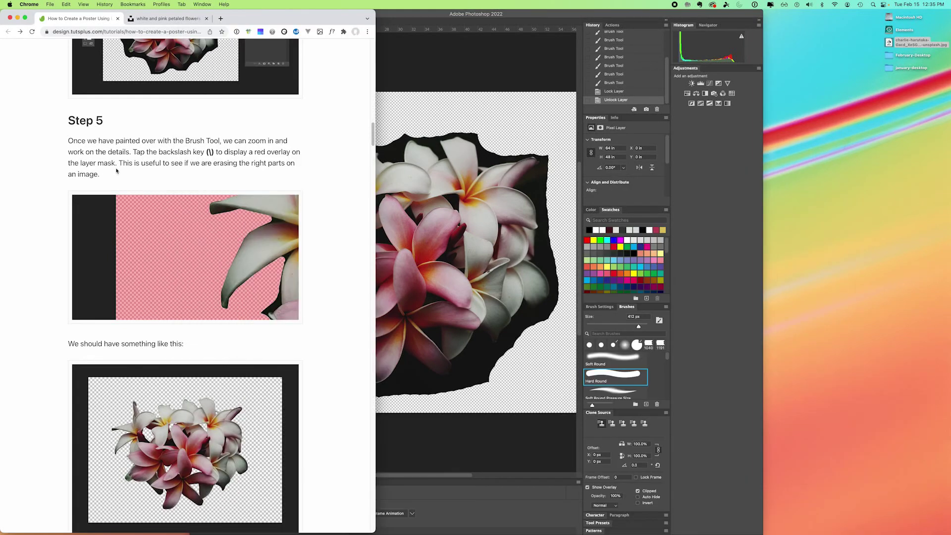
- Show the layer mask as a red rubylith overlay and undo a stray brush dab
{"action": "left_click", "coordinate": [434, 99]}
{"action": "key", "text": "backslash"}
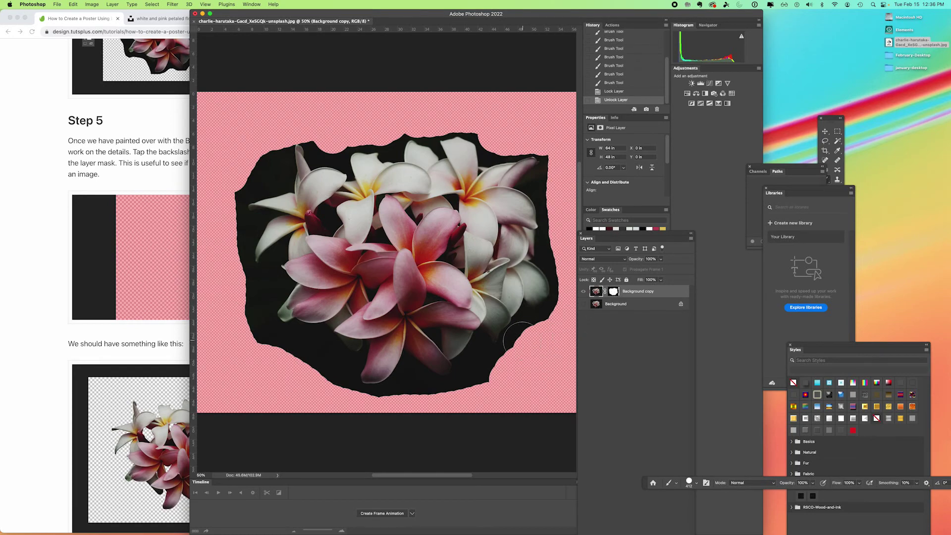
{"action": "left_click_drag", "start_coordinate": [530, 328], "coordinate": [516, 331]}
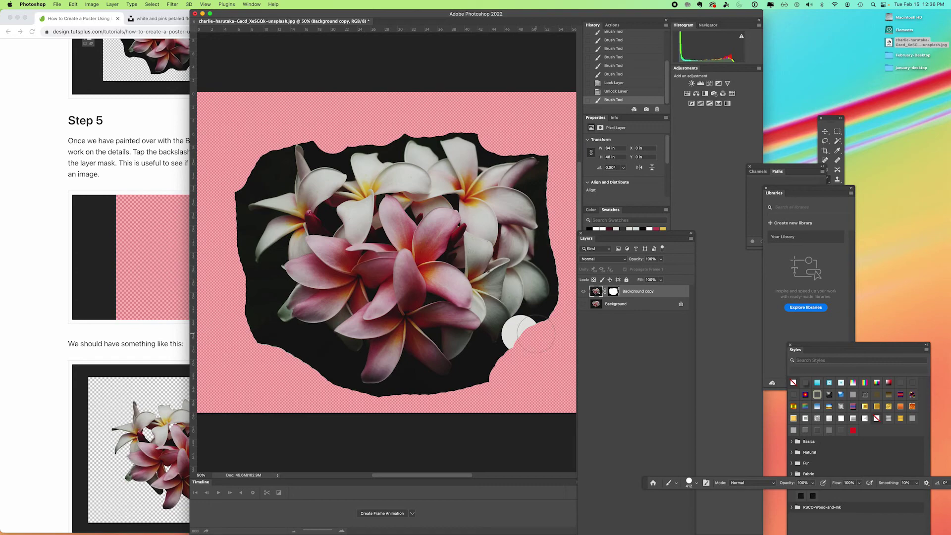
{"action": "key", "text": "super+z"}
- Target the mask thumbnail, test a notch at the lower-right flowers, and undo it
{"action": "left_click", "coordinate": [613, 292]}
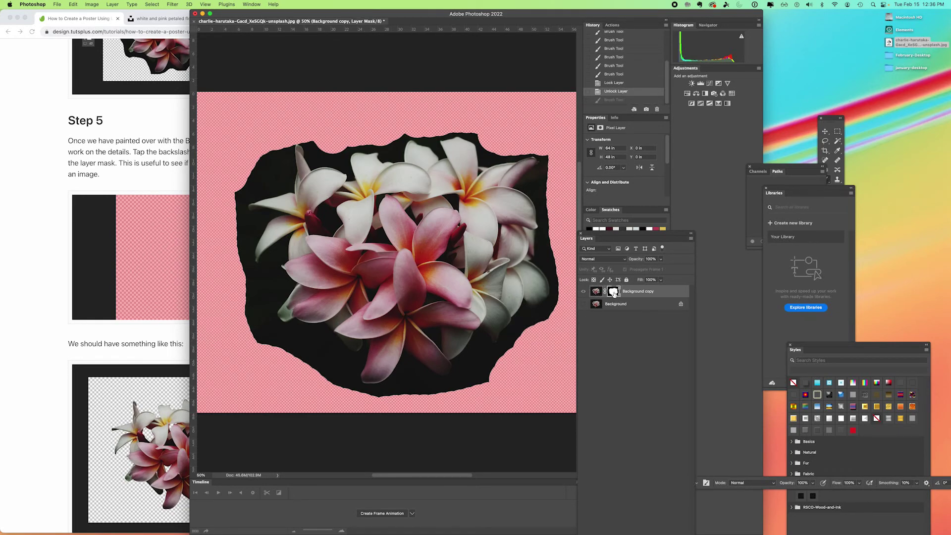
{"action": "left_click_drag", "start_coordinate": [518, 347], "coordinate": [498, 317]}
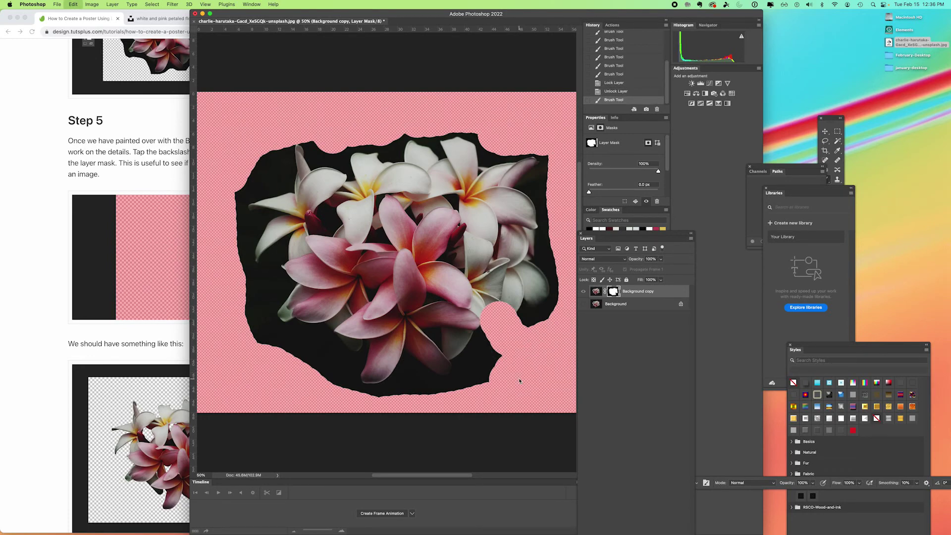
{"action": "key", "text": "super+z"}
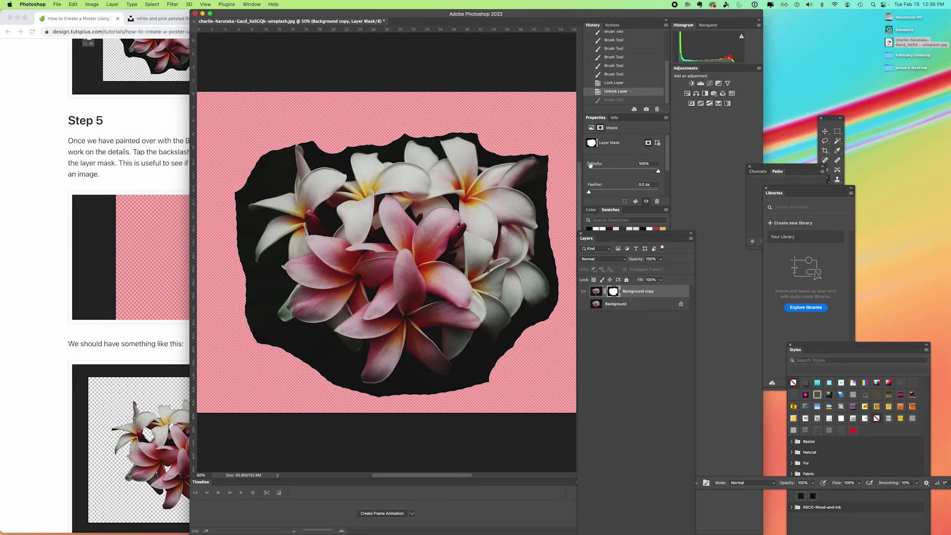
{"action": "left_click_drag", "start_coordinate": [832, 120], "coordinate": [787, 115]}
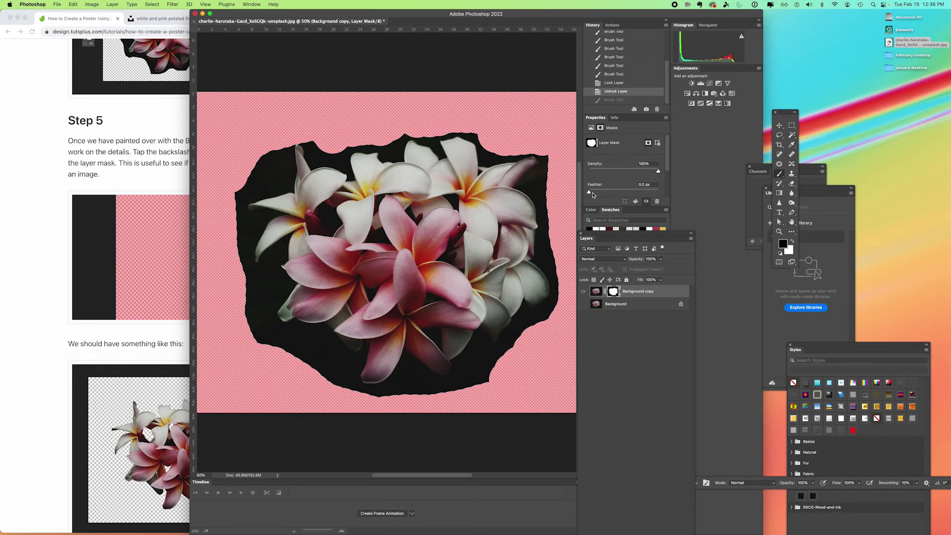
- Show the Brushes panel from the Window menu and shrink the brush to 155 px
{"action": "left_click", "coordinate": [249, 3]}
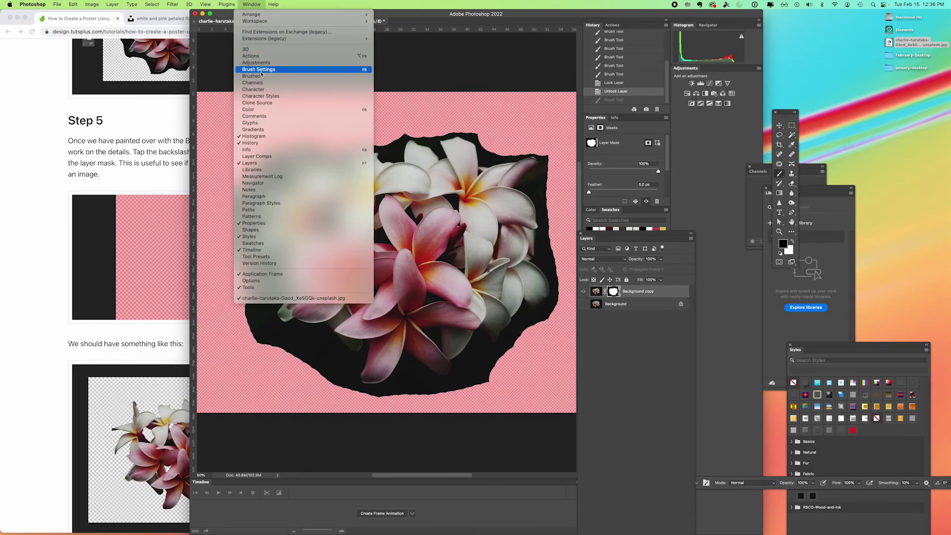
{"action": "left_click", "coordinate": [263, 75]}
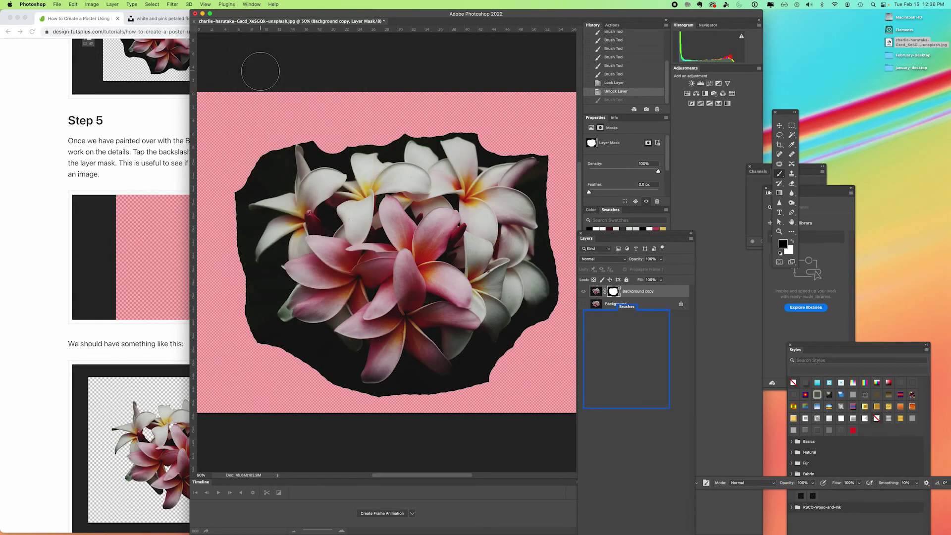
{"action": "mouse_move", "coordinate": [594, 235]}
{"action": "left_mouse_down"}
{"action": "mouse_move", "coordinate": [716, 286]}
{"action": "mouse_move", "coordinate": [766, 288]}
{"action": "left_mouse_up"}
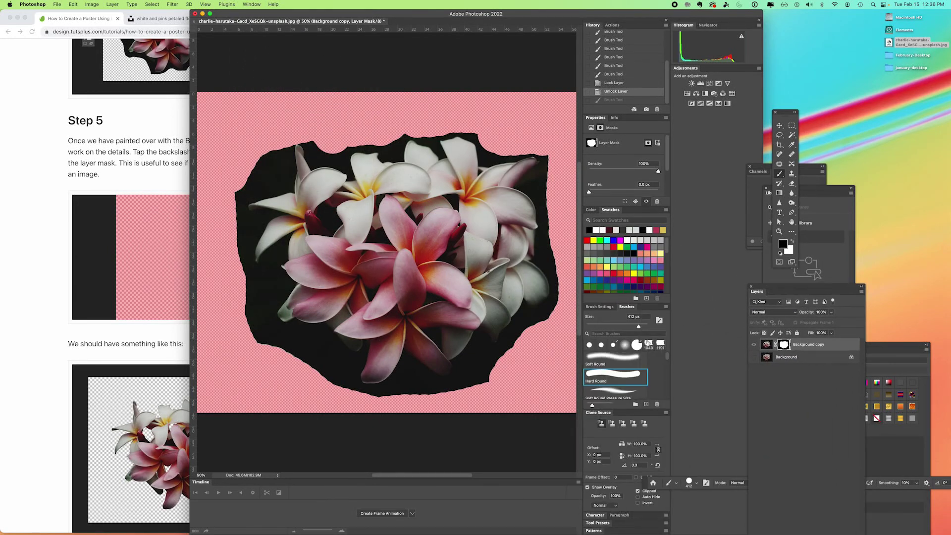
{"action": "left_click_drag", "start_coordinate": [639, 328], "coordinate": [626, 327]}
- At 100% zoom, mask the dark background under the lower petals with 97 px then 71 px brushes
{"action": "key", "text": "super+1"}
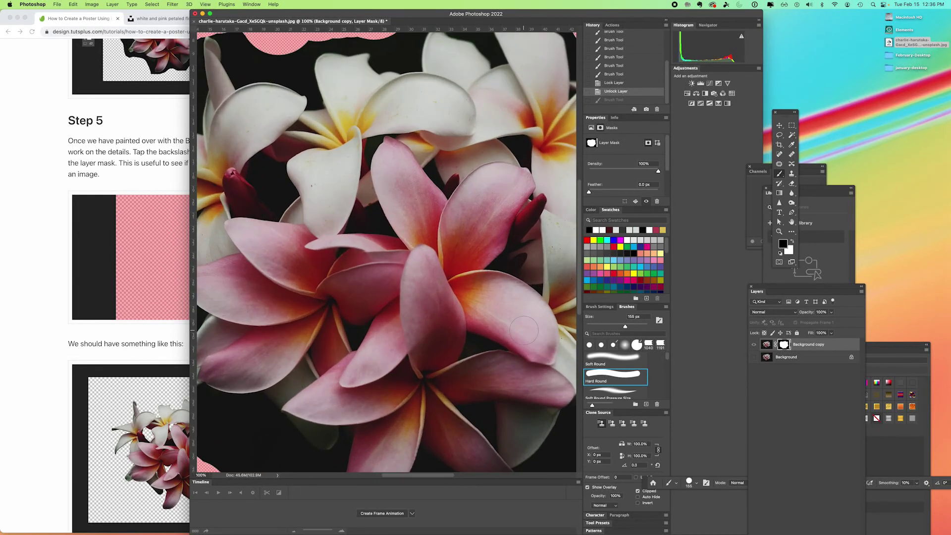
{"action": "left_click_drag", "start_coordinate": [477, 408], "coordinate": [408, 220]}
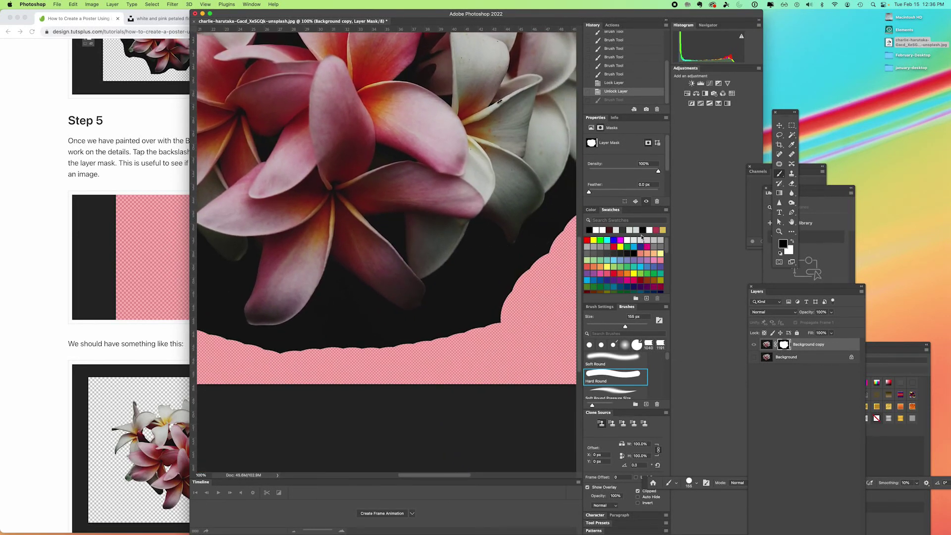
{"action": "left_click_drag", "start_coordinate": [624, 327], "coordinate": [616, 326]}
{"action": "mouse_move", "coordinate": [431, 311]}
{"action": "left_mouse_down"}
{"action": "mouse_move", "coordinate": [443, 294]}
{"action": "mouse_move", "coordinate": [430, 308]}
{"action": "mouse_move", "coordinate": [436, 284]}
{"action": "mouse_move", "coordinate": [480, 227]}
{"action": "mouse_move", "coordinate": [491, 254]}
{"action": "mouse_move", "coordinate": [475, 294]}
{"action": "mouse_move", "coordinate": [452, 301]}
{"action": "mouse_move", "coordinate": [431, 334]}
{"action": "mouse_move", "coordinate": [406, 329]}
{"action": "mouse_move", "coordinate": [433, 292]}
{"action": "left_mouse_up"}
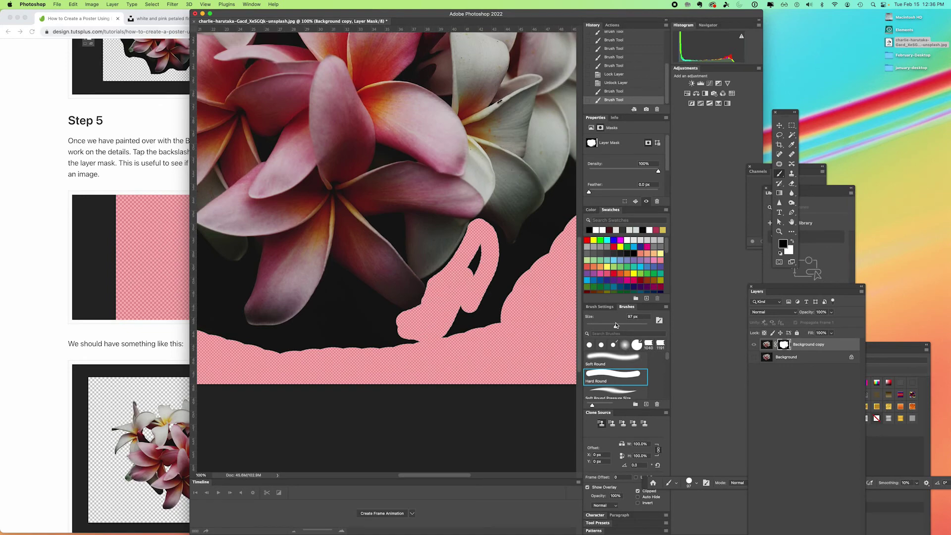
{"action": "left_click_drag", "start_coordinate": [616, 325], "coordinate": [608, 325]}
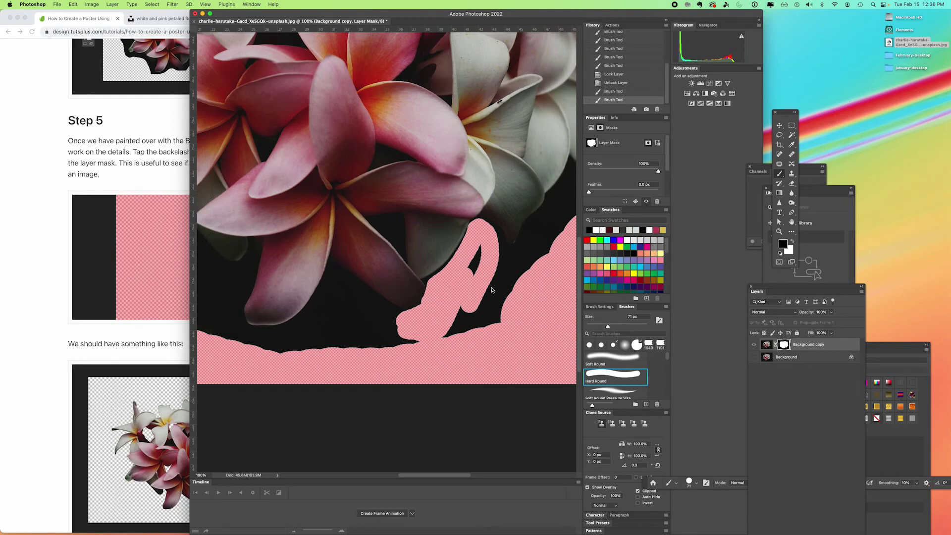
{"action": "mouse_move", "coordinate": [474, 256]}
{"action": "left_mouse_down"}
{"action": "mouse_move", "coordinate": [461, 317]}
{"action": "mouse_move", "coordinate": [397, 343]}
{"action": "mouse_move", "coordinate": [406, 332]}
{"action": "mouse_move", "coordinate": [389, 317]}
{"action": "mouse_move", "coordinate": [401, 317]}
{"action": "mouse_move", "coordinate": [384, 313]}
{"action": "mouse_move", "coordinate": [422, 312]}
{"action": "mouse_move", "coordinate": [435, 288]}
{"action": "mouse_move", "coordinate": [418, 312]}
{"action": "left_mouse_up"}
{"action": "left_click", "coordinate": [433, 294]}
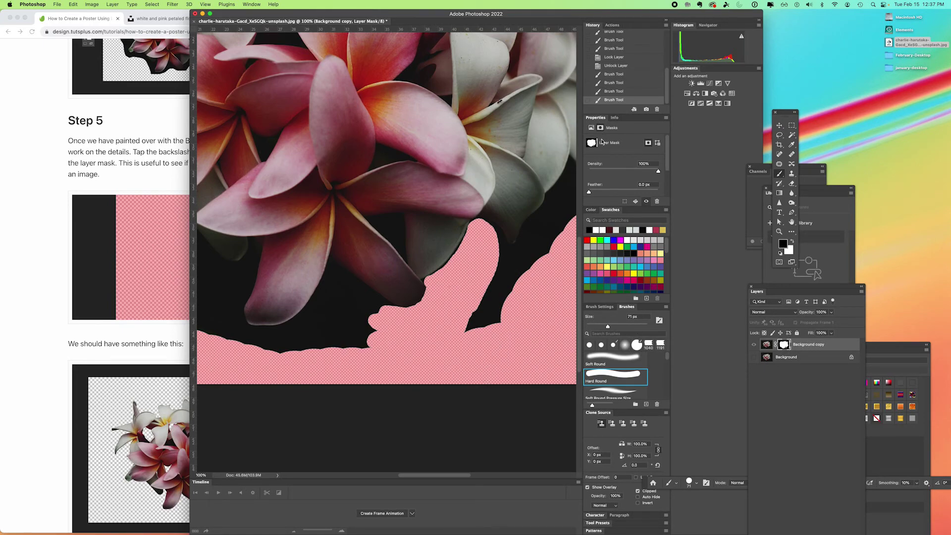
- Turn off the pink overlay and duplicate the Background layer as Background copy 2
{"action": "left_click", "coordinate": [754, 347]}
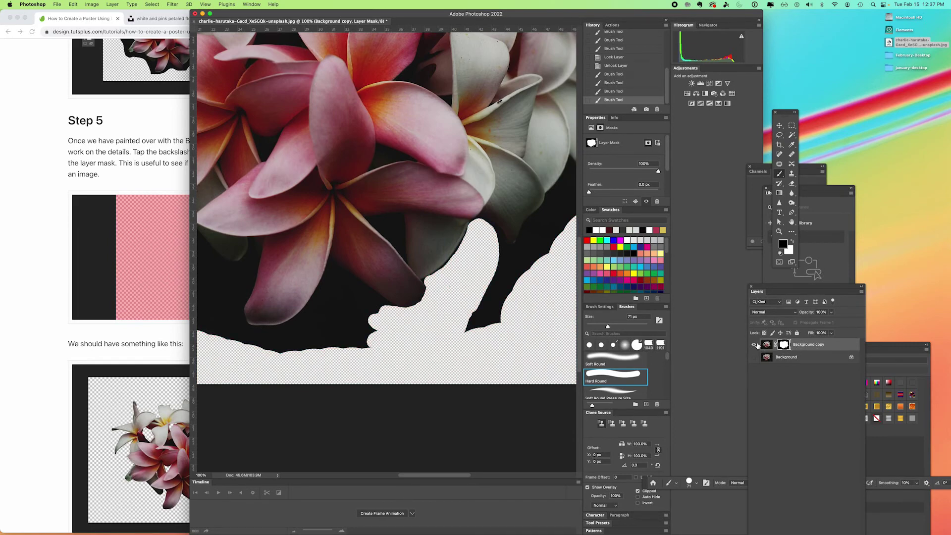
{"action": "left_click", "coordinate": [796, 358]}
{"action": "left_click", "coordinate": [862, 292]}
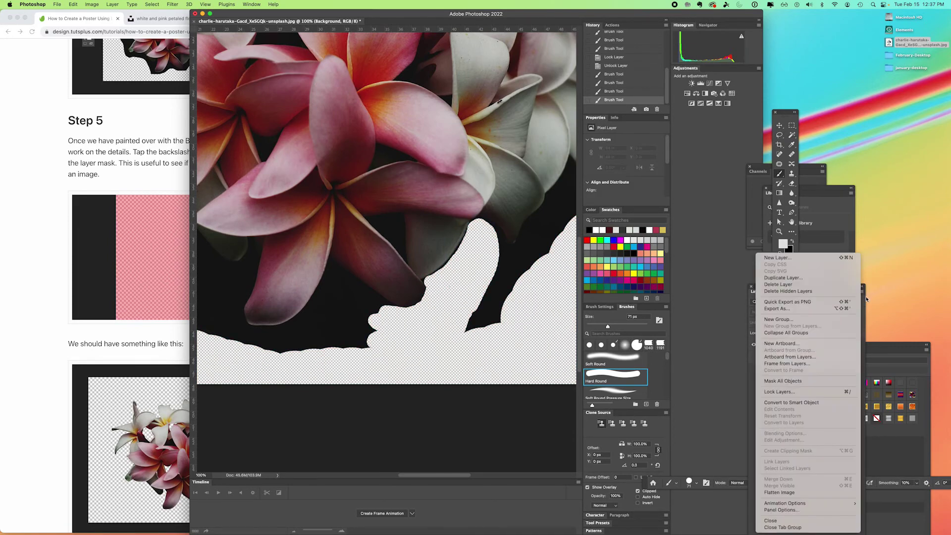
{"action": "left_click", "coordinate": [788, 278]}
{"action": "left_click", "coordinate": [546, 180]}
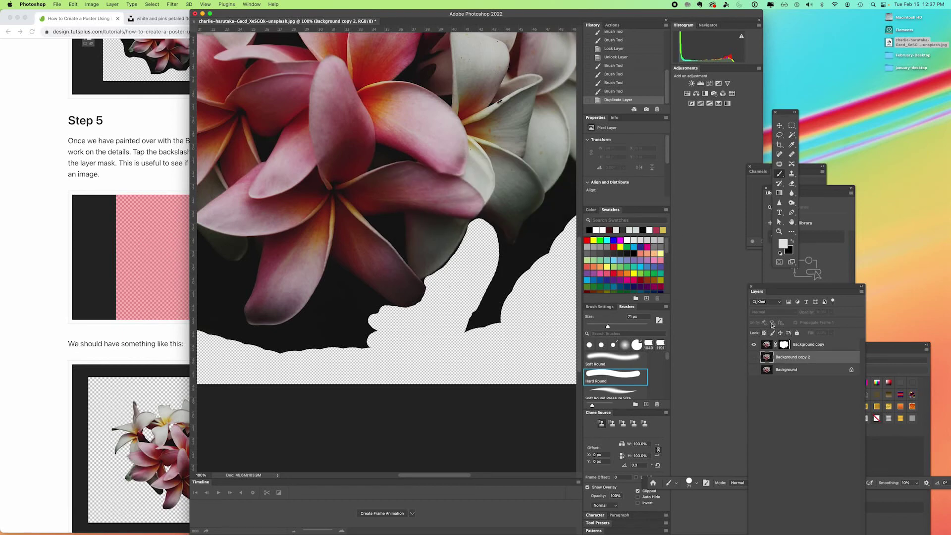
- Hide Background copy, show Background copy 2, and start a Pen Tool path along a lower petal
{"action": "left_click", "coordinate": [754, 345]}
{"action": "left_click", "coordinate": [754, 357]}
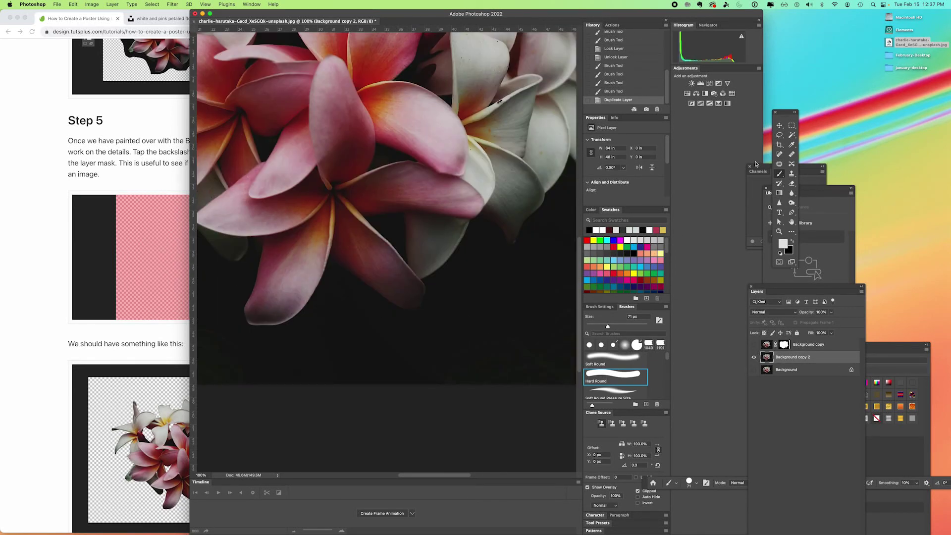
{"action": "left_click", "coordinate": [792, 213]}
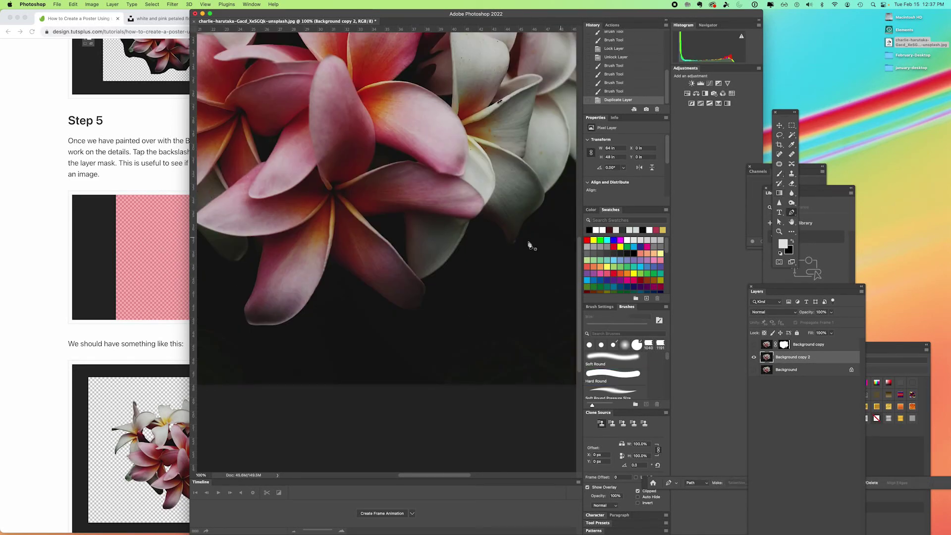
{"action": "left_click", "coordinate": [420, 280]}
- Trace the path up the lower petal edge and rightward across its tip
{"action": "left_click", "coordinate": [432, 274]}
{"action": "left_click", "coordinate": [439, 268]}
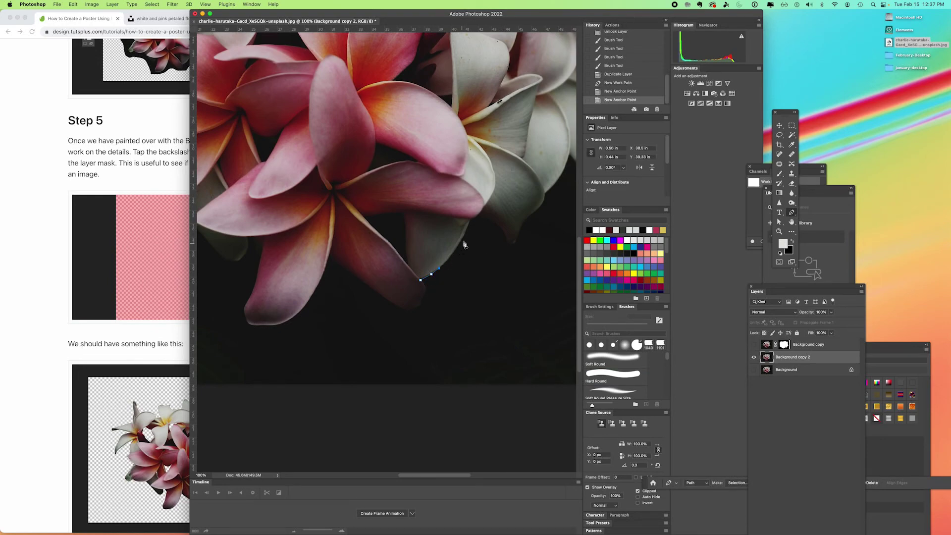
{"action": "left_click", "coordinate": [448, 258]}
{"action": "left_click", "coordinate": [456, 250]}
{"action": "left_click", "coordinate": [462, 239]}
{"action": "left_click", "coordinate": [466, 233]}
{"action": "left_click", "coordinate": [469, 227]}
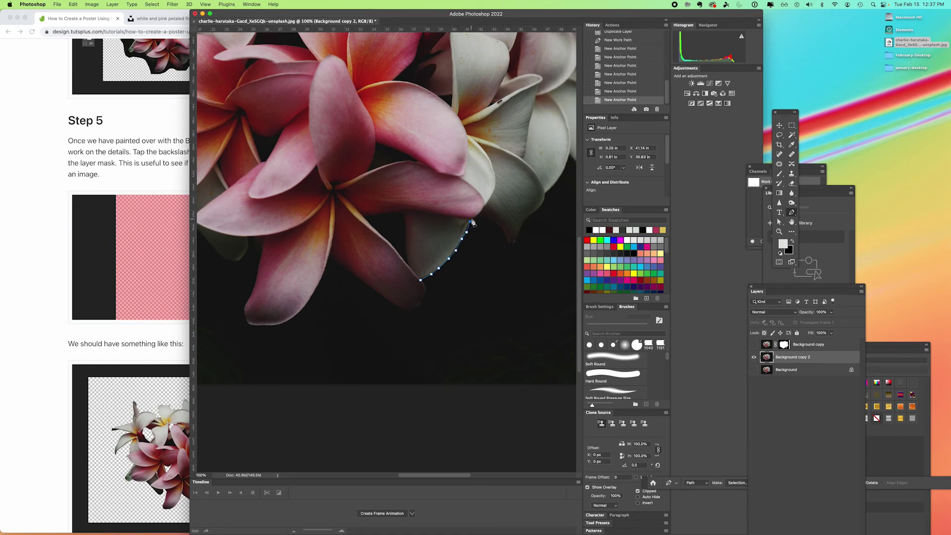
{"action": "left_click", "coordinate": [473, 221]}
{"action": "left_click", "coordinate": [481, 216]}
{"action": "left_click", "coordinate": [490, 220]}
{"action": "left_click", "coordinate": [498, 225]}
- Continue the path down to the right, then up-right along the white petal's edge
{"action": "left_click", "coordinate": [503, 230]}
{"action": "left_click", "coordinate": [507, 237]}
{"action": "left_click", "coordinate": [511, 243]}
{"action": "left_click", "coordinate": [514, 243]}
{"action": "left_click", "coordinate": [518, 233]}
{"action": "left_click", "coordinate": [525, 225]}
{"action": "left_click", "coordinate": [527, 219]}
{"action": "left_click", "coordinate": [531, 215]}
{"action": "left_click", "coordinate": [540, 207]}
{"action": "left_click", "coordinate": [544, 203]}
{"action": "left_click", "coordinate": [546, 198]}
- Trace up the petal edge to its corner and around the notch between the petals
{"action": "left_click_drag", "start_coordinate": [554, 176], "coordinate": [488, 244]}
{"action": "left_click", "coordinate": [486, 238]}
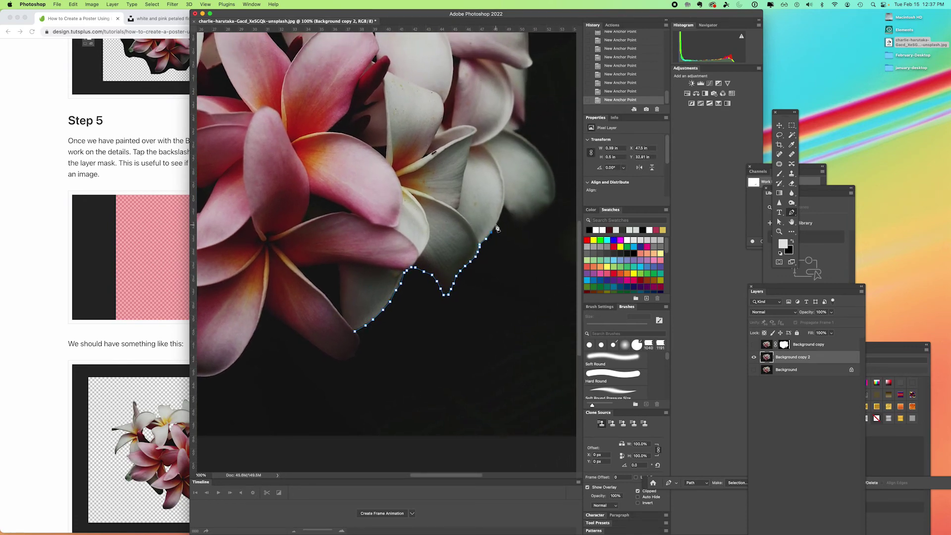
{"action": "left_click", "coordinate": [498, 224]}
{"action": "left_click", "coordinate": [502, 215]}
{"action": "left_click", "coordinate": [504, 208]}
{"action": "left_click", "coordinate": [508, 211]}
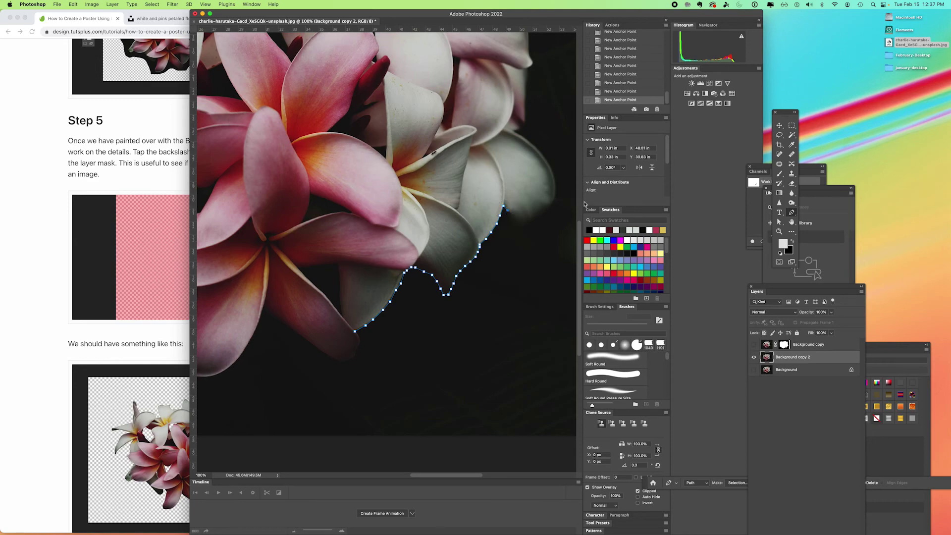
{"action": "left_click", "coordinate": [510, 224]}
{"action": "left_click", "coordinate": [514, 235]}
{"action": "left_click", "coordinate": [517, 245]}
{"action": "left_click", "coordinate": [523, 250]}
{"action": "left_click", "coordinate": [531, 249]}
- Trace up the white petal's lower edge and around its upper-left side
{"action": "left_click", "coordinate": [529, 226]}
{"action": "left_click", "coordinate": [534, 219]}
{"action": "left_click", "coordinate": [542, 213]}
{"action": "left_click", "coordinate": [550, 208]}
{"action": "left_click", "coordinate": [555, 197]}
{"action": "left_click", "coordinate": [557, 186]}
{"action": "left_click", "coordinate": [556, 179]}
{"action": "left_click", "coordinate": [551, 166]}
{"action": "left_click", "coordinate": [546, 159]}
- Extend the outline up the bouquet's right side toward the top petals
{"action": "left_click_drag", "start_coordinate": [535, 132], "coordinate": [489, 208]}
{"action": "left_click", "coordinate": [494, 228]}
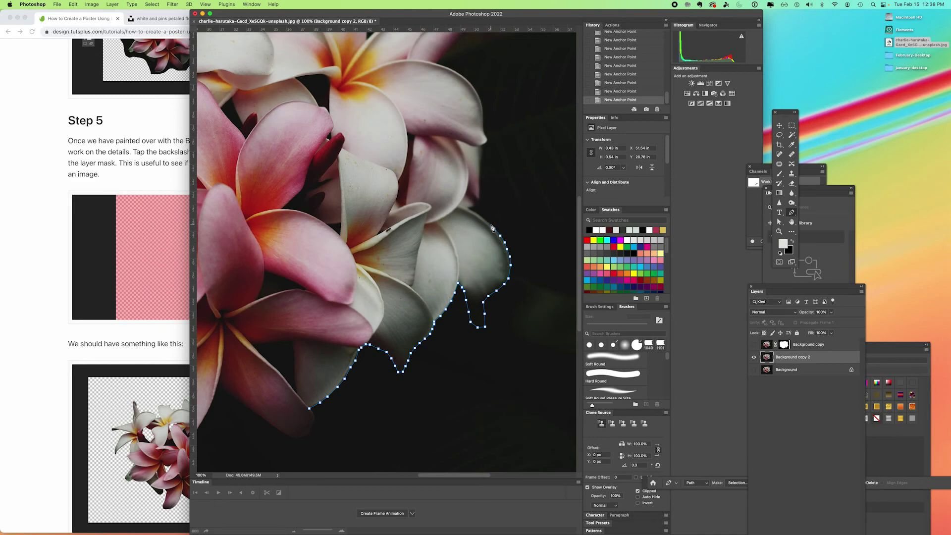
{"action": "left_click", "coordinate": [489, 224]}
{"action": "left_click", "coordinate": [484, 219]}
{"action": "left_click", "coordinate": [473, 207]}
{"action": "left_click", "coordinate": [475, 204]}
{"action": "left_click", "coordinate": [479, 199]}
{"action": "left_click", "coordinate": [479, 184]}
{"action": "left_click", "coordinate": [480, 173]}
{"action": "left_click", "coordinate": [481, 161]}
{"action": "left_click", "coordinate": [482, 151]}
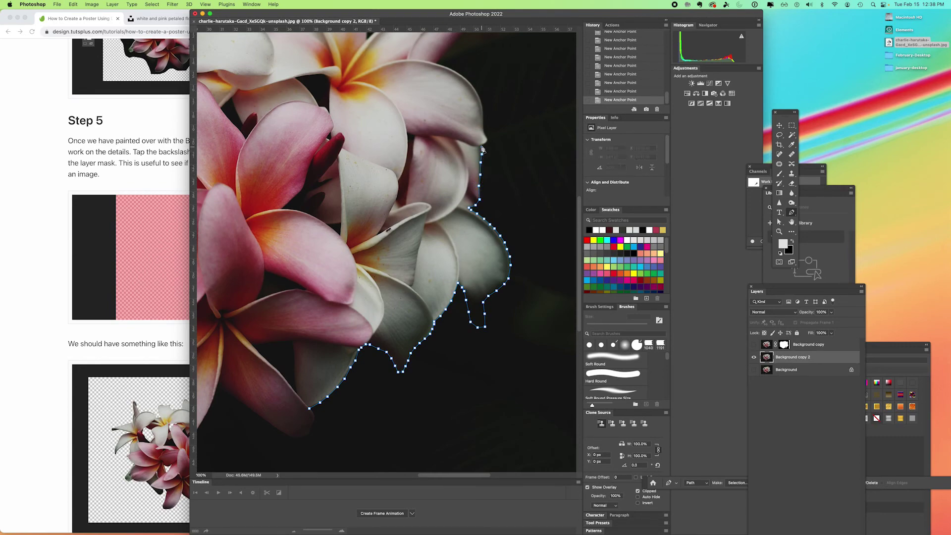
{"action": "left_click", "coordinate": [486, 138]}
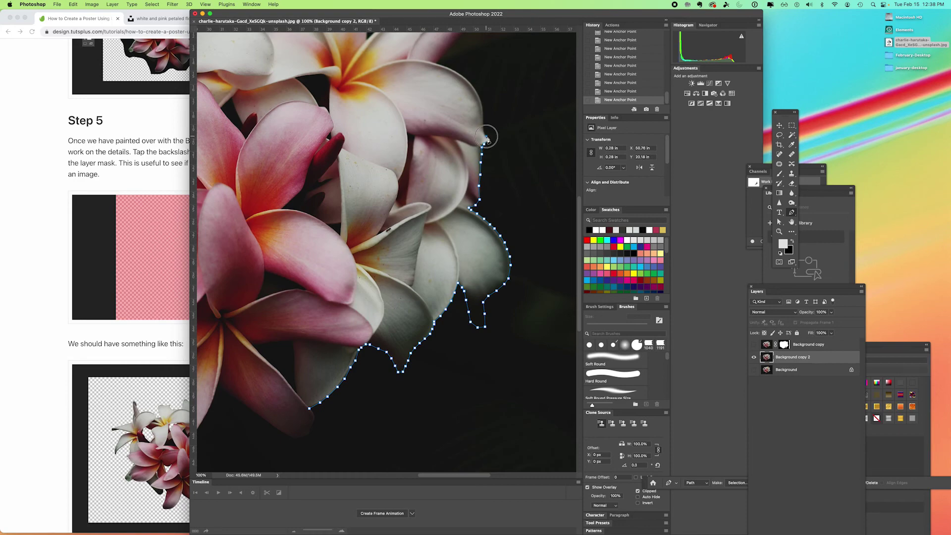
{"action": "left_click", "coordinate": [485, 125]}
{"action": "left_click", "coordinate": [482, 112]}
{"action": "left_click", "coordinate": [481, 101]}
- Trace Pen anchors up the top-right petal's edge to its tip
{"action": "left_click_drag", "start_coordinate": [484, 76], "coordinate": [487, 160]}
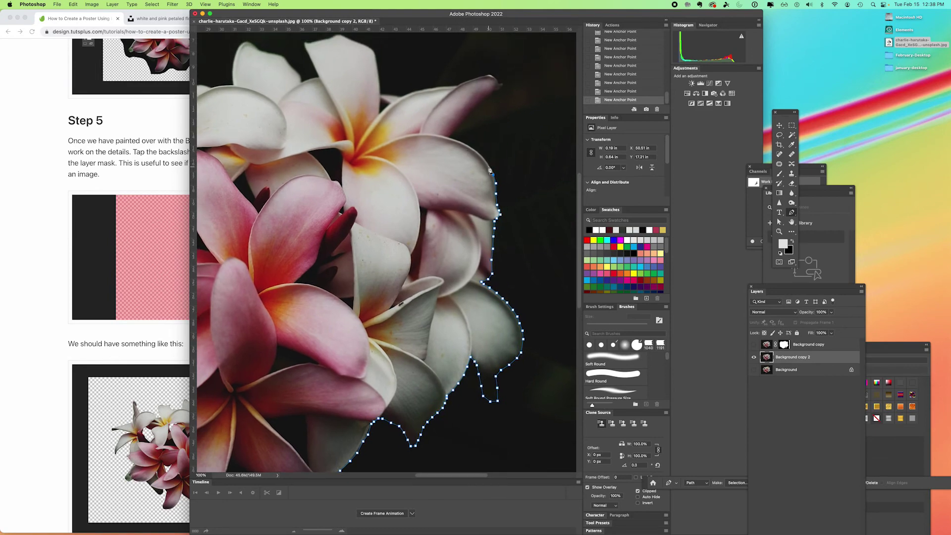
{"action": "left_click", "coordinate": [485, 159]}
{"action": "left_click", "coordinate": [469, 148]}
{"action": "left_click", "coordinate": [450, 137]}
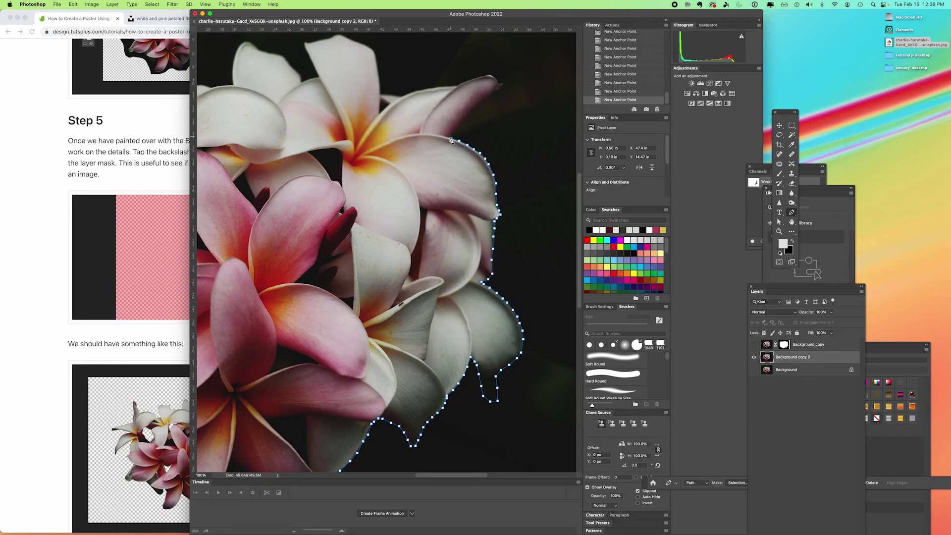
{"action": "left_click", "coordinate": [468, 115]}
{"action": "left_click", "coordinate": [476, 108]}
{"action": "left_click", "coordinate": [488, 97]}
{"action": "left_click", "coordinate": [494, 91]}
{"action": "left_click", "coordinate": [501, 90]}
{"action": "left_click", "coordinate": [503, 84]}
- Carry the path around the petal tip and leftward along its top edge
{"action": "left_click", "coordinate": [496, 79]}
{"action": "left_click", "coordinate": [490, 75]}
{"action": "left_click", "coordinate": [485, 75]}
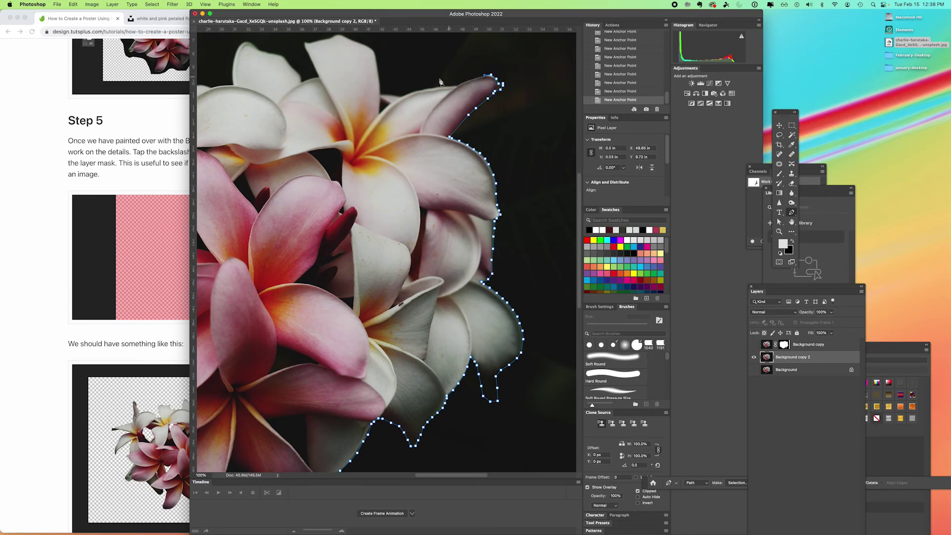
{"action": "left_click", "coordinate": [472, 79]}
{"action": "left_click", "coordinate": [461, 84]}
{"action": "left_click", "coordinate": [451, 88]}
{"action": "left_click", "coordinate": [446, 86]}
{"action": "left_click", "coordinate": [436, 88]}
{"action": "left_click", "coordinate": [425, 89]}
{"action": "left_click", "coordinate": [408, 94]}
{"action": "left_click", "coordinate": [396, 94]}
{"action": "left_click", "coordinate": [380, 94]}
- Outline the next petal's top and down its side
{"action": "scroll", "coordinate": [391, 95], "scroll_direction": "up", "scroll_amount": 3}
{"action": "left_click", "coordinate": [383, 110]}
{"action": "left_click", "coordinate": [377, 103]}
{"action": "left_click", "coordinate": [348, 92]}
{"action": "left_click", "coordinate": [329, 98]}
{"action": "left_click", "coordinate": [313, 99]}
{"action": "left_click", "coordinate": [319, 116]}
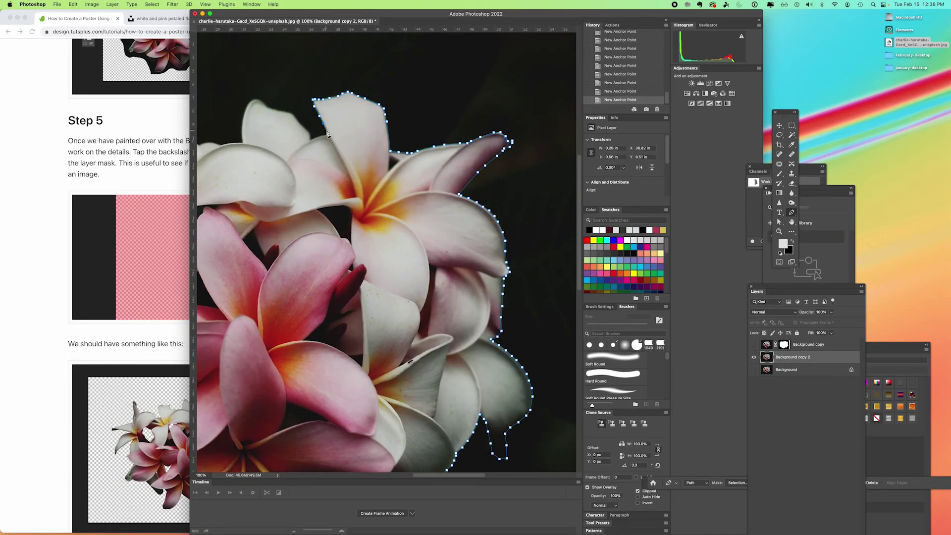
{"action": "left_click", "coordinate": [323, 126]}
{"action": "left_click", "coordinate": [327, 132]}
{"action": "left_click", "coordinate": [313, 137]}
- Trace along the left white petal's top edge
{"action": "left_click", "coordinate": [299, 122]}
{"action": "left_click", "coordinate": [282, 112]}
{"action": "left_click", "coordinate": [265, 105]}
{"action": "left_click", "coordinate": [254, 99]}
{"action": "left_click", "coordinate": [244, 115]}
{"action": "left_click", "coordinate": [241, 140]}
- Extend the outline left and up to the next petal tip
{"action": "left_click_drag", "start_coordinate": [283, 122], "coordinate": [426, 148]}
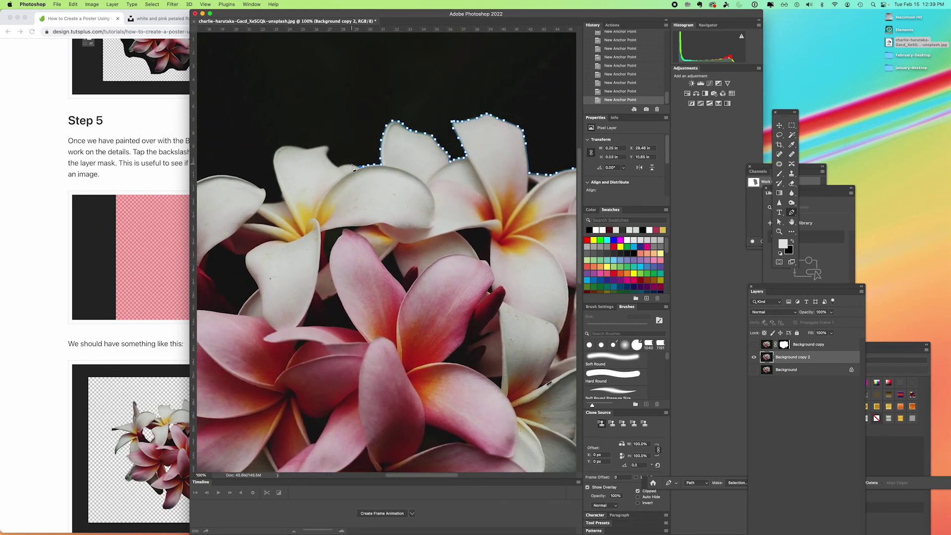
{"action": "left_click", "coordinate": [339, 167]}
{"action": "left_click", "coordinate": [331, 162]}
{"action": "left_click", "coordinate": [328, 150]}
{"action": "left_click", "coordinate": [325, 145]}
- Continue the path left along the upper edge, then down the petal's left side
{"action": "left_click_drag", "start_coordinate": [329, 135], "coordinate": [475, 144]}
{"action": "left_click", "coordinate": [465, 157]}
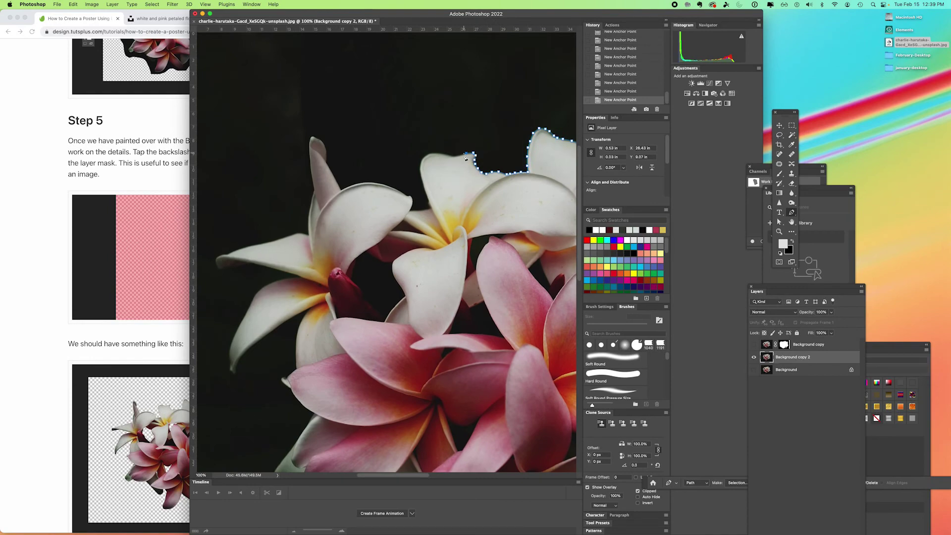
{"action": "left_click", "coordinate": [446, 156]}
{"action": "left_click", "coordinate": [436, 156]}
{"action": "left_click", "coordinate": [427, 159]}
{"action": "left_click", "coordinate": [422, 168]}
{"action": "left_click", "coordinate": [422, 177]}
{"action": "left_click", "coordinate": [422, 184]}
{"action": "left_click", "coordinate": [427, 197]}
{"action": "left_click", "coordinate": [429, 204]}
{"action": "left_click", "coordinate": [430, 209]}
- Cross the outline to the next petal, follow its edge, and zoom to 200%
{"action": "left_click", "coordinate": [415, 213]}
{"action": "left_click", "coordinate": [414, 208]}
{"action": "left_click", "coordinate": [408, 200]}
{"action": "left_click", "coordinate": [409, 198]}
{"action": "left_click", "coordinate": [405, 197]}
{"action": "left_click", "coordinate": [392, 190]}
{"action": "left_click", "coordinate": [384, 184]}
{"action": "key", "text": "super+equal"}
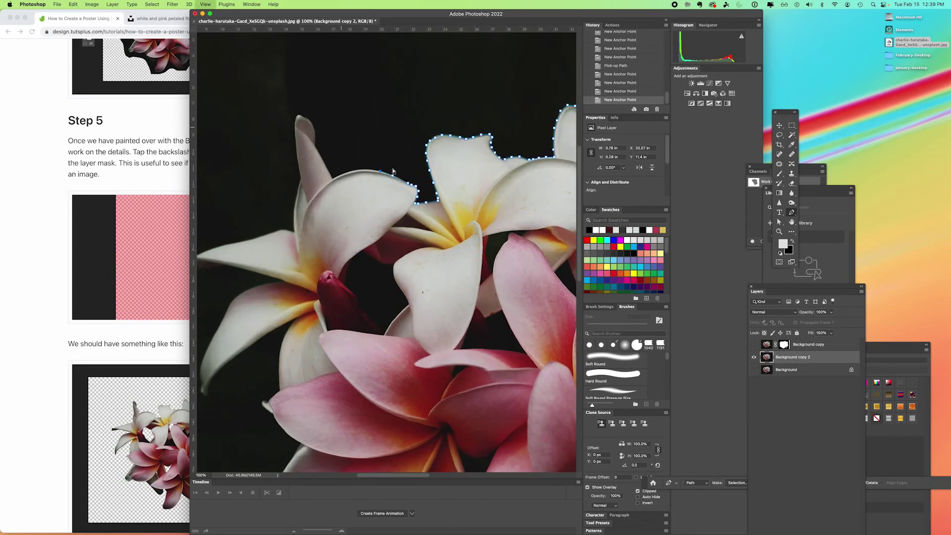
- Trace Pen anchors leftward along the upper-left white petal's edge
{"action": "left_click_drag", "start_coordinate": [347, 95], "coordinate": [427, 136]}
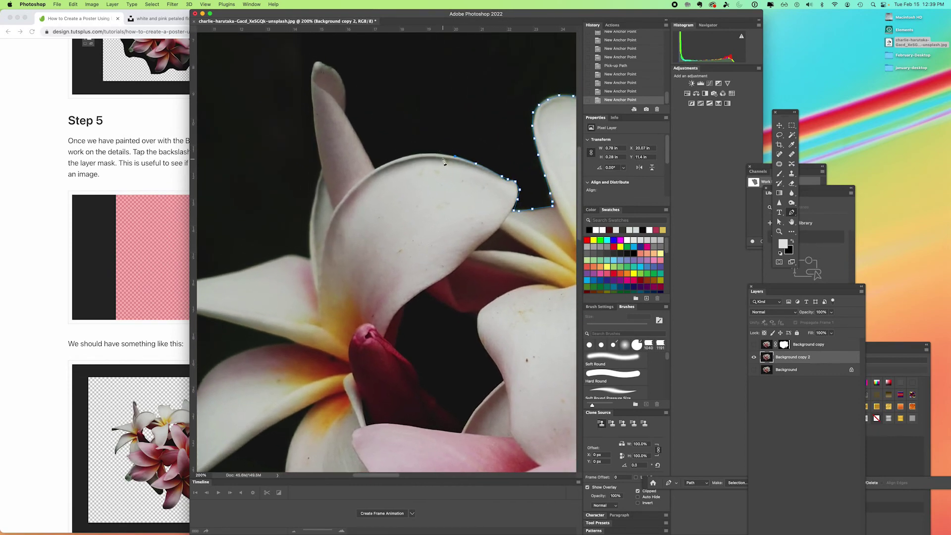
{"action": "left_click", "coordinate": [435, 156]}
{"action": "left_click", "coordinate": [425, 155]}
{"action": "left_click", "coordinate": [404, 157]}
{"action": "left_click", "coordinate": [396, 159]}
{"action": "left_click", "coordinate": [375, 167]}
- Continue the path up the petal's right edge and around its narrow tip
{"action": "left_click", "coordinate": [347, 121]}
{"action": "left_click", "coordinate": [344, 113]}
{"action": "left_click", "coordinate": [346, 102]}
{"action": "left_click", "coordinate": [344, 86]}
{"action": "left_click", "coordinate": [337, 72]}
{"action": "left_click", "coordinate": [332, 66]}
{"action": "left_click", "coordinate": [327, 64]}
{"action": "left_click", "coordinate": [320, 61]}
{"action": "left_click", "coordinate": [317, 63]}
{"action": "left_click", "coordinate": [312, 65]}
- Run the outline down the white petal's long left edge
{"action": "left_click", "coordinate": [312, 80]}
{"action": "left_click", "coordinate": [315, 129]}
{"action": "left_click", "coordinate": [320, 153]}
{"action": "left_click", "coordinate": [321, 170]}
{"action": "left_click", "coordinate": [317, 186]}
{"action": "left_click", "coordinate": [314, 202]}
{"action": "left_click", "coordinate": [311, 214]}
{"action": "left_click", "coordinate": [309, 231]}
{"action": "left_click", "coordinate": [309, 246]}
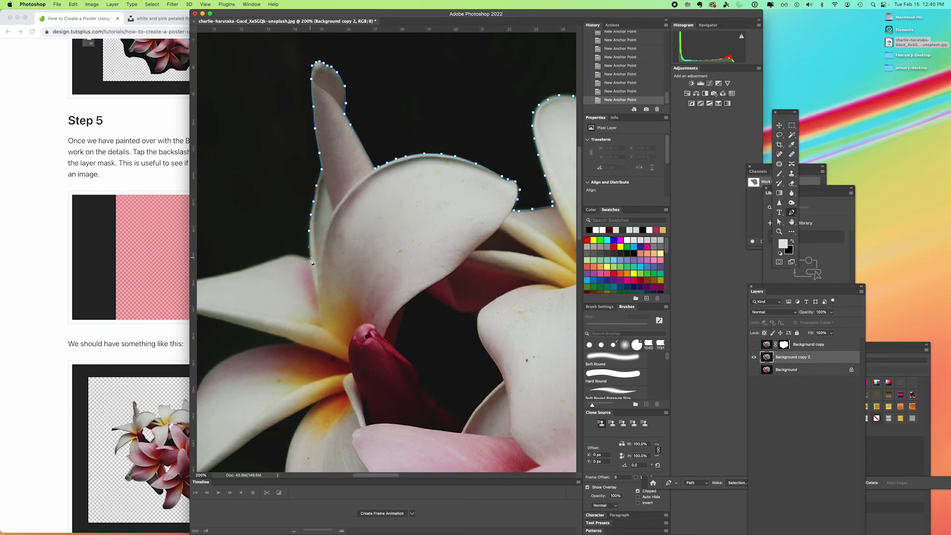
{"action": "left_click", "coordinate": [310, 258]}
- Trace anchors around the petal's lower tip and underside
{"action": "left_click_drag", "start_coordinate": [349, 249], "coordinate": [461, 216]}
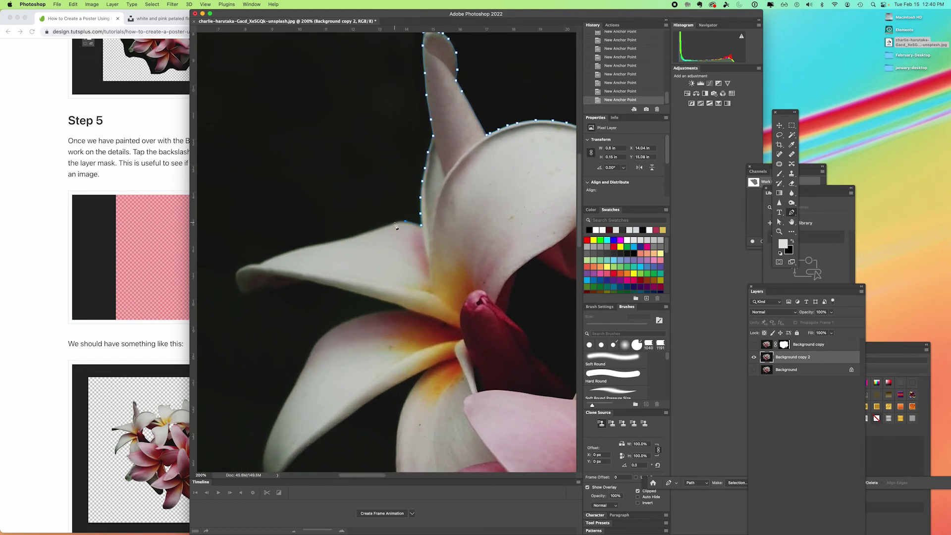
{"action": "left_click", "coordinate": [271, 258]}
{"action": "left_click", "coordinate": [239, 273]}
{"action": "left_click", "coordinate": [275, 287]}
{"action": "left_click", "coordinate": [359, 293]}
{"action": "left_click", "coordinate": [399, 308]}
{"action": "left_click", "coordinate": [355, 318]}
{"action": "left_click", "coordinate": [323, 335]}
{"action": "left_click", "coordinate": [304, 365]}
- Outline the lower-left petals and start down the pink petal's edge
{"action": "left_click_drag", "start_coordinate": [296, 387], "coordinate": [321, 228]}
{"action": "left_click", "coordinate": [304, 254]}
{"action": "left_click", "coordinate": [288, 296]}
{"action": "left_click", "coordinate": [289, 336]}
{"action": "left_click", "coordinate": [322, 299]}
{"action": "left_click", "coordinate": [380, 252]}
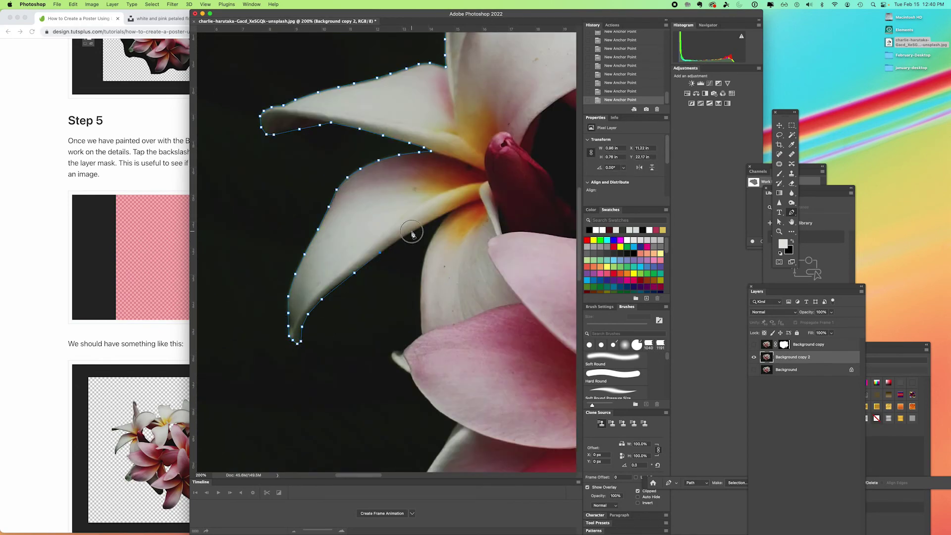
{"action": "left_click", "coordinate": [430, 220]}
{"action": "left_click", "coordinate": [433, 236]}
{"action": "left_click", "coordinate": [421, 309]}
{"action": "left_click", "coordinate": [404, 350]}
{"action": "left_click", "coordinate": [409, 374]}
- Continue down the pink petal and along the lower petal edge
{"action": "left_click_drag", "start_coordinate": [409, 374], "coordinate": [313, 201]}
{"action": "left_click", "coordinate": [322, 218]}
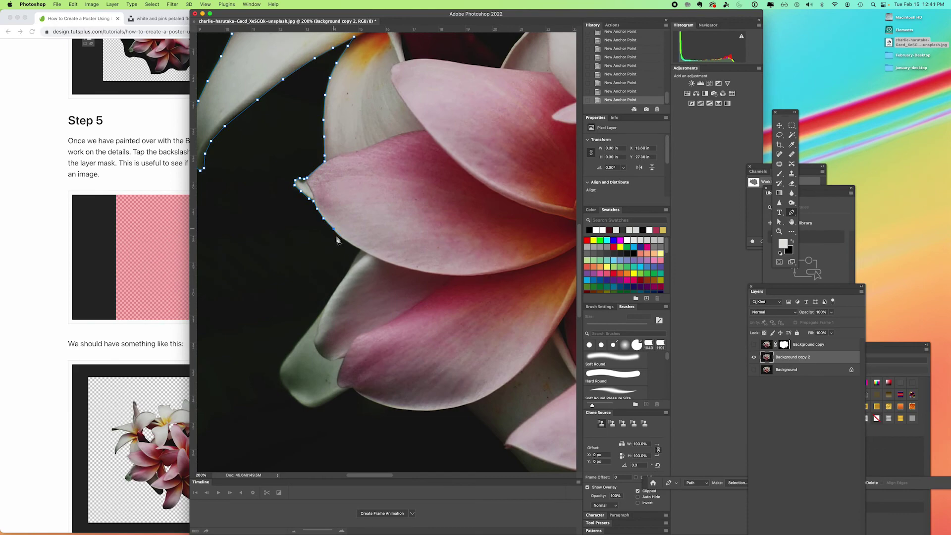
{"action": "left_click", "coordinate": [345, 241]}
{"action": "left_click", "coordinate": [360, 249]}
{"action": "left_click", "coordinate": [346, 274]}
{"action": "left_click", "coordinate": [280, 376]}
{"action": "left_click", "coordinate": [307, 410]}
{"action": "left_click", "coordinate": [341, 400]}
{"action": "left_click", "coordinate": [362, 398]}
{"action": "left_click", "coordinate": [419, 414]}
{"action": "left_click", "coordinate": [463, 410]}
- Trace the gap and notch between petals and a rounded bottom edge
{"action": "left_click_drag", "start_coordinate": [509, 401], "coordinate": [314, 122]}
{"action": "left_click", "coordinate": [304, 165]}
{"action": "left_click", "coordinate": [372, 238]}
{"action": "left_click", "coordinate": [403, 248]}
{"action": "left_click", "coordinate": [427, 216]}
{"action": "left_click", "coordinate": [438, 201]}
{"action": "left_click", "coordinate": [446, 267]}
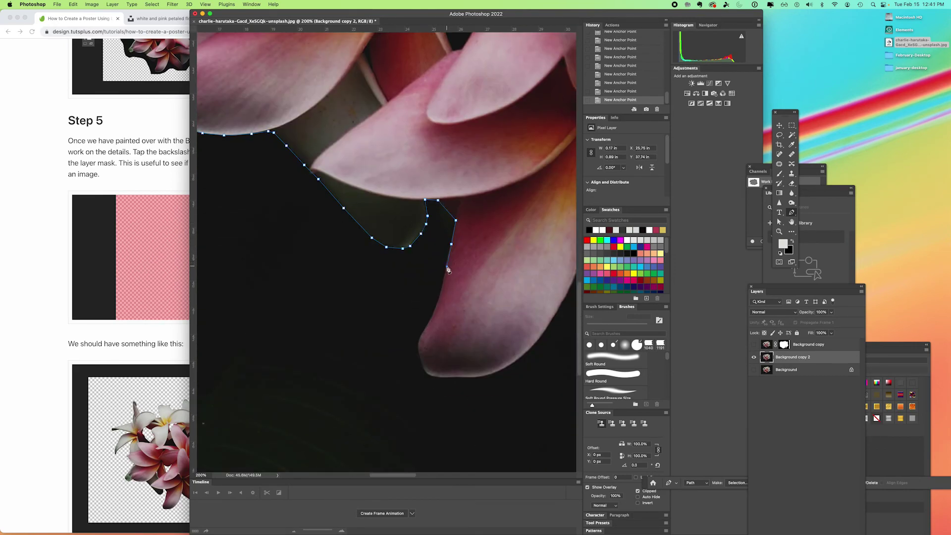
{"action": "left_click", "coordinate": [437, 303]}
{"action": "left_click", "coordinate": [419, 342]}
{"action": "left_click", "coordinate": [419, 355]}
{"action": "left_click", "coordinate": [446, 378]}
{"action": "left_click", "coordinate": [481, 377]}
{"action": "left_click", "coordinate": [521, 357]}
- Trace the next bottom petal and up the pink petal's right edge, undoing the last anchor
{"action": "left_click_drag", "start_coordinate": [521, 358], "coordinate": [356, 405]}
{"action": "left_click", "coordinate": [372, 389]}
{"action": "left_click", "coordinate": [393, 360]}
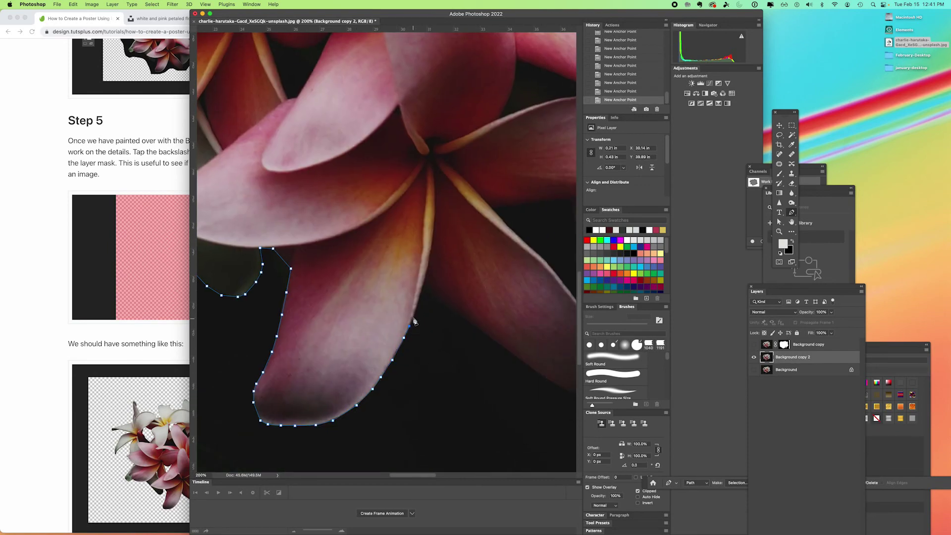
{"action": "left_click", "coordinate": [410, 325]}
{"action": "left_click", "coordinate": [418, 305]}
{"action": "left_click", "coordinate": [421, 290]}
{"action": "left_click", "coordinate": [430, 293]}
{"action": "left_click", "coordinate": [451, 307]}
{"action": "left_click", "coordinate": [470, 323]}
{"action": "key", "text": "super+z"}
- Trace the remaining bottom petal edge, around the pink petal's tip, and up toward the start
{"action": "left_click", "coordinate": [506, 349]}
{"action": "left_click_drag", "start_coordinate": [531, 350], "coordinate": [436, 276]}
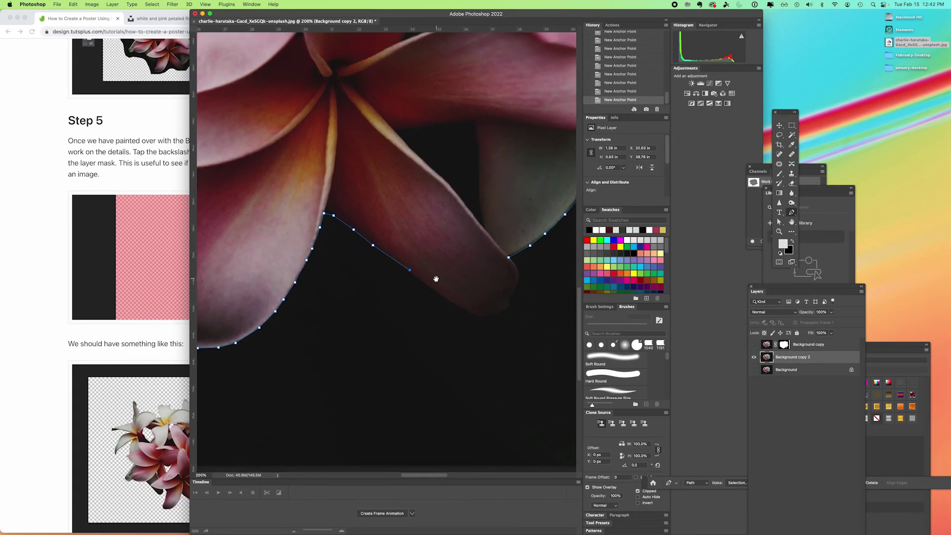
{"action": "left_click", "coordinate": [424, 282]}
{"action": "left_click", "coordinate": [438, 293]}
{"action": "left_click", "coordinate": [452, 302]}
{"action": "left_click", "coordinate": [466, 311]}
{"action": "left_click", "coordinate": [479, 316]}
{"action": "left_click", "coordinate": [494, 314]}
{"action": "left_click", "coordinate": [507, 307]}
{"action": "left_click", "coordinate": [511, 300]}
{"action": "left_click", "coordinate": [513, 291]}
{"action": "left_click", "coordinate": [518, 273]}
- Close the path on its first anchor and show it via Window > Paths
{"action": "left_click", "coordinate": [517, 267]}
{"action": "left_click", "coordinate": [509, 257]}
{"action": "left_click", "coordinate": [510, 260]}
{"action": "left_click", "coordinate": [240, 6]}
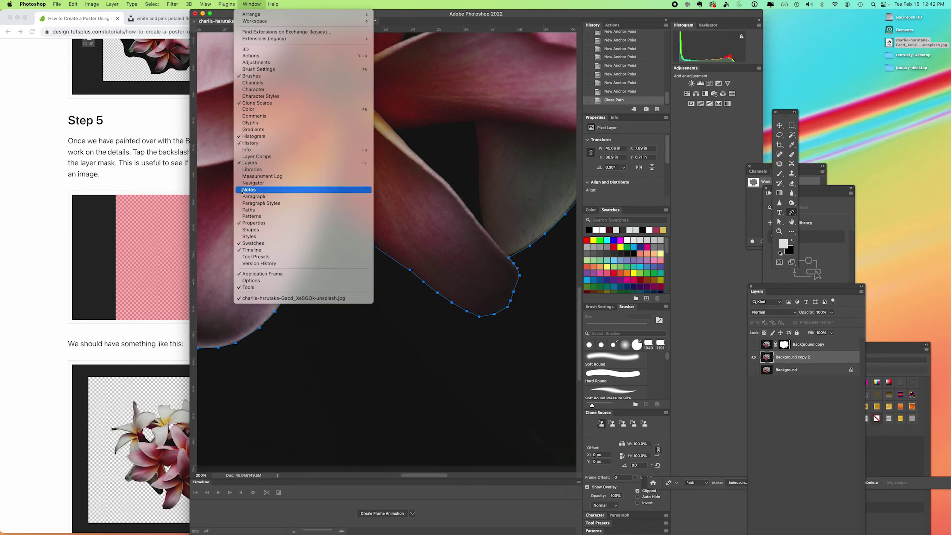
{"action": "left_click", "coordinate": [268, 206]}
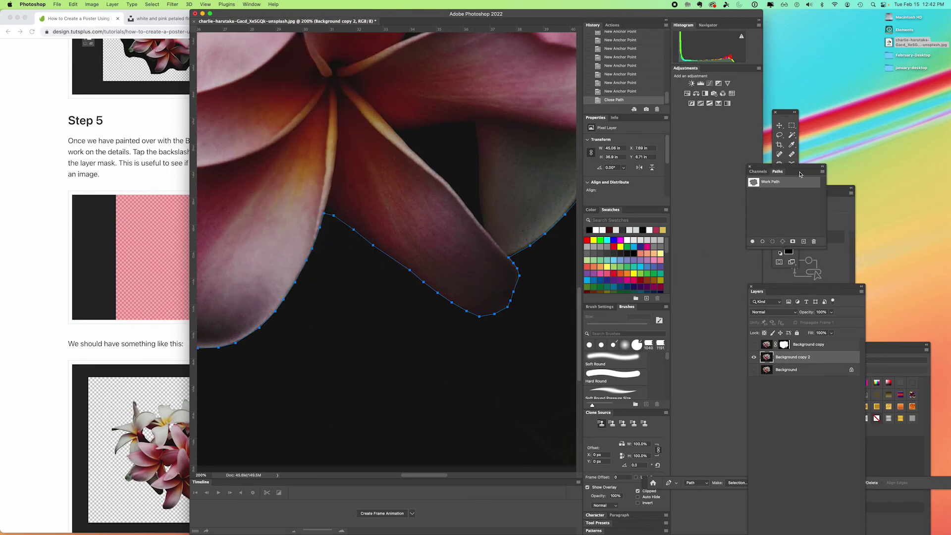
{"action": "left_click_drag", "start_coordinate": [800, 175], "coordinate": [758, 173]}
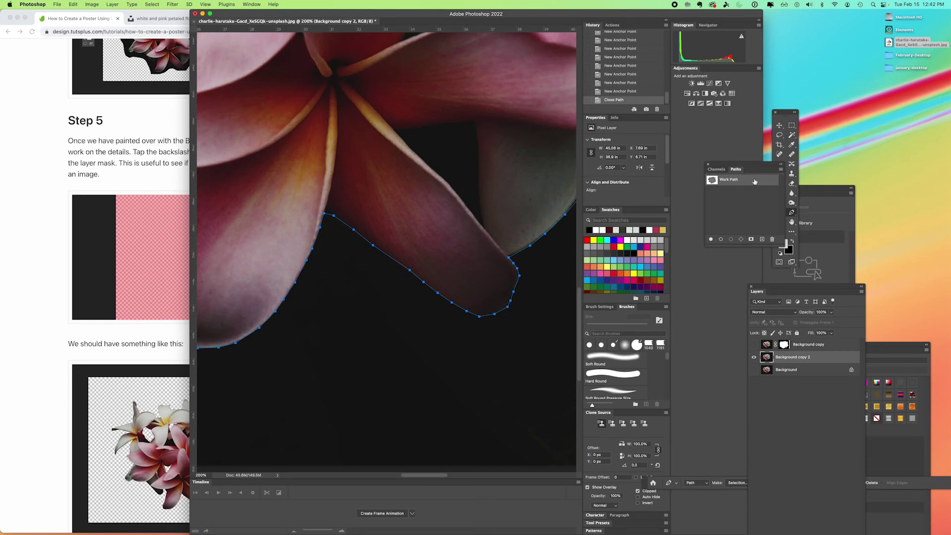
- Save Work Path under the name 'Outline Flower', fixing its spelling
{"action": "double_click", "coordinate": [755, 181]}
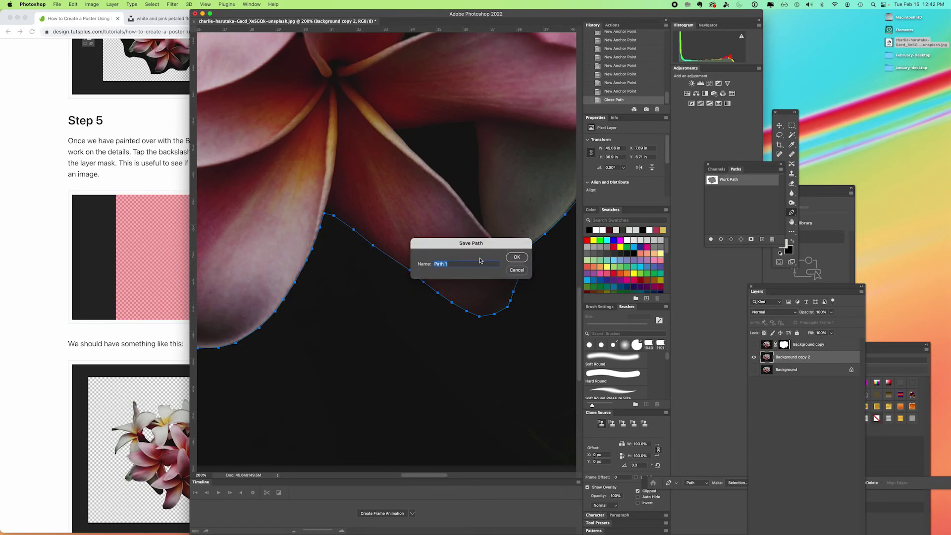
{"action": "type", "text": "Outline Flowr"}
{"action": "key", "text": "Return"}
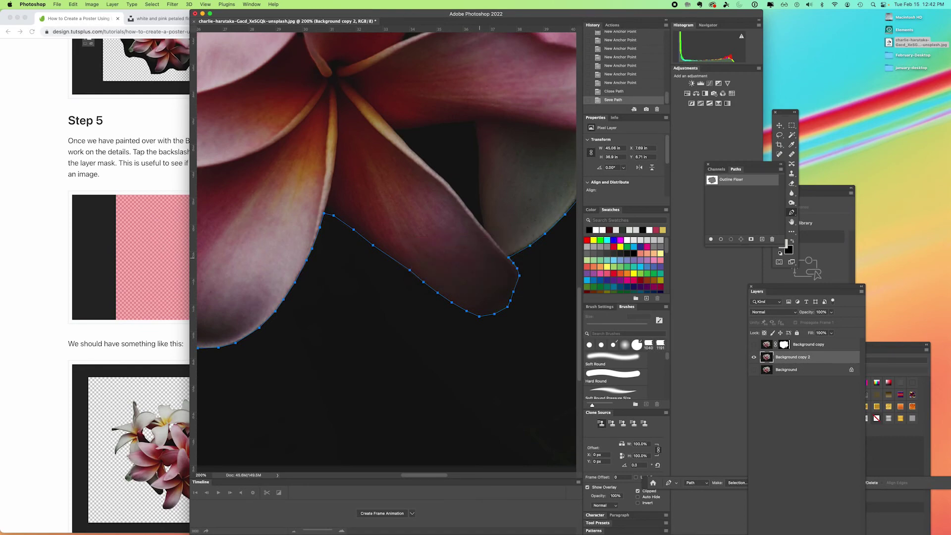
{"action": "type", "text": "e"}
{"action": "type", "text": "r"}
{"action": "key", "text": "Return"}
- Load the Outline Flower path as a selection with 0 px feather and show the Layers panel
{"action": "left_click", "coordinate": [781, 170]}
{"action": "left_click", "coordinate": [792, 207]}
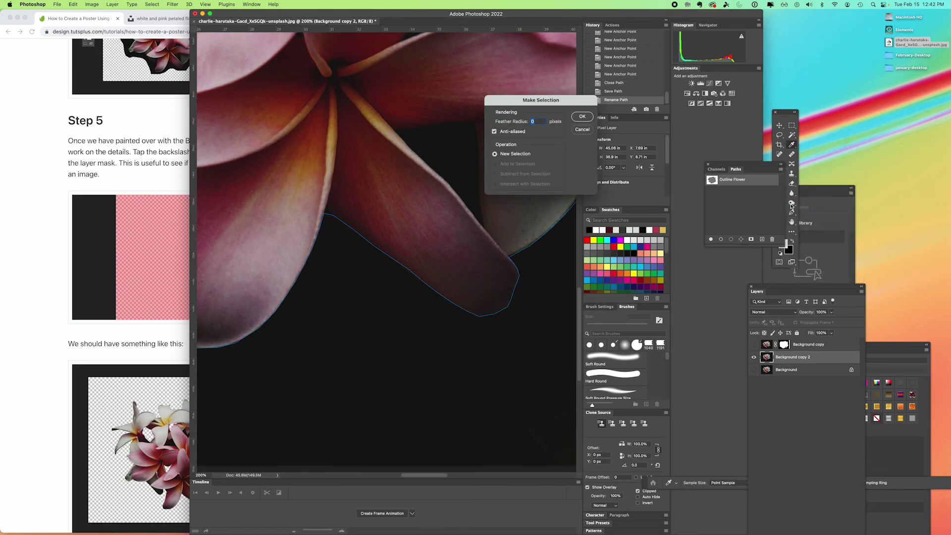
{"action": "left_click", "coordinate": [574, 118]}
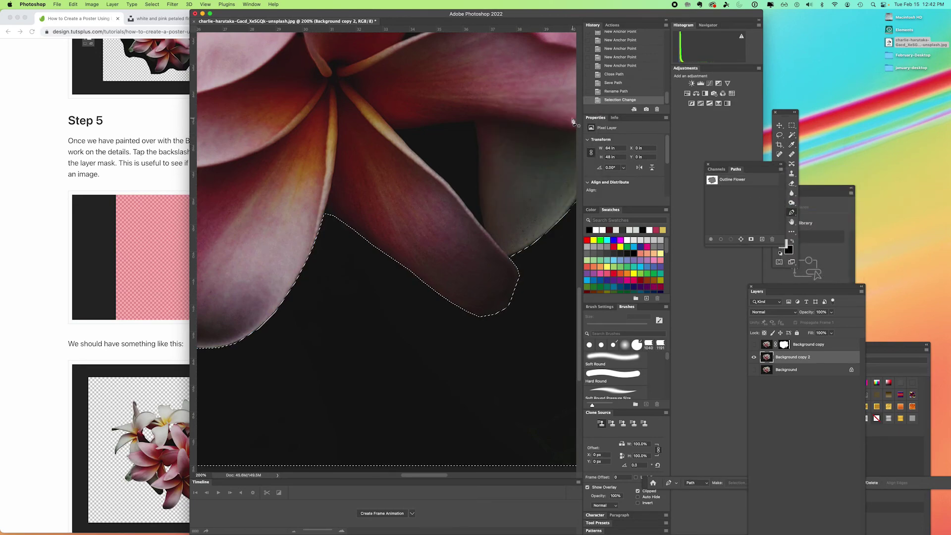
{"action": "key", "text": "super+minus"}
{"action": "key", "text": "super+minus"}
{"action": "key", "text": "super+minus"}
{"action": "key", "text": "super+minus"}
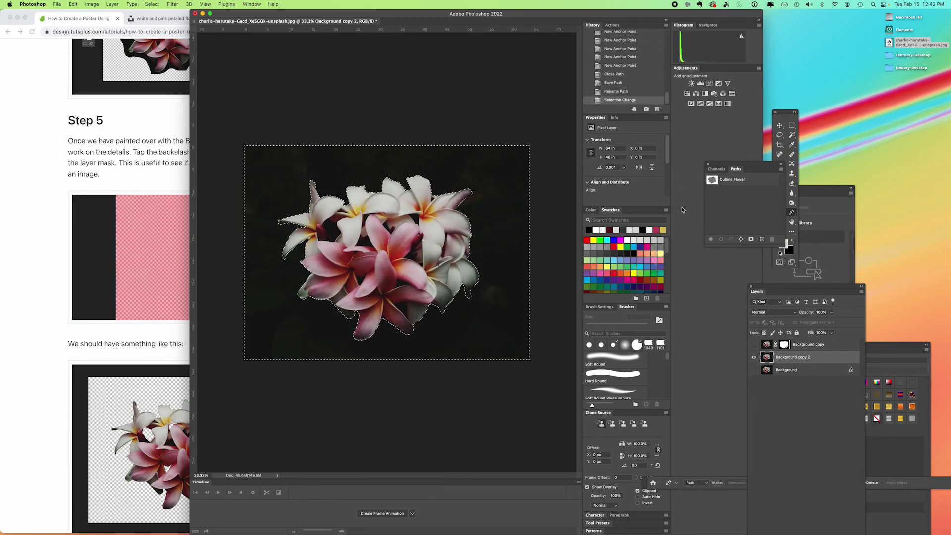
{"action": "key", "text": "F7"}
{"action": "left_click_drag", "start_coordinate": [591, 73], "coordinate": [588, 36]}
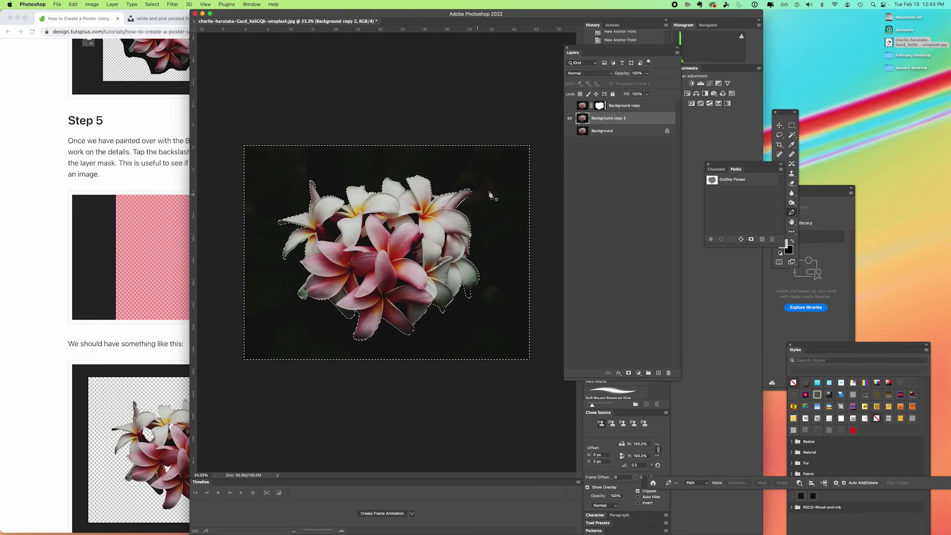
- Invert the selection with Select > Inverse and add a layer mask to Background copy 2
{"action": "left_click", "coordinate": [629, 374]}
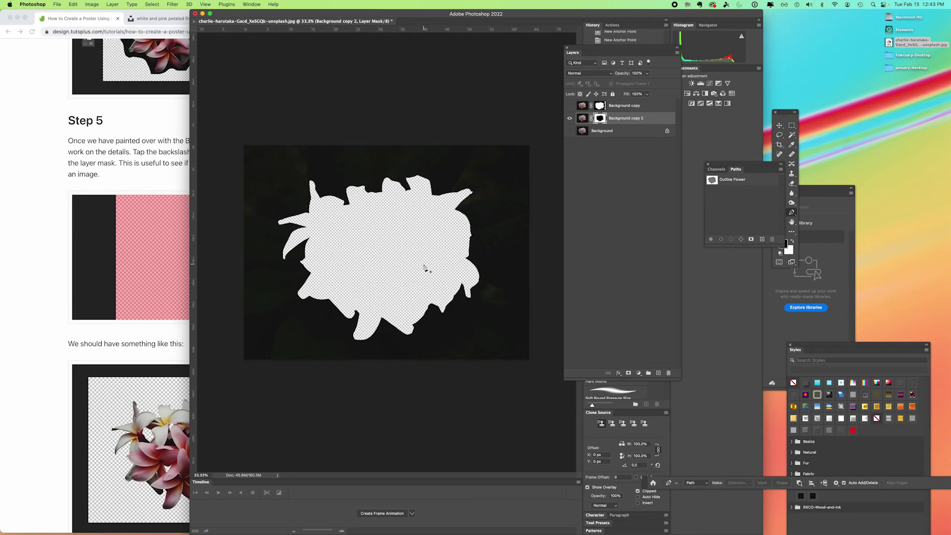
{"action": "key", "text": "super+z"}
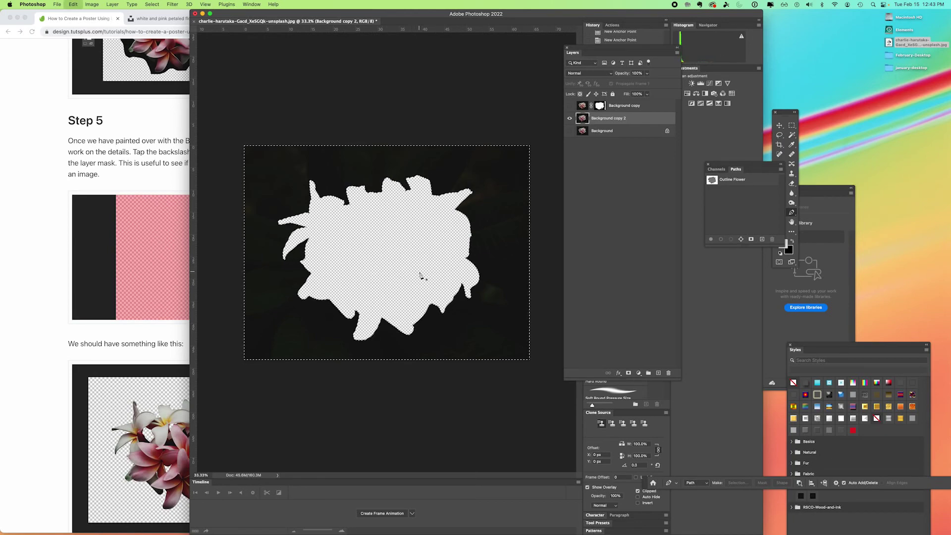
{"action": "left_click", "coordinate": [152, 4]}
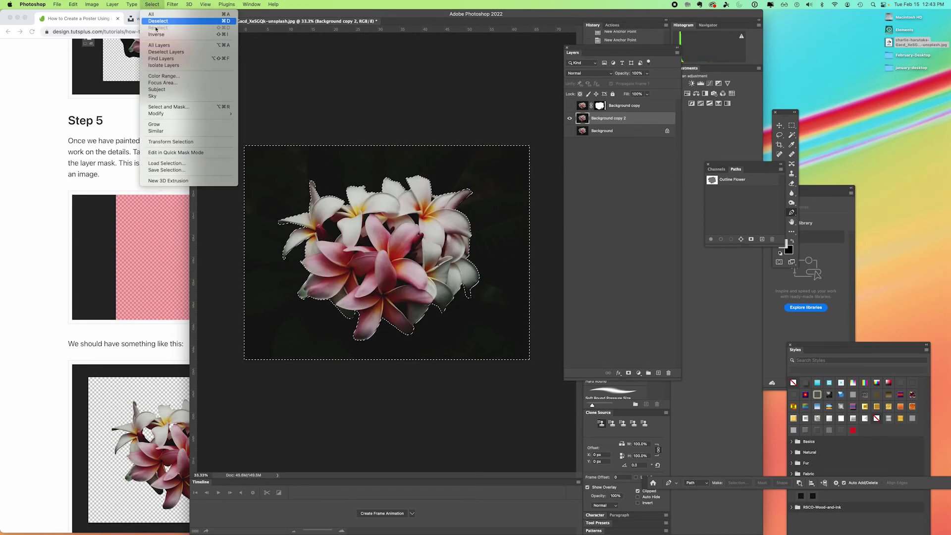
{"action": "left_click", "coordinate": [167, 37]}
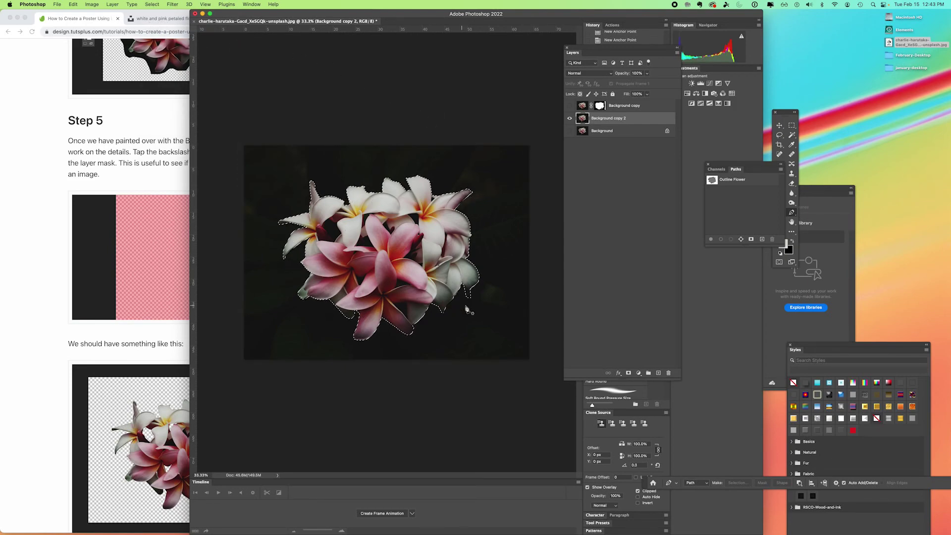
{"action": "left_click", "coordinate": [628, 374]}
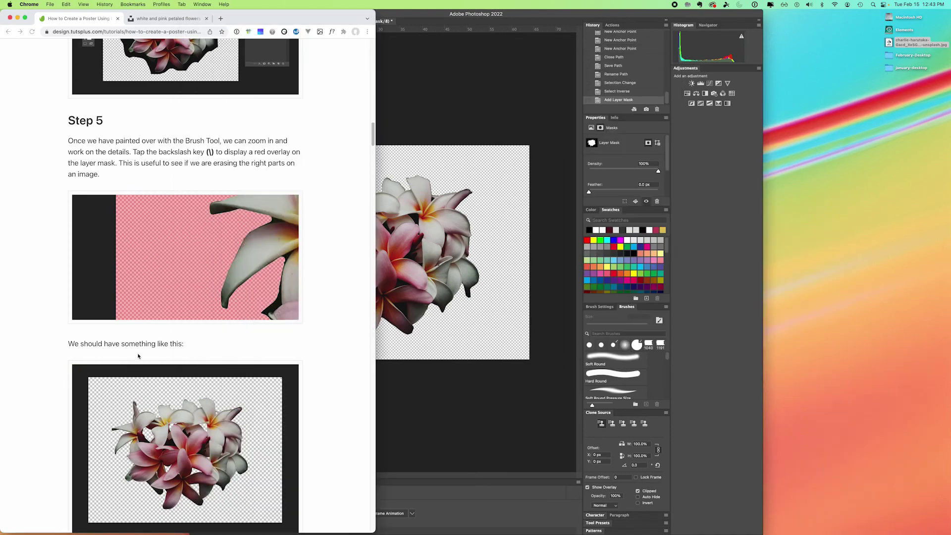
- Check the tutorial in Chrome, then return to Photoshop
{"action": "left_click", "coordinate": [139, 354]}
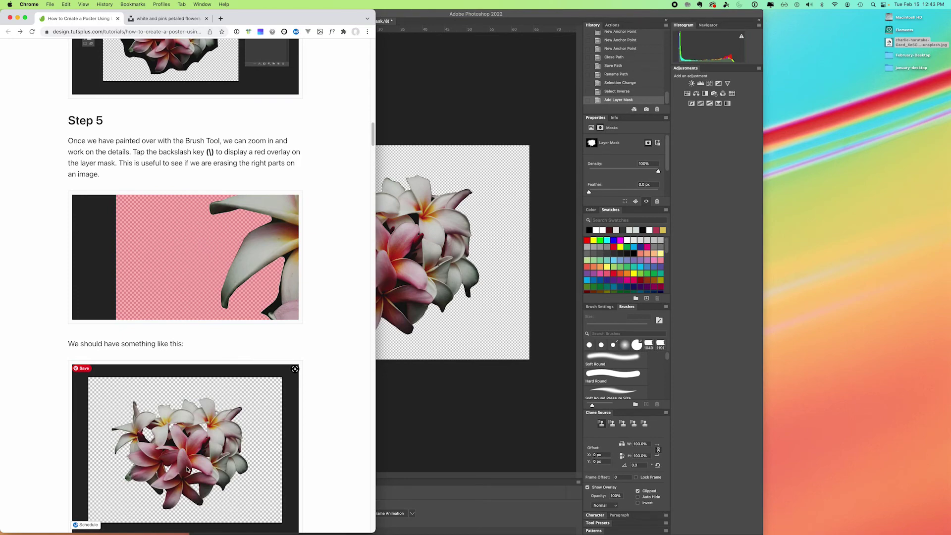
{"action": "left_click_drag", "start_coordinate": [372, 133], "coordinate": [372, 147]}
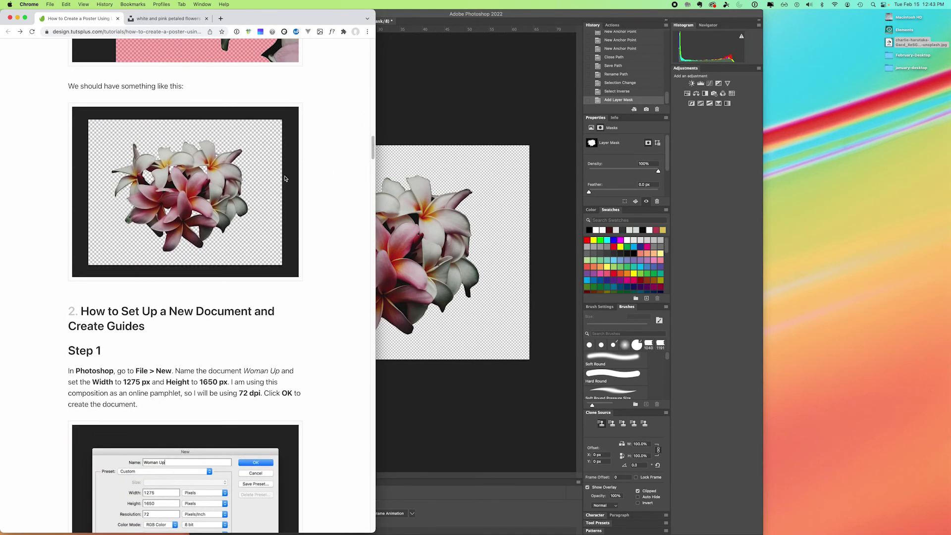
{"action": "left_click", "coordinate": [446, 121]}
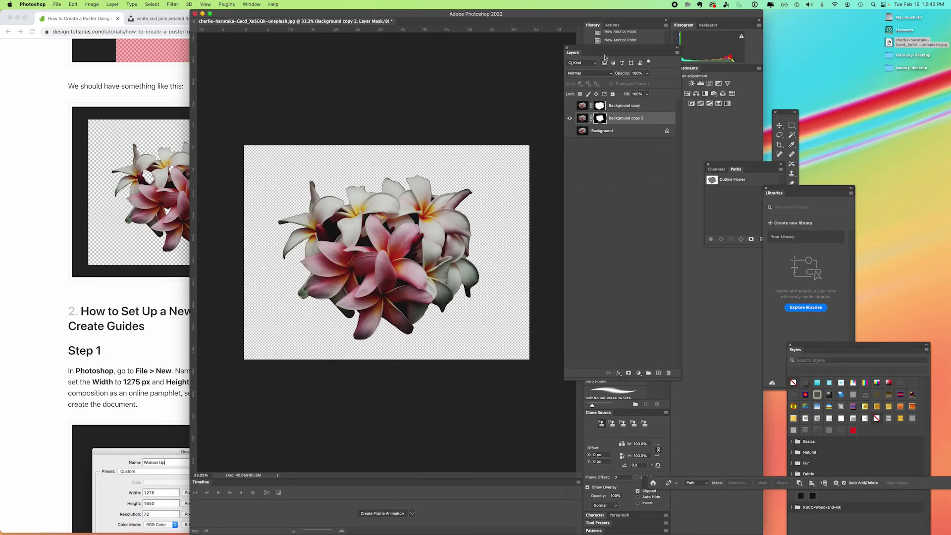
{"action": "left_click_drag", "start_coordinate": [596, 49], "coordinate": [688, 53]}
- Zoom to 100% and trace a closed Pen path around the first dark gap between petals
{"action": "key", "text": "super+equal"}
{"action": "key", "text": "super+equal"}
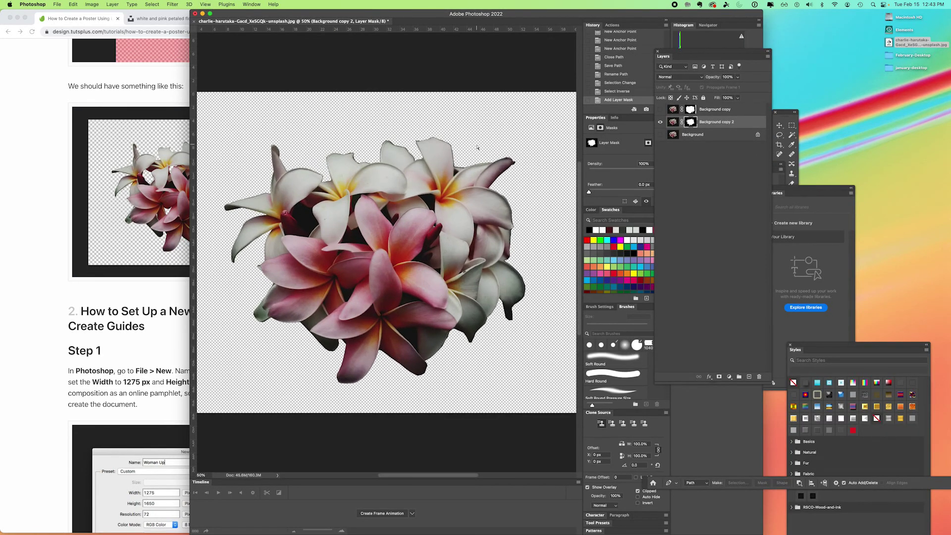
{"action": "left_click_drag", "start_coordinate": [393, 211], "coordinate": [440, 190]}
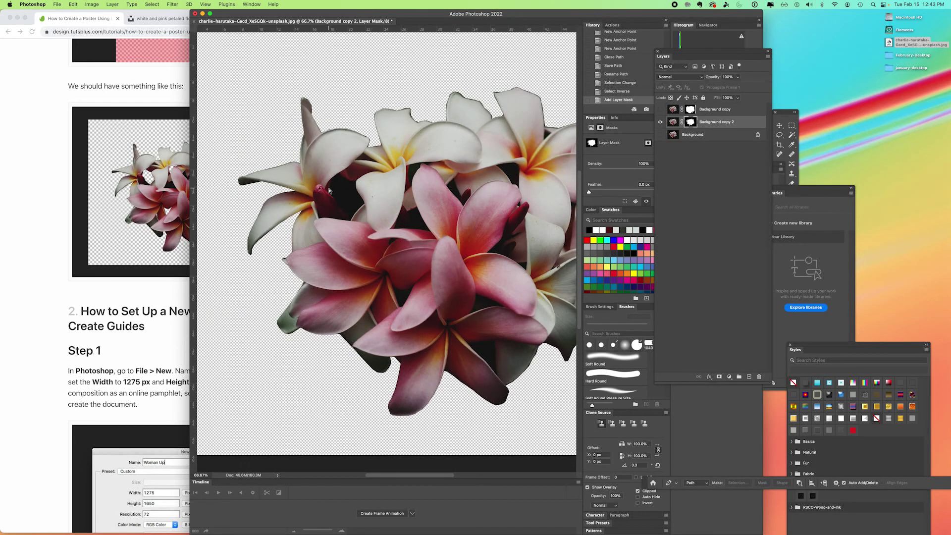
{"action": "key", "text": "super+equal"}
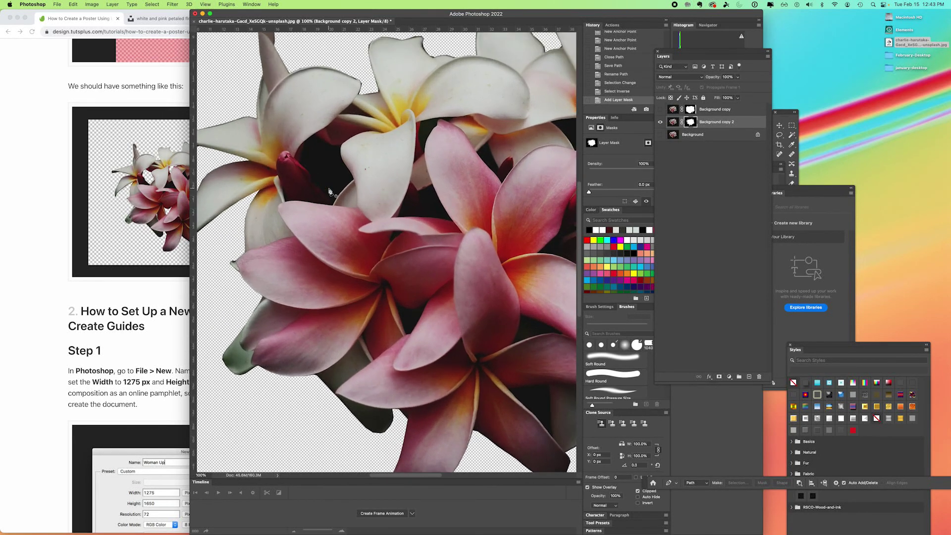
{"action": "left_click", "coordinate": [300, 163]}
{"action": "left_click", "coordinate": [301, 153]}
{"action": "left_click", "coordinate": [305, 141]}
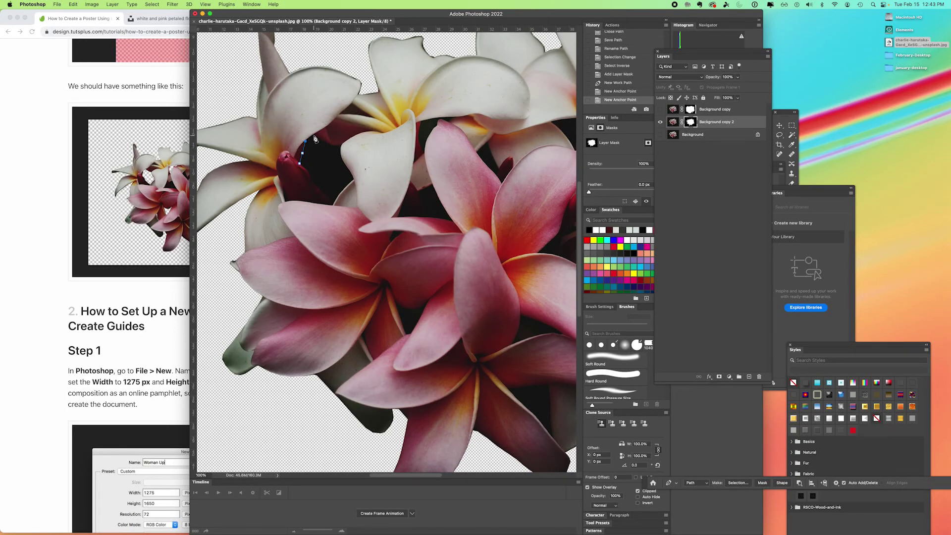
{"action": "left_click", "coordinate": [314, 136]}
{"action": "left_click", "coordinate": [324, 140]}
{"action": "left_click", "coordinate": [340, 144]}
{"action": "left_click", "coordinate": [340, 154]}
{"action": "left_click", "coordinate": [353, 178]}
{"action": "left_click", "coordinate": [335, 200]}
{"action": "left_click", "coordinate": [314, 180]}
{"action": "left_click", "coordinate": [300, 163]}
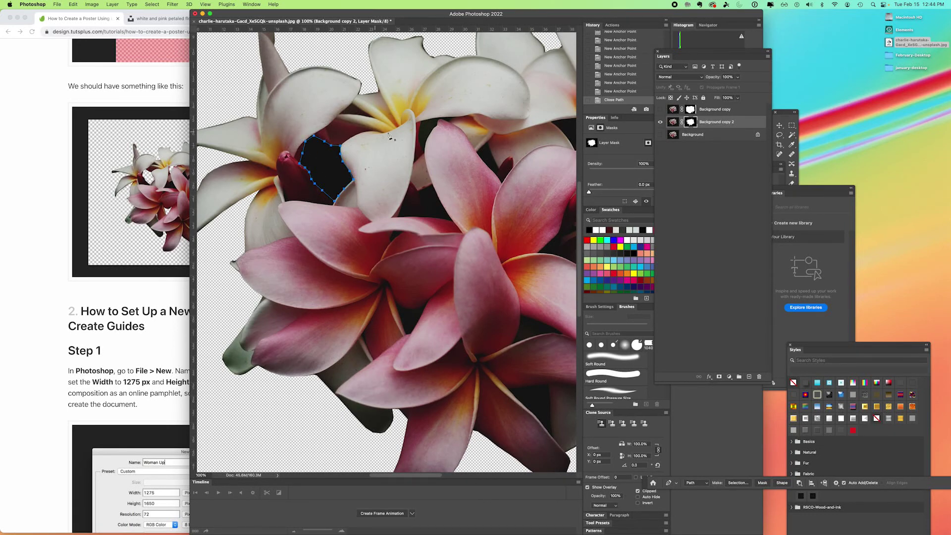
- Outline the dark gap at the upper right with a closed four-point path
{"action": "scroll", "coordinate": [388, 135], "scroll_direction": "right", "scroll_amount": 5}
{"action": "left_click", "coordinate": [451, 127]}
{"action": "left_click", "coordinate": [476, 124]}
{"action": "left_click", "coordinate": [485, 133]}
{"action": "left_click", "coordinate": [486, 158]}
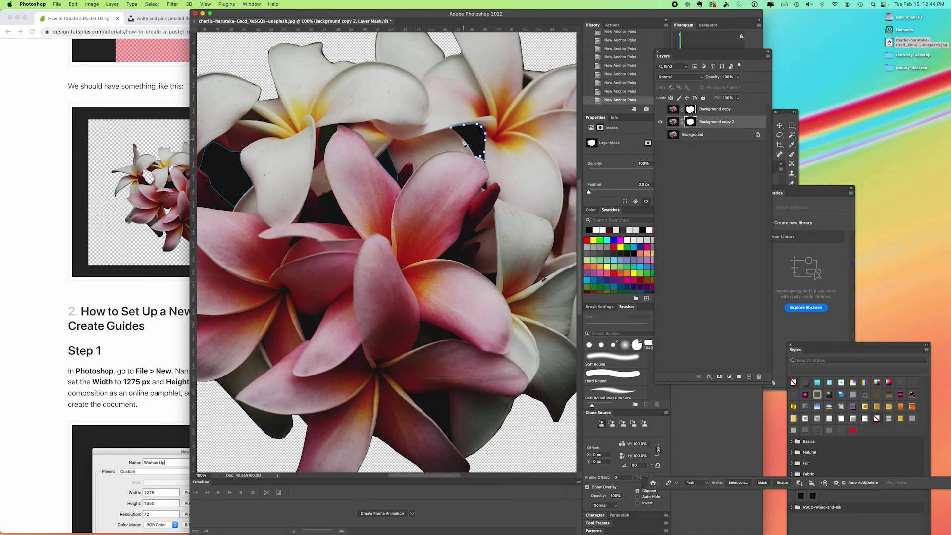
{"action": "left_click", "coordinate": [451, 127]}
- Trace a closed path around the lower dark gap, then zoom back out to 50%
{"action": "scroll", "coordinate": [393, 200], "scroll_direction": "left", "scroll_amount": 4}
{"action": "scroll", "coordinate": [393, 199], "scroll_direction": "down", "scroll_amount": 2}
{"action": "left_click", "coordinate": [371, 258]}
{"action": "left_click", "coordinate": [383, 262]}
{"action": "left_click", "coordinate": [394, 261]}
{"action": "left_click", "coordinate": [402, 258]}
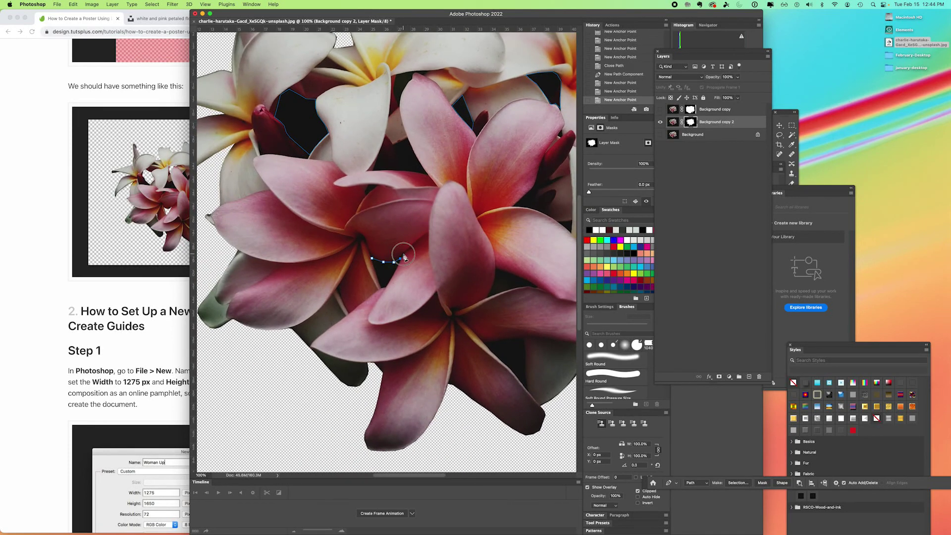
{"action": "left_click", "coordinate": [404, 254]}
{"action": "left_click", "coordinate": [396, 269]}
{"action": "left_click", "coordinate": [390, 285]}
{"action": "left_click", "coordinate": [388, 288]}
{"action": "left_click", "coordinate": [384, 289]}
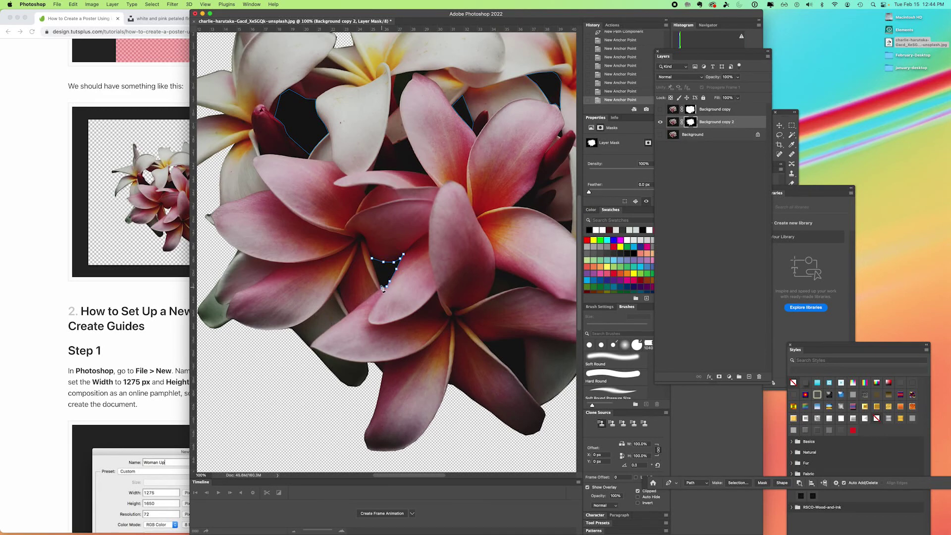
{"action": "left_click", "coordinate": [371, 258]}
{"action": "key", "text": "super+minus"}
{"action": "key", "text": "super+minus"}
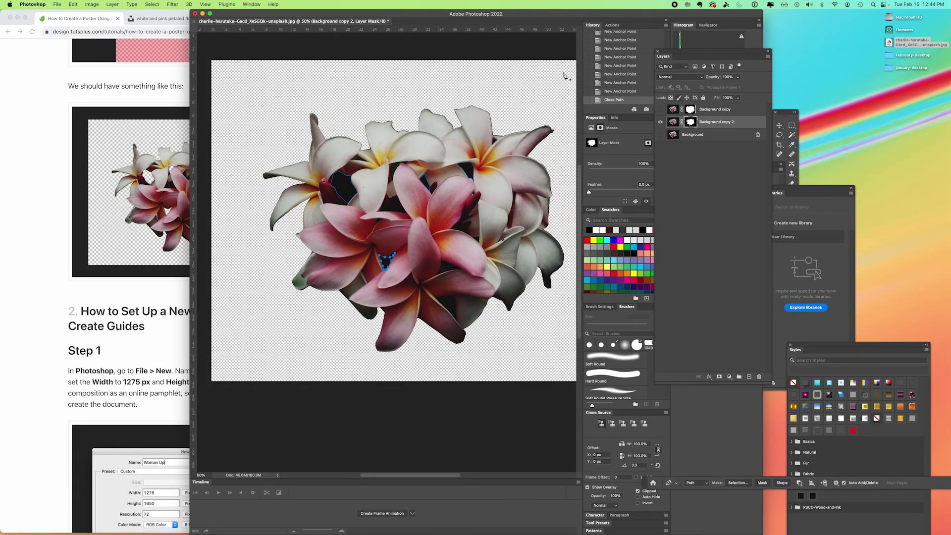
{"action": "left_click", "coordinate": [251, 4]}
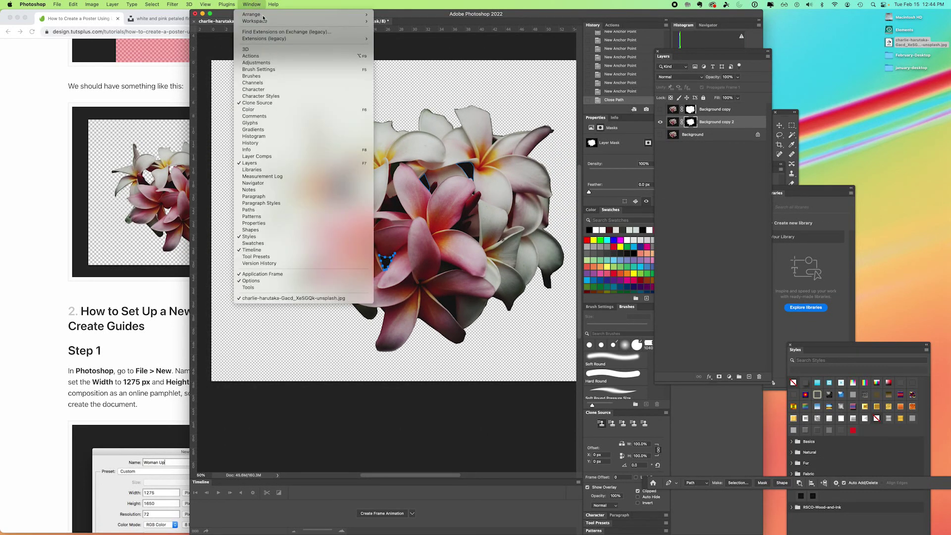
- Save the Work Path in the Paths panel as Path 1
{"action": "left_click", "coordinate": [250, 210]}
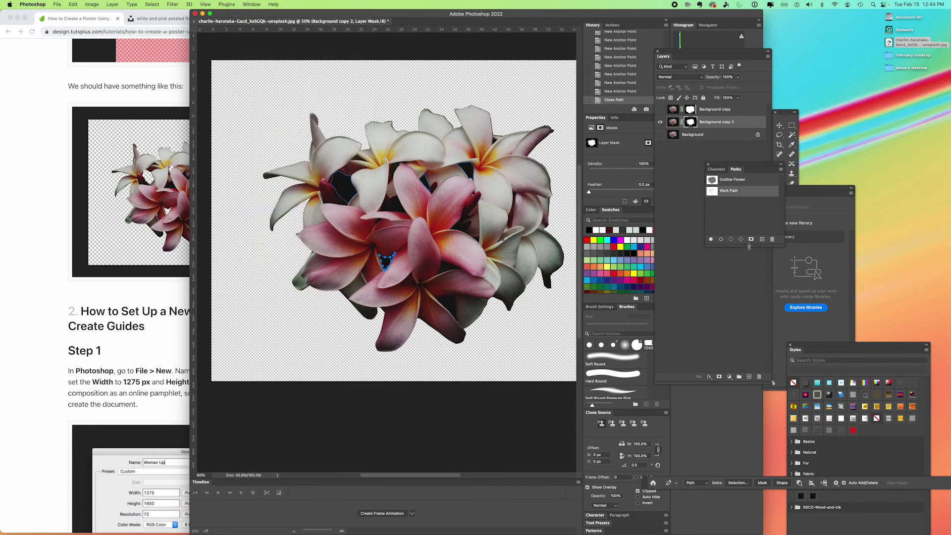
{"action": "double_click", "coordinate": [743, 191]}
{"action": "left_click", "coordinate": [515, 258]}
- Load Path 1 as a selection and invert it with Select > Inverse
{"action": "left_click", "coordinate": [731, 240]}
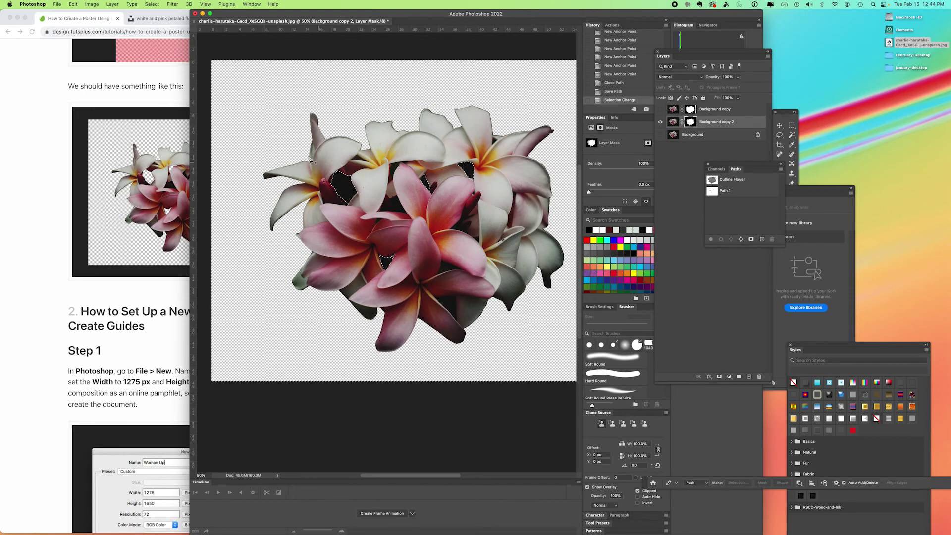
{"action": "left_click", "coordinate": [152, 4]}
{"action": "left_click", "coordinate": [154, 35]}
{"action": "left_click", "coordinate": [692, 125]}
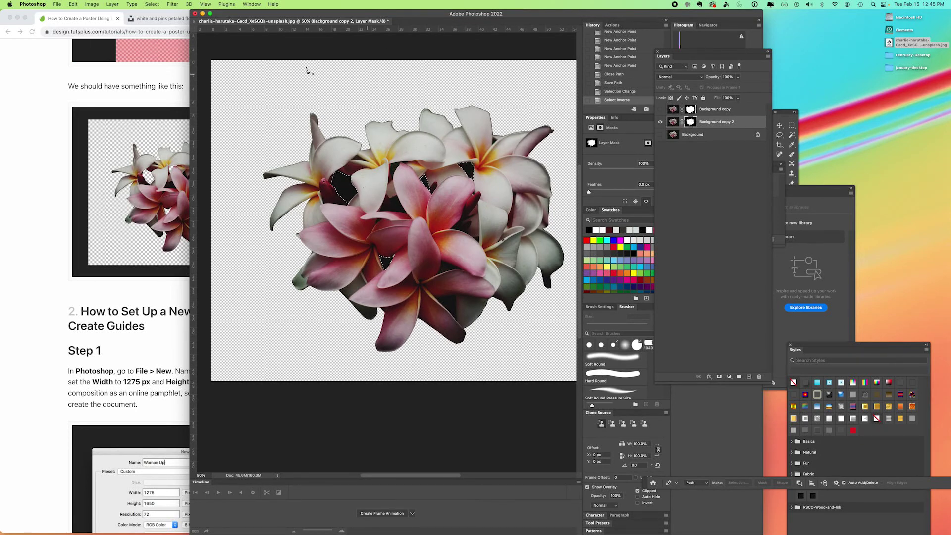
- Fill the selection on the layer mask with Black, then deselect with Cmd+D
{"action": "left_click", "coordinate": [73, 4]}
{"action": "left_click", "coordinate": [89, 109]}
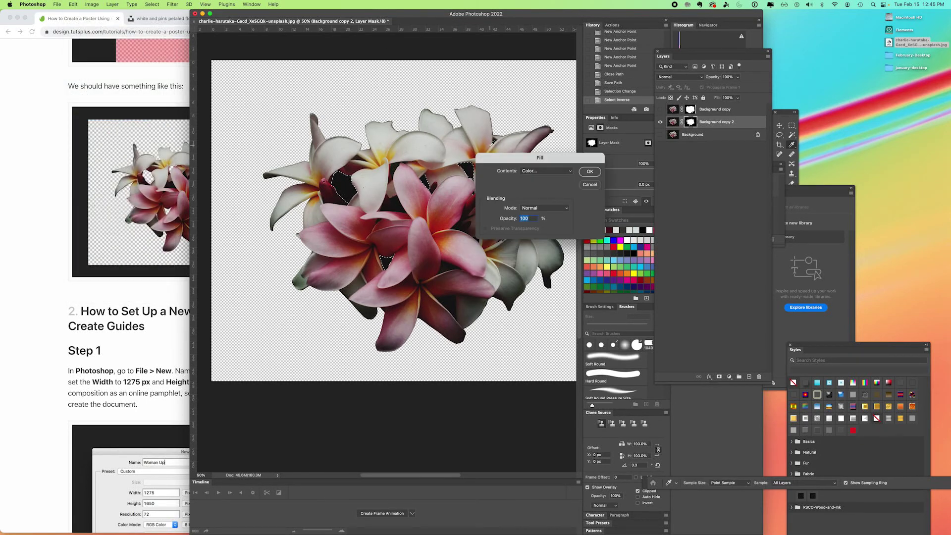
{"action": "left_click", "coordinate": [533, 171]}
{"action": "left_click", "coordinate": [537, 211]}
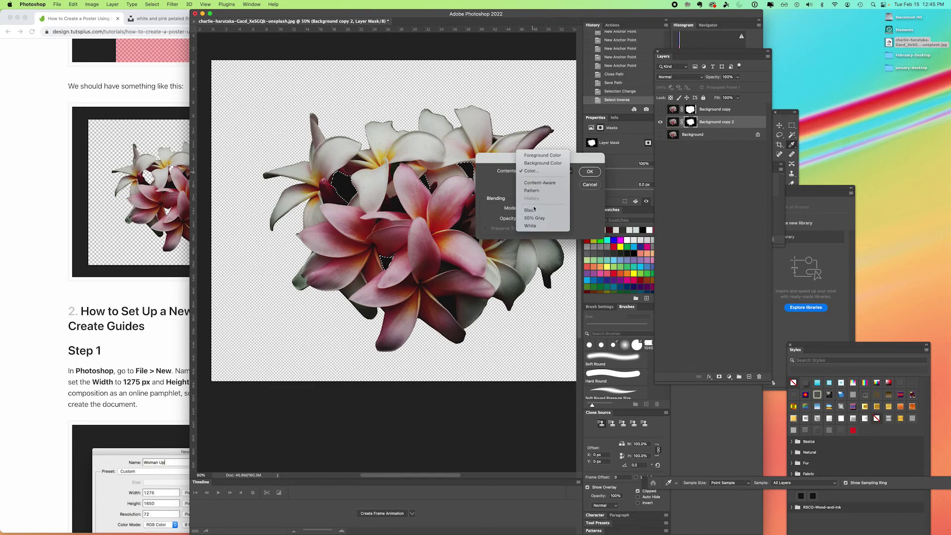
{"action": "left_click", "coordinate": [589, 172]}
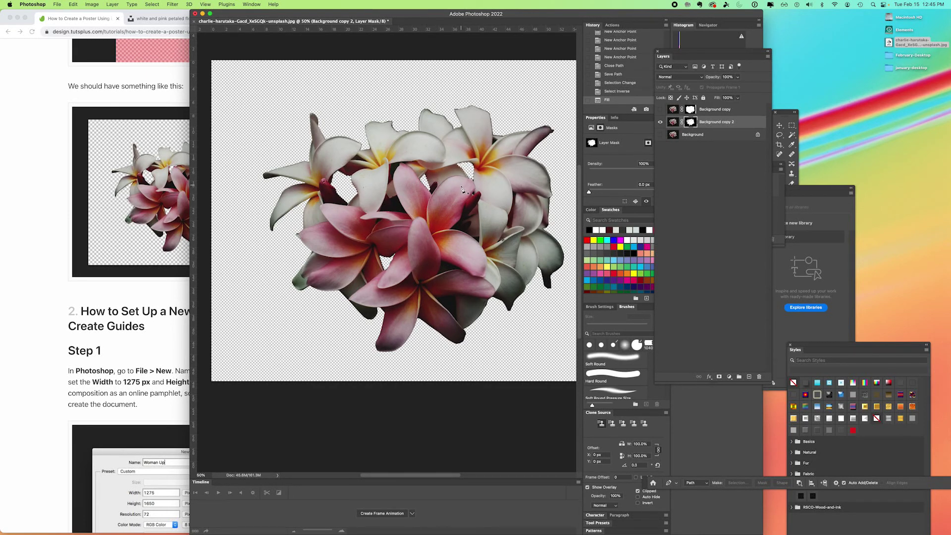
{"action": "key", "text": "super+d"}
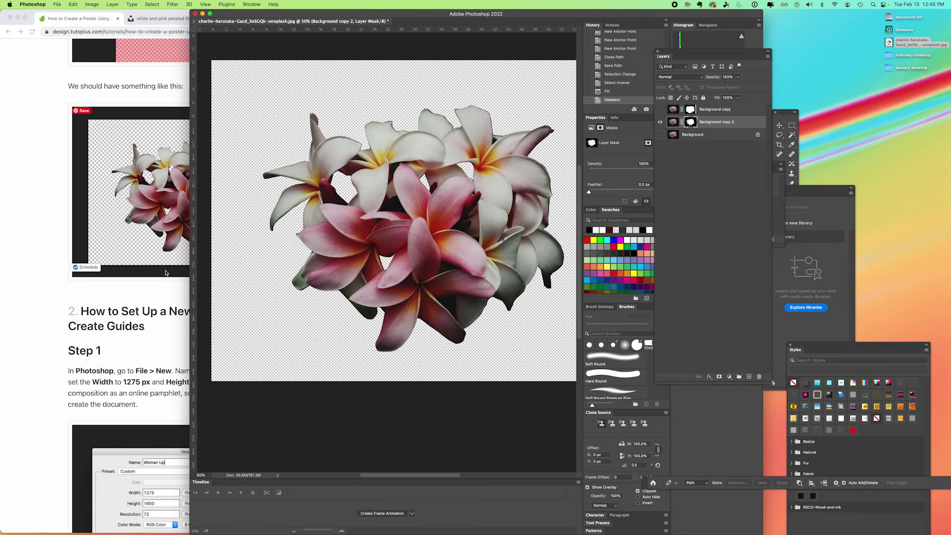
- Save the document as flower-mask.psd, then bring the Chrome tutorial forward and scroll it
{"action": "left_click", "coordinate": [57, 4]}
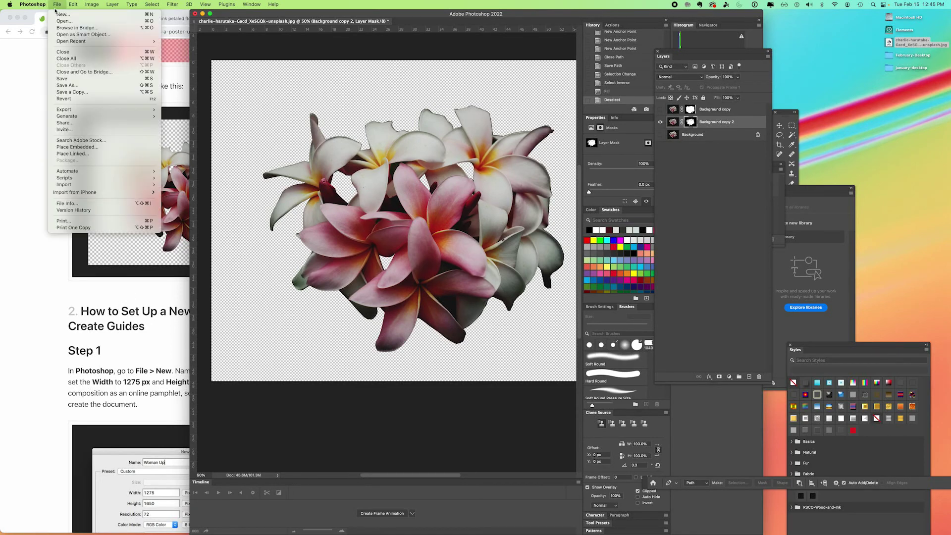
{"action": "left_click", "coordinate": [75, 84]}
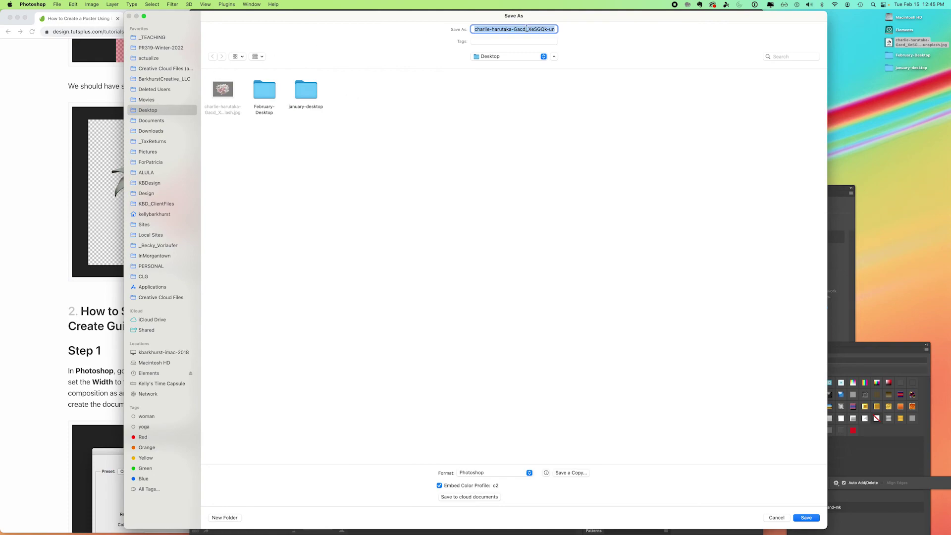
{"action": "type", "text": "flower-mask.psd"}
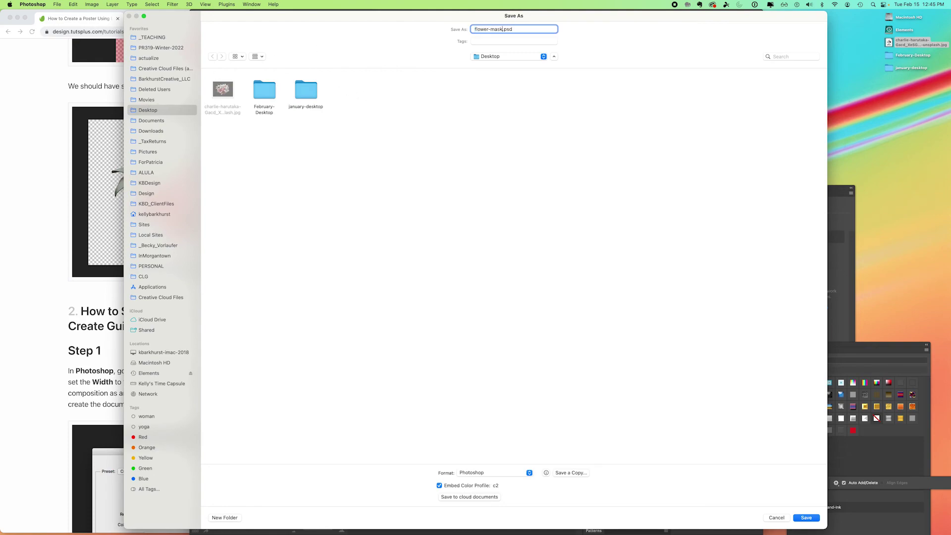
{"action": "key", "text": "Return"}
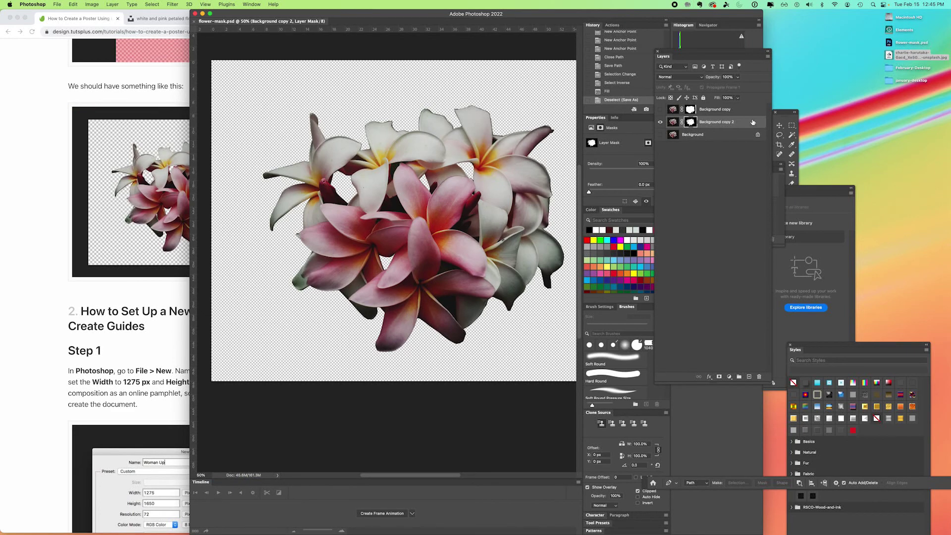
{"action": "left_click", "coordinate": [120, 227]}
{"action": "left_click_drag", "start_coordinate": [372, 149], "coordinate": [372, 162]}
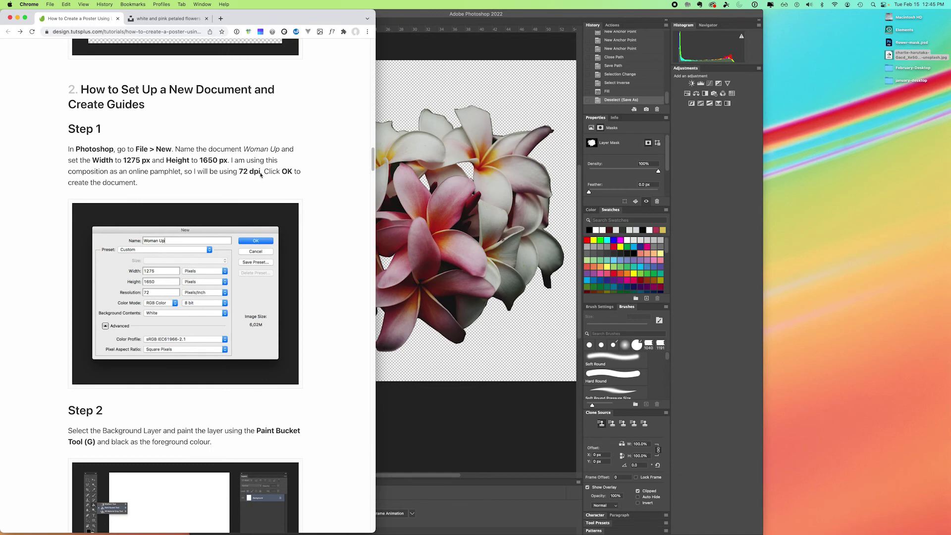
- Start a new document sized 1275 × 1650 px at 150 ppi
{"action": "double_click", "coordinate": [384, 16]}
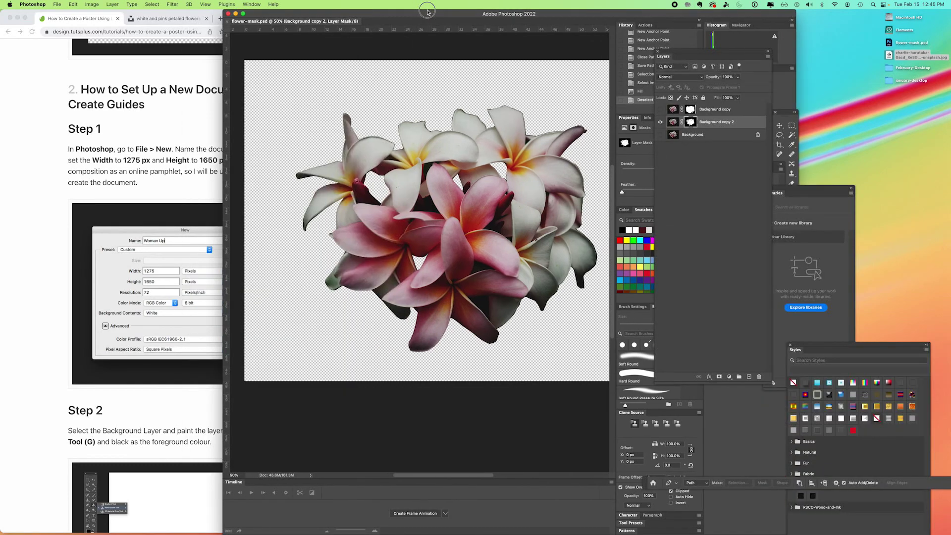
{"action": "left_click", "coordinate": [57, 4]}
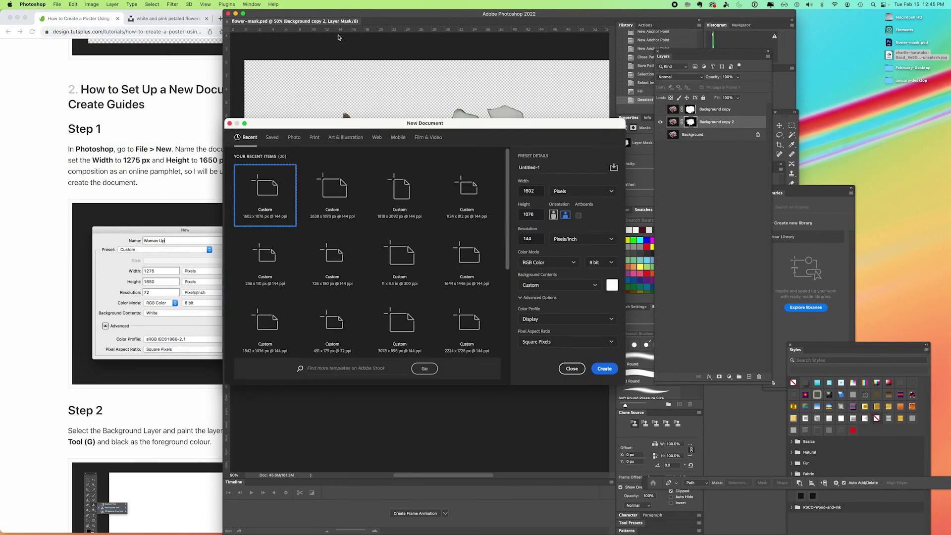
{"action": "left_click_drag", "start_coordinate": [538, 192], "coordinate": [512, 190]}
{"action": "type", "text": "12"}
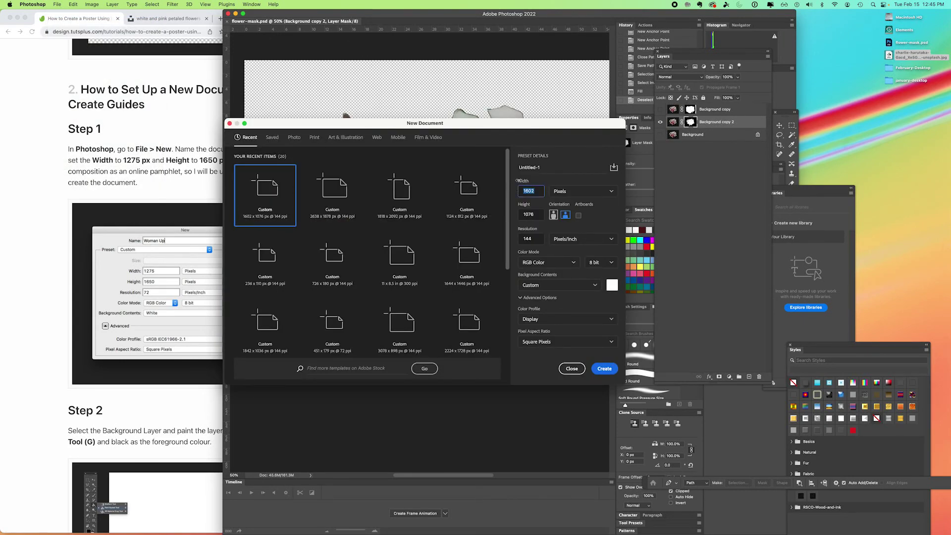
{"action": "type", "text": "75"}
{"action": "key", "text": "Tab"}
{"action": "type", "text": "1650"}
{"action": "key", "text": "Tab"}
{"action": "type", "text": "150"}
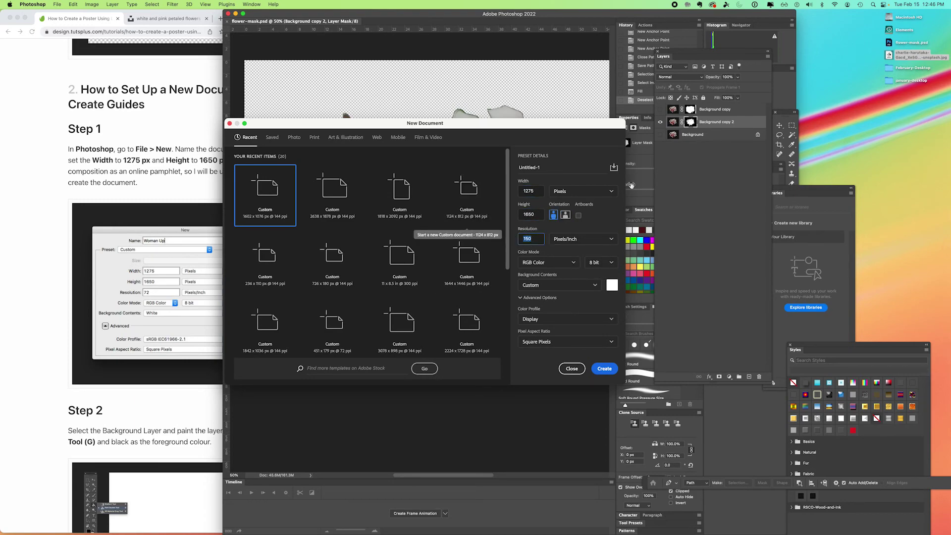
{"action": "key", "text": "Tab"}
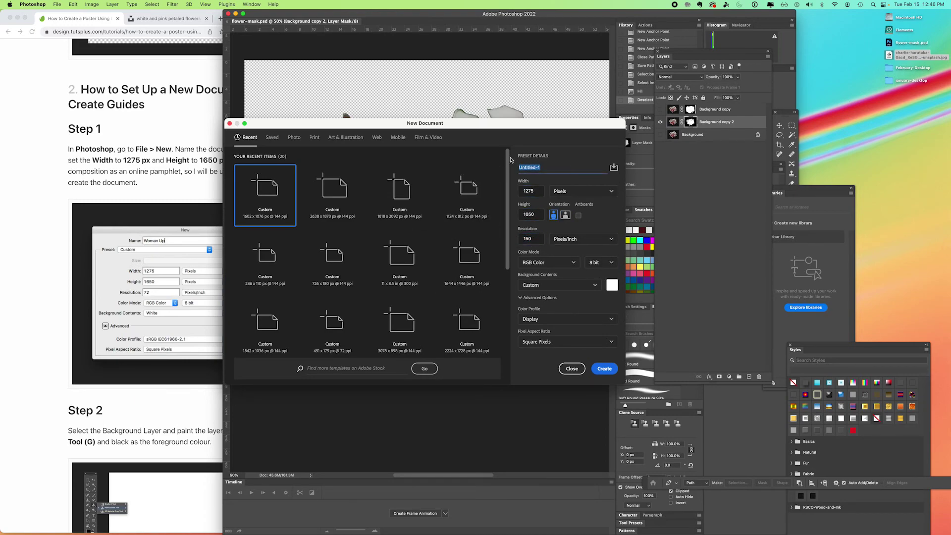
- Name the document 'Woman Up' and create it
{"action": "left_click", "coordinate": [131, 169]}
{"action": "left_click", "coordinate": [542, 168]}
{"action": "key", "text": "super+a"}
{"action": "type", "text": "Woman"}
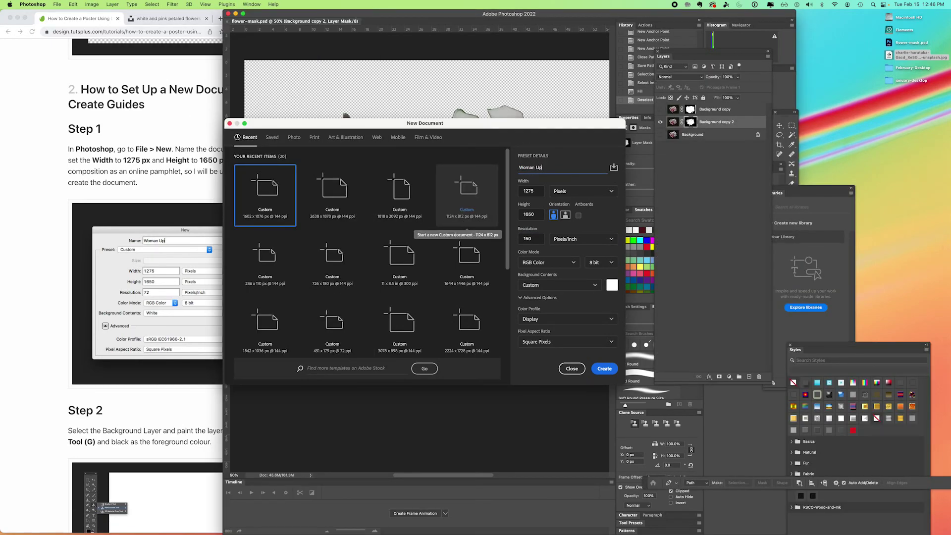
{"action": "left_click", "coordinate": [605, 368]}
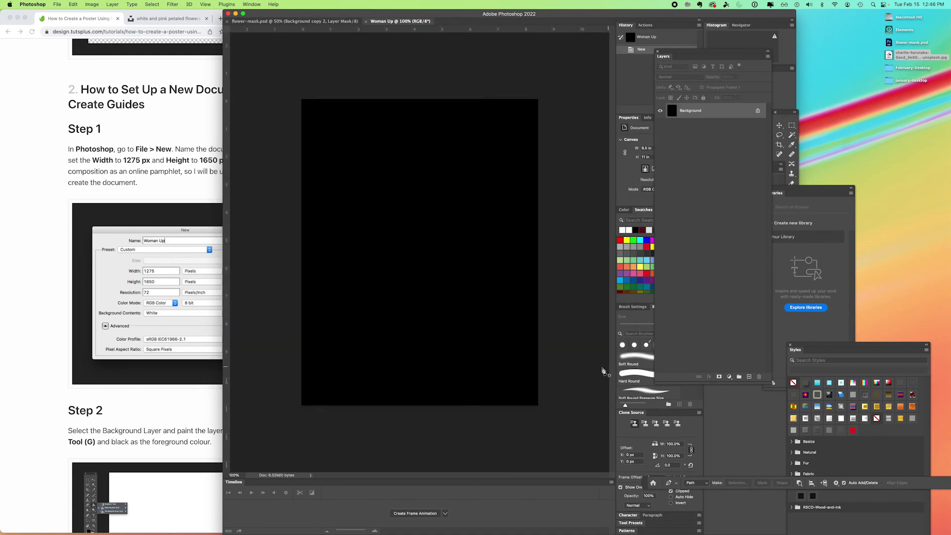
- Check the tutorial, then move the tools panel out from behind the Layers panel
{"action": "key", "text": "super+Tab"}
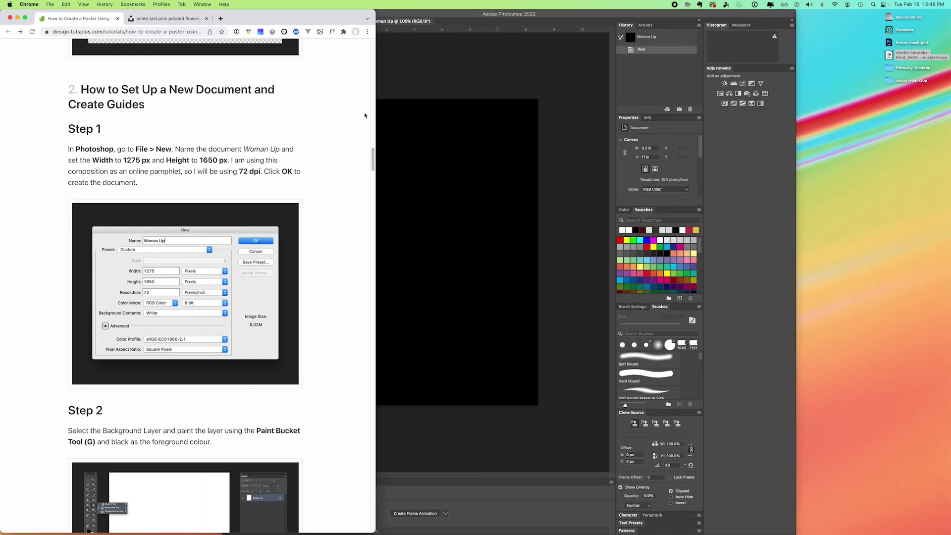
{"action": "left_click_drag", "start_coordinate": [374, 155], "coordinate": [339, 170]}
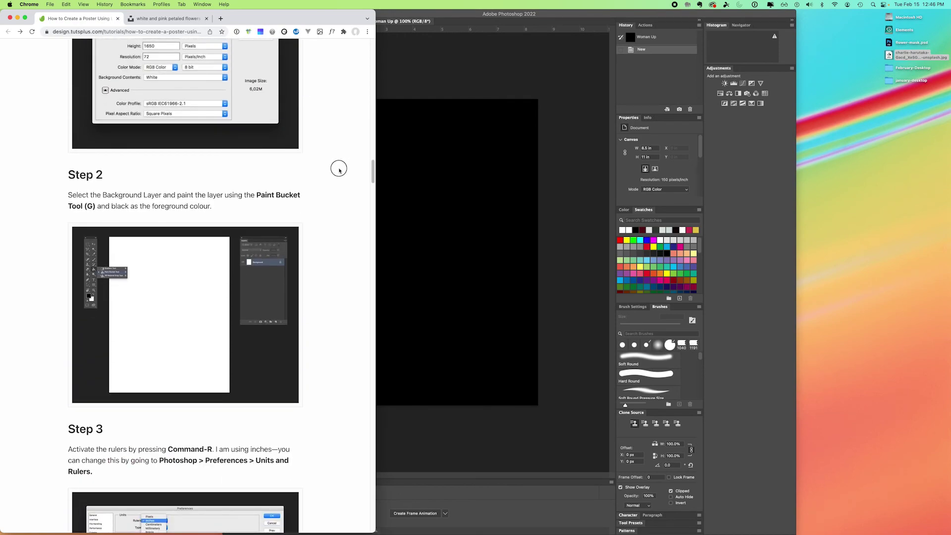
{"action": "left_click", "coordinate": [410, 70]}
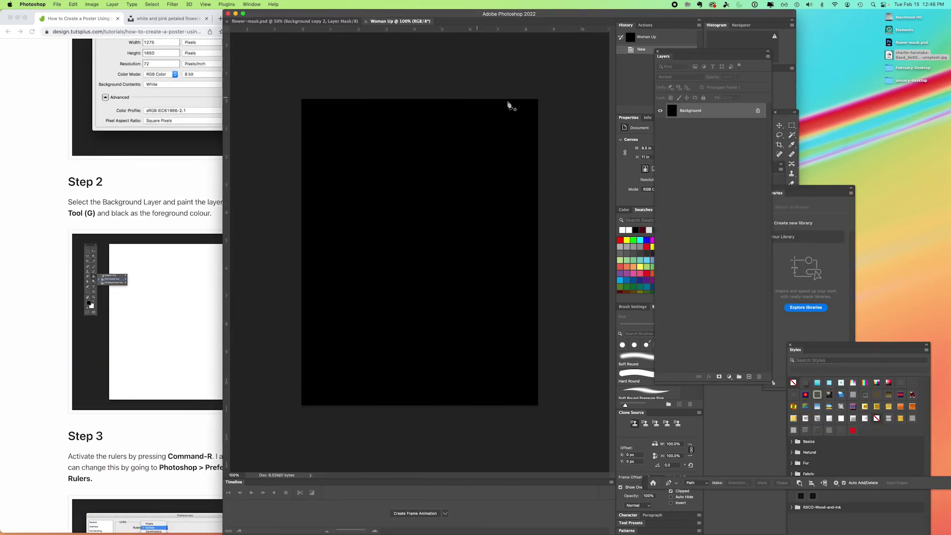
{"action": "left_click_drag", "start_coordinate": [782, 112], "coordinate": [584, 53]}
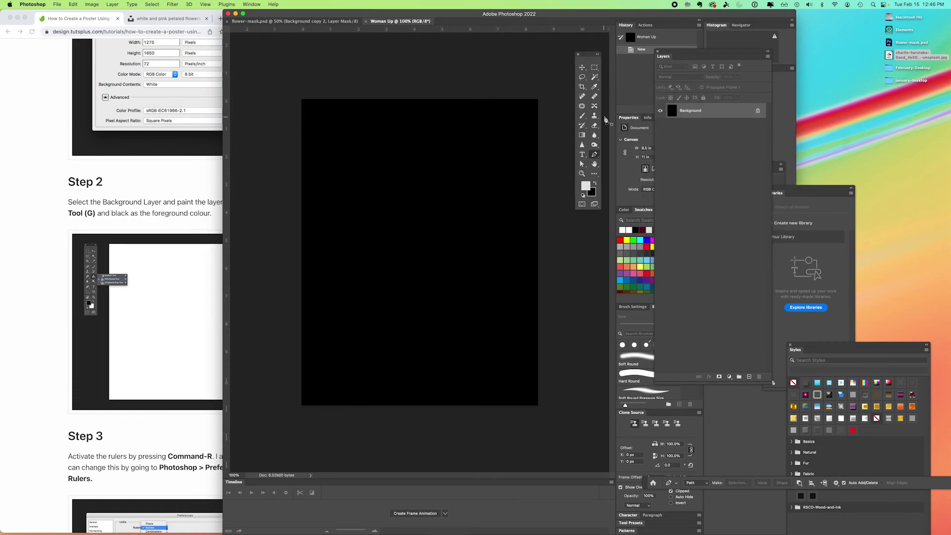
- Fill the Background layer with black at 100% opacity using Edit > Fill
{"action": "left_click", "coordinate": [74, 5]}
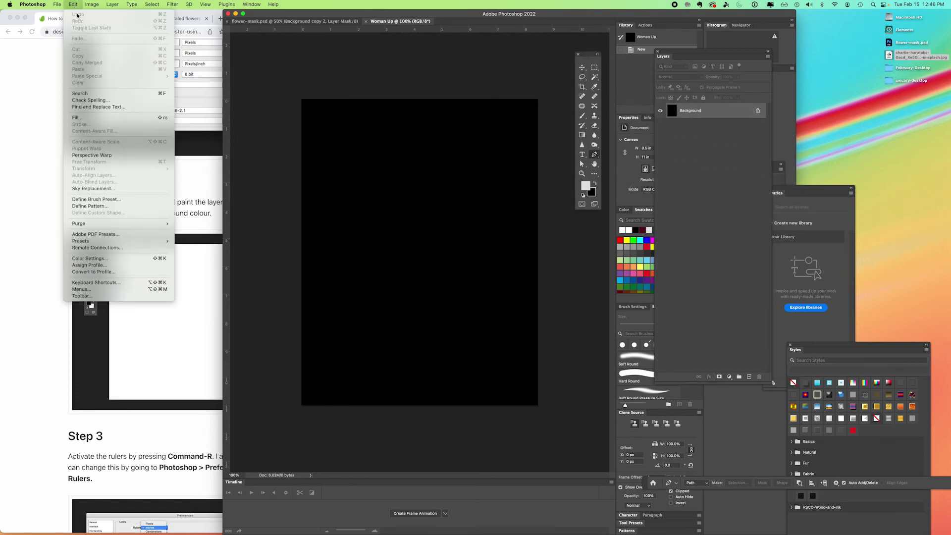
{"action": "left_click", "coordinate": [77, 117]}
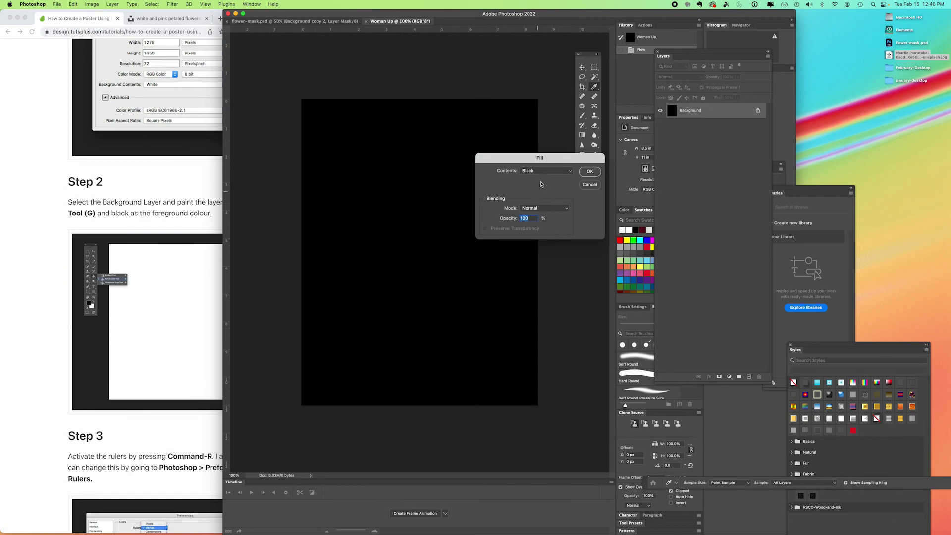
{"action": "left_click", "coordinate": [542, 173]}
{"action": "left_click", "coordinate": [535, 171]}
{"action": "left_click", "coordinate": [590, 171]}
{"action": "left_click", "coordinate": [145, 208]}
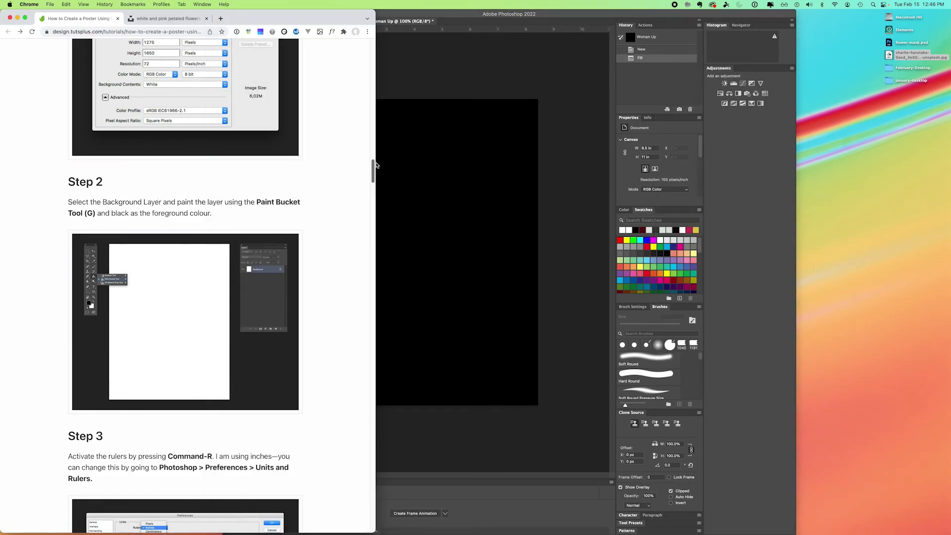
- Turn on the rulers, then drag out a test guide and remove it
{"action": "left_click_drag", "start_coordinate": [374, 165], "coordinate": [372, 180]}
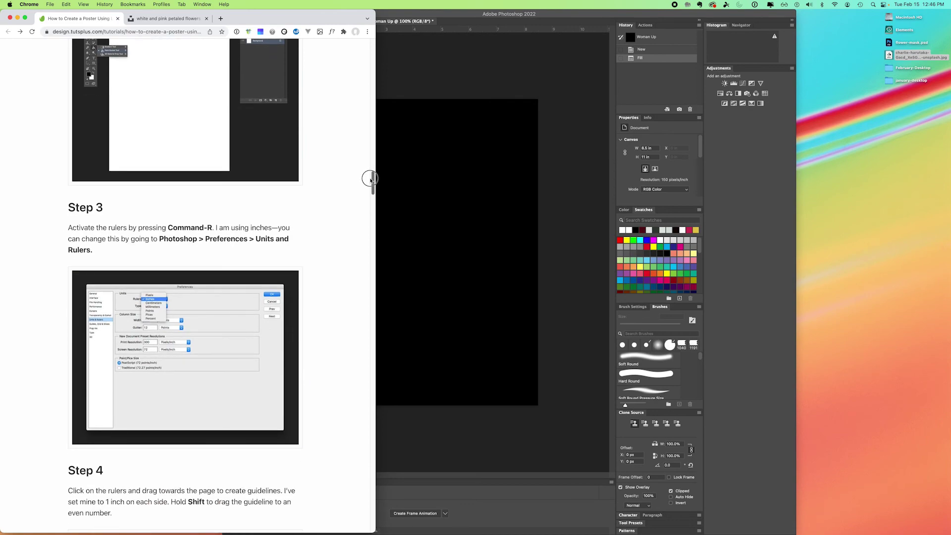
{"action": "left_click", "coordinate": [424, 14]}
{"action": "left_click_drag", "start_coordinate": [424, 13], "coordinate": [423, 14]}
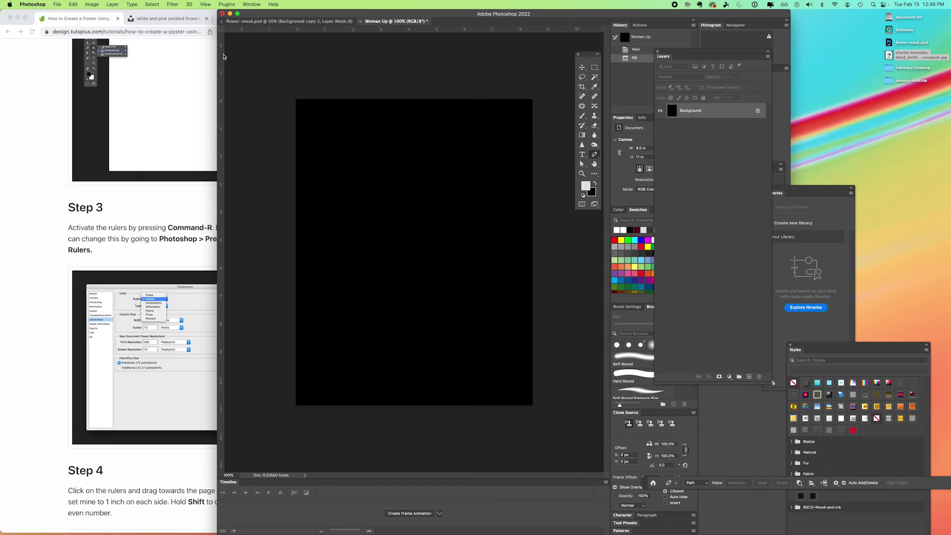
{"action": "key", "text": "super+r"}
{"action": "key", "text": "super+r"}
{"action": "left_click_drag", "start_coordinate": [218, 146], "coordinate": [189, 178]}
{"action": "left_click", "coordinate": [582, 67]}
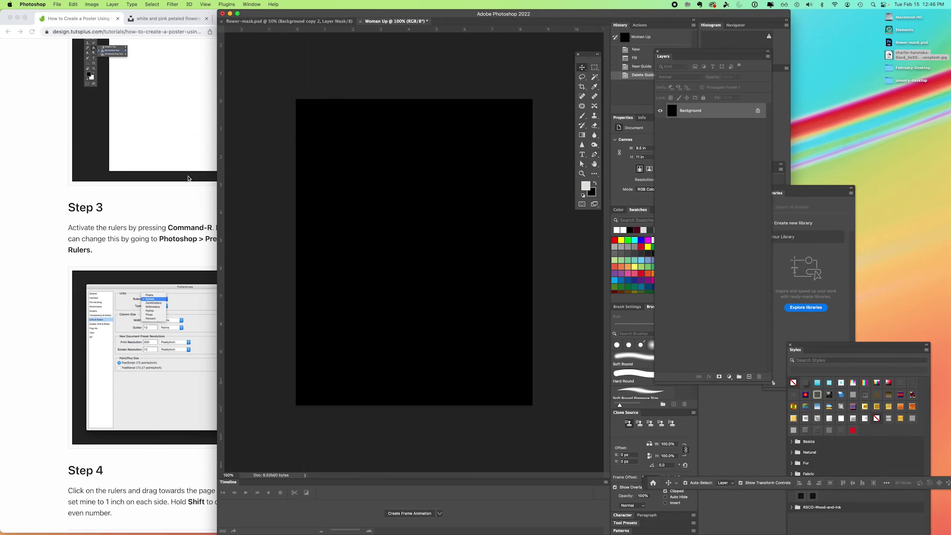
- Confirm in Units & Rulers preferences that rulers measure in inches, then cancel
{"action": "left_click", "coordinate": [135, 268]}
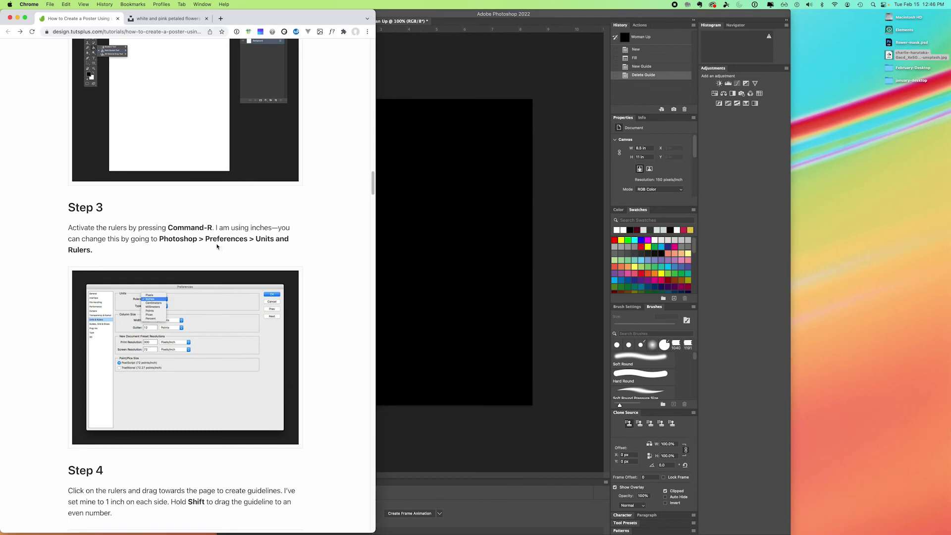
{"action": "left_click", "coordinate": [434, 40]}
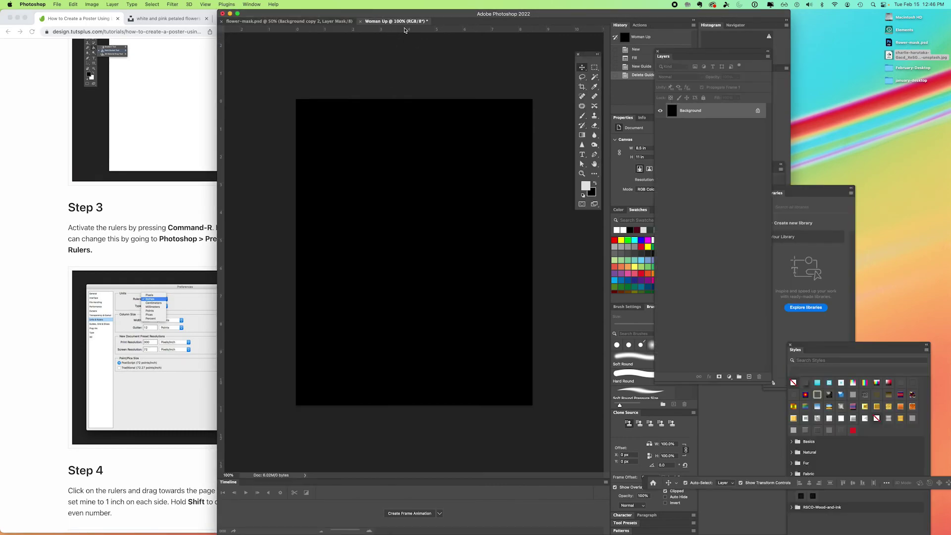
{"action": "left_click", "coordinate": [57, 5]}
{"action": "mouse_move", "coordinate": [32, 5]}
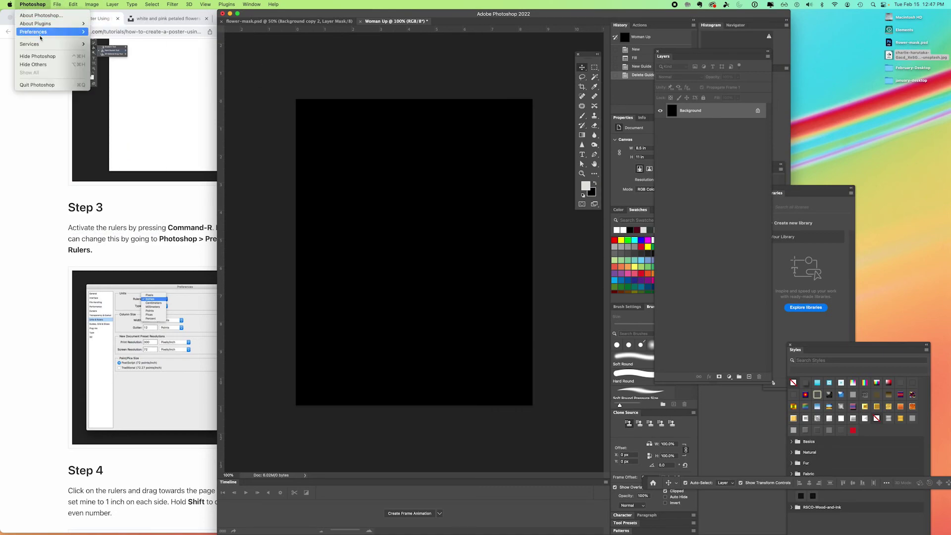
{"action": "mouse_move", "coordinate": [45, 33]}
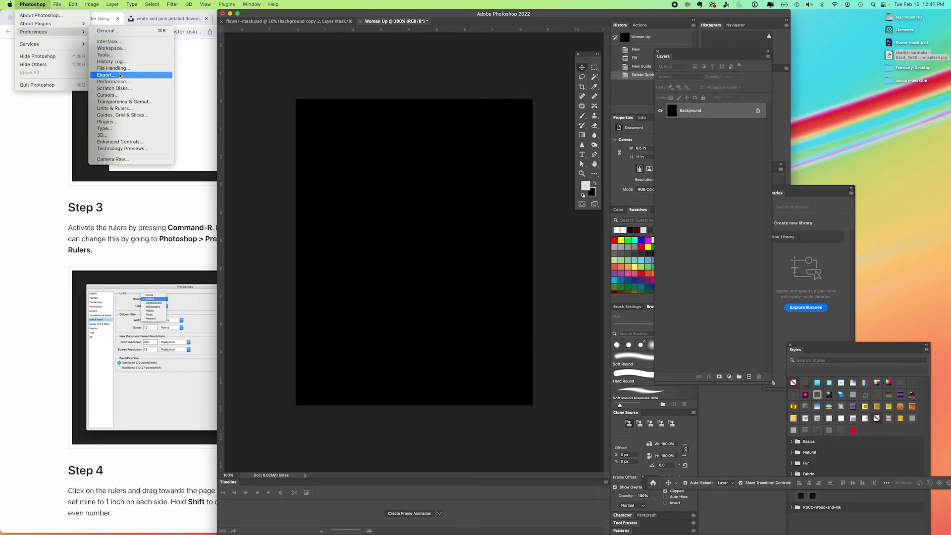
{"action": "left_click", "coordinate": [116, 108]}
{"action": "left_click", "coordinate": [357, 175]}
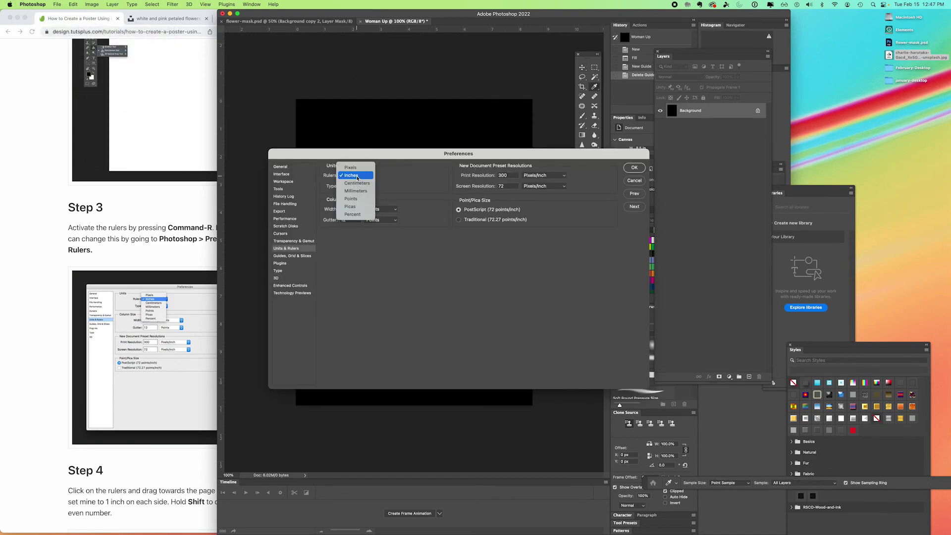
{"action": "left_click", "coordinate": [401, 175]}
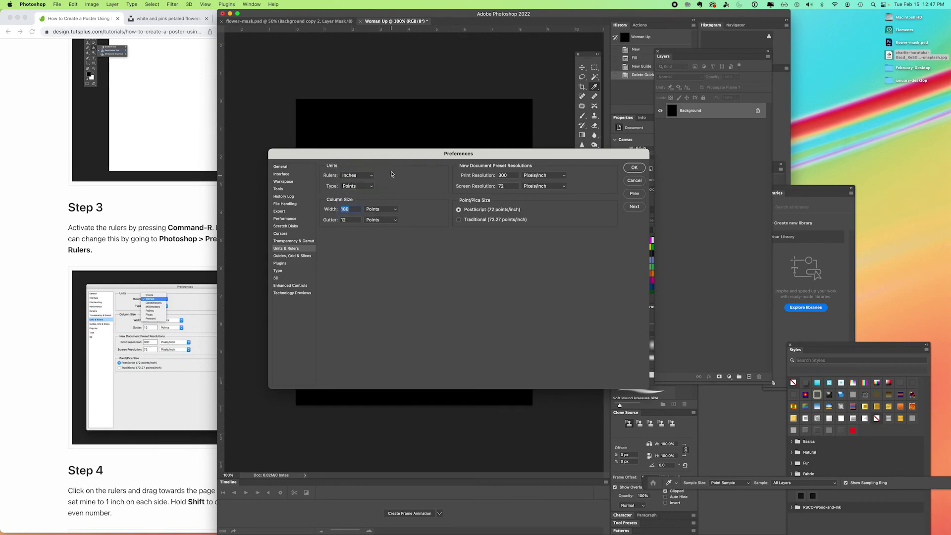
{"action": "left_click", "coordinate": [634, 180]}
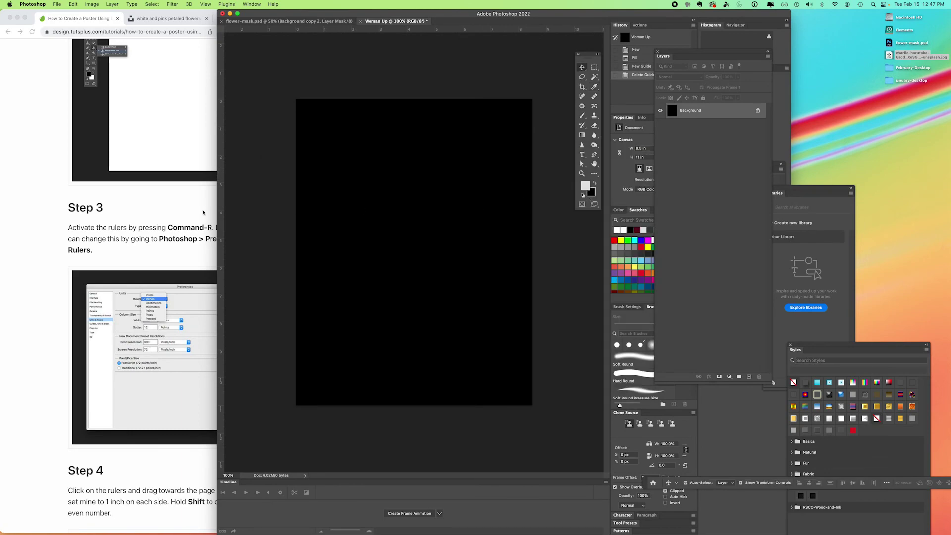
{"action": "left_click", "coordinate": [172, 243]}
- Drag out guides 1 inch from the top, left, right and bottom canvas edges
{"action": "left_click_drag", "start_coordinate": [370, 182], "coordinate": [371, 204]}
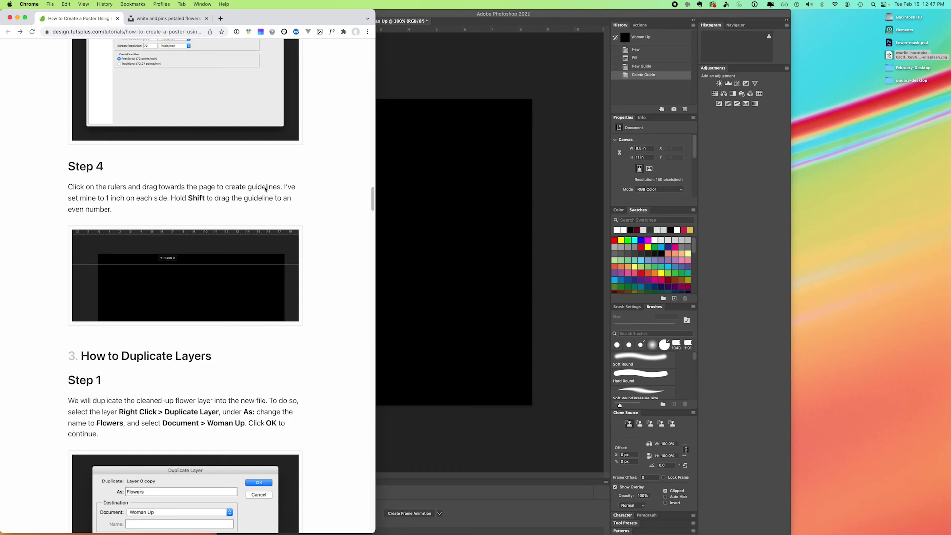
{"action": "left_click", "coordinate": [424, 47]}
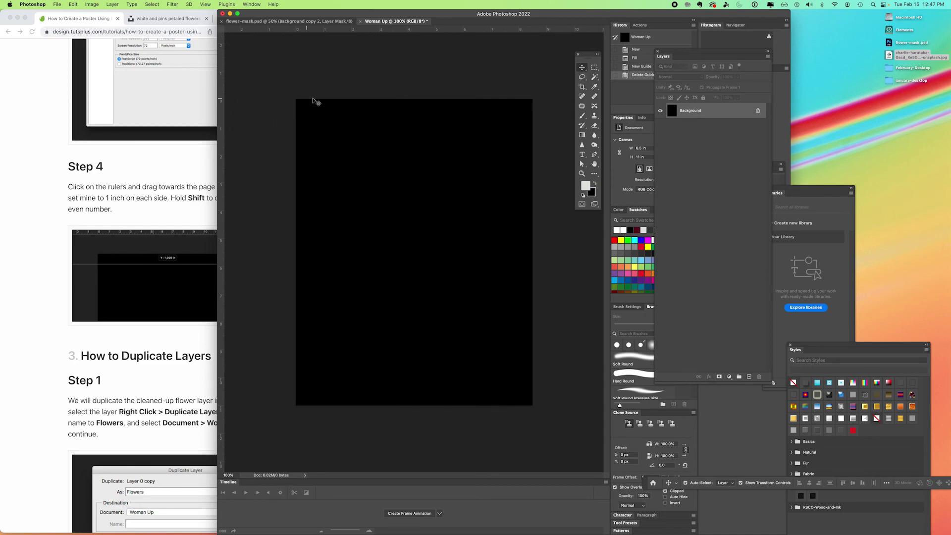
{"action": "left_click_drag", "start_coordinate": [352, 31], "coordinate": [328, 126]}
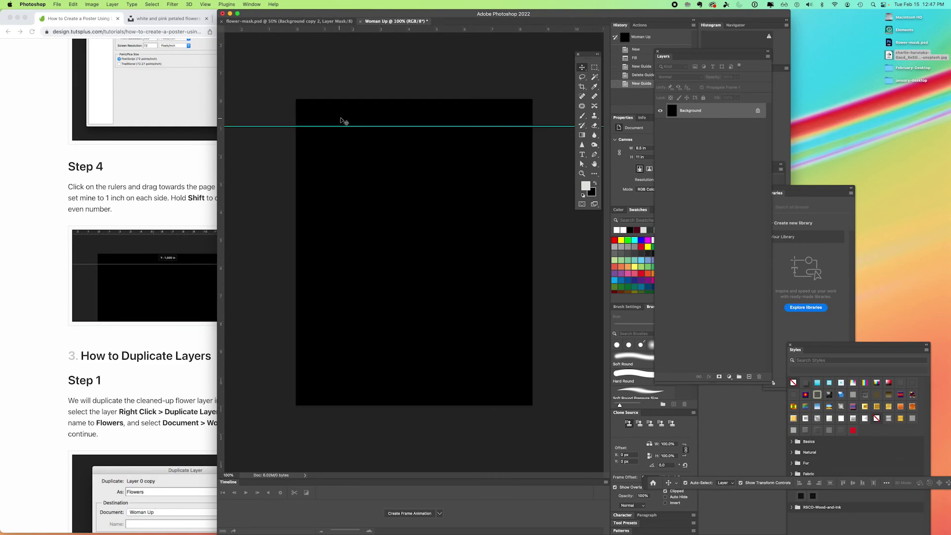
{"action": "left_click_drag", "start_coordinate": [221, 106], "coordinate": [323, 106]}
{"action": "left_click_drag", "start_coordinate": [220, 175], "coordinate": [505, 161]}
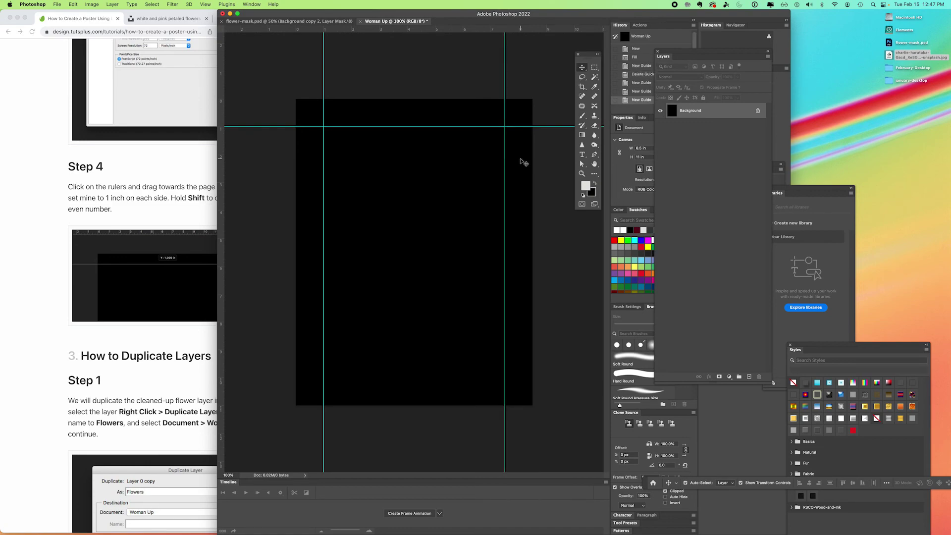
{"action": "left_click_drag", "start_coordinate": [366, 30], "coordinate": [347, 378]}
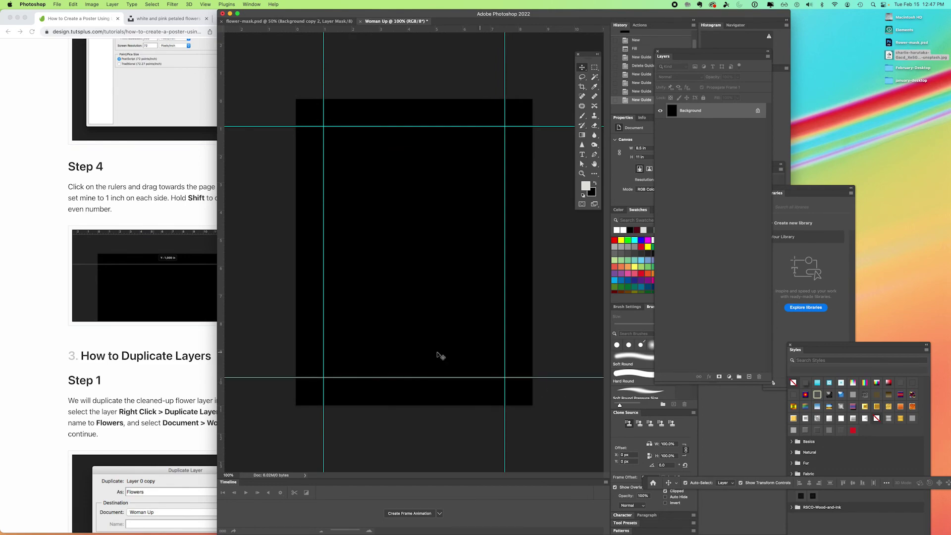
{"action": "left_click", "coordinate": [137, 386]}
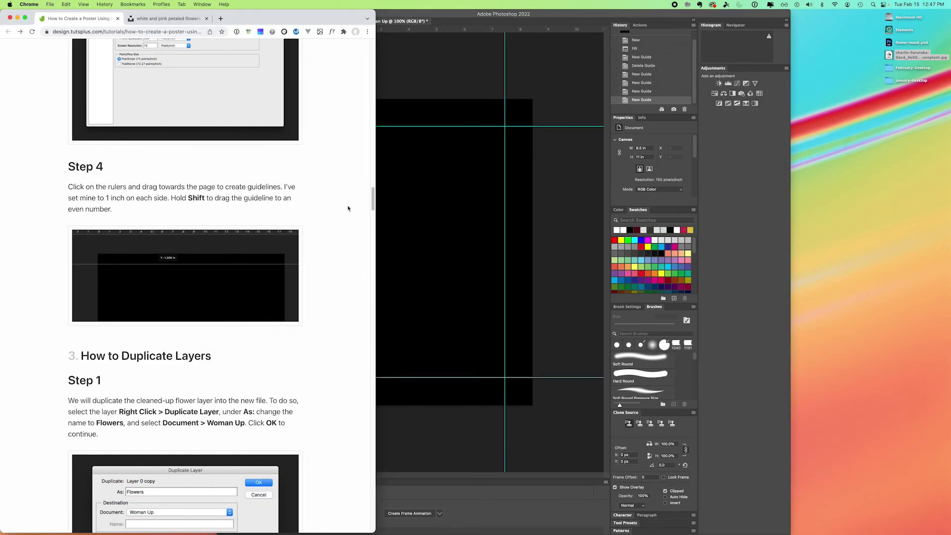
- Lock the guides via View > Lock Guides and cancel the Background layer warning
{"action": "left_click", "coordinate": [447, 70]}
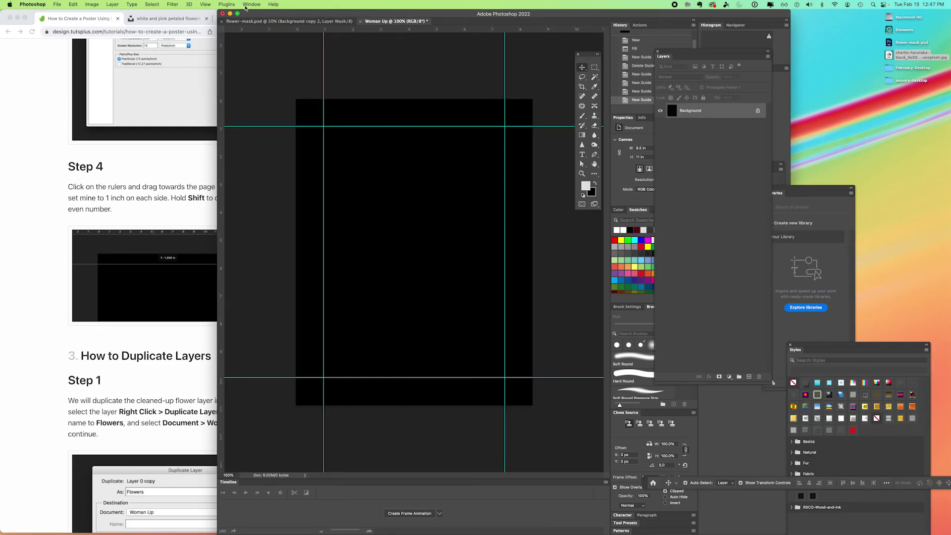
{"action": "left_click", "coordinate": [210, 5]}
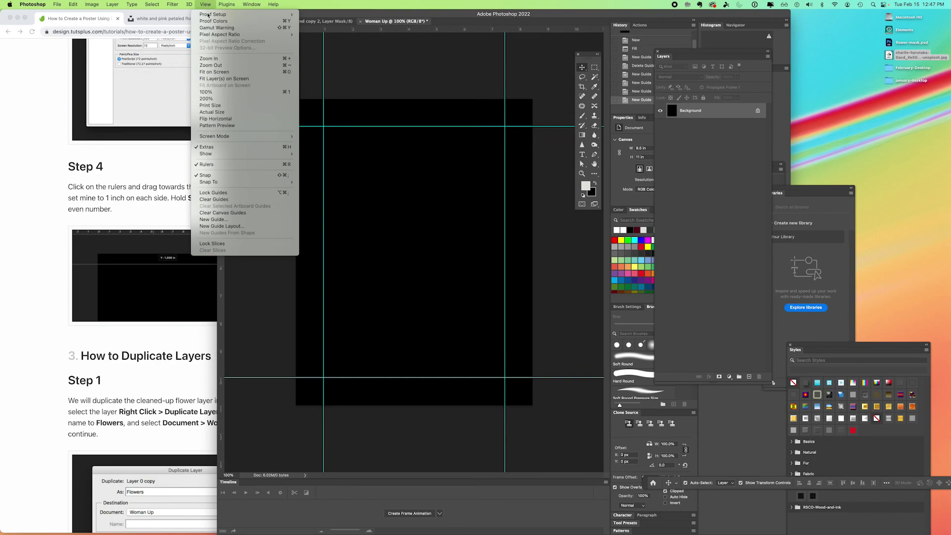
{"action": "left_click", "coordinate": [226, 194]}
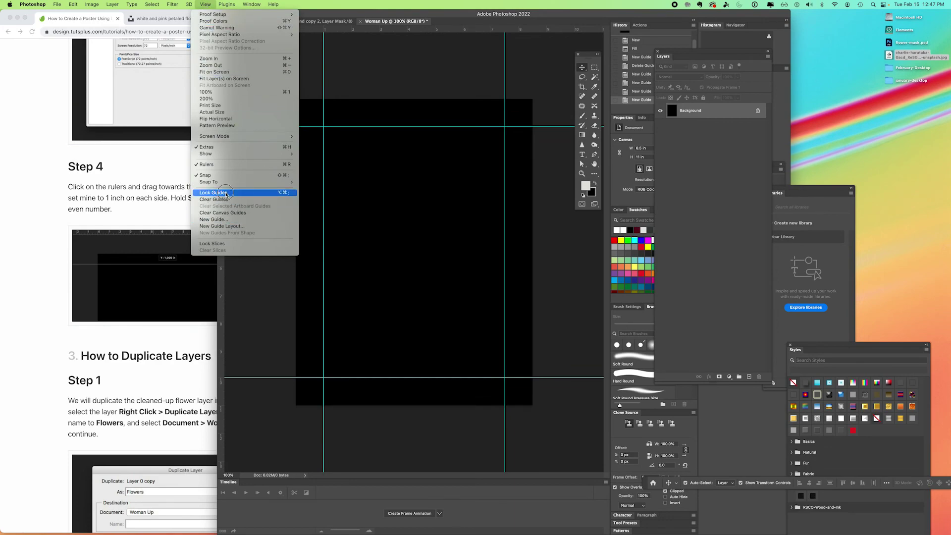
{"action": "left_click", "coordinate": [323, 190]}
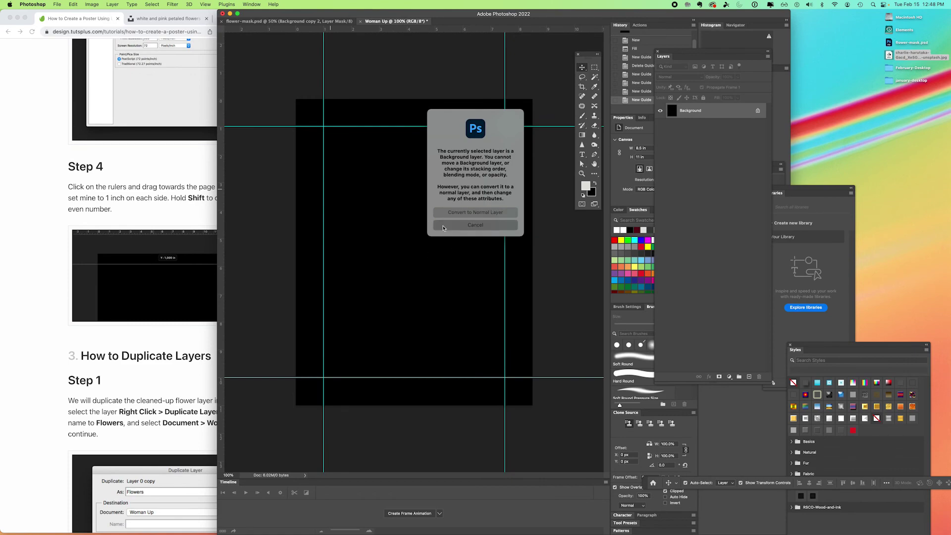
{"action": "left_click", "coordinate": [189, 347]}
{"action": "left_click_drag", "start_coordinate": [369, 198], "coordinate": [372, 212]}
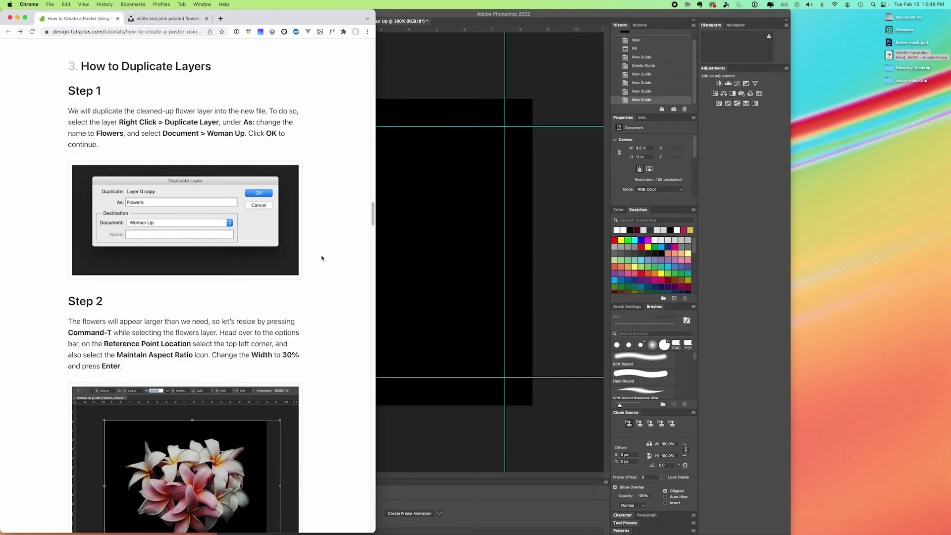
- Duplicate the masked flower layer from flower-mask.psd into Woman Up as 'Flowers'
{"action": "left_click", "coordinate": [416, 81]}
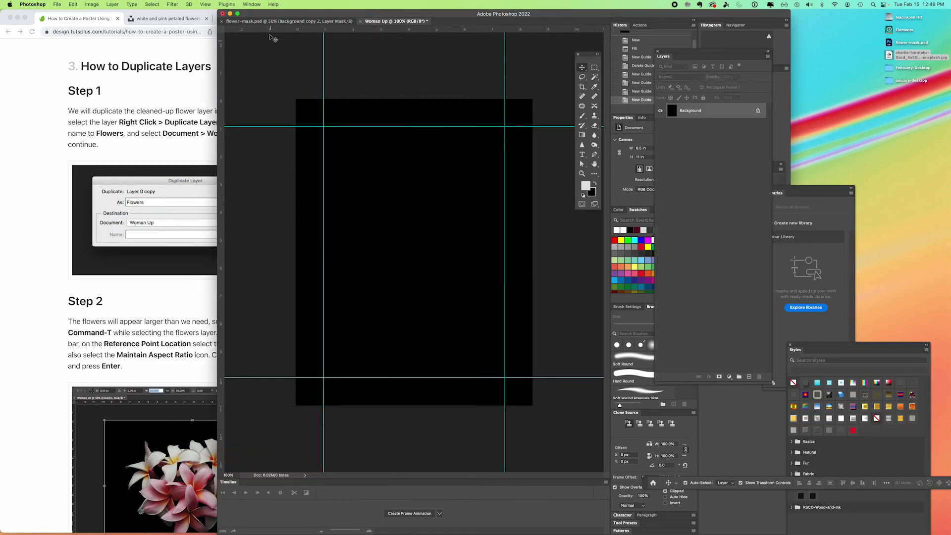
{"action": "left_click", "coordinate": [291, 22]}
{"action": "left_click_drag", "start_coordinate": [350, 14], "coordinate": [195, 16]}
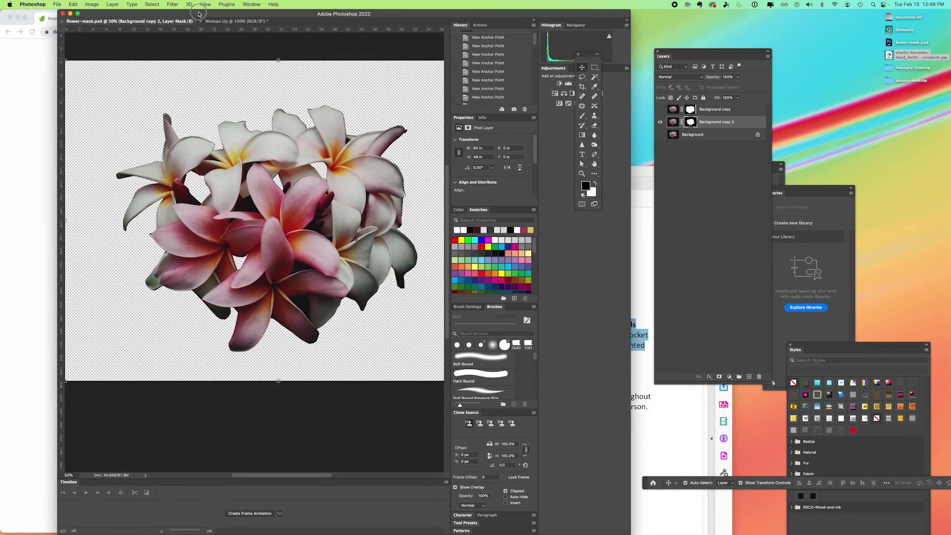
{"action": "left_click", "coordinate": [768, 56]}
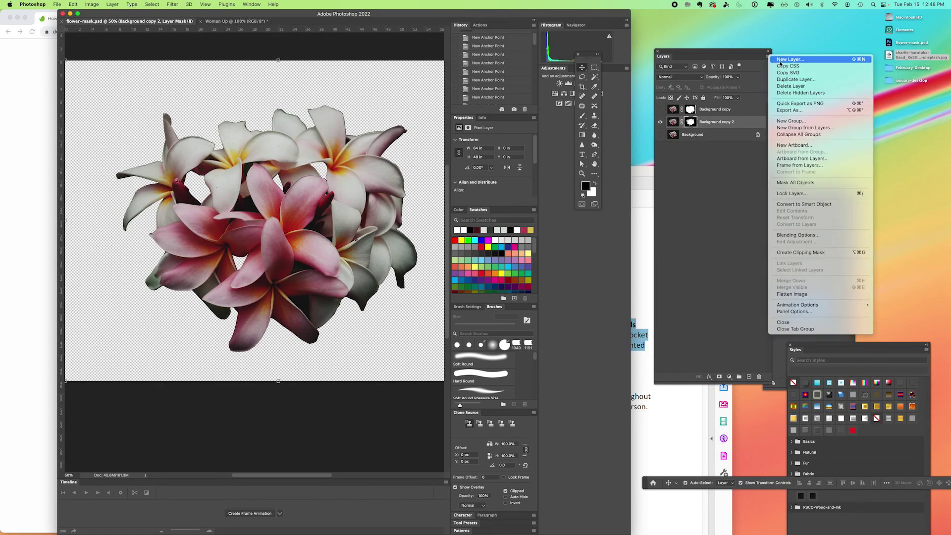
{"action": "left_click", "coordinate": [793, 81]}
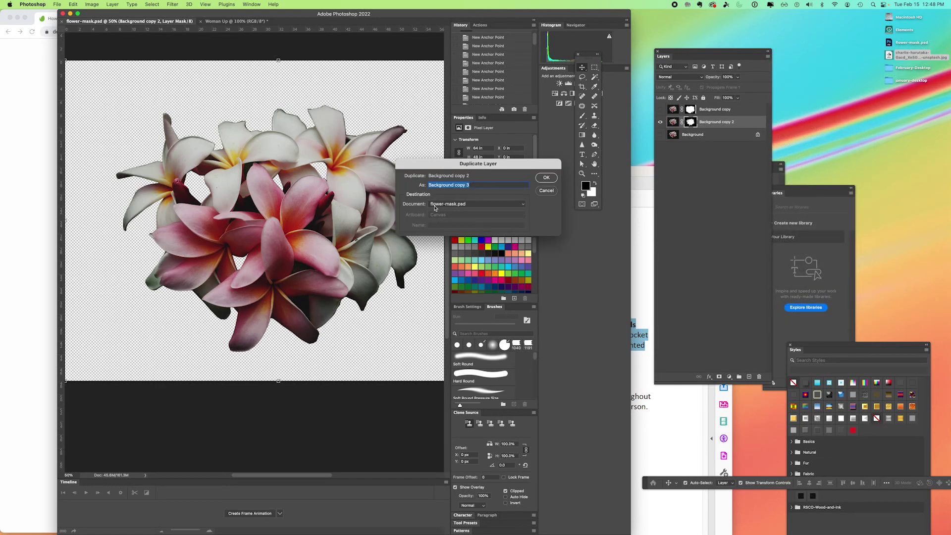
{"action": "left_click", "coordinate": [453, 205]}
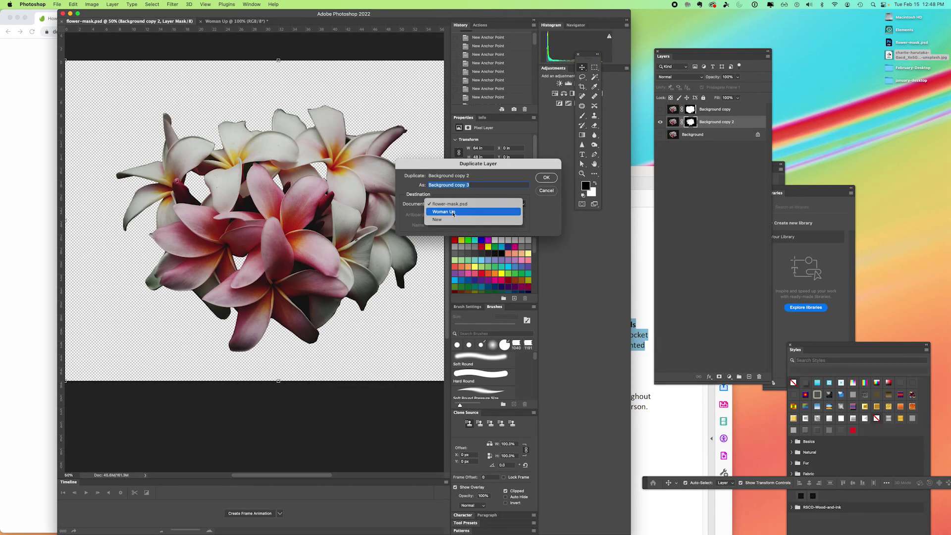
{"action": "left_click", "coordinate": [453, 212]}
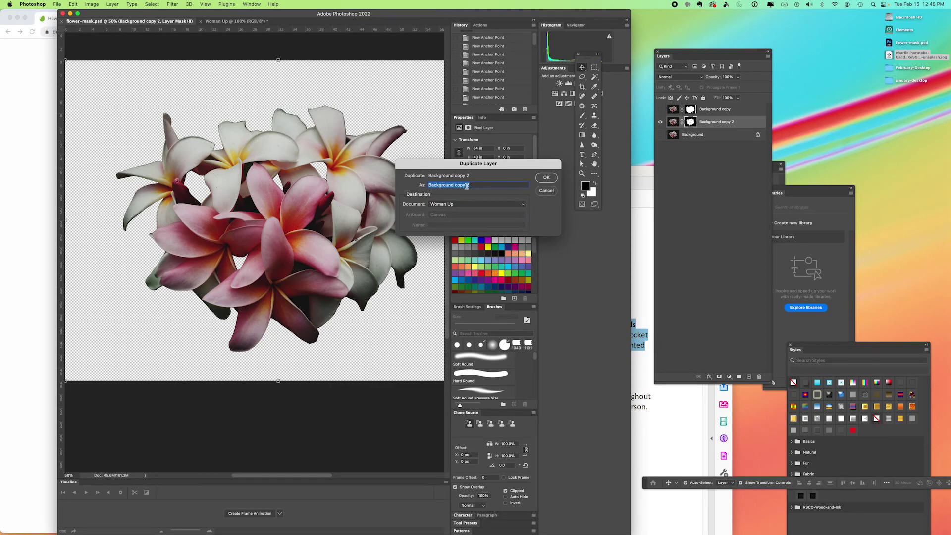
{"action": "type", "text": "Flowers"}
{"action": "left_click", "coordinate": [546, 179]}
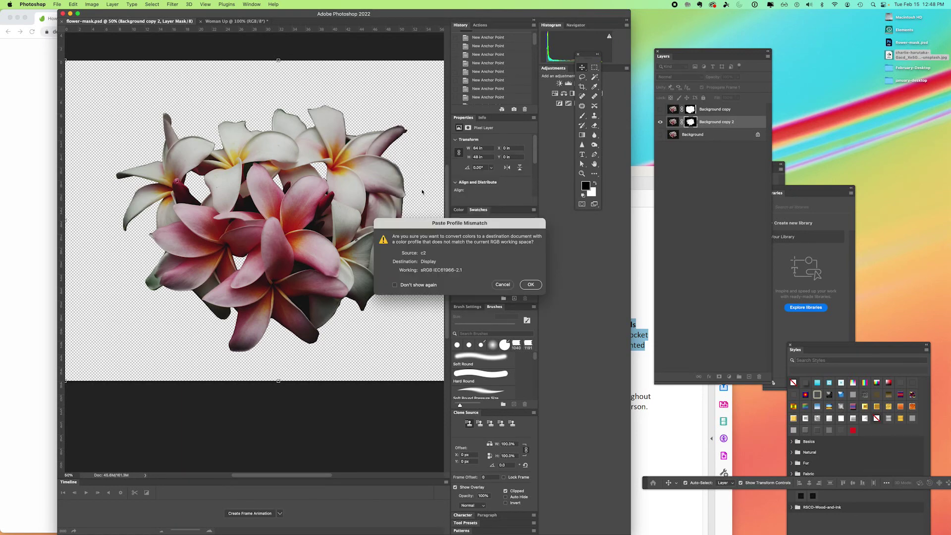
{"action": "left_click", "coordinate": [530, 284]}
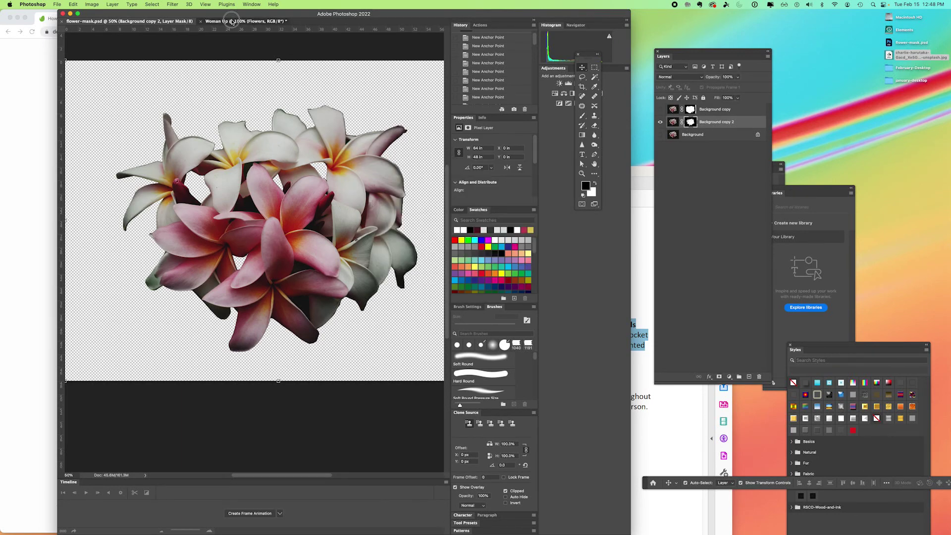
- Zoom out on the Woman Up poster and move the flowers over the canvas
{"action": "left_click", "coordinate": [232, 21]}
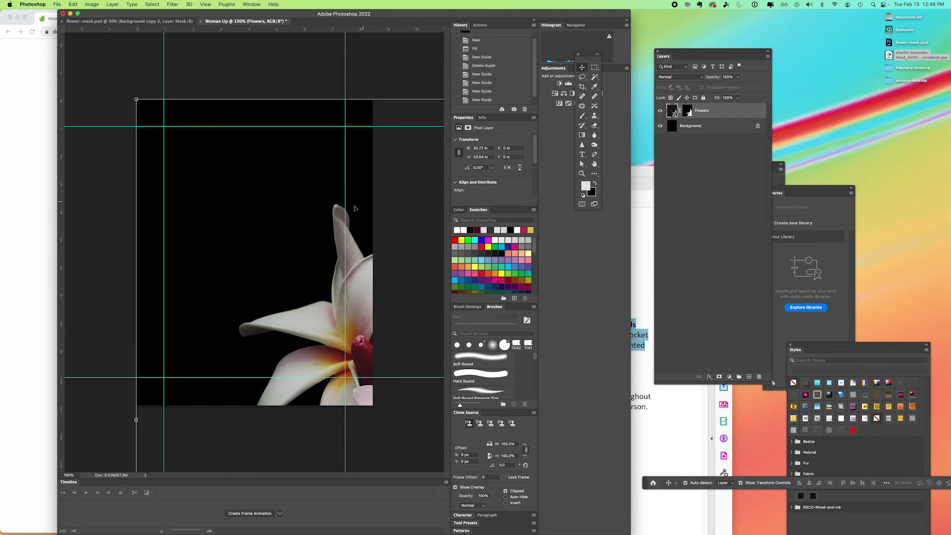
{"action": "key", "text": "super+minus"}
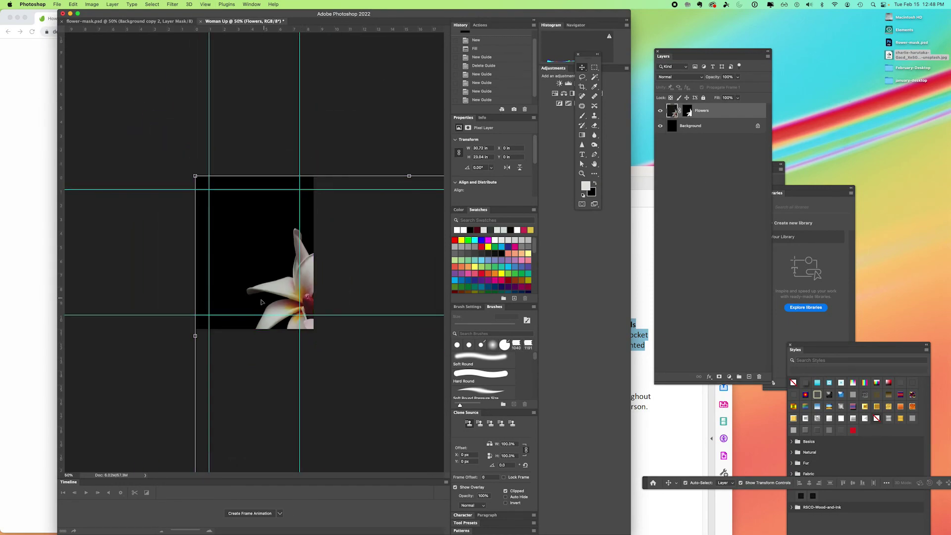
{"action": "left_click_drag", "start_coordinate": [278, 288], "coordinate": [184, 223]}
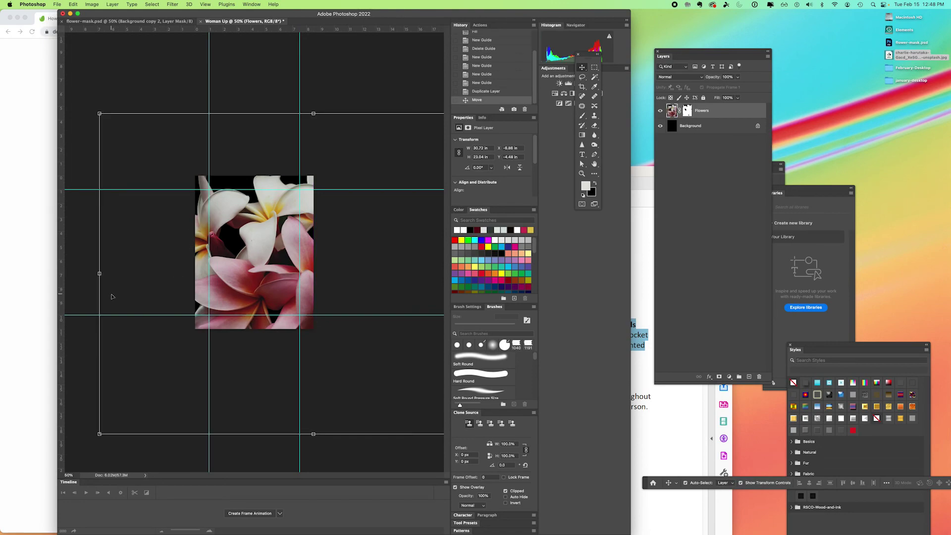
{"action": "left_click_drag", "start_coordinate": [196, 13], "coordinate": [303, 14]}
- Scroll the tutorial to Step 2 on resizing the flowers, then return to Photoshop
{"action": "left_click", "coordinate": [70, 209]}
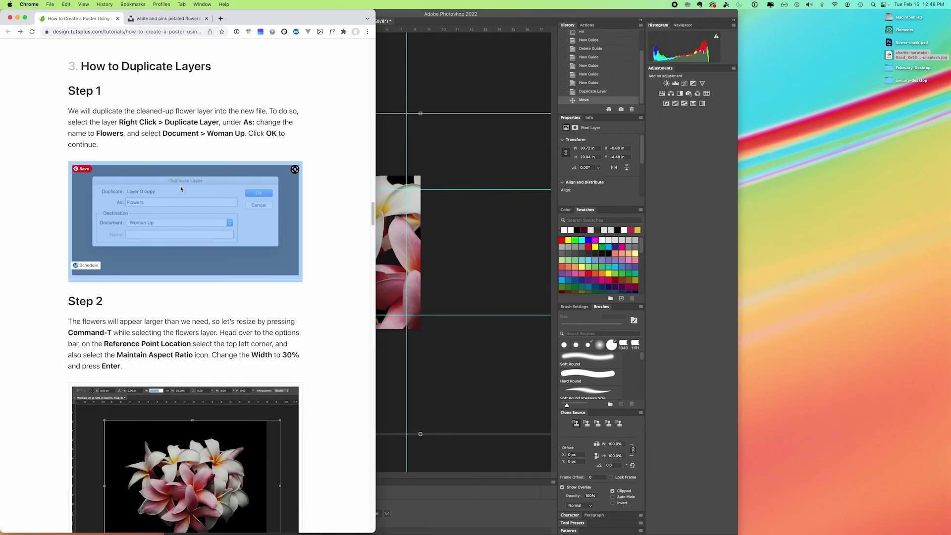
{"action": "left_click_drag", "start_coordinate": [371, 210], "coordinate": [372, 215]}
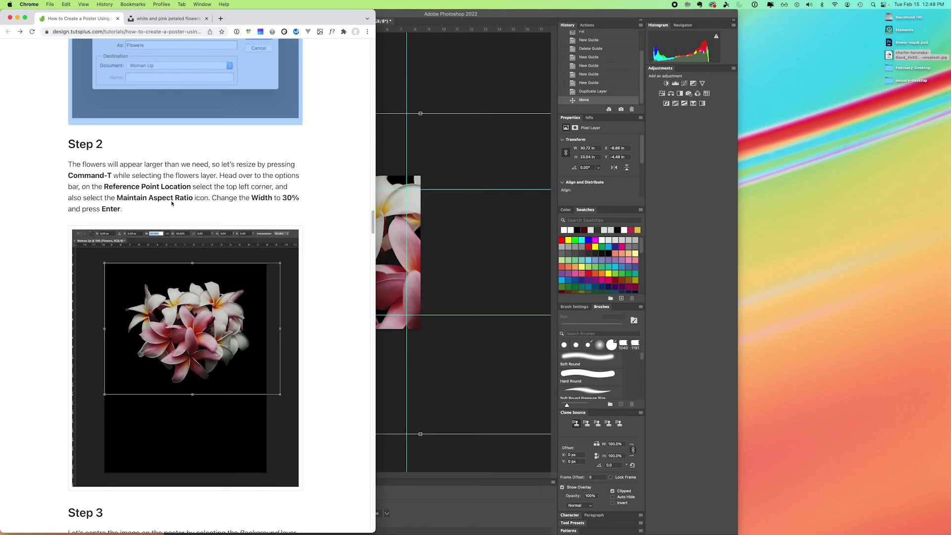
{"action": "left_click", "coordinate": [435, 145]}
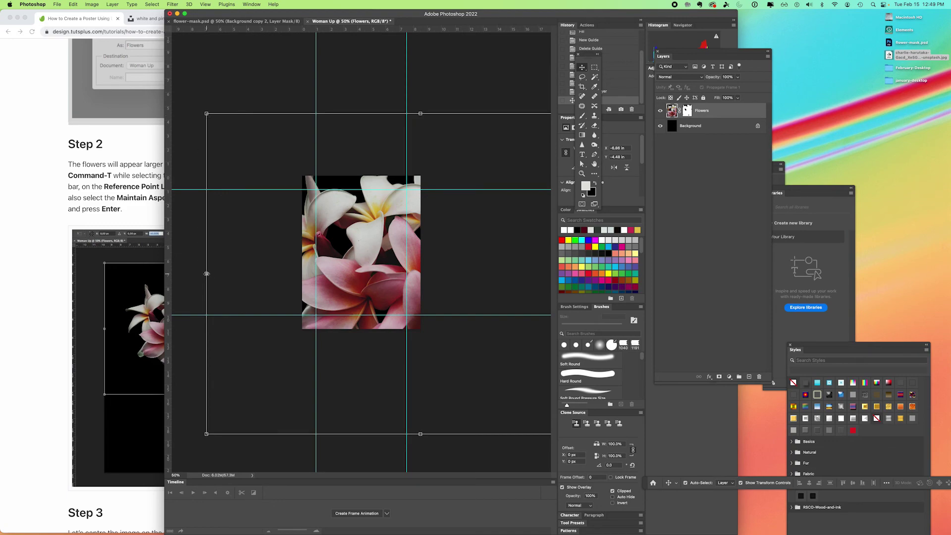
- Shrink the flowers with the transform corners, enter 30% width, and centre them on the poster
{"action": "left_click_drag", "start_coordinate": [206, 113], "coordinate": [371, 205]}
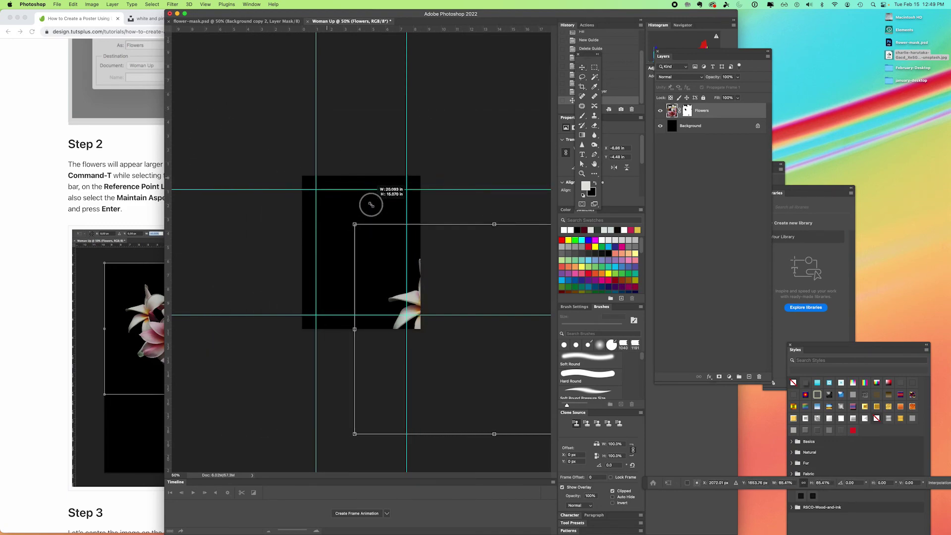
{"action": "left_click_drag", "start_coordinate": [413, 303], "coordinate": [323, 249]}
{"action": "left_click_drag", "start_coordinate": [265, 170], "coordinate": [398, 233]}
{"action": "left_click_drag", "start_coordinate": [413, 300], "coordinate": [322, 230]}
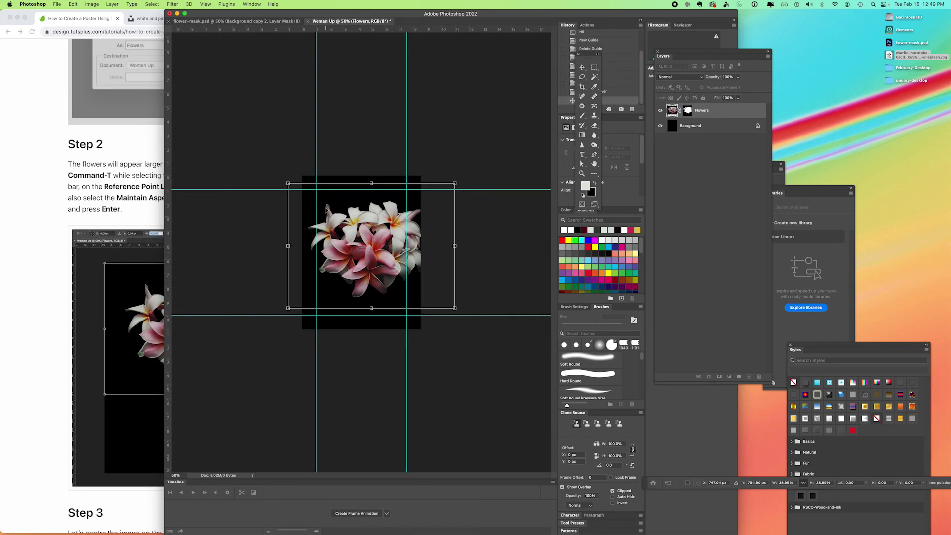
{"action": "left_click_drag", "start_coordinate": [646, 482], "coordinate": [190, 74]}
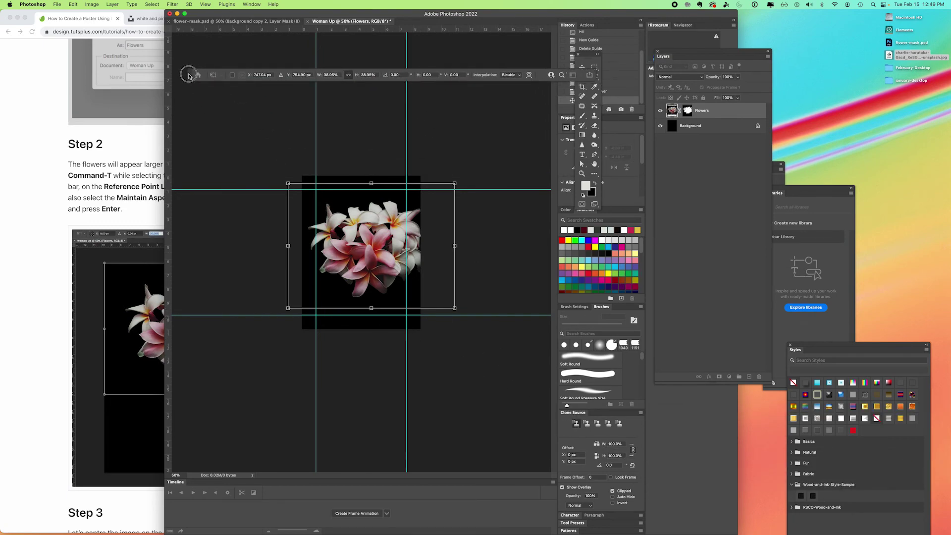
{"action": "double_click", "coordinate": [325, 74]}
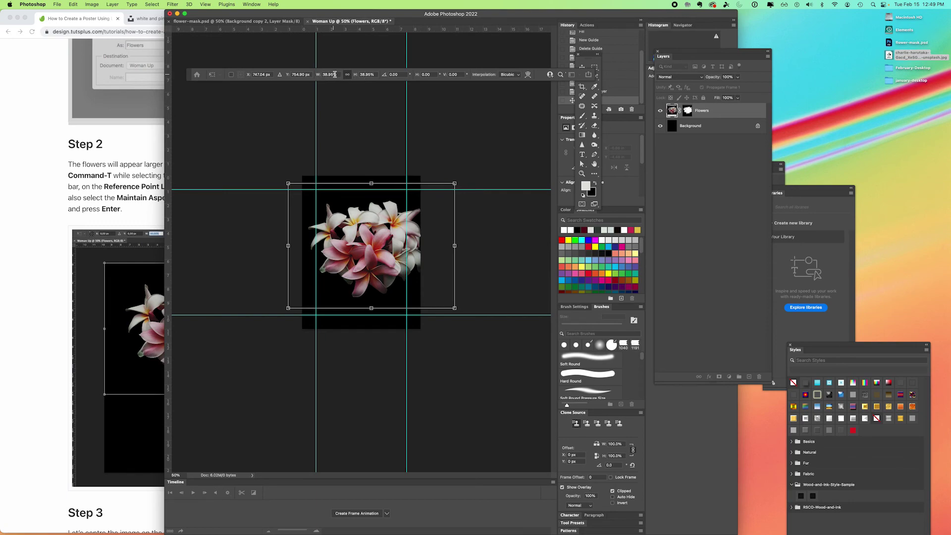
{"action": "type", "text": "30"}
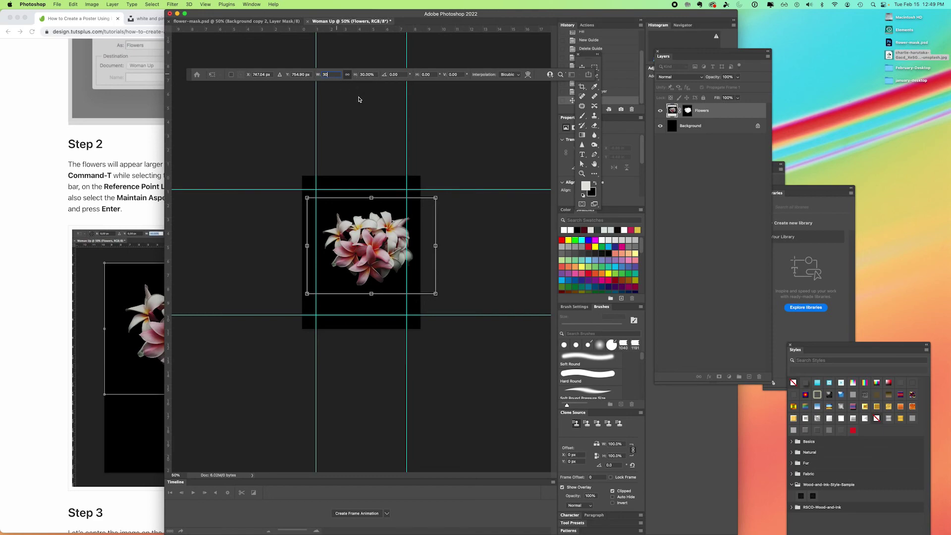
{"action": "left_click_drag", "start_coordinate": [370, 236], "coordinate": [363, 237]}
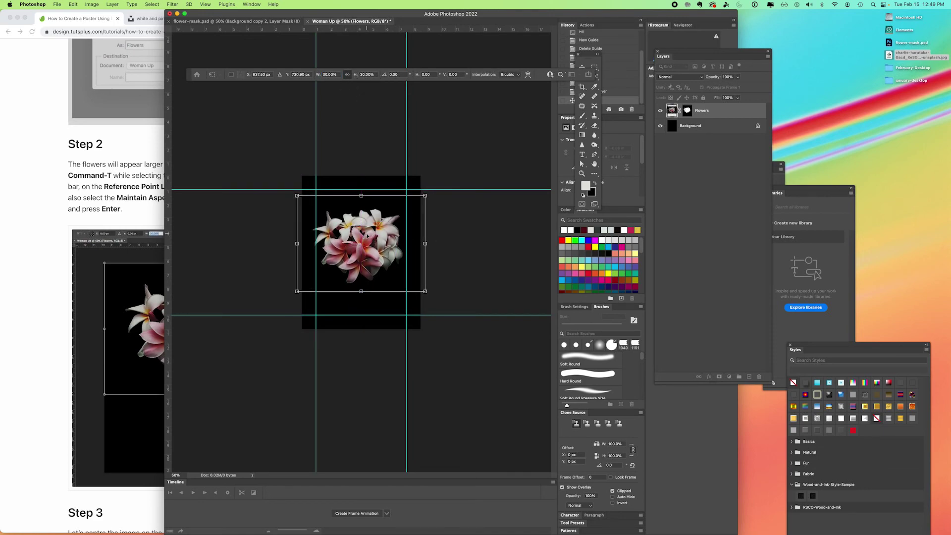
- Try 35% and 100% widths, then settle on 30% width and 30% height
{"action": "left_click", "coordinate": [347, 75]}
{"action": "left_click", "coordinate": [338, 73]}
{"action": "type", "text": "35"}
{"action": "key", "text": "Return"}
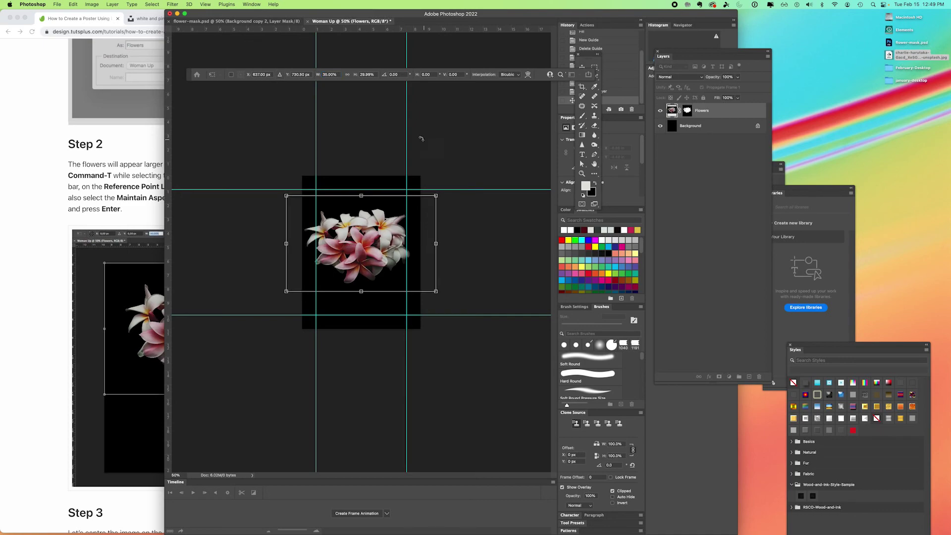
{"action": "left_click", "coordinate": [333, 74]}
{"action": "type", "text": "100"}
{"action": "key", "text": "Return"}
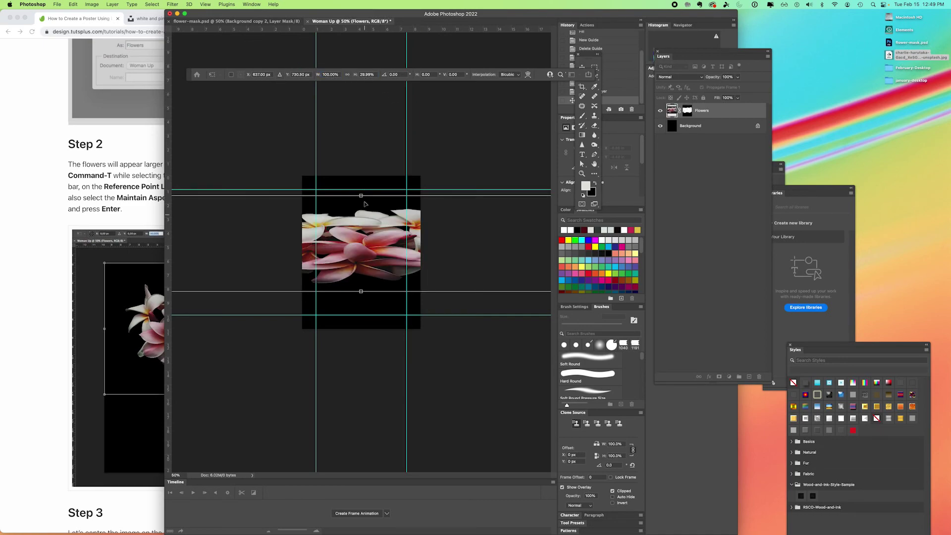
{"action": "left_click", "coordinate": [333, 74]}
{"action": "type", "text": "30"}
{"action": "key", "text": "Tab"}
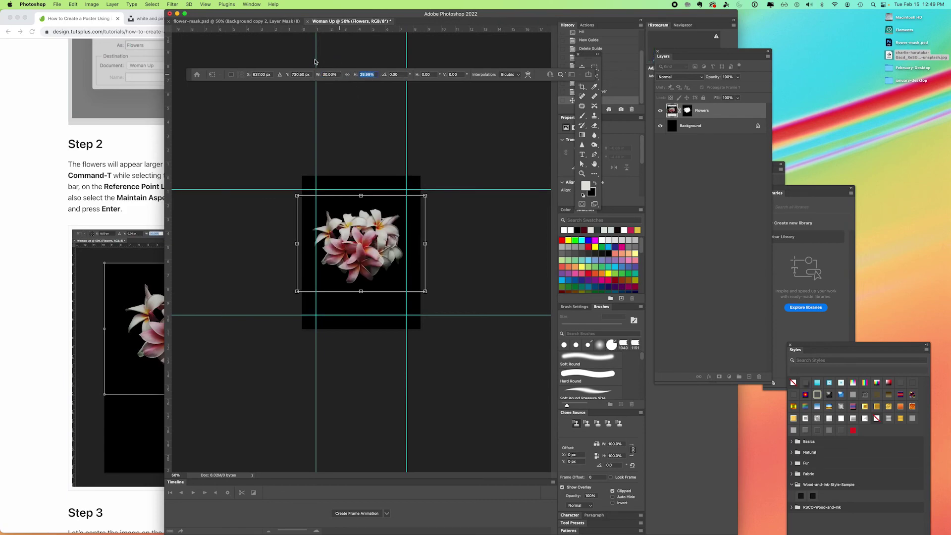
{"action": "type", "text": "30"}
{"action": "key", "text": "Tab"}
- Scroll the tutorial to Step 3 on centring the flowers, then return to the poster
{"action": "left_click", "coordinate": [71, 342]}
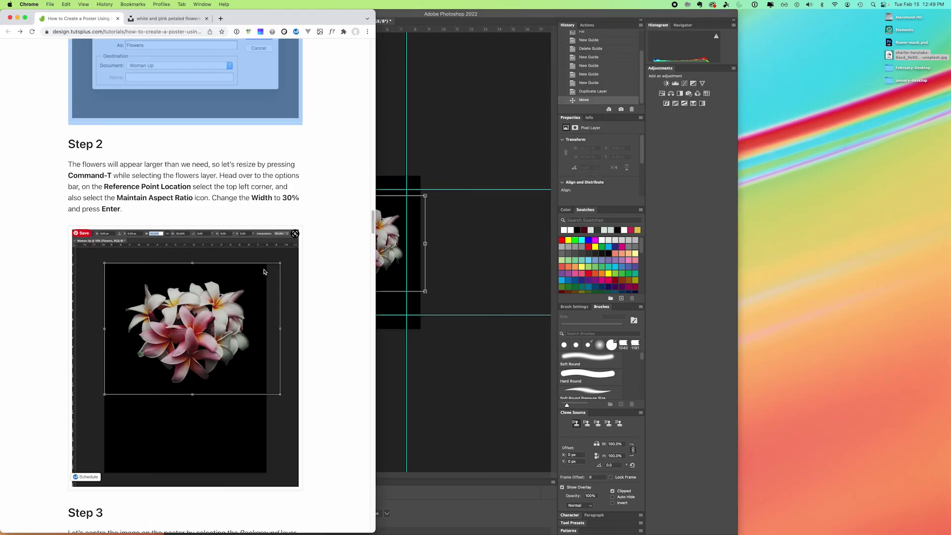
{"action": "left_click_drag", "start_coordinate": [373, 223], "coordinate": [369, 241]}
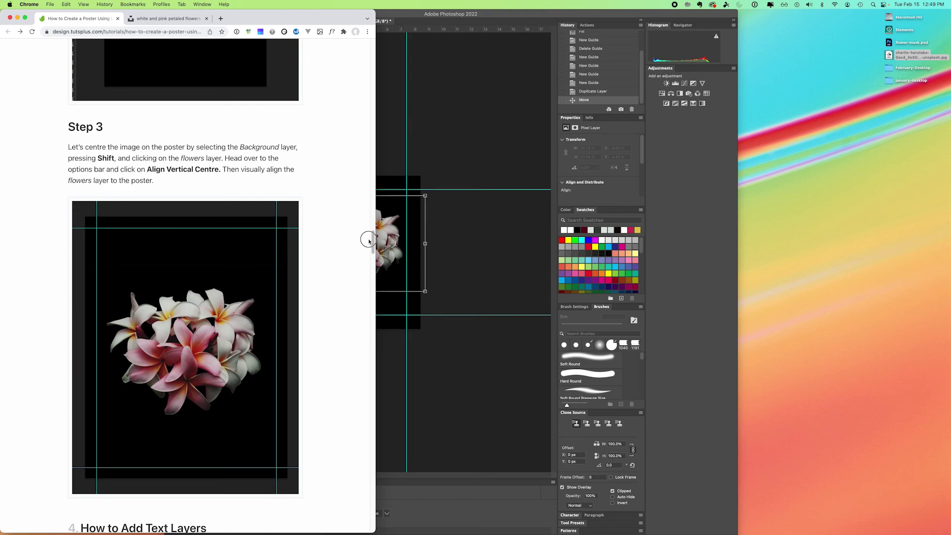
{"action": "left_click_drag", "start_coordinate": [369, 241], "coordinate": [371, 246]}
{"action": "left_click", "coordinate": [461, 129]}
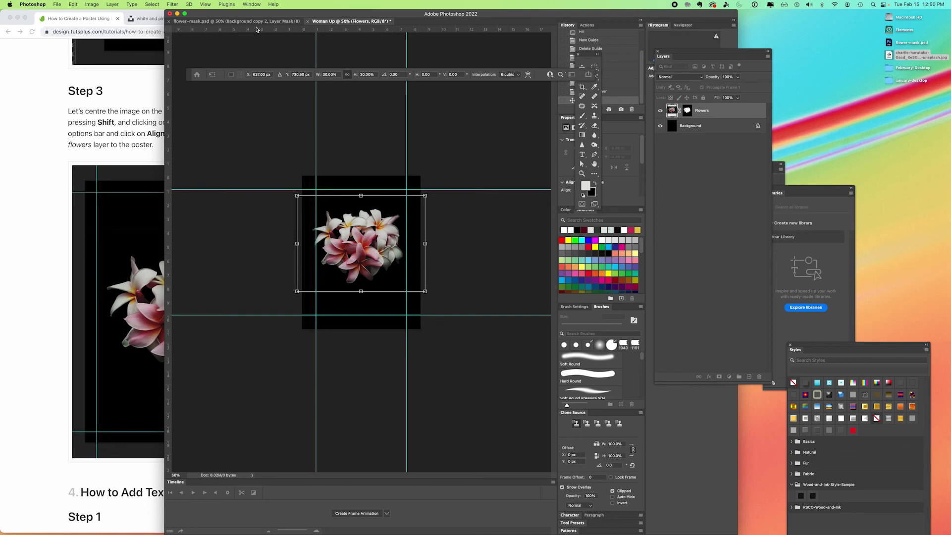
- Rearrange the panels, docking the Layers panel beside the History column
{"action": "left_click", "coordinate": [253, 4]}
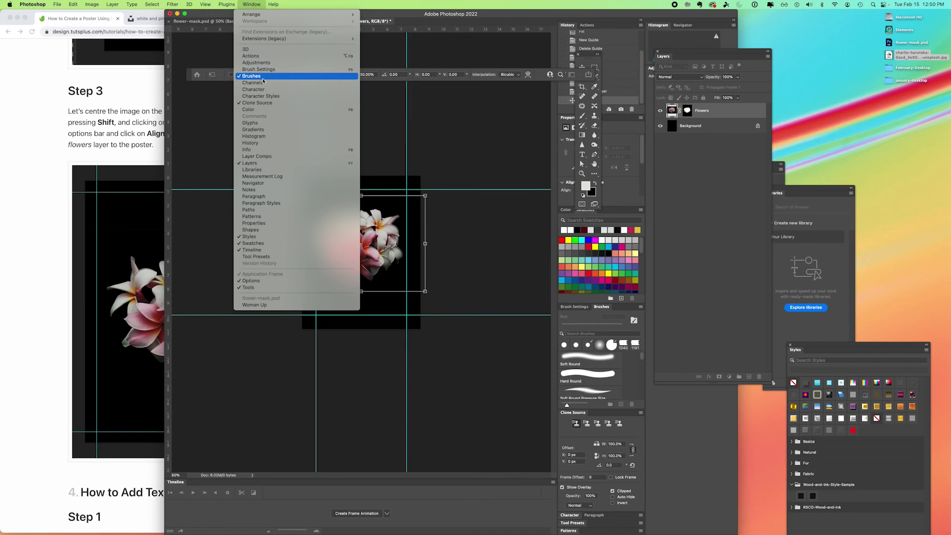
{"action": "left_click", "coordinate": [467, 137]}
{"action": "left_click_drag", "start_coordinate": [664, 56], "coordinate": [673, 218]}
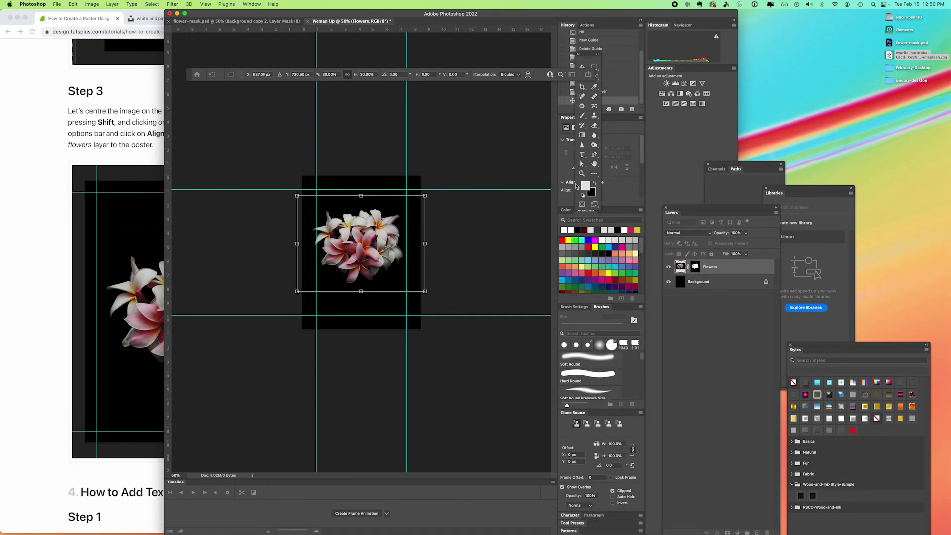
{"action": "left_click_drag", "start_coordinate": [586, 55], "coordinate": [716, 104]}
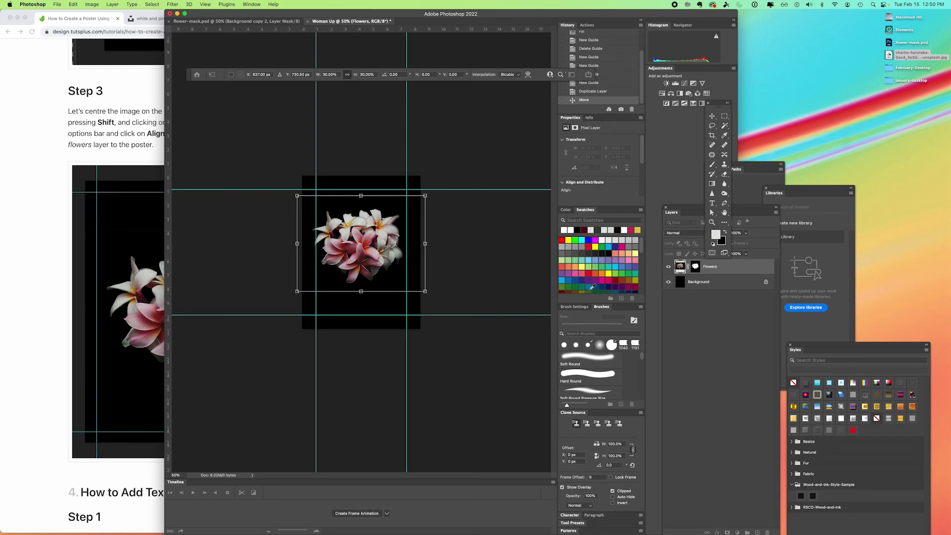
{"action": "left_click_drag", "start_coordinate": [672, 212], "coordinate": [652, 195]}
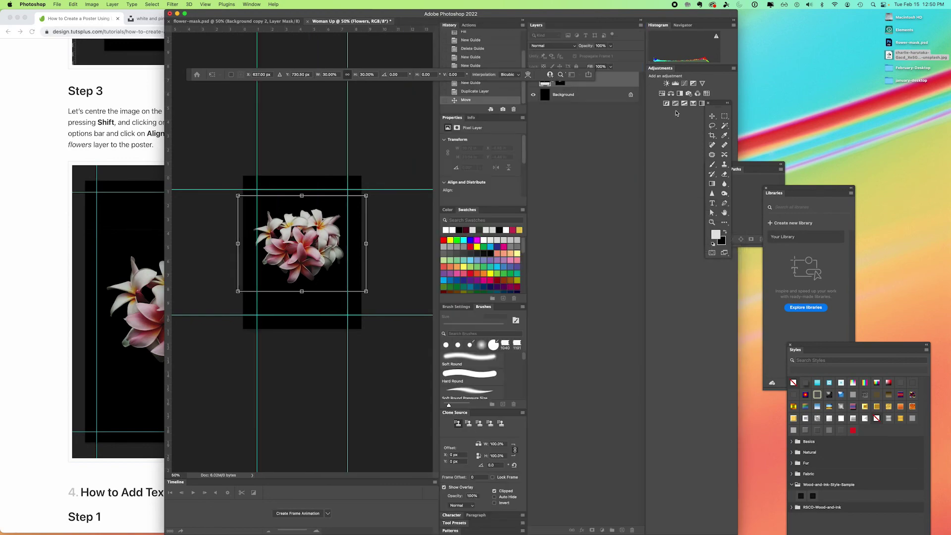
{"action": "left_click_drag", "start_coordinate": [442, 20], "coordinate": [455, 19]}
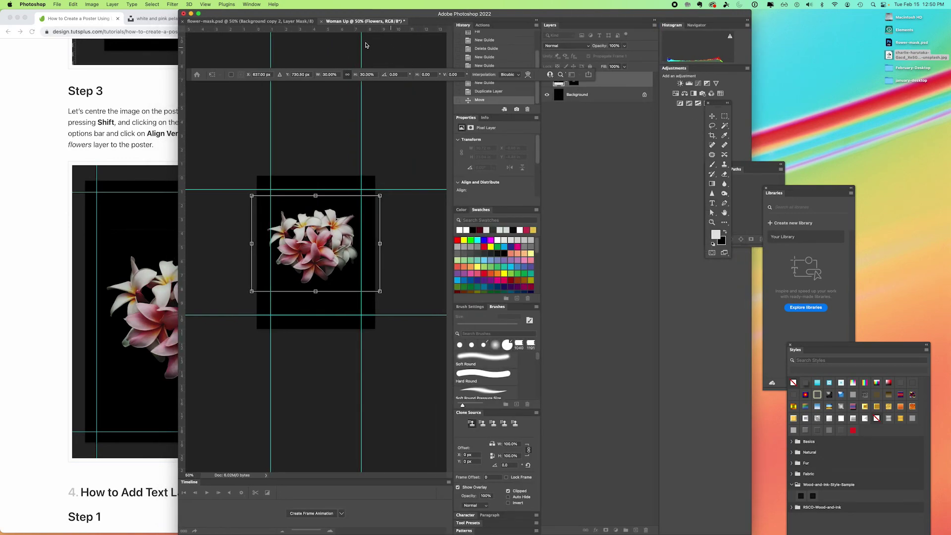
- Show the Info panel, return to Properties, and commit the flowers' 30% scale transform
{"action": "left_click", "coordinate": [251, 4]}
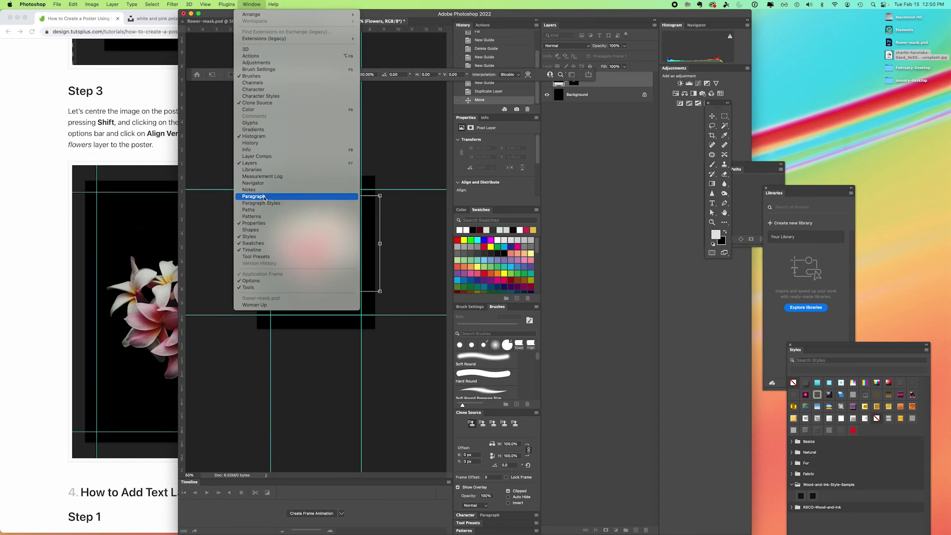
{"action": "left_click", "coordinate": [251, 149]}
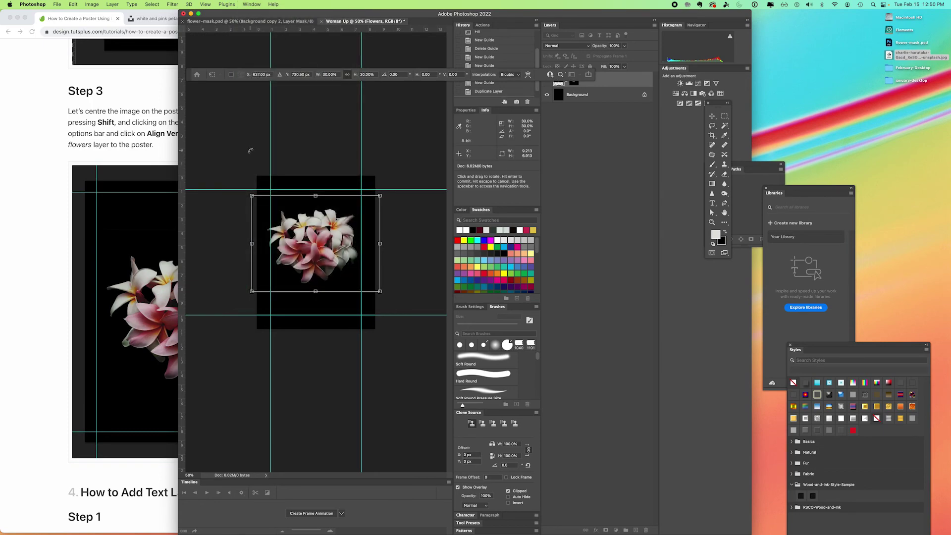
{"action": "left_click", "coordinate": [464, 110]}
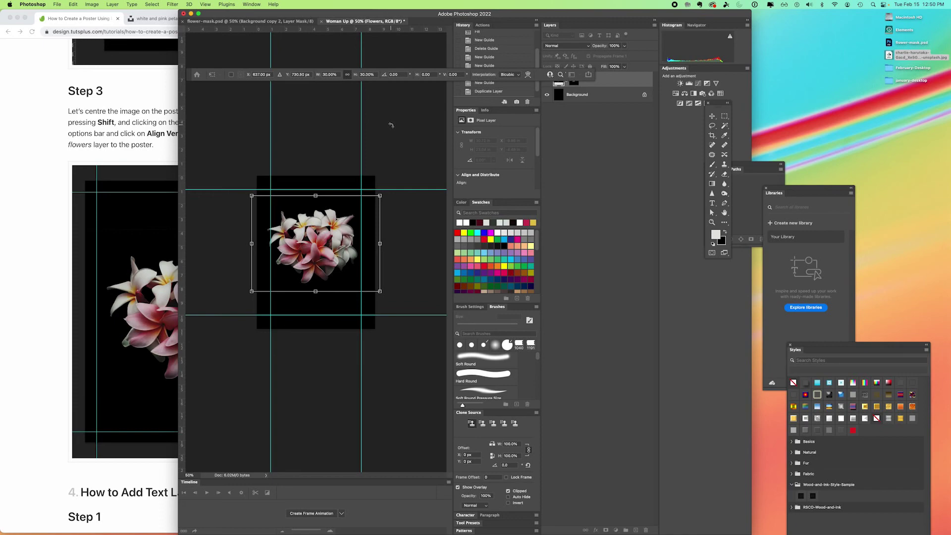
{"action": "left_click", "coordinate": [133, 159]}
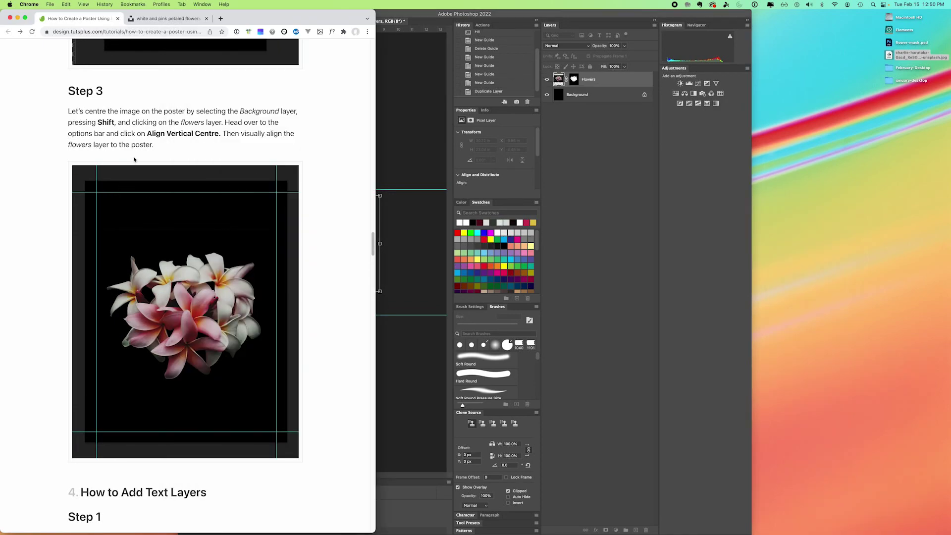
{"action": "left_click", "coordinate": [387, 151]}
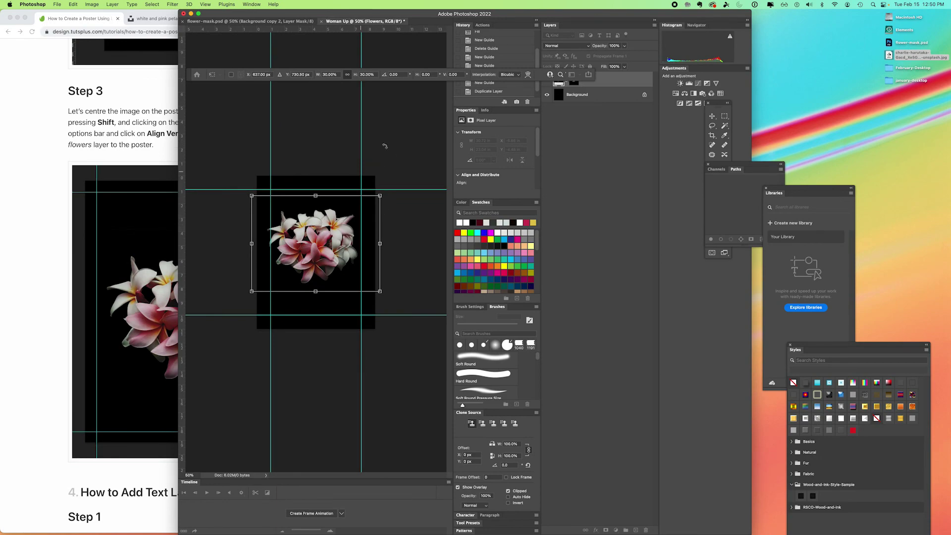
{"action": "left_click", "coordinate": [618, 89]}
{"action": "left_click", "coordinate": [711, 117]}
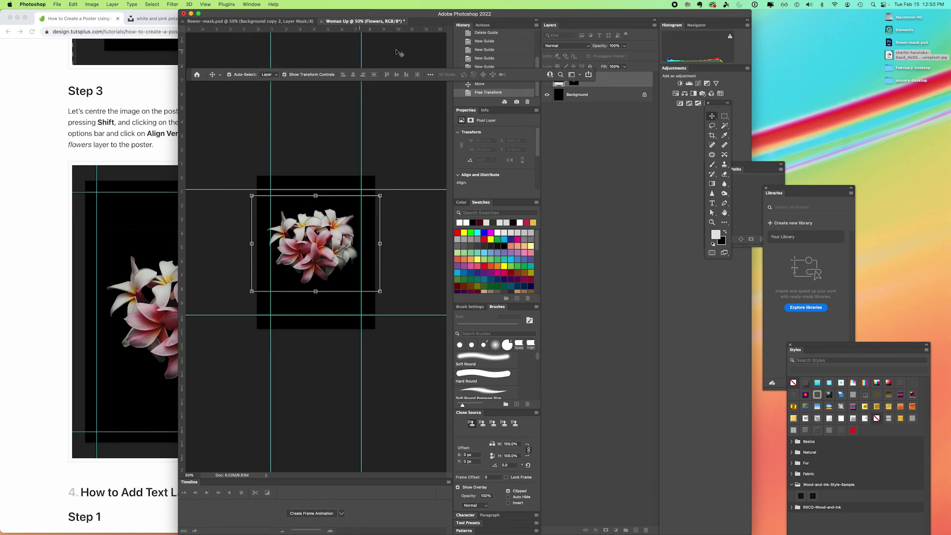
- In the Essentials workspace, centre the flowers horizontally with Align To Canvas
{"action": "left_click", "coordinate": [575, 76]}
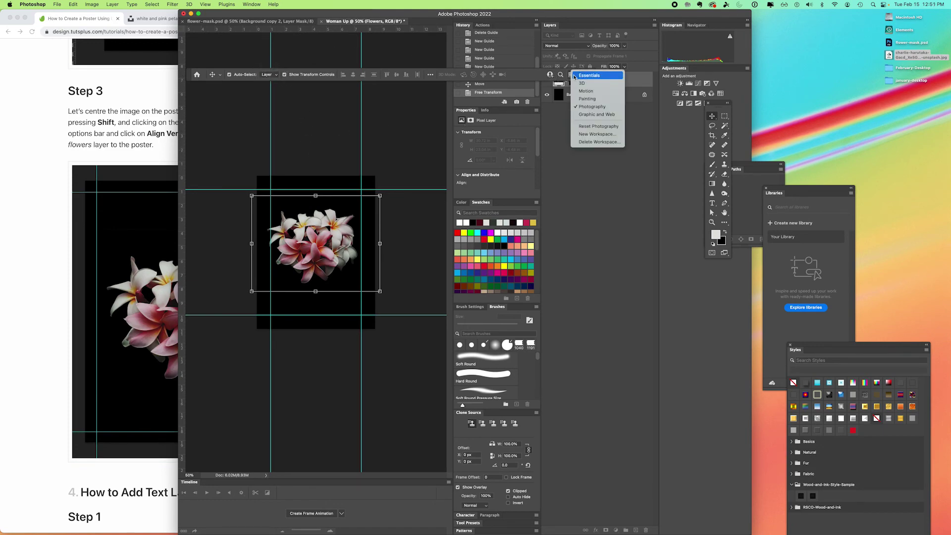
{"action": "left_click", "coordinate": [589, 76]}
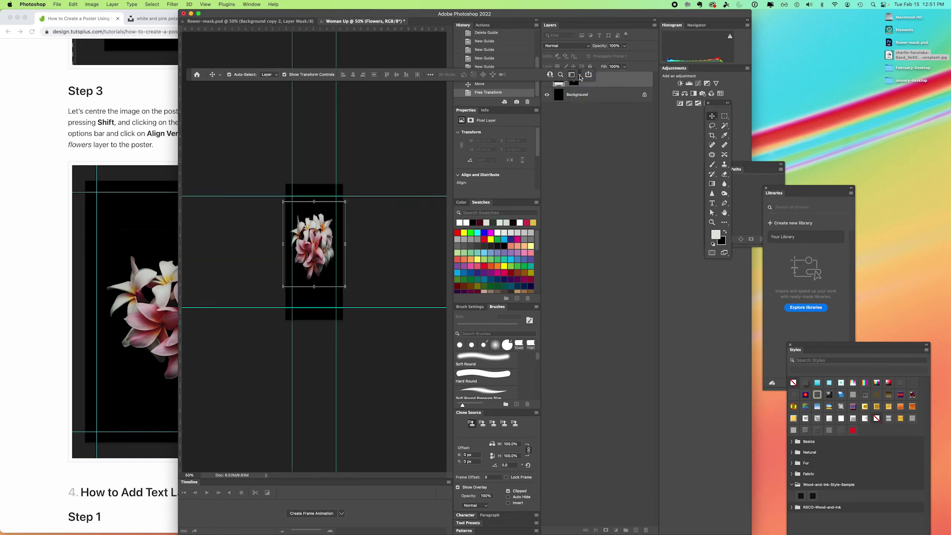
{"action": "left_click", "coordinate": [671, 16]}
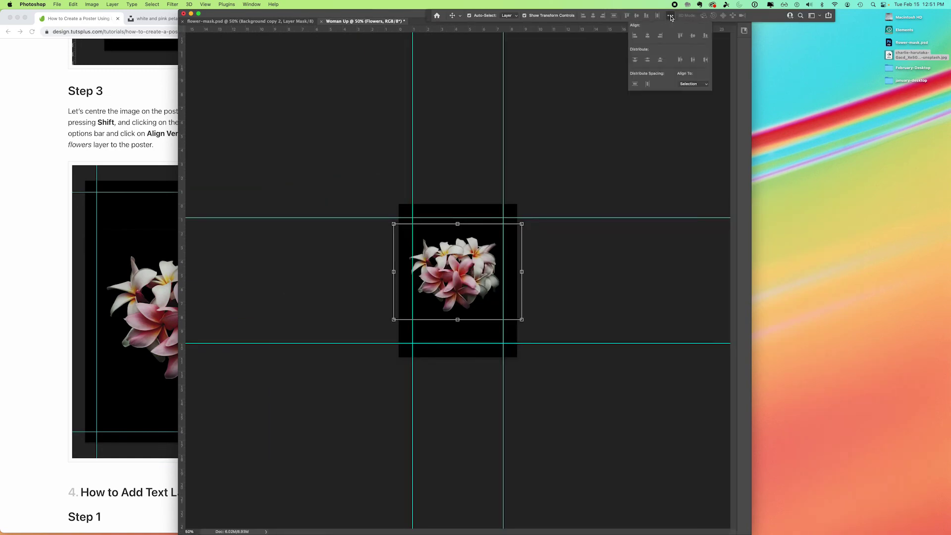
{"action": "left_click", "coordinate": [691, 85]}
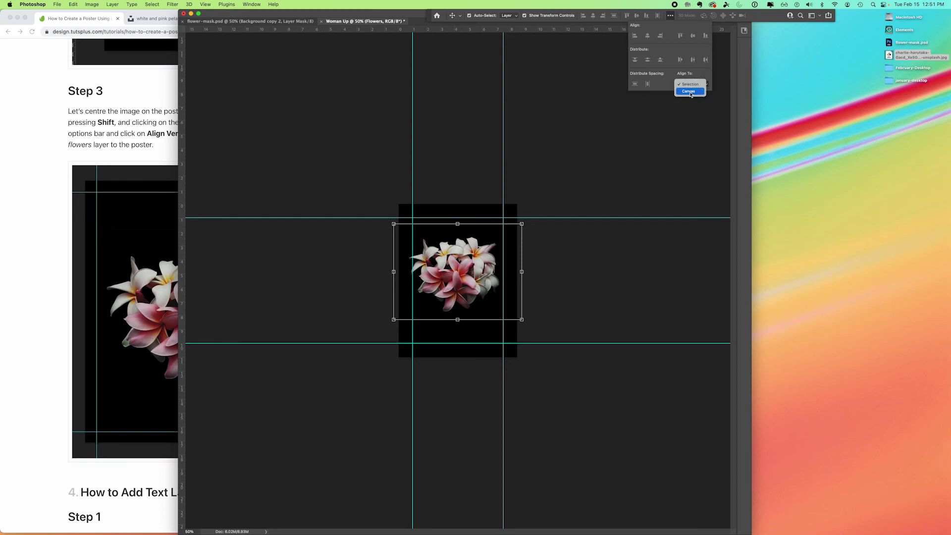
{"action": "left_click", "coordinate": [692, 94]}
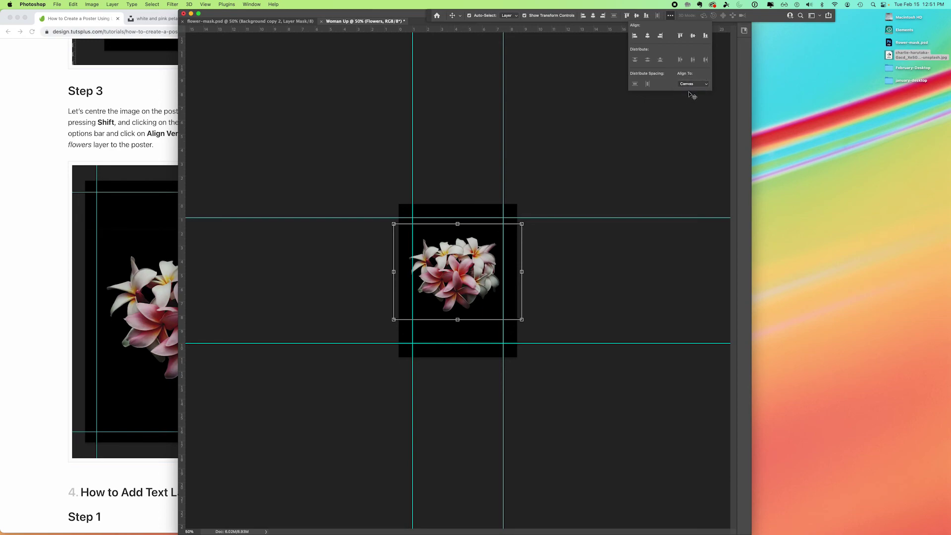
{"action": "left_click", "coordinate": [648, 36]}
- Nudge the flowers back to the poster centre, then bring up the tutorial
{"action": "left_click", "coordinate": [456, 272]}
{"action": "mouse_move", "coordinate": [457, 271]}
{"action": "left_mouse_down"}
{"action": "mouse_move", "coordinate": [449, 273]}
{"action": "mouse_move", "coordinate": [460, 274]}
{"action": "left_mouse_up"}
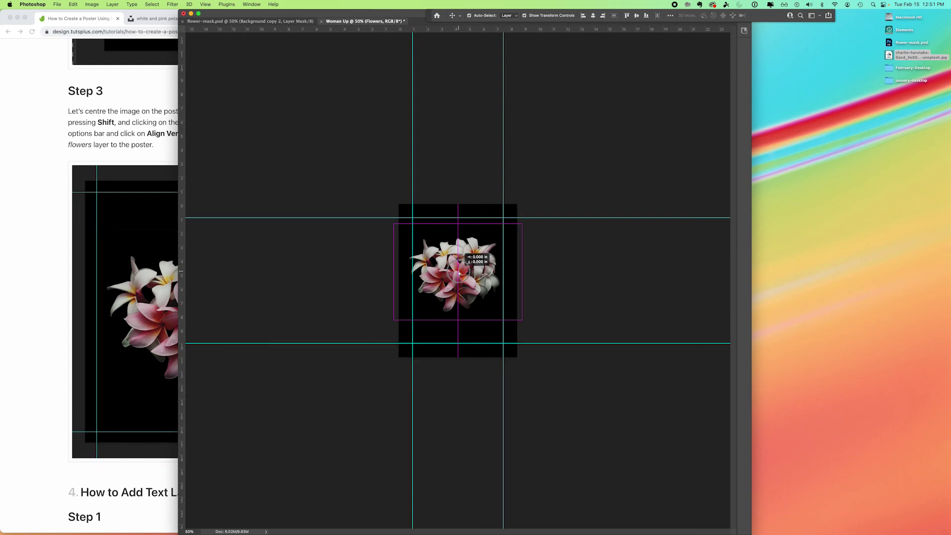
{"action": "mouse_move", "coordinate": [459, 272]}
{"action": "left_mouse_down"}
{"action": "mouse_move", "coordinate": [449, 273]}
{"action": "mouse_move", "coordinate": [462, 274]}
{"action": "left_mouse_up"}
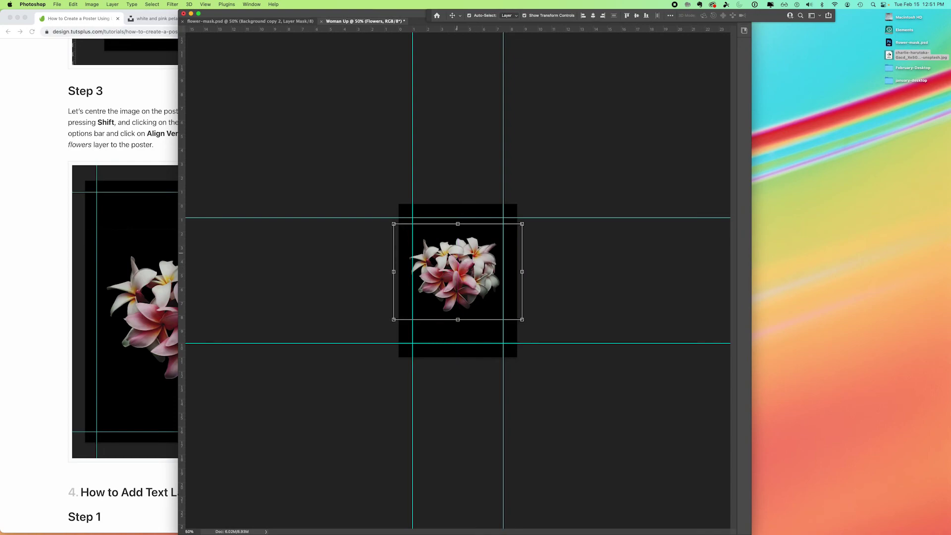
{"action": "key", "text": "super+Tab"}
{"action": "left_click_drag", "start_coordinate": [374, 251], "coordinate": [370, 268]}
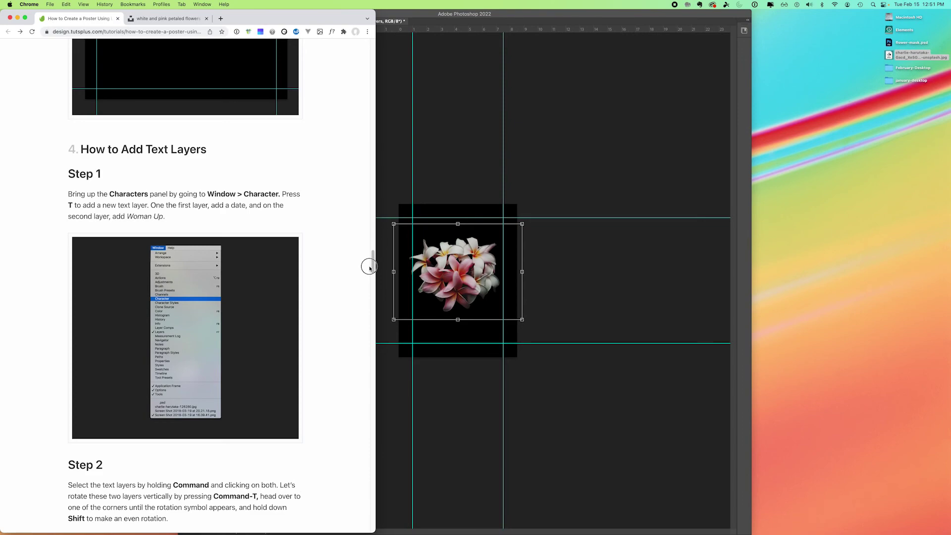
- Scroll the tutorial to the How to Add Text Layers section, then return to Photoshop
{"action": "scroll", "coordinate": [370, 268], "scroll_direction": "down", "scroll_amount": 5}
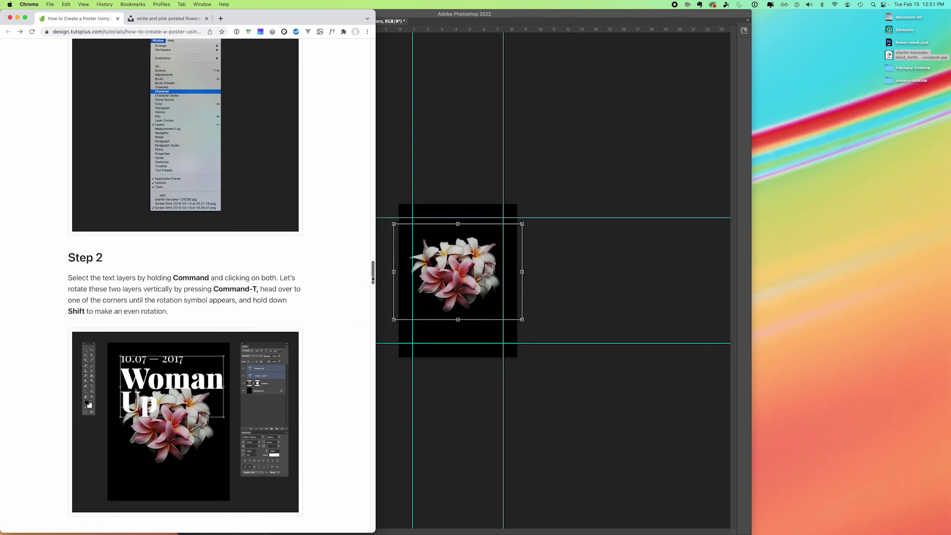
{"action": "left_click_drag", "start_coordinate": [373, 279], "coordinate": [371, 269]}
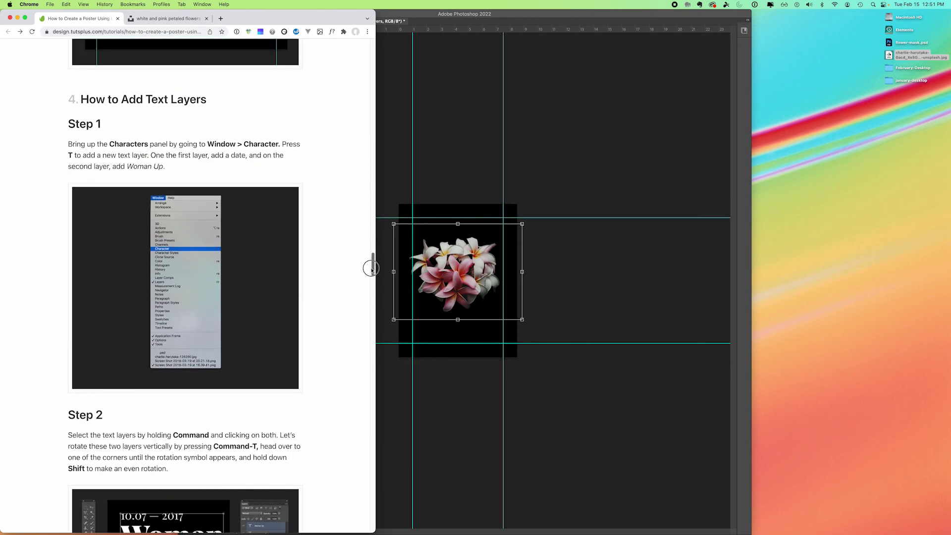
{"action": "left_click", "coordinate": [426, 180]}
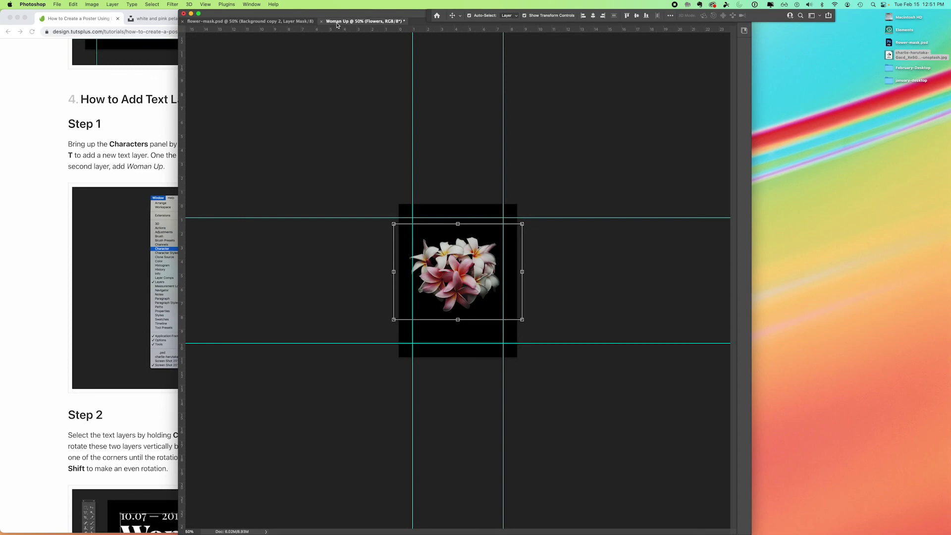
- Move the Photoshop window left and show the Character panel from the Window menu
{"action": "left_click_drag", "start_coordinate": [337, 23], "coordinate": [249, 23]}
{"action": "left_click", "coordinate": [258, 5]}
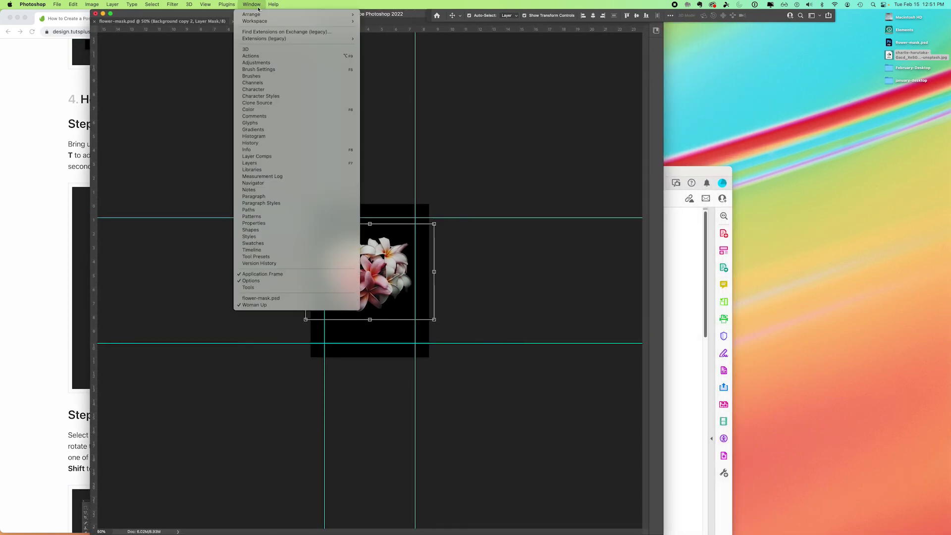
{"action": "mouse_move", "coordinate": [258, 22]}
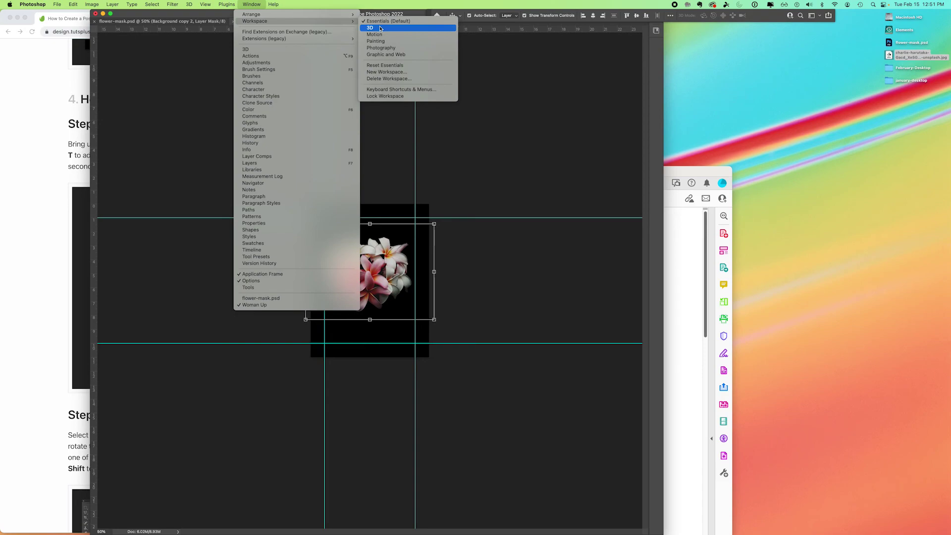
{"action": "mouse_move", "coordinate": [347, 15]}
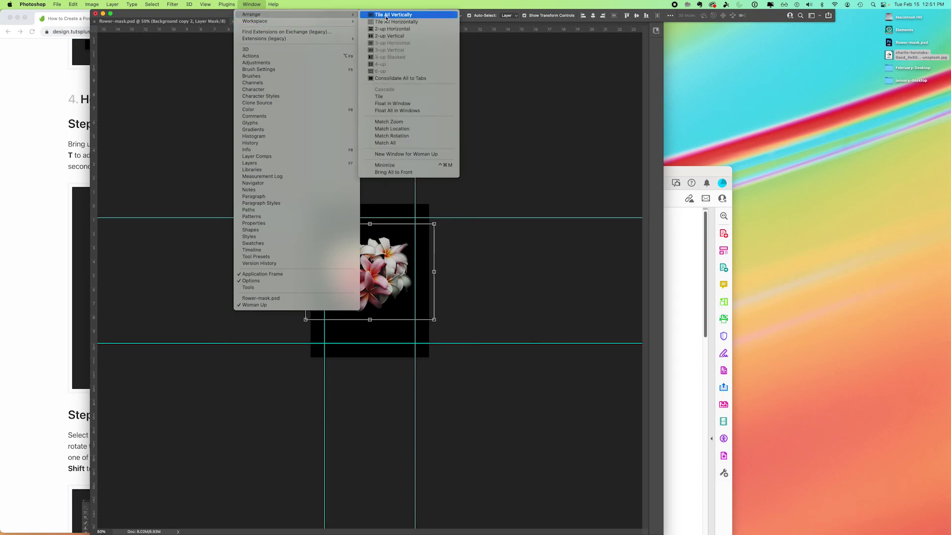
{"action": "left_click", "coordinate": [267, 89]}
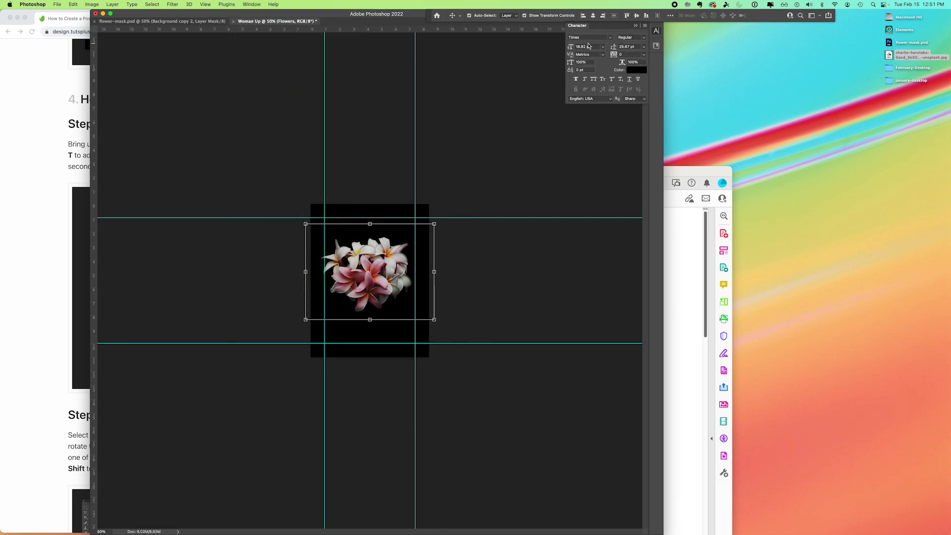
- Commit the flowers' transform and apply the Graphic and Web workspace
{"action": "key", "text": "Return"}
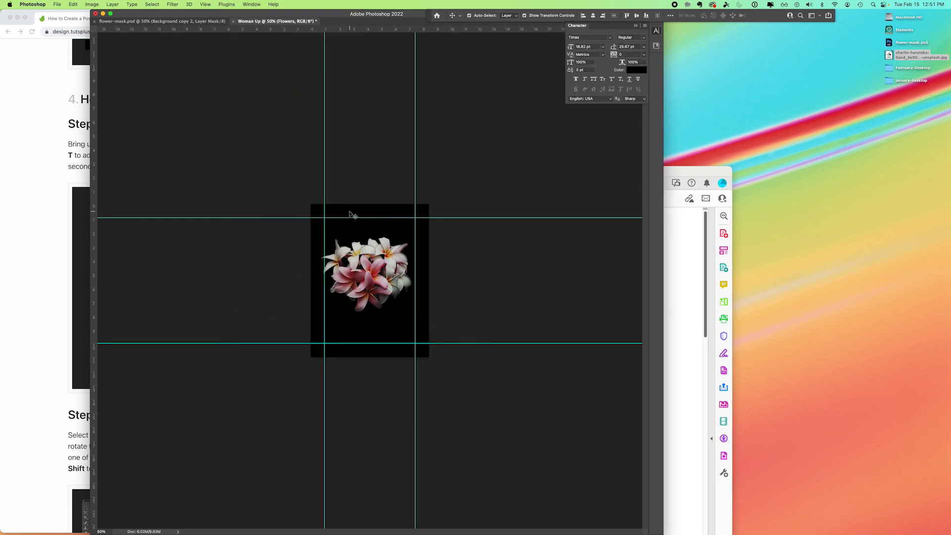
{"action": "left_click", "coordinate": [252, 4]}
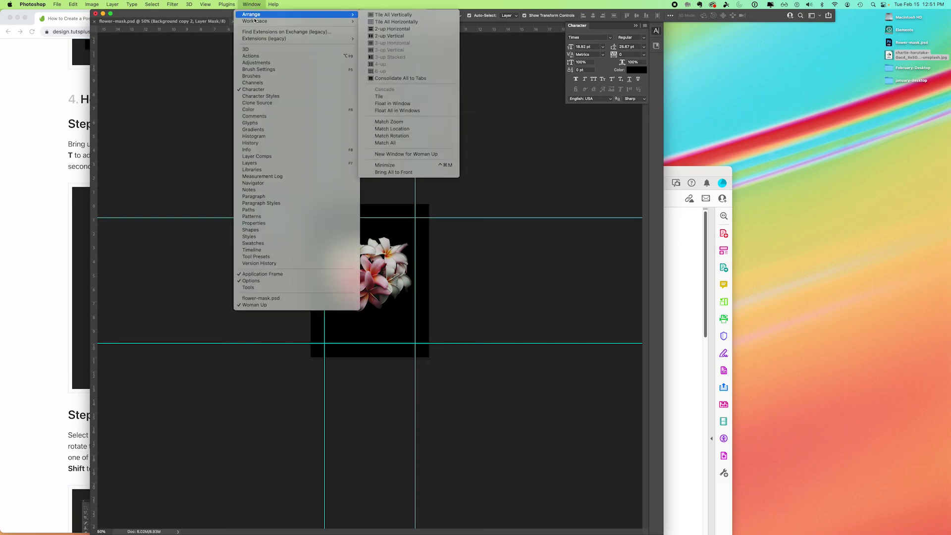
{"action": "mouse_move", "coordinate": [322, 21]}
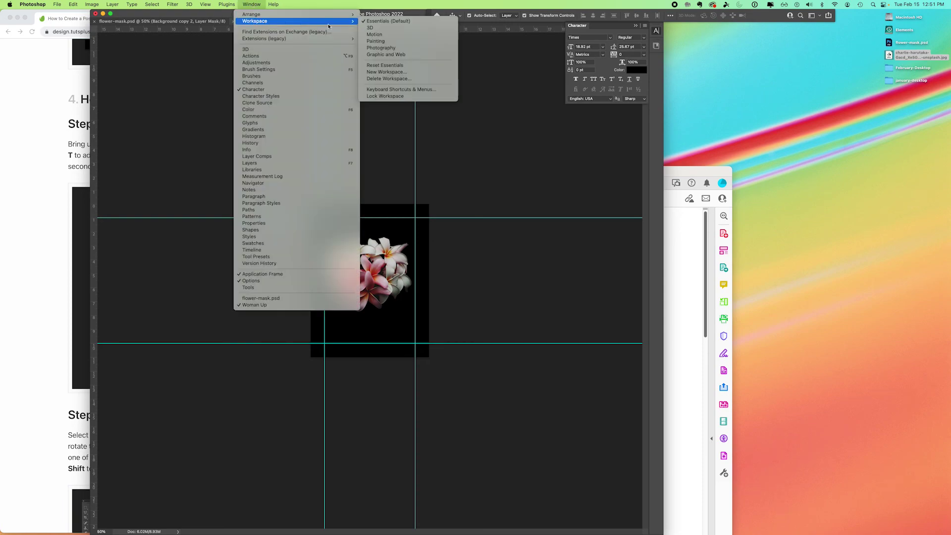
{"action": "left_click", "coordinate": [386, 54]}
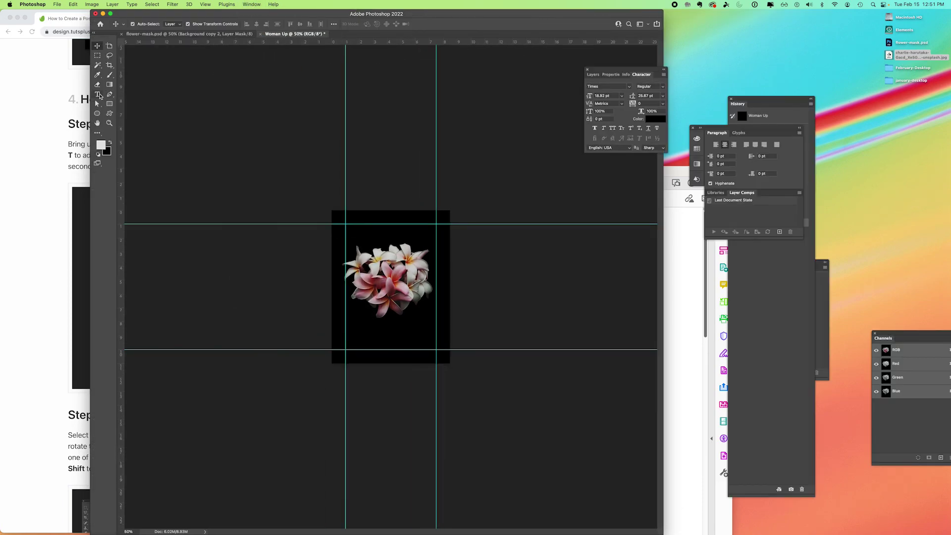
- Add a new text layer above the flowers and set its colour to white (#ffffff)
{"action": "key", "text": "t"}
{"action": "left_click", "coordinate": [362, 236]}
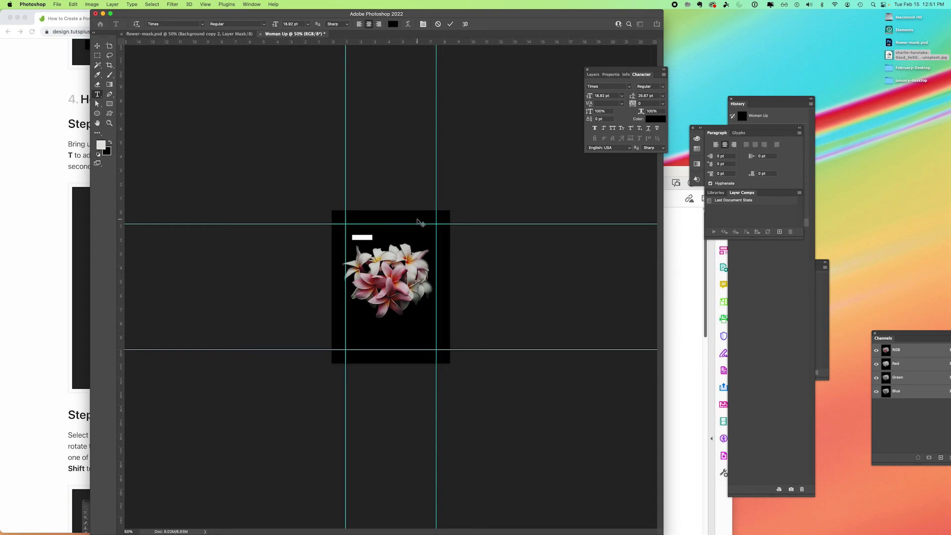
{"action": "key", "text": "BackSpace"}
{"action": "left_click", "coordinate": [361, 236]}
{"action": "key", "text": "ctrl+a"}
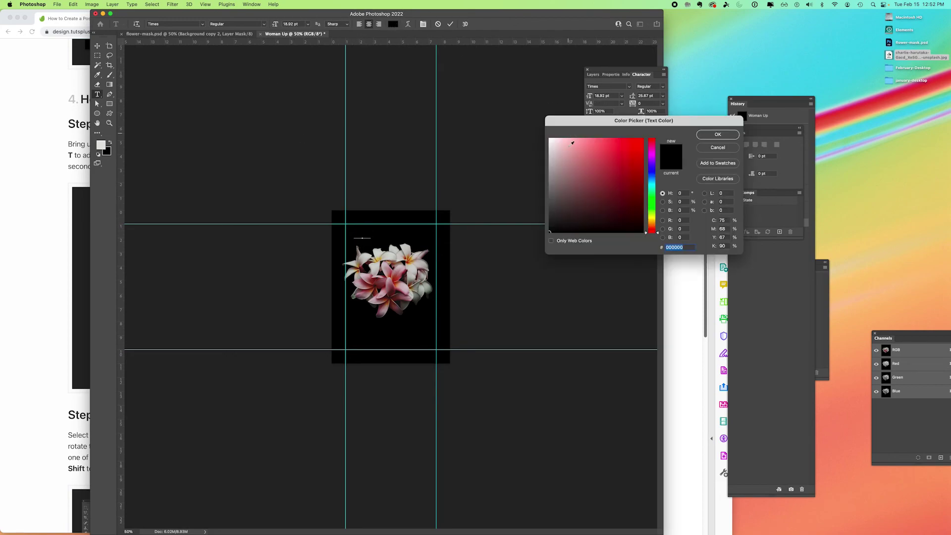
{"action": "left_click", "coordinate": [549, 139]}
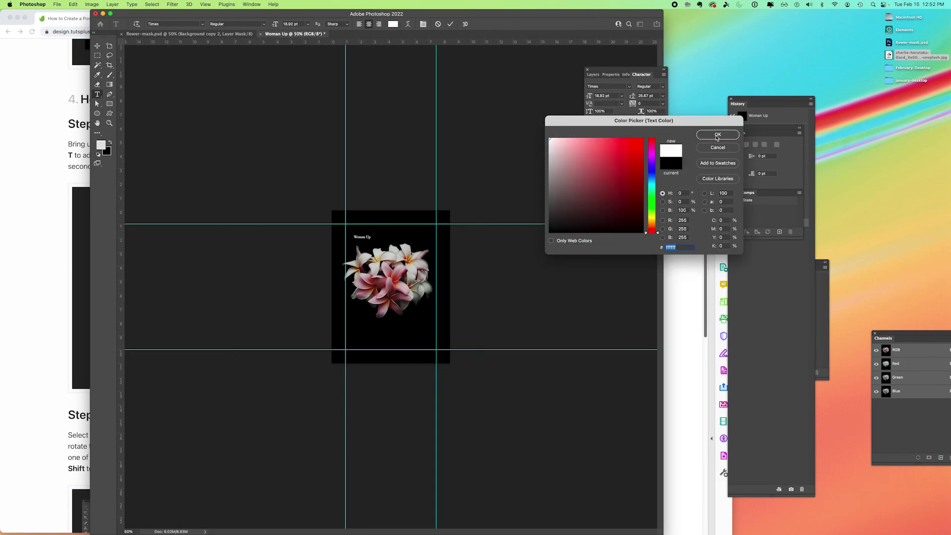
{"action": "left_click", "coordinate": [717, 135]}
- Read the tutorial's next step and return to the poster
{"action": "left_click", "coordinate": [44, 145]}
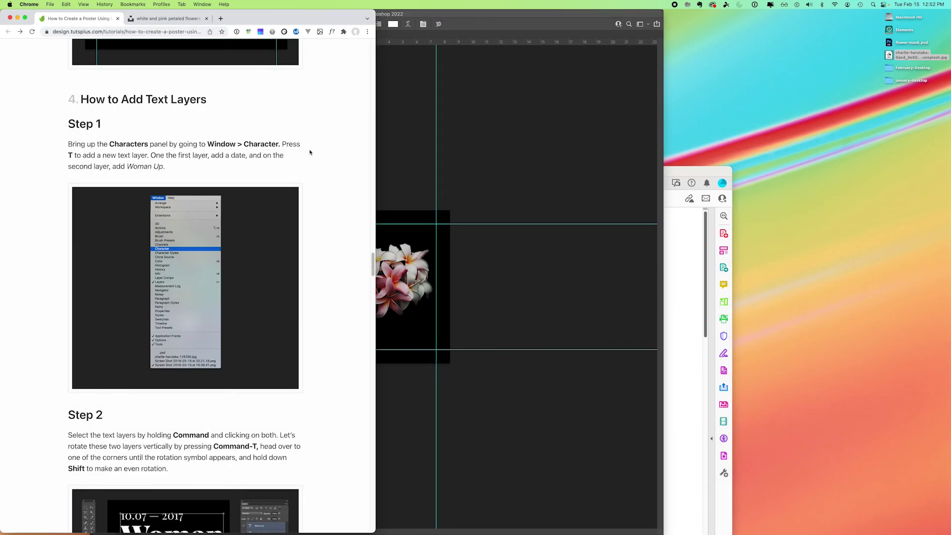
{"action": "left_click_drag", "start_coordinate": [372, 264], "coordinate": [373, 268]}
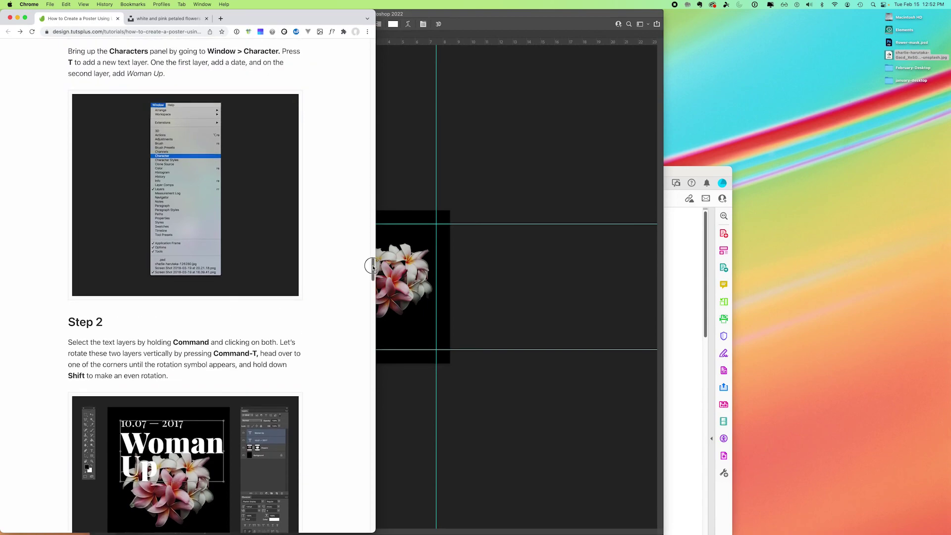
{"action": "left_click", "coordinate": [445, 166]}
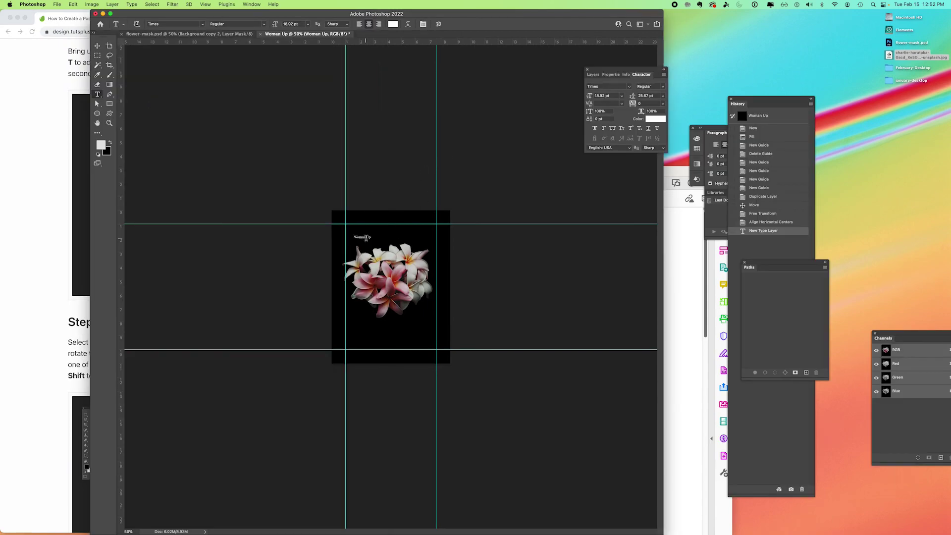
- Set the Woman Up text in Playfair Display
{"action": "left_click", "coordinate": [162, 24]}
{"action": "type", "text": "Playfair Display"}
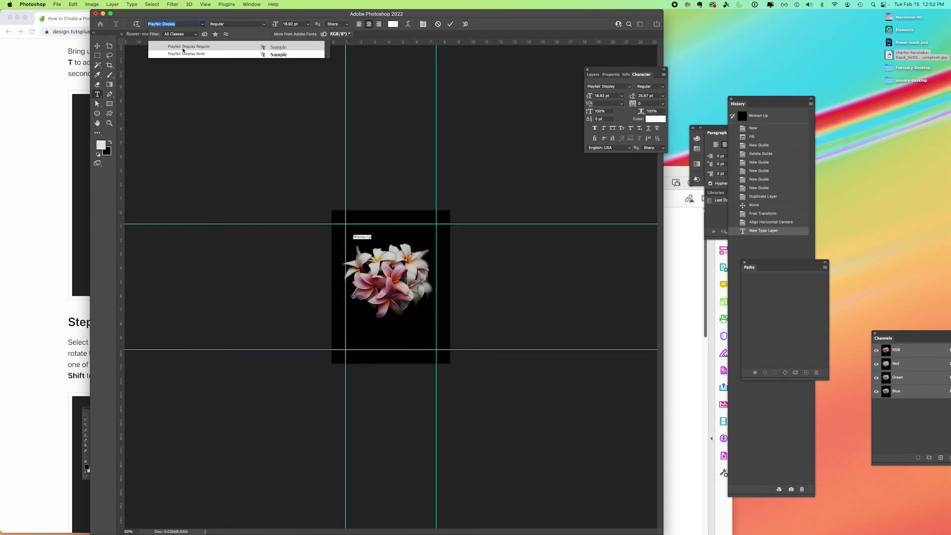
{"action": "left_click", "coordinate": [183, 46]}
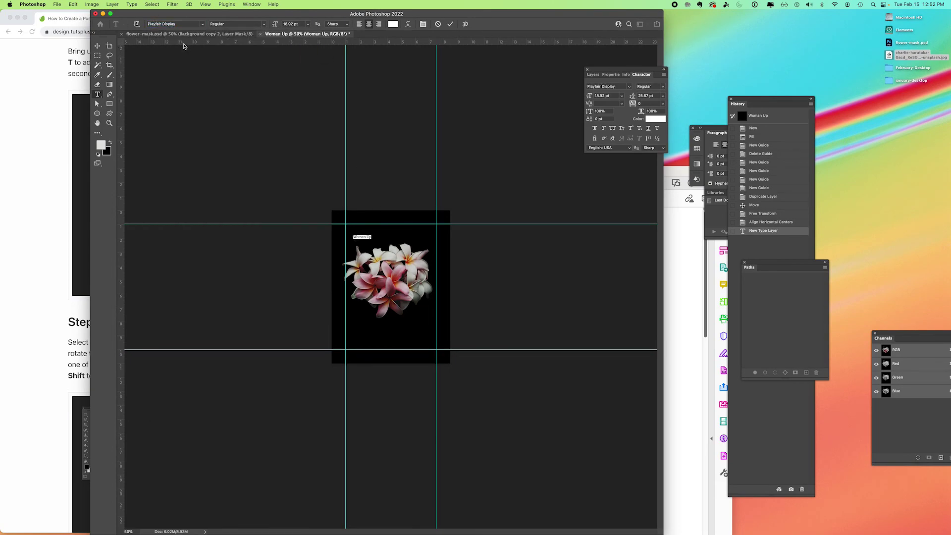
{"action": "left_click", "coordinate": [97, 46]}
- Scale Woman Up to about 118.99 pt, stretched across the poster above the flowers
{"action": "key", "text": "super+t"}
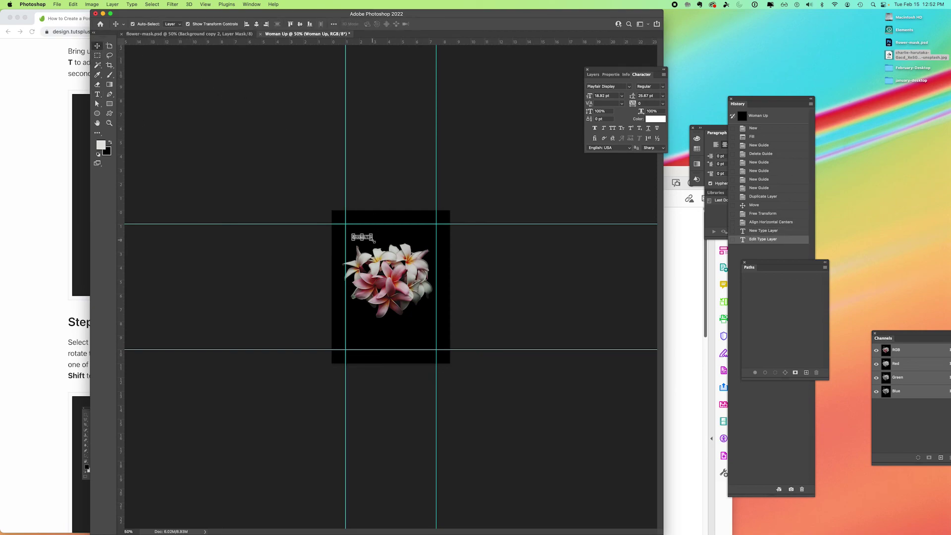
{"action": "left_click_drag", "start_coordinate": [372, 239], "coordinate": [434, 272]}
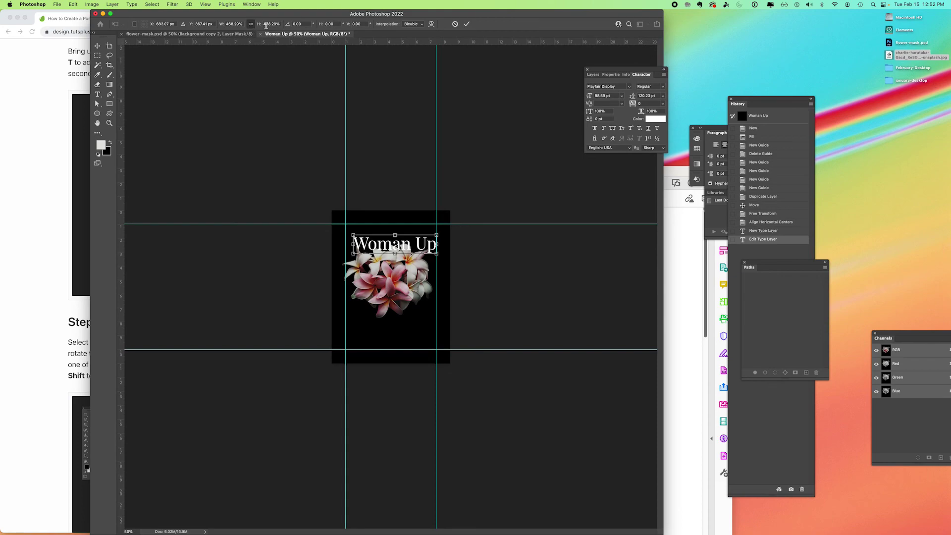
{"action": "mouse_move", "coordinate": [436, 226]}
{"action": "left_mouse_down"}
{"action": "mouse_move", "coordinate": [465, 219]}
{"action": "mouse_move", "coordinate": [465, 231]}
{"action": "mouse_move", "coordinate": [420, 226]}
{"action": "left_mouse_up"}
{"action": "key", "text": "Return"}
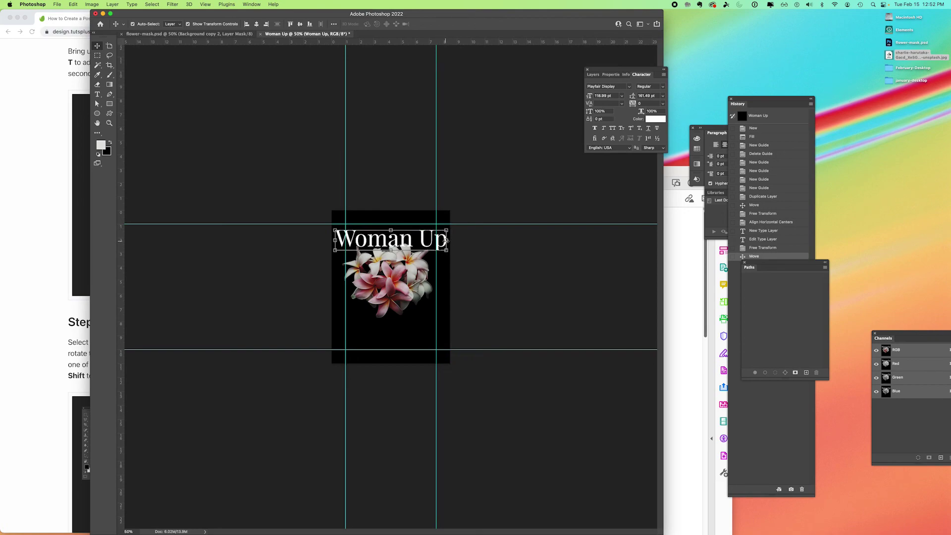
{"action": "left_click", "coordinate": [32, 296]}
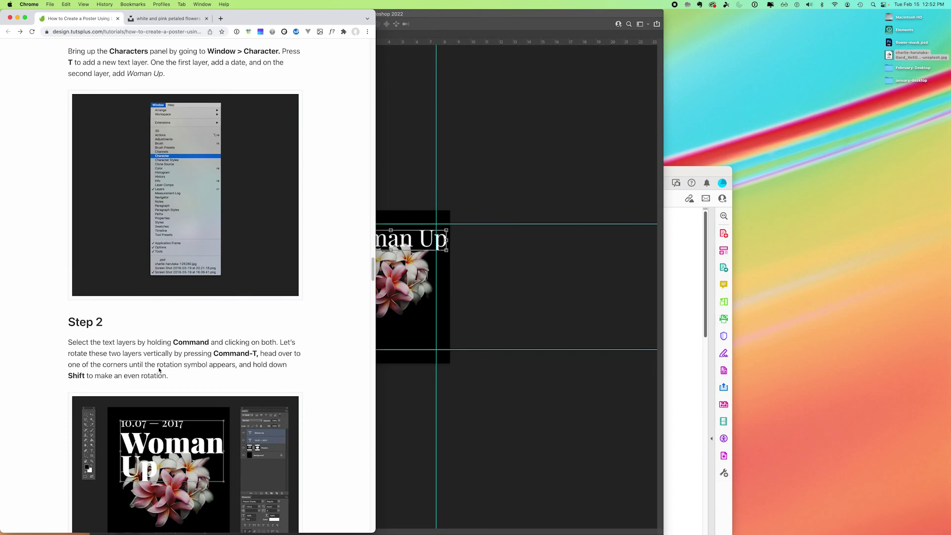
{"action": "left_click", "coordinate": [403, 142]}
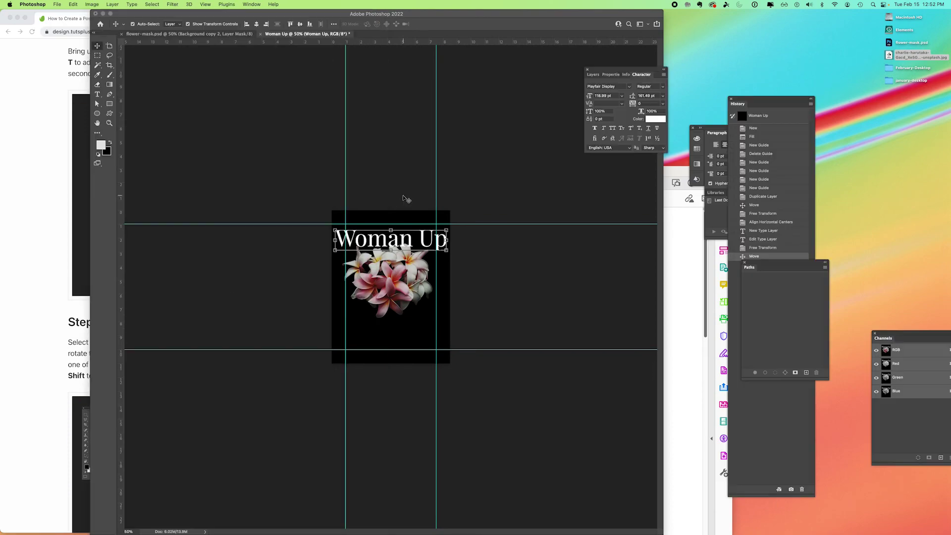
{"action": "left_click", "coordinate": [97, 94]}
- Type the date '10.07 — 2017' as a new text layer
{"action": "left_click", "coordinate": [365, 320]}
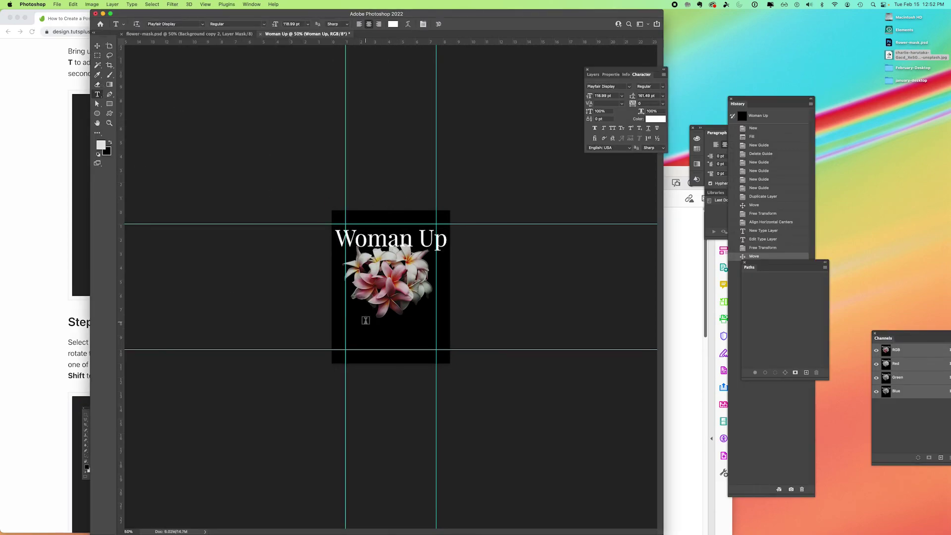
{"action": "key", "text": "BackSpace"}
{"action": "left_click", "coordinate": [46, 382]}
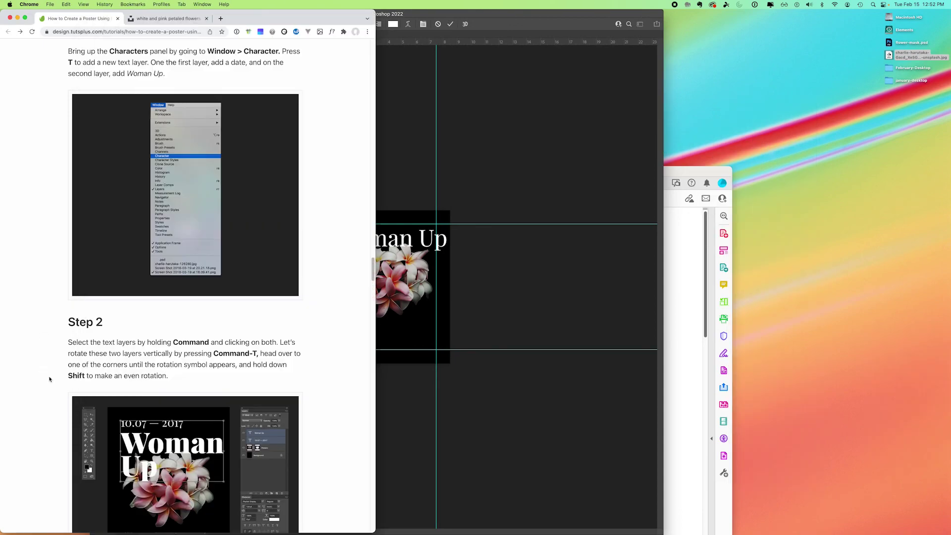
{"action": "left_click", "coordinate": [515, 310]}
{"action": "type", "text": "10.07 — 20"}
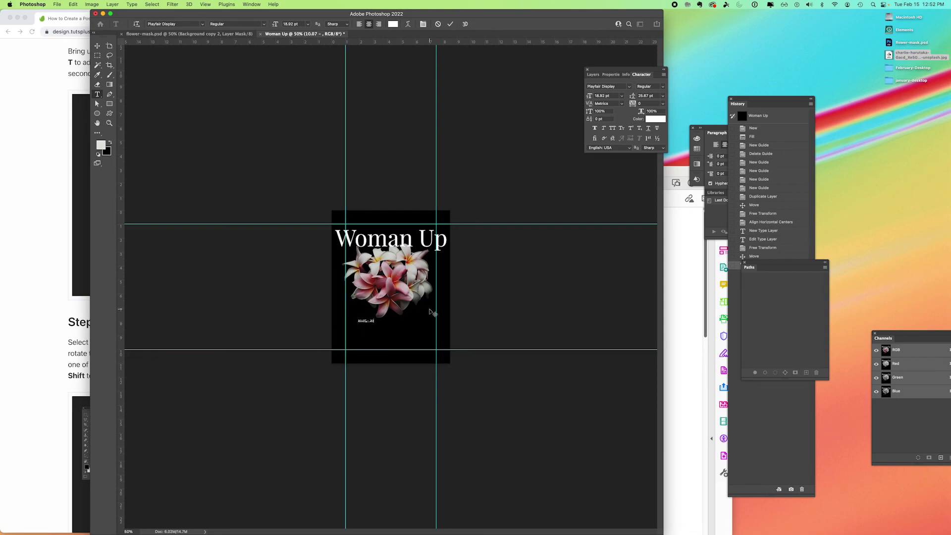
{"action": "type", "text": "17"}
{"action": "left_click", "coordinate": [98, 45]}
- Move the date up to the top guide and resize it just above the title
{"action": "left_click", "coordinate": [44, 260]}
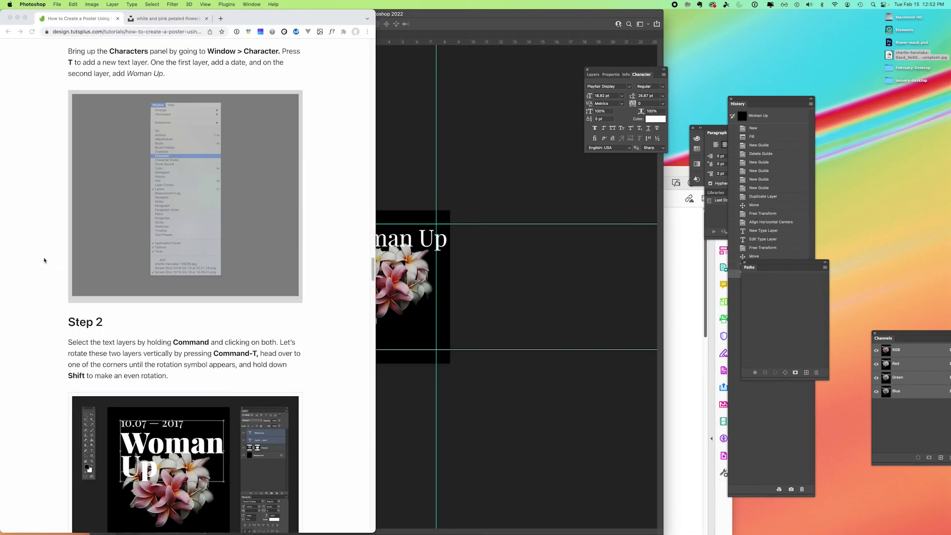
{"action": "left_click", "coordinate": [425, 413]}
{"action": "left_click_drag", "start_coordinate": [375, 325], "coordinate": [404, 210]}
{"action": "key", "text": "super+t"}
{"action": "key", "text": "Return"}
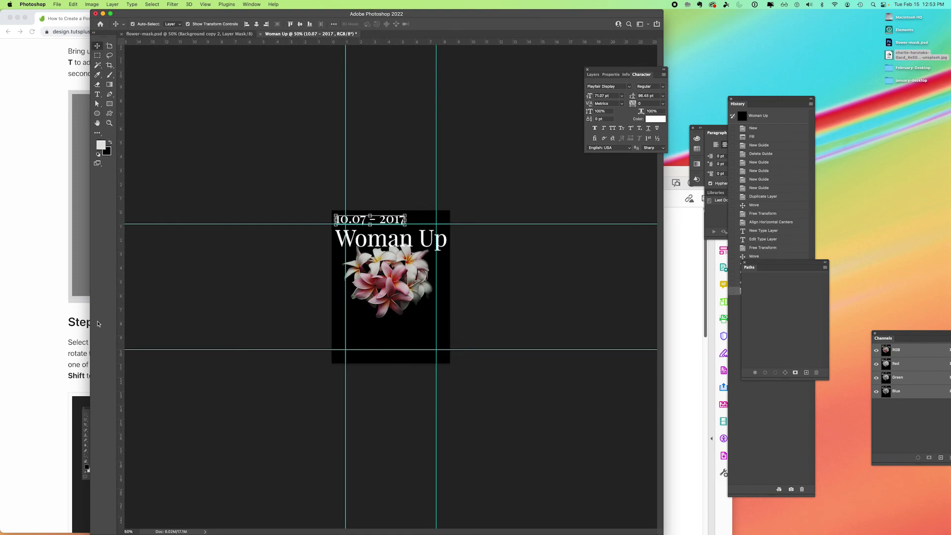
{"action": "double_click", "coordinate": [71, 338]}
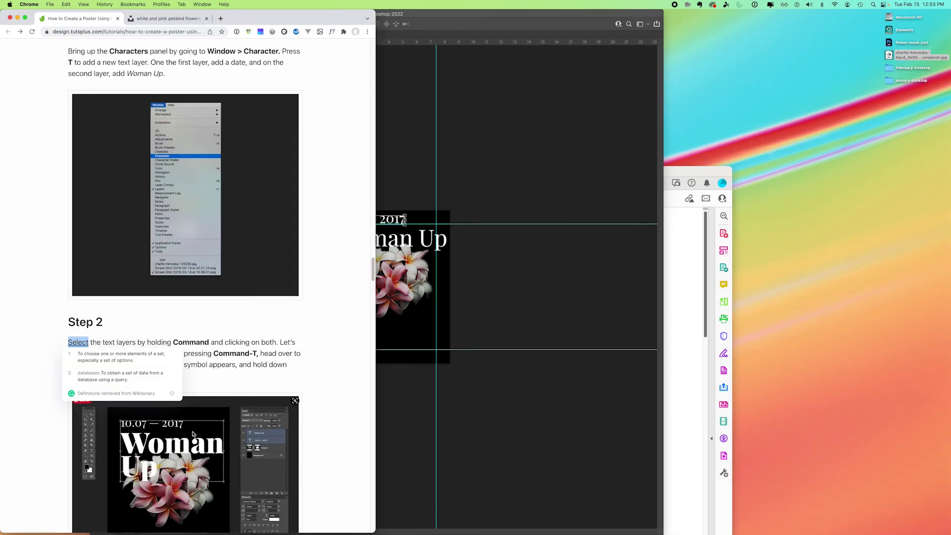
{"action": "left_click", "coordinate": [494, 297]}
{"action": "left_click_drag", "start_coordinate": [407, 226], "coordinate": [367, 222]}
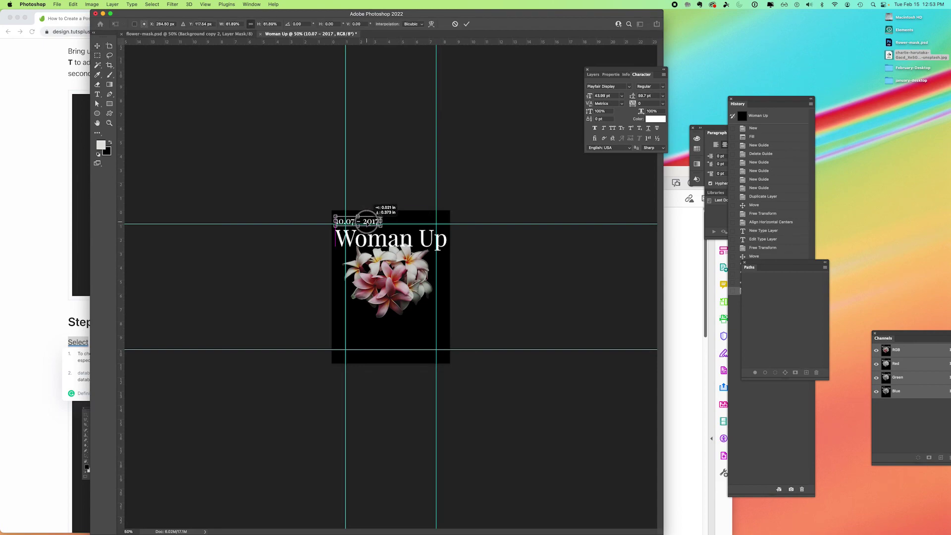
{"action": "key", "text": "Return"}
- Check the tutorial and return to the poster
{"action": "key", "text": "super+Tab"}
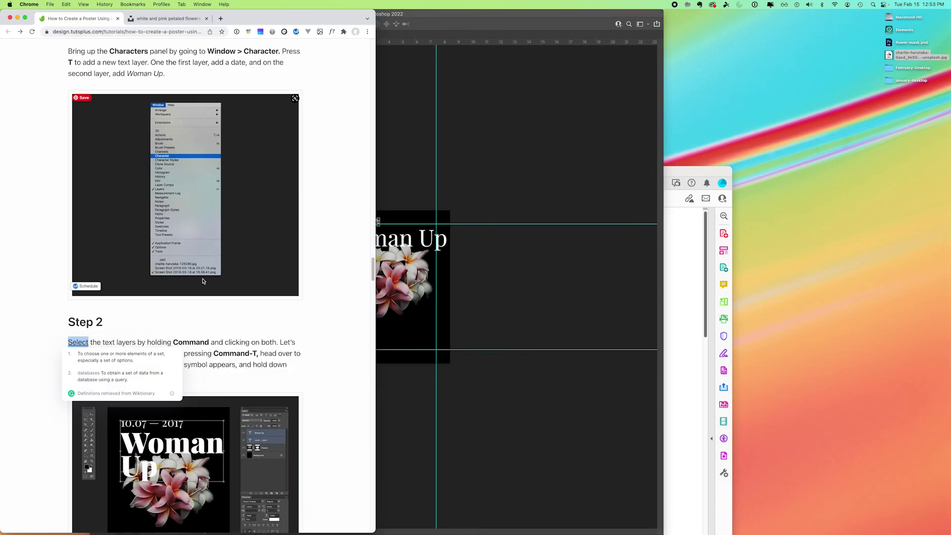
{"action": "left_click_drag", "start_coordinate": [373, 267], "coordinate": [366, 285]}
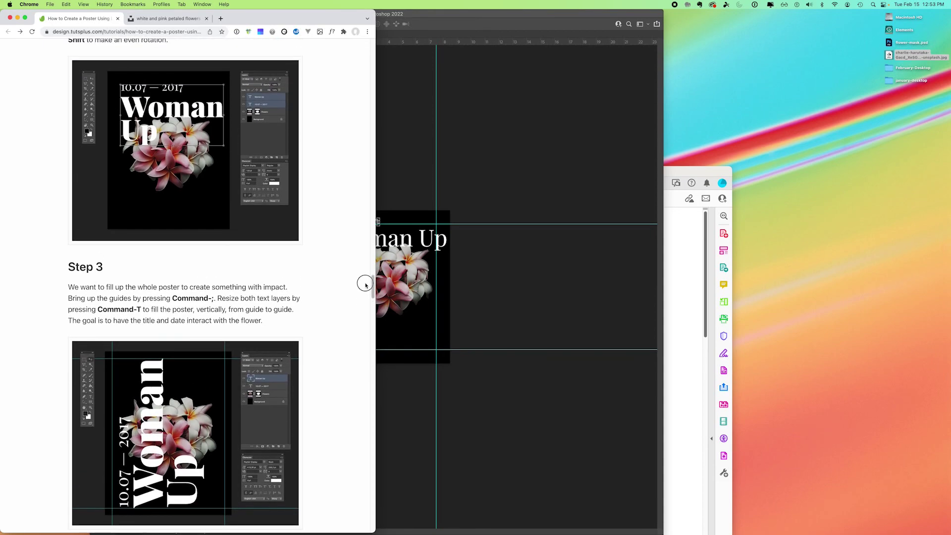
{"action": "left_click", "coordinate": [475, 249]}
- Make Woman Up bold, break it onto two lines and left-align it
{"action": "left_click", "coordinate": [97, 94]}
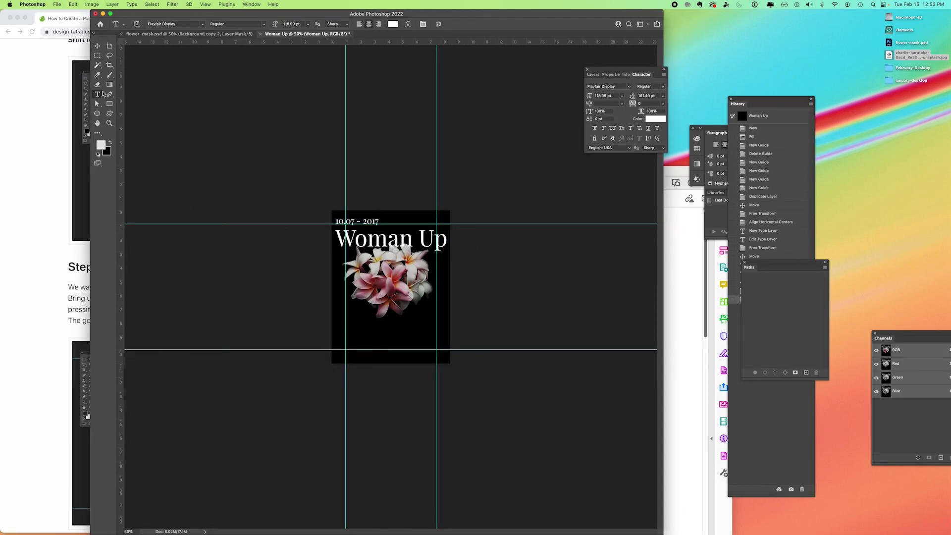
{"action": "left_click_drag", "start_coordinate": [331, 239], "coordinate": [474, 236]}
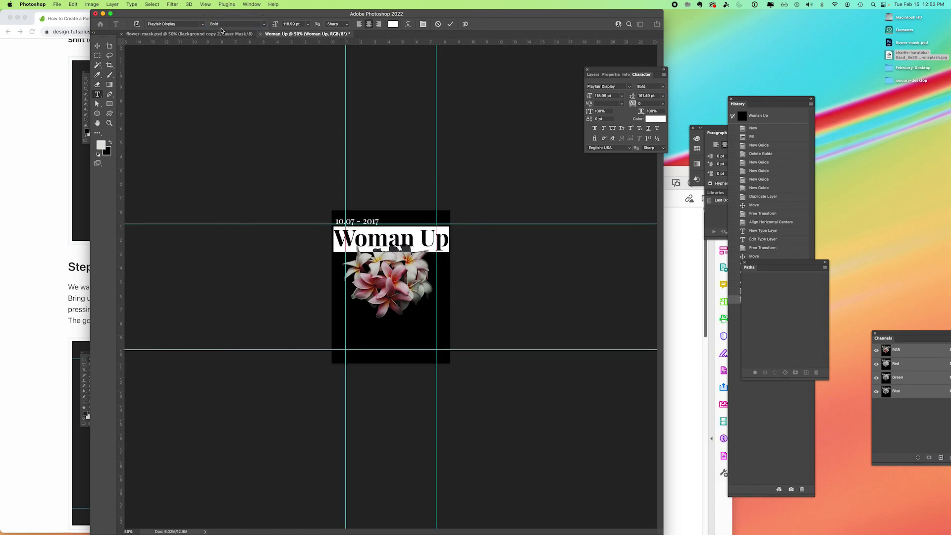
{"action": "left_click", "coordinate": [421, 236]}
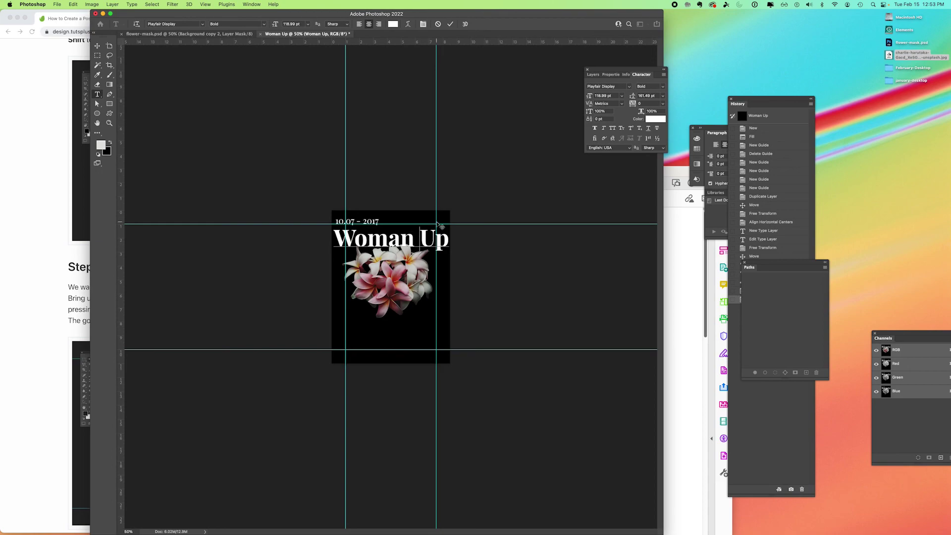
{"action": "key", "text": "Return"}
{"action": "left_click_drag", "start_coordinate": [350, 229], "coordinate": [460, 293]}
{"action": "left_click", "coordinate": [359, 25]}
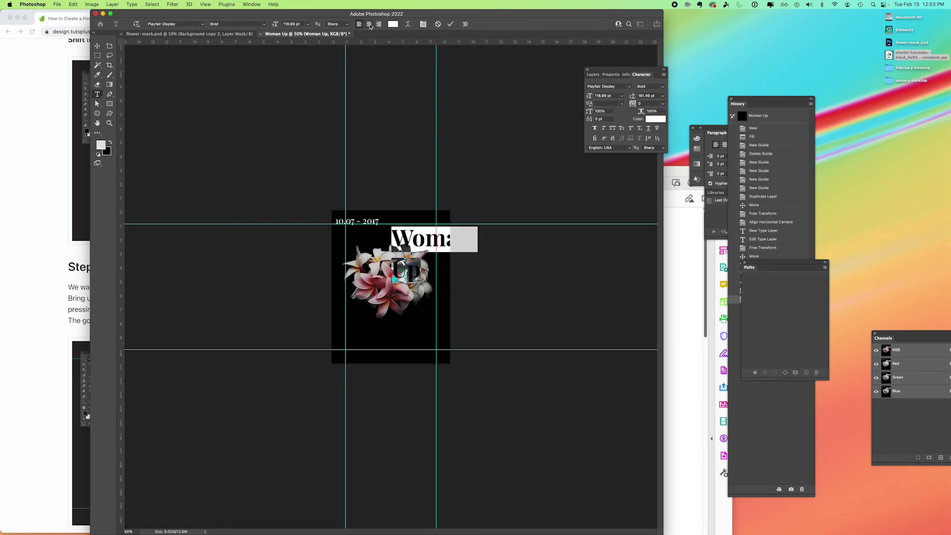
- Tighten the title's line spacing to 100 pt after trying 130 and 116
{"action": "left_click", "coordinate": [657, 95]}
{"action": "type", "text": "130"}
{"action": "key", "text": "Return"}
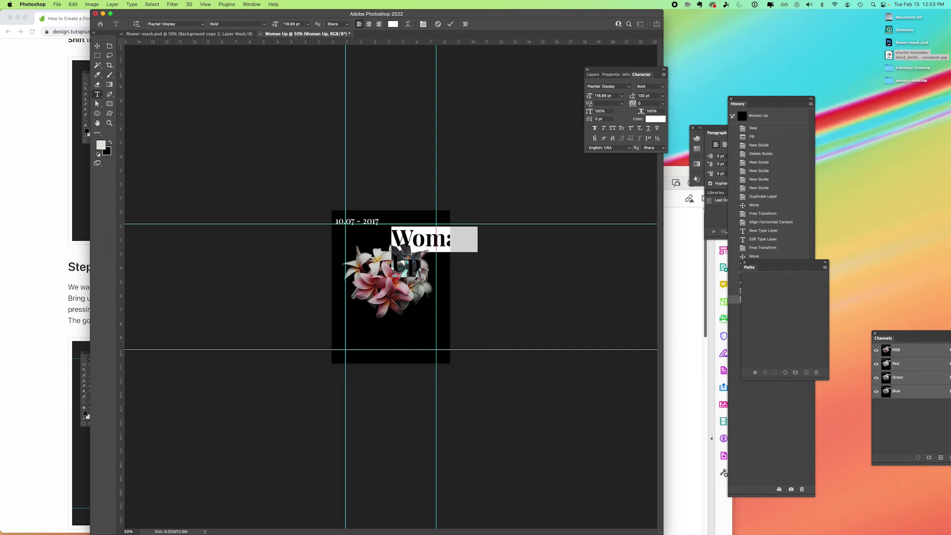
{"action": "left_click", "coordinate": [646, 95]}
{"action": "type", "text": "116"}
{"action": "key", "text": "Return"}
{"action": "left_click", "coordinate": [62, 342]}
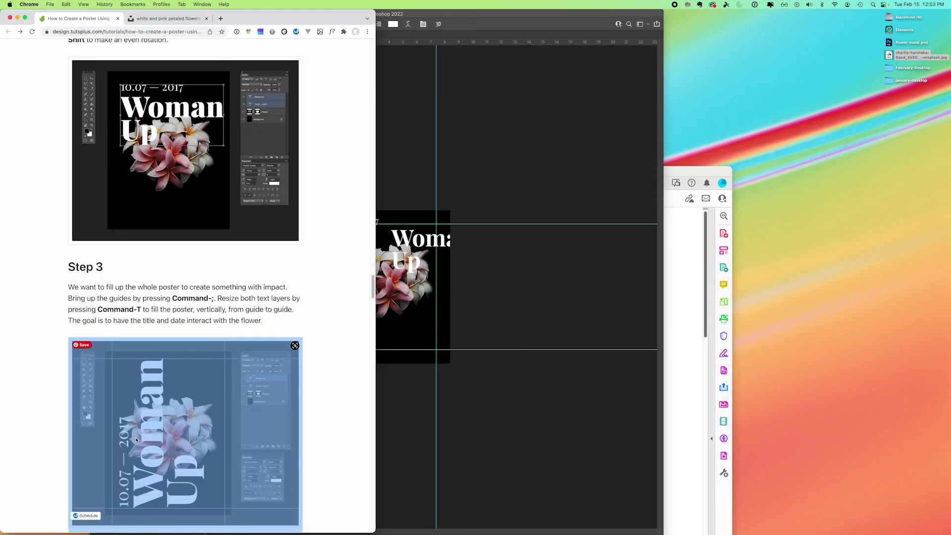
{"action": "left_click", "coordinate": [545, 202]}
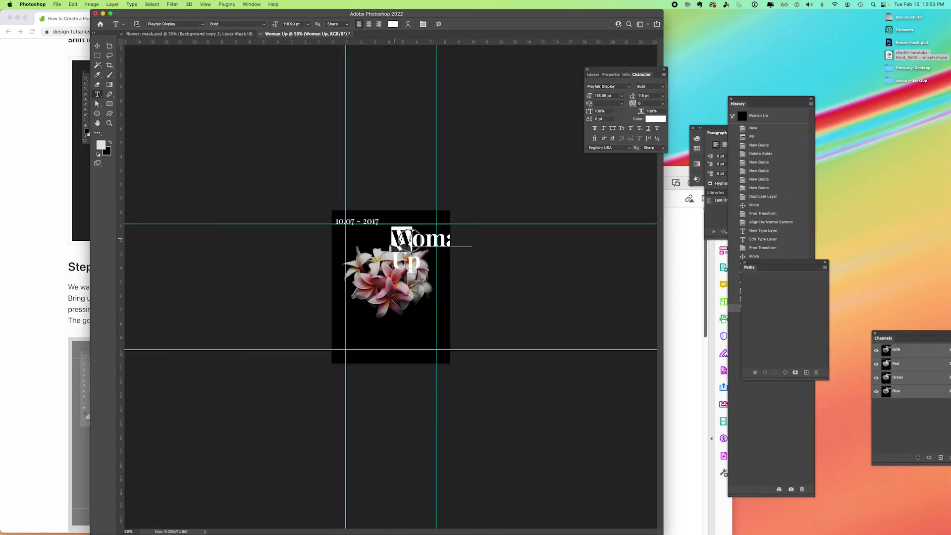
{"action": "double_click", "coordinate": [647, 95]}
{"action": "type", "text": "100"}
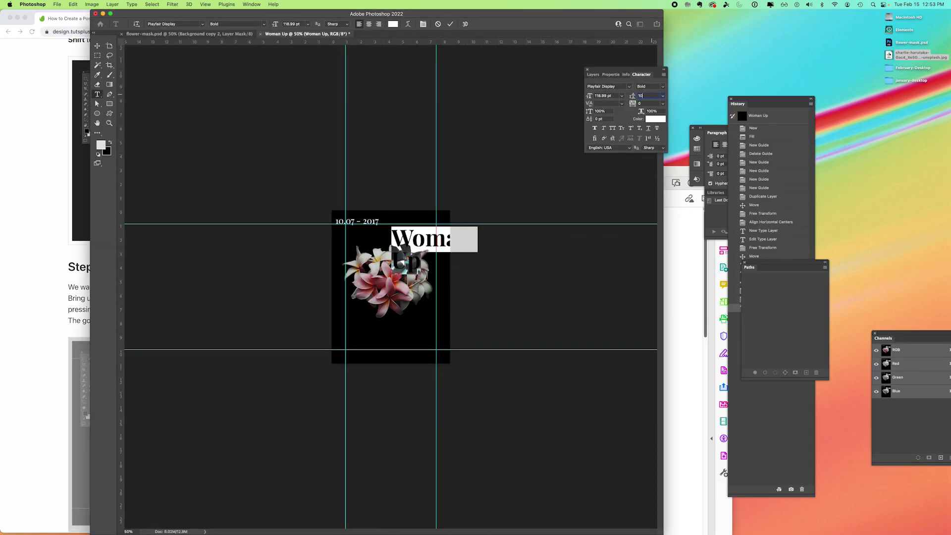
{"action": "key", "text": "Return"}
{"action": "left_click", "coordinate": [97, 46]}
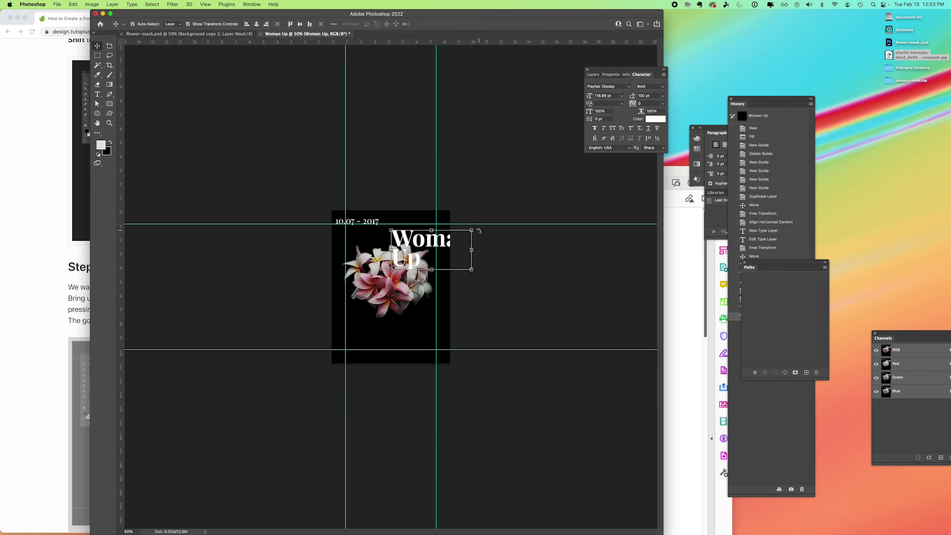
- Move the title onto the left guide, enlarge it about 120% and nudge it up
{"action": "left_click_drag", "start_coordinate": [402, 238], "coordinate": [347, 238]}
{"action": "key", "text": "super+t"}
{"action": "left_click_drag", "start_coordinate": [417, 270], "coordinate": [443, 285]}
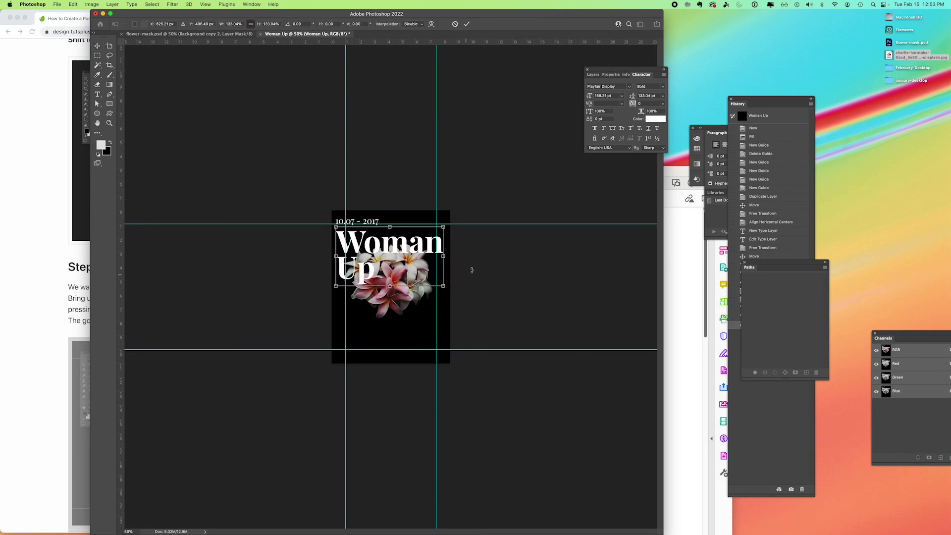
{"action": "key", "text": "Return"}
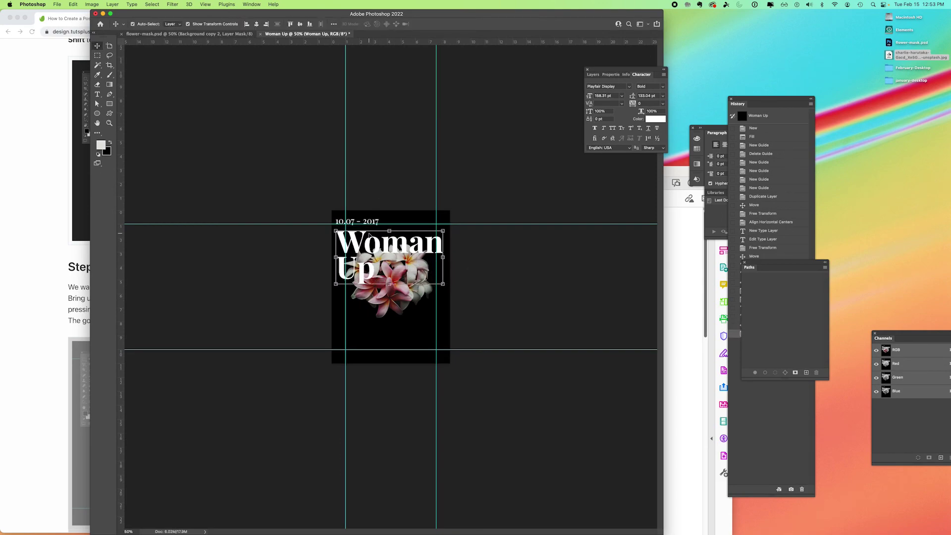
{"action": "key", "text": "Up"}
{"action": "key", "text": "Up"}
{"action": "key", "text": "Up"}
{"action": "key", "text": "Up"}
{"action": "key", "text": "Up"}
{"action": "key", "text": "Up"}
{"action": "key", "text": "Up"}
{"action": "key", "text": "Up"}
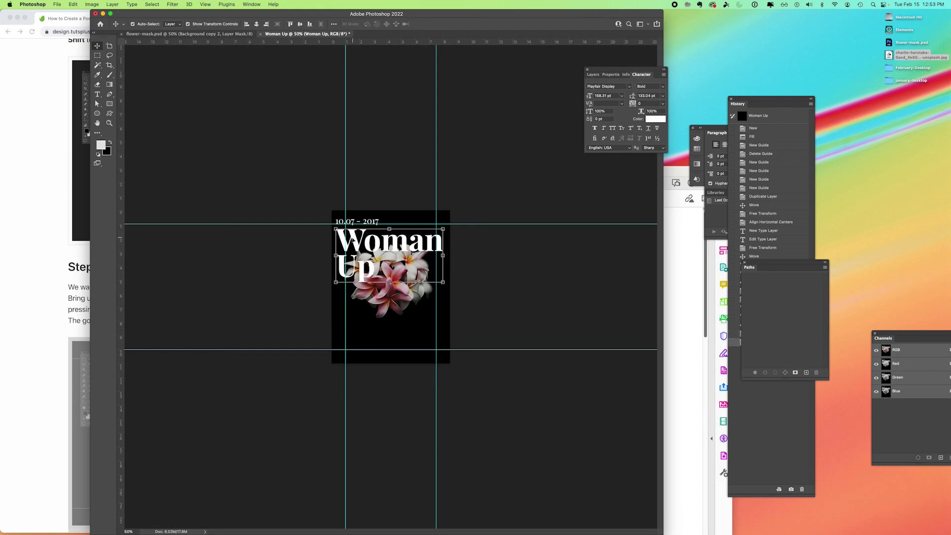
{"action": "left_click", "coordinate": [389, 195]}
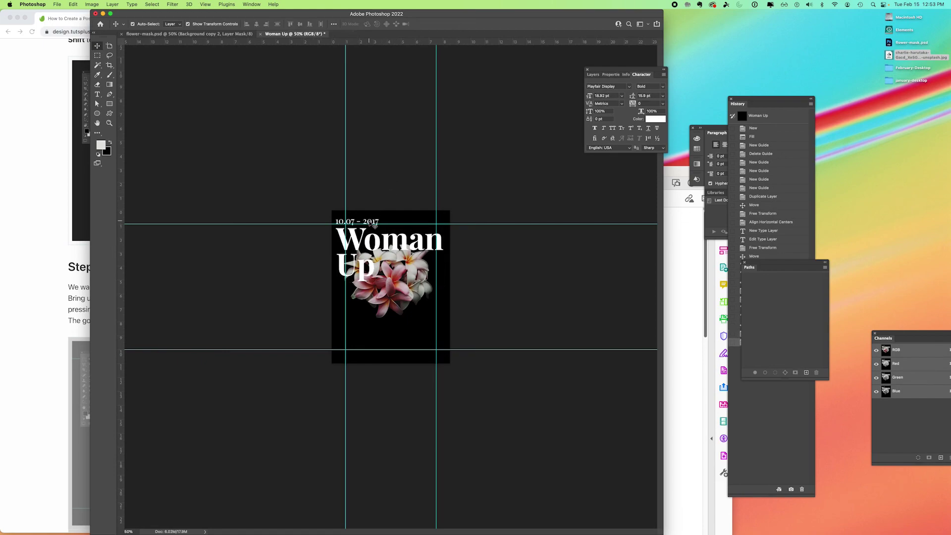
- Select the date and Woman Up text layers together and show the Layers panel
{"action": "left_click", "coordinate": [375, 223]}
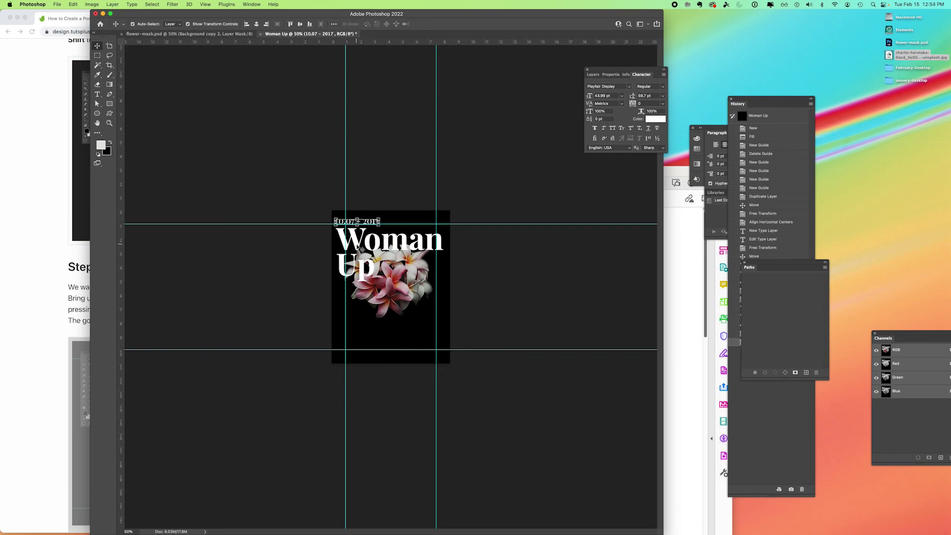
{"action": "left_click", "coordinate": [360, 243], "text": "shift"}
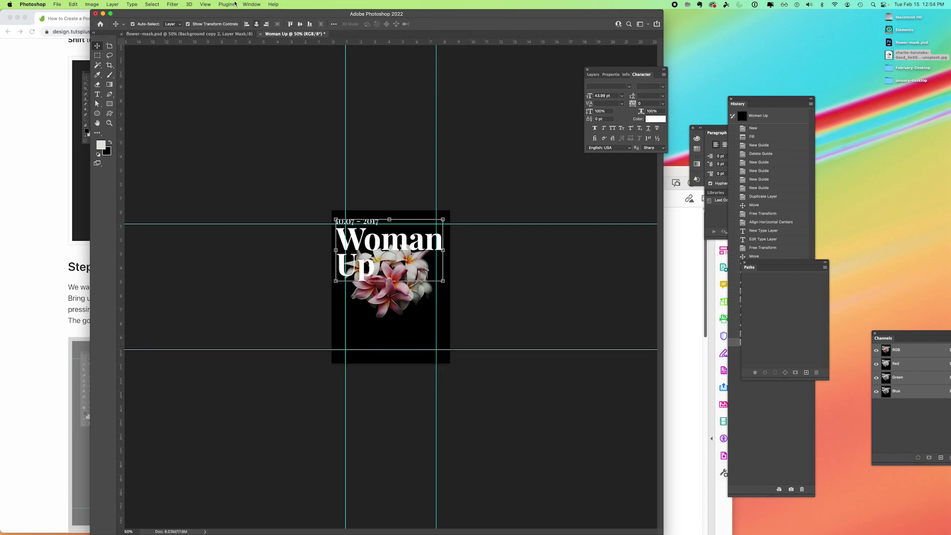
{"action": "left_click", "coordinate": [251, 4]}
{"action": "left_click", "coordinate": [267, 166]}
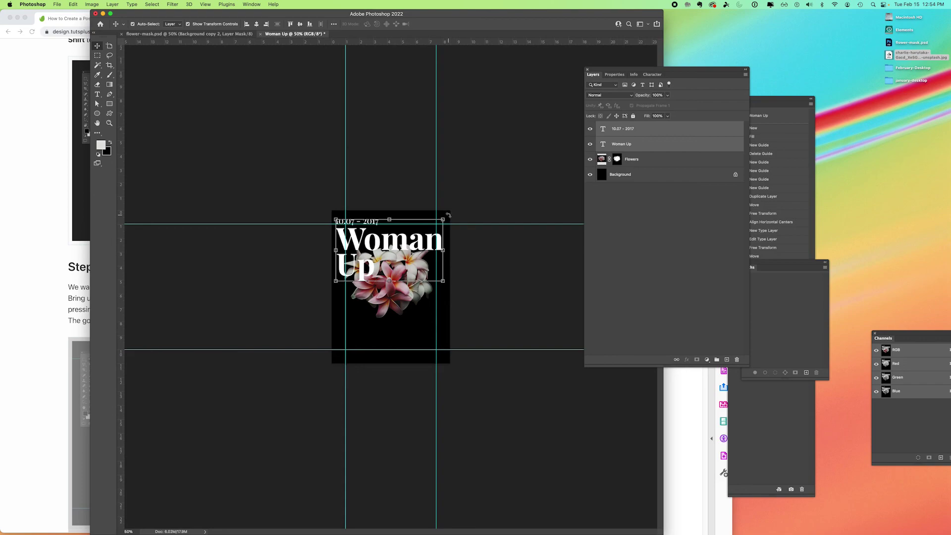
- Rotate both text layers 90° counterclockwise and scale them about 116.8% between the guides
{"action": "left_click_drag", "start_coordinate": [448, 215], "coordinate": [347, 153]}
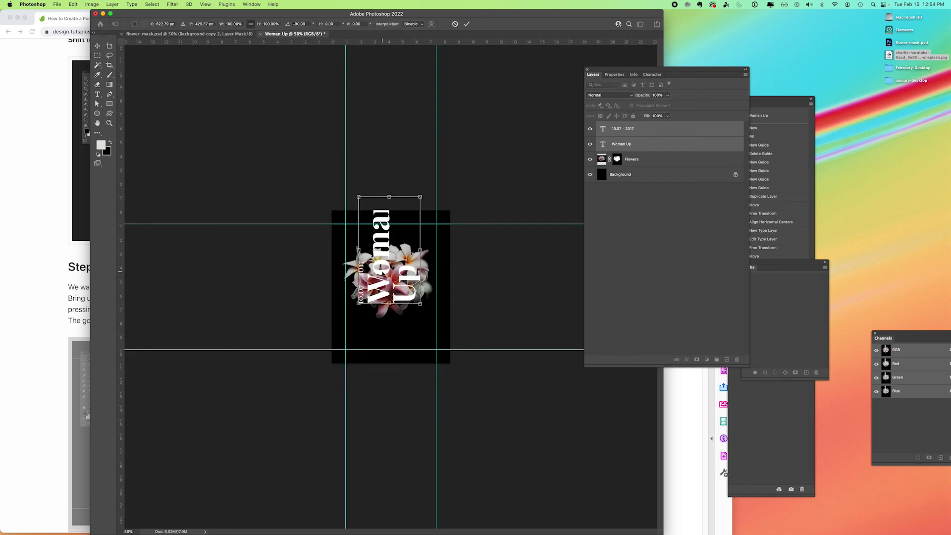
{"action": "left_click_drag", "start_coordinate": [388, 272], "coordinate": [377, 316]}
{"action": "left_click", "coordinate": [50, 362]}
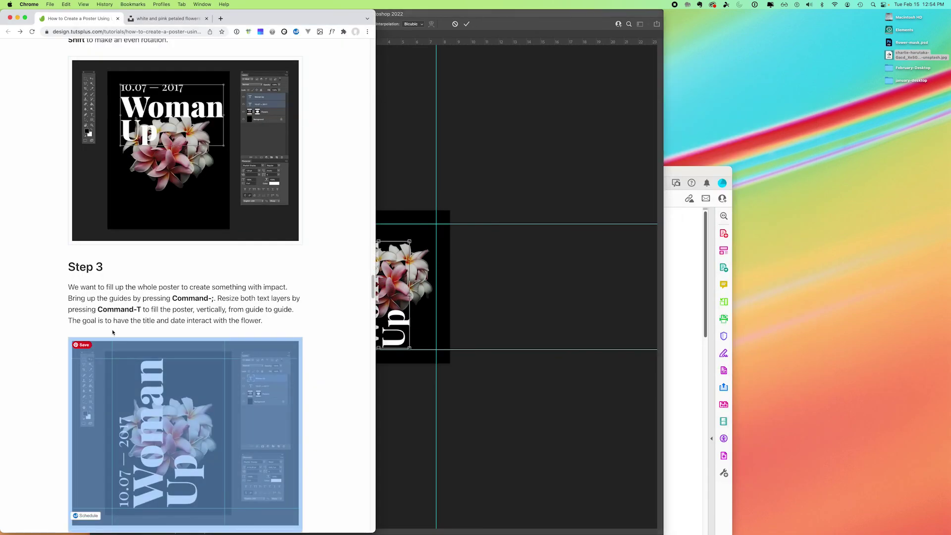
{"action": "scroll", "coordinate": [373, 288], "scroll_direction": "down", "scroll_amount": 2}
{"action": "scroll", "coordinate": [373, 289], "scroll_direction": "down", "scroll_amount": 5}
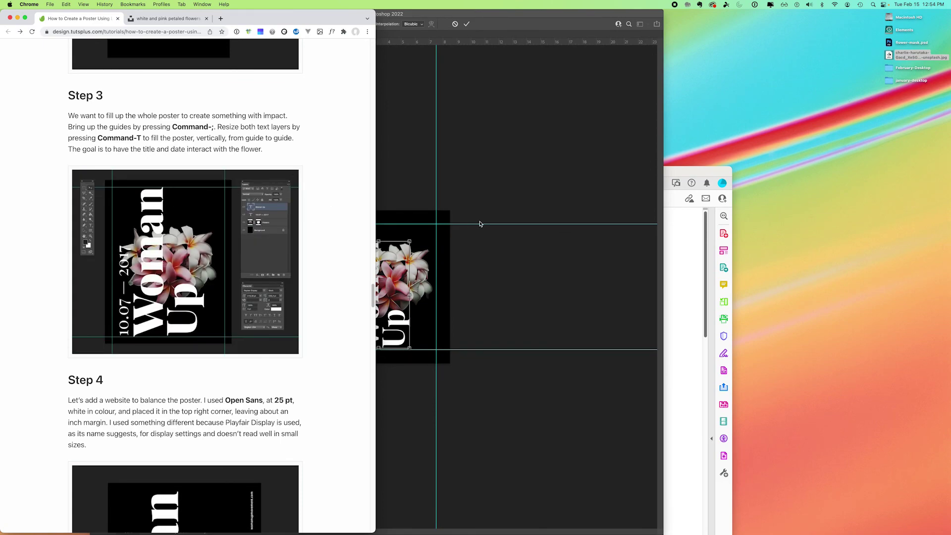
{"action": "left_click", "coordinate": [461, 235]}
{"action": "left_click_drag", "start_coordinate": [410, 241], "coordinate": [420, 224]}
- Shift the vertical text slightly right and commit the transform
{"action": "left_click_drag", "start_coordinate": [373, 286], "coordinate": [381, 287]}
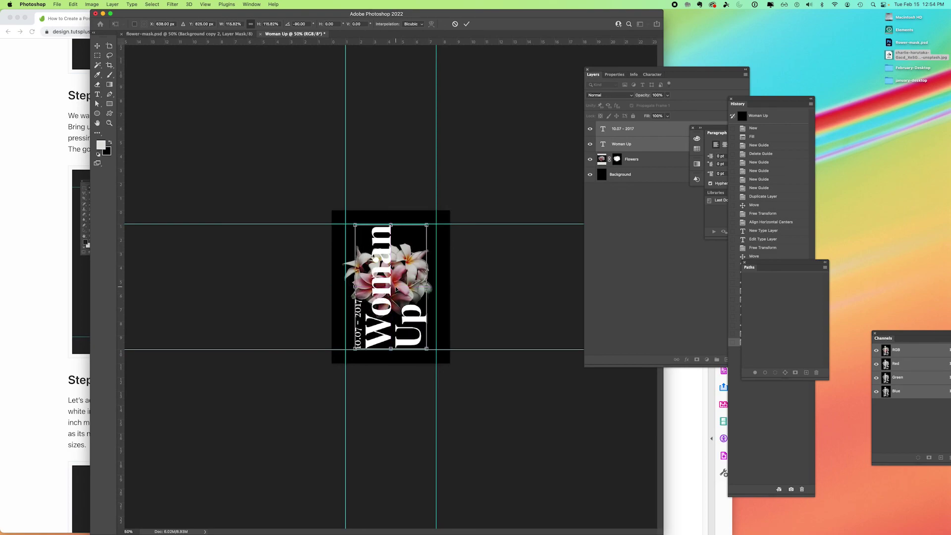
{"action": "key", "text": "Return"}
{"action": "left_click", "coordinate": [79, 297]}
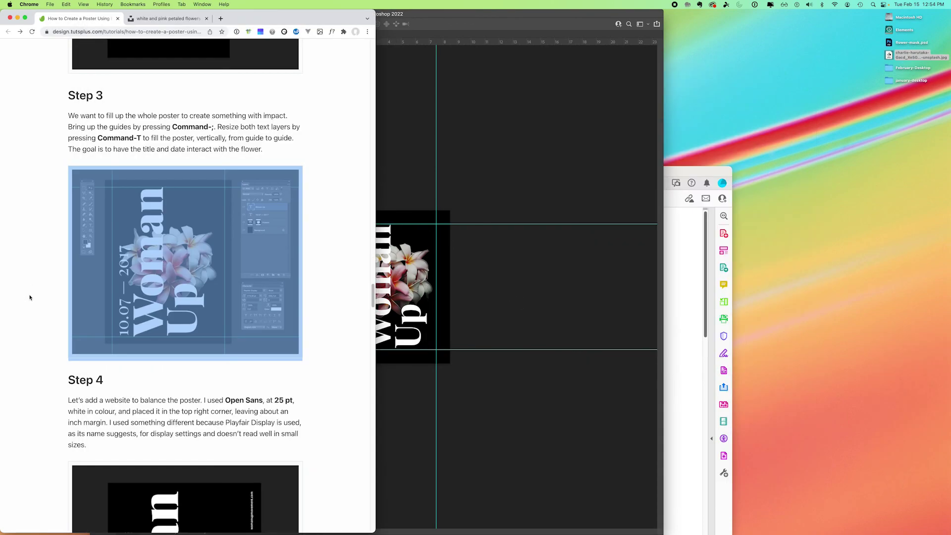
{"action": "left_click", "coordinate": [484, 295]}
- Zoom the poster to 66.7% and compare it with the tutorial's Step 4
{"action": "left_click", "coordinate": [43, 297]}
{"action": "left_click_drag", "start_coordinate": [432, 20], "coordinate": [600, 20]}
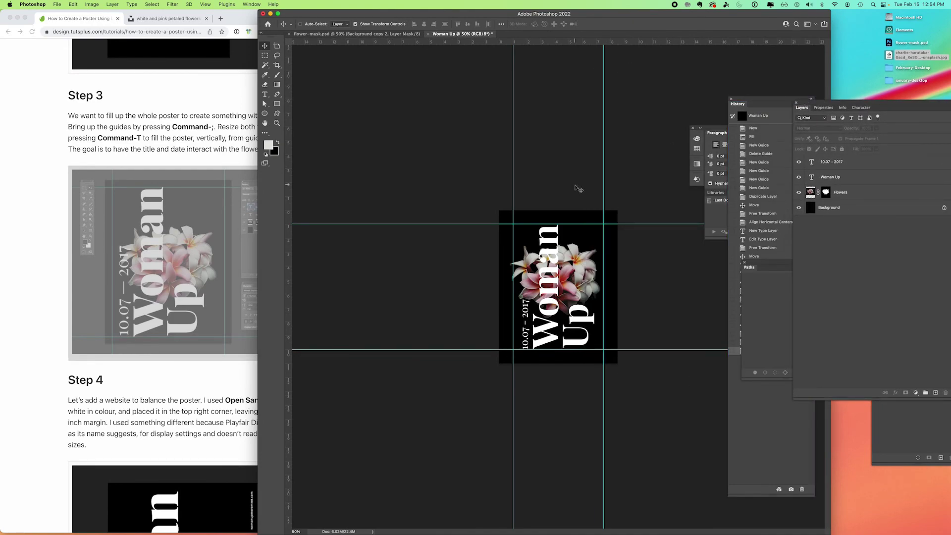
{"action": "key", "text": "super+equal"}
{"action": "left_click", "coordinate": [185, 410]}
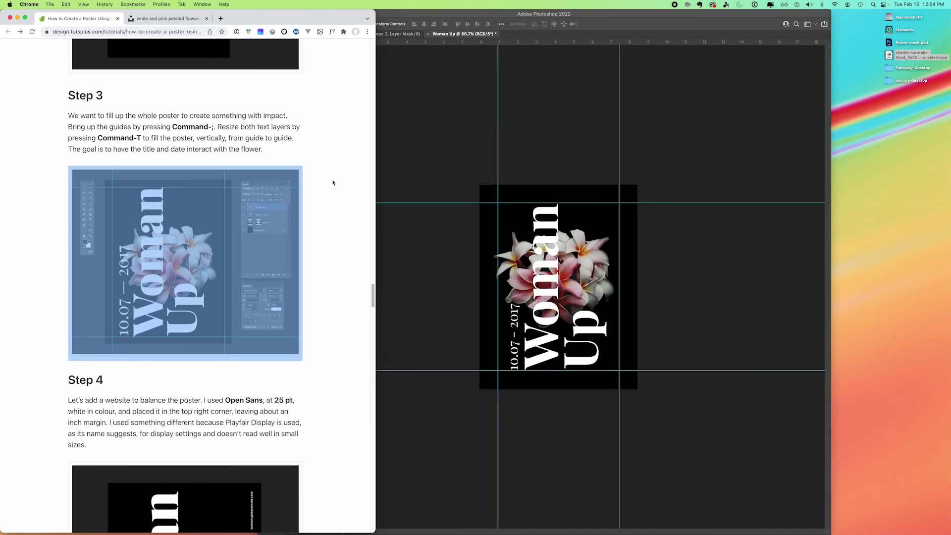
{"action": "left_click_drag", "start_coordinate": [368, 290], "coordinate": [372, 303]}
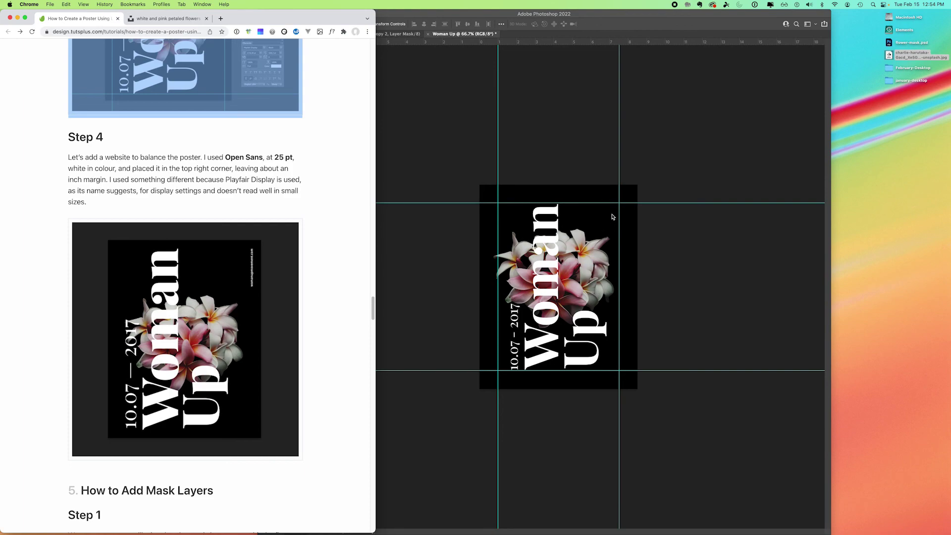
{"action": "left_click", "coordinate": [557, 167]}
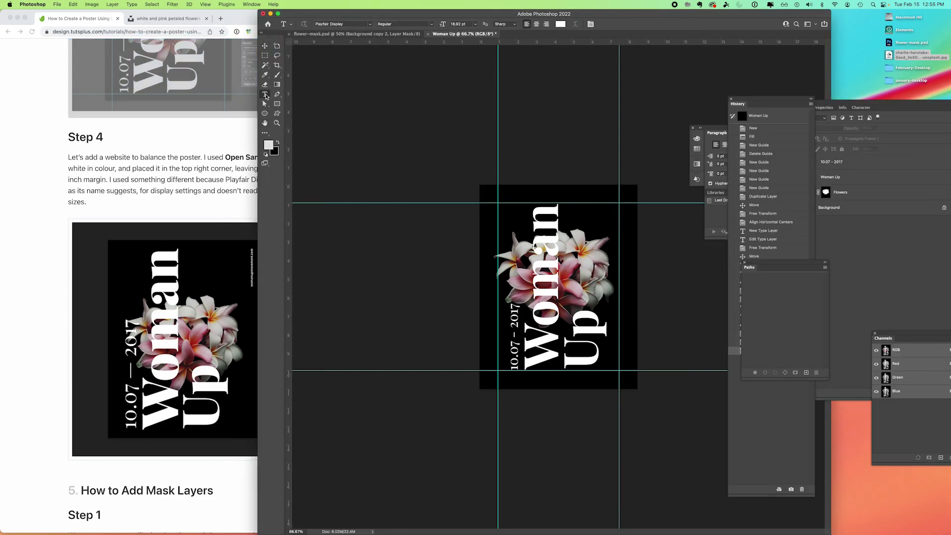
- Add a womanupmovement.com text line near the top of the poster
{"action": "left_click", "coordinate": [560, 191]}
{"action": "left_click", "coordinate": [196, 201]}
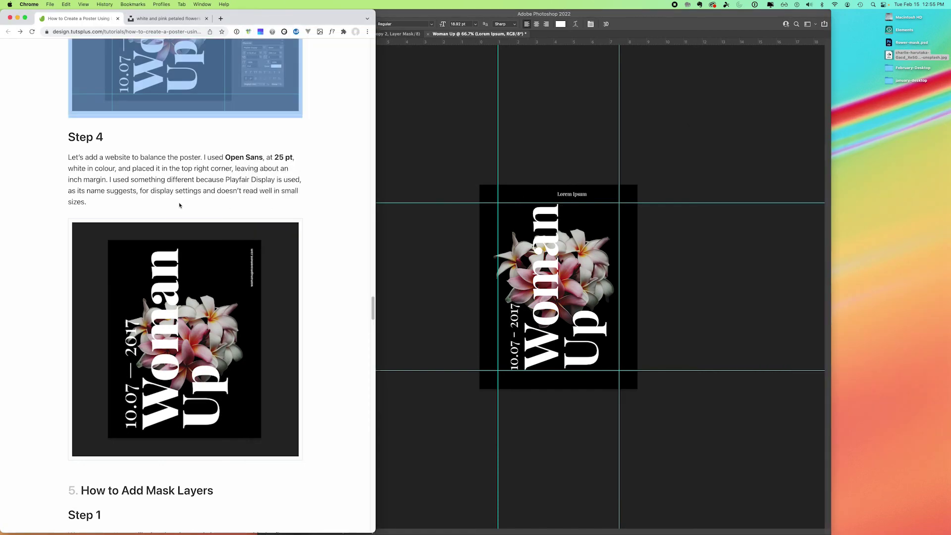
{"action": "left_click", "coordinate": [571, 193]}
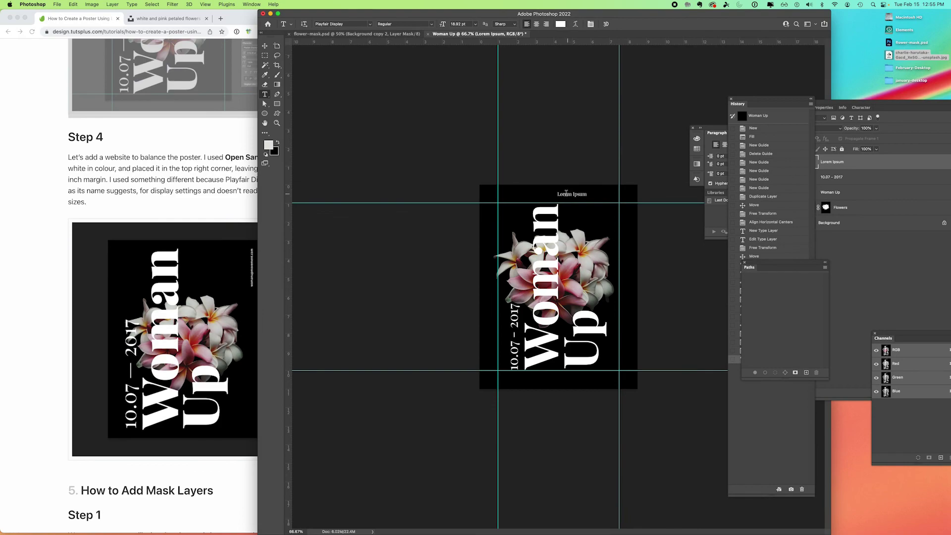
{"action": "type", "text": "www"}
{"action": "left_click_drag", "start_coordinate": [557, 193], "coordinate": [627, 192]}
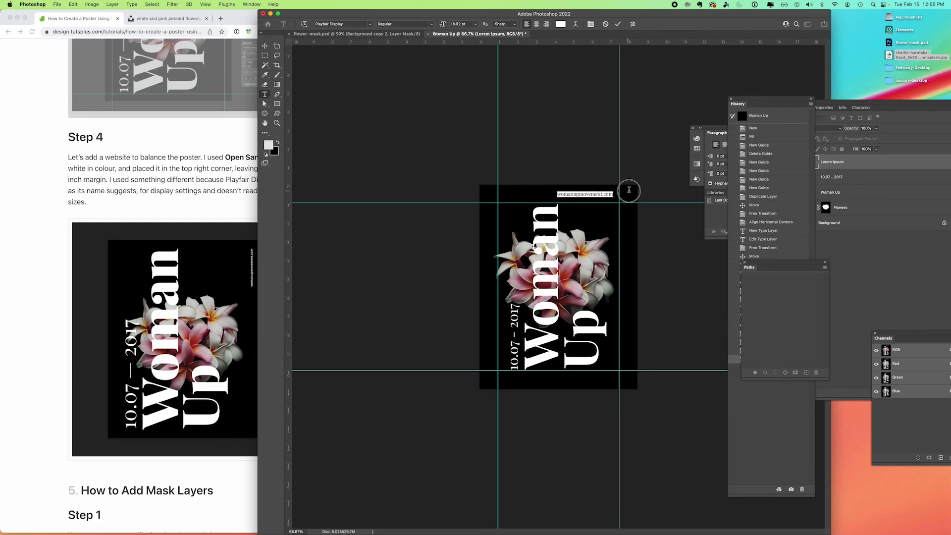
- Set the website text to Open Sans Bold at 12 pt
{"action": "left_click", "coordinate": [353, 24]}
{"action": "type", "text": "Open Sans"}
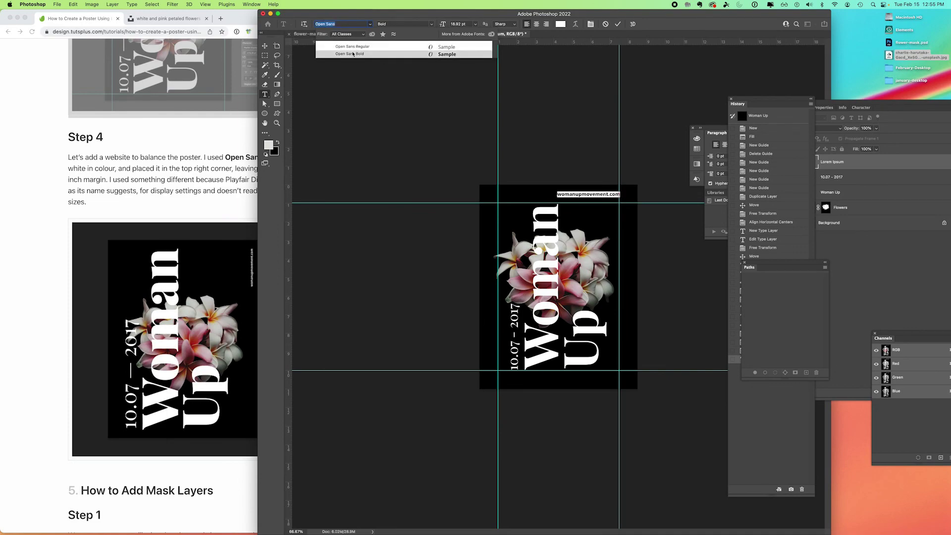
{"action": "left_click", "coordinate": [354, 54]}
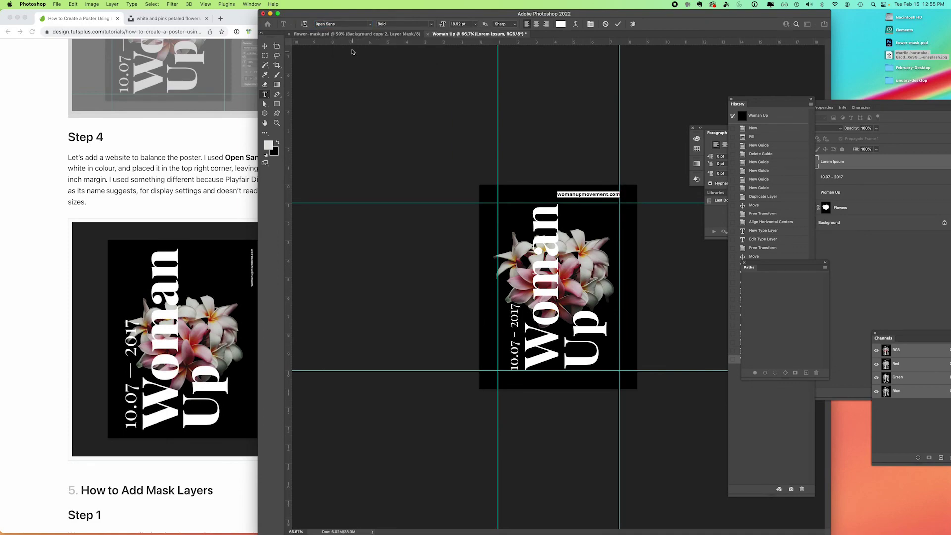
{"action": "left_click", "coordinate": [430, 23]}
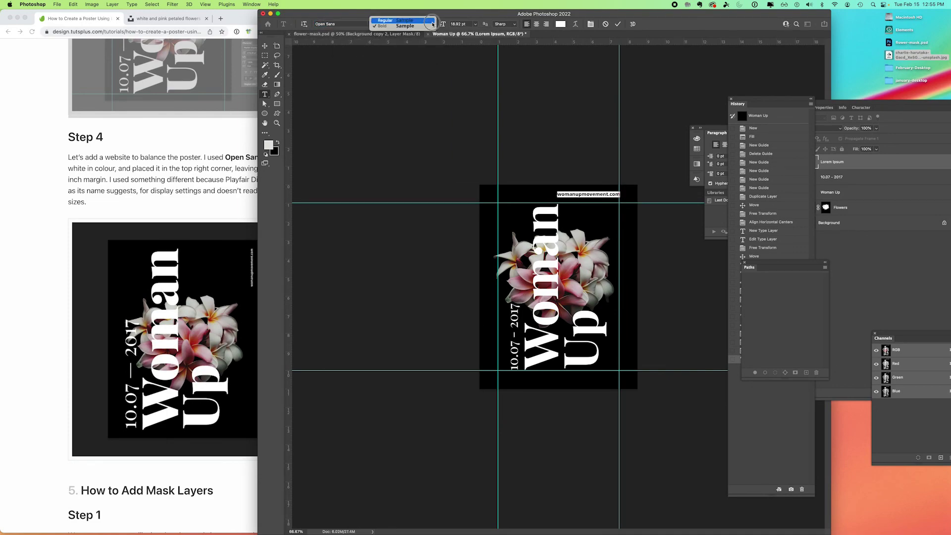
{"action": "left_click", "coordinate": [429, 21]}
{"action": "double_click", "coordinate": [462, 23]}
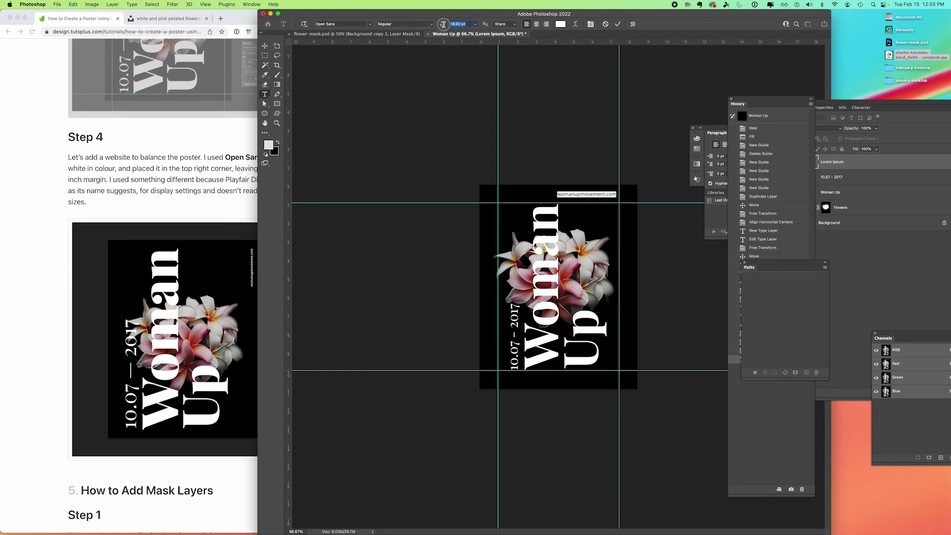
{"action": "type", "text": "1"}
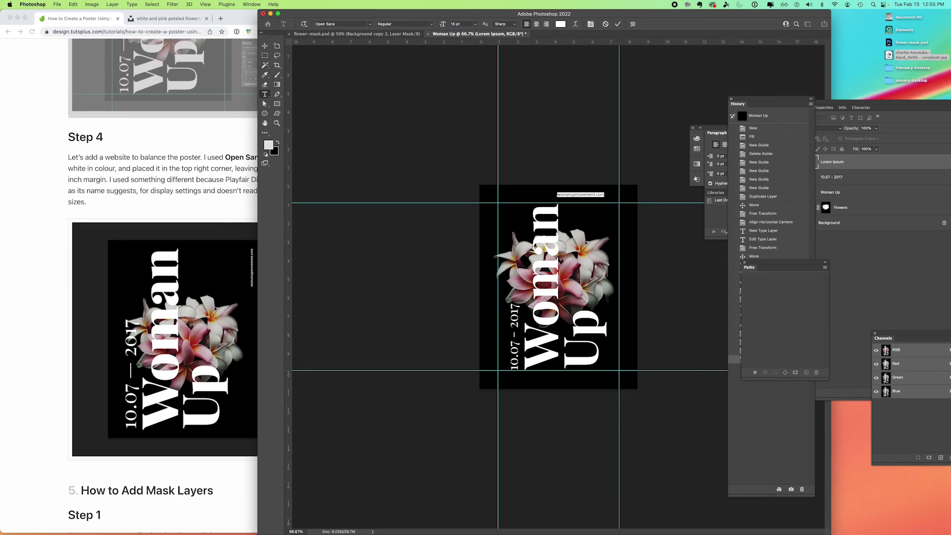
{"action": "left_click", "coordinate": [460, 24]}
{"action": "type", "text": "12"}
{"action": "key", "text": "Return"}
{"action": "left_click", "coordinate": [430, 23]}
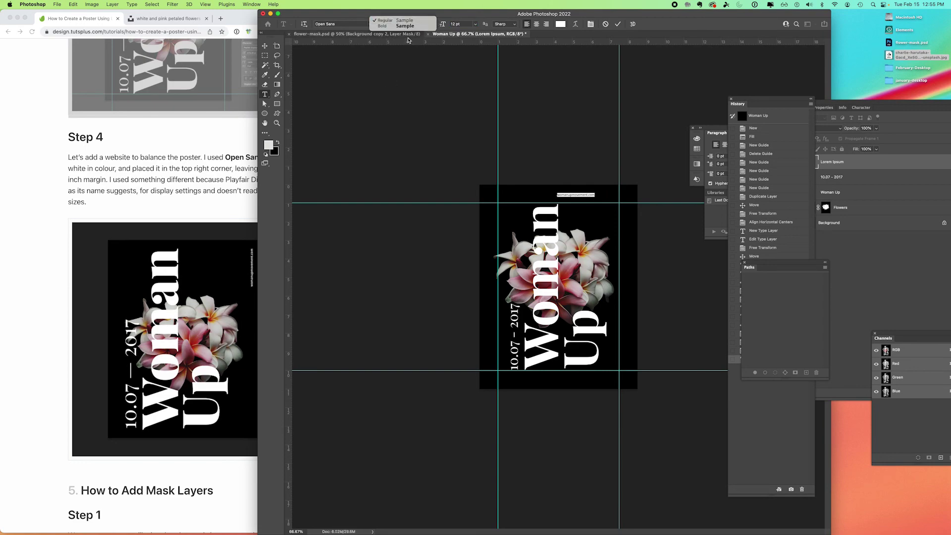
{"action": "left_click", "coordinate": [401, 28]}
- Rotate the womanupmovement.com text -90° and place it on the poster's right guide
{"action": "left_click", "coordinate": [264, 46]}
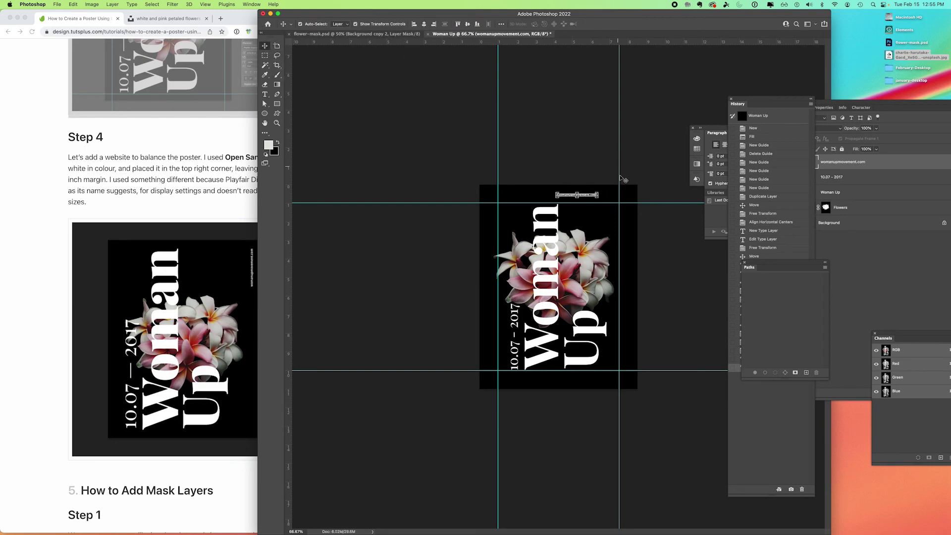
{"action": "left_click_drag", "start_coordinate": [602, 190], "coordinate": [571, 156]}
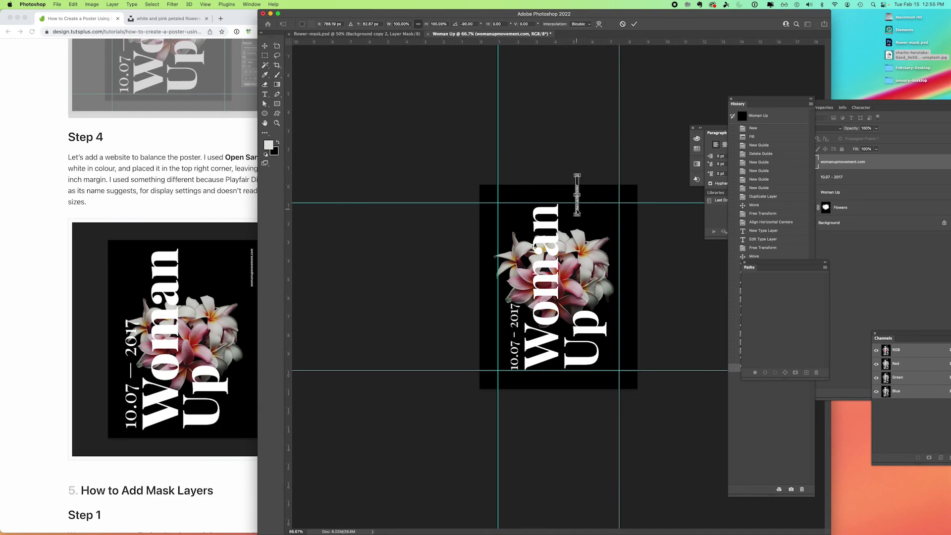
{"action": "left_click_drag", "start_coordinate": [578, 212], "coordinate": [629, 226]}
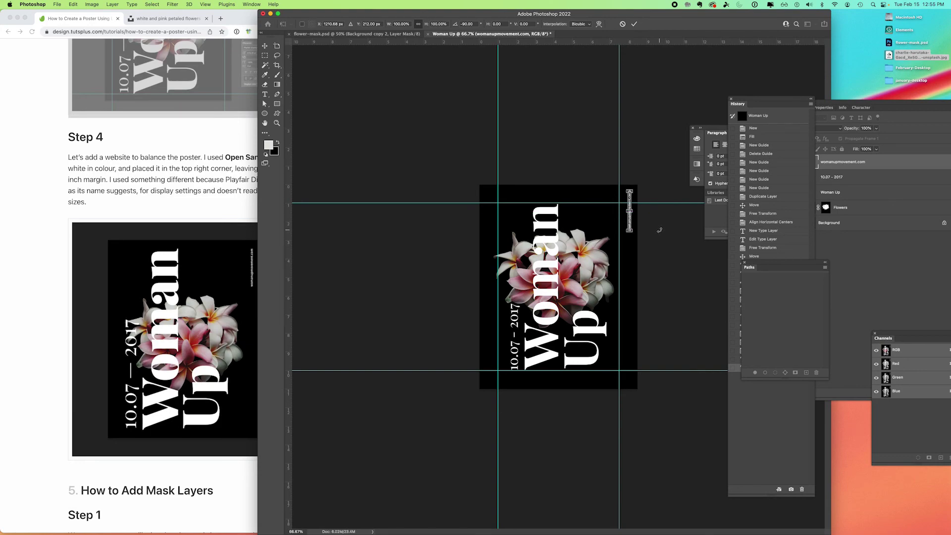
{"action": "key", "text": "Return"}
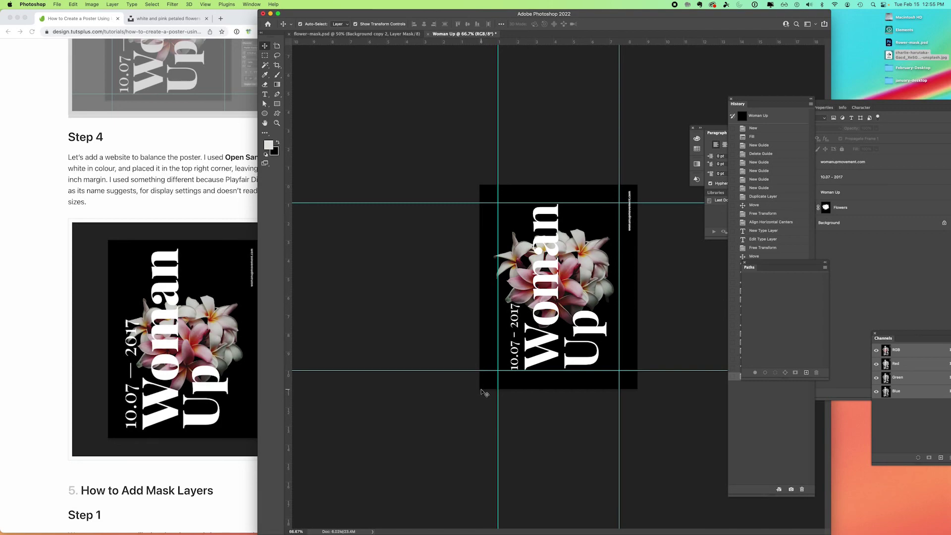
- Scroll the tutorial to How to Add Mask Layers Steps 1 and 2, then return to Photoshop
{"action": "left_click", "coordinate": [144, 290]}
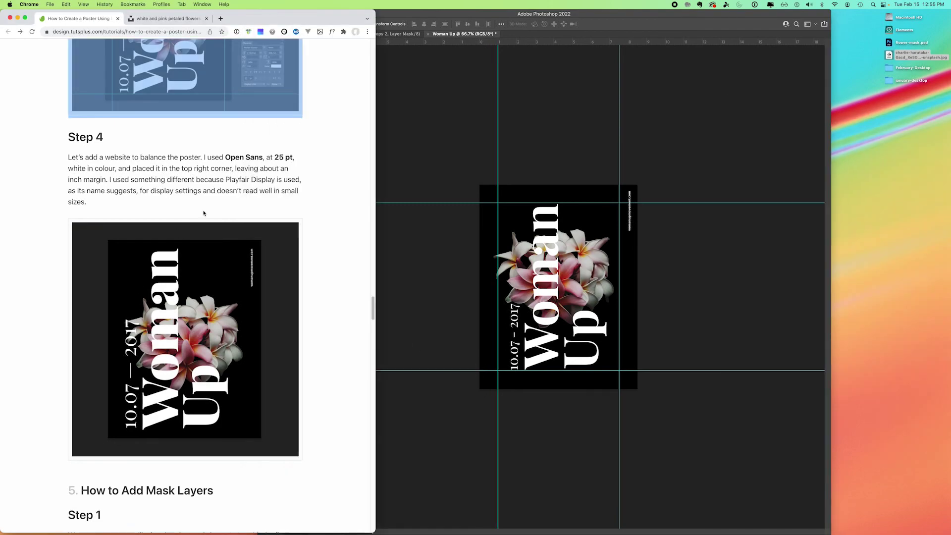
{"action": "scroll", "coordinate": [373, 315], "scroll_direction": "down", "scroll_amount": 7}
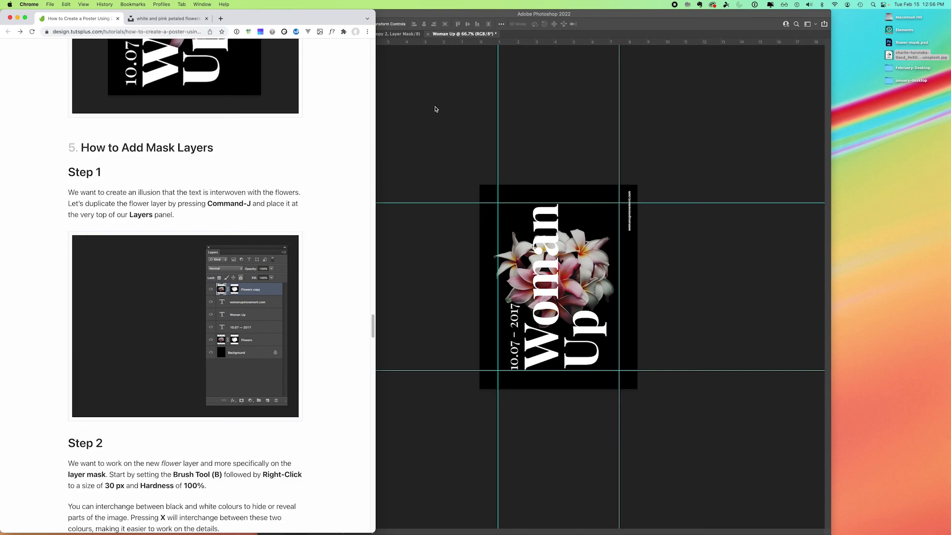
{"action": "left_click", "coordinate": [437, 107]}
- Duplicate the Flowers layer and move Flowers copy to the top of the stack
{"action": "left_click_drag", "start_coordinate": [834, 106], "coordinate": [602, 54]}
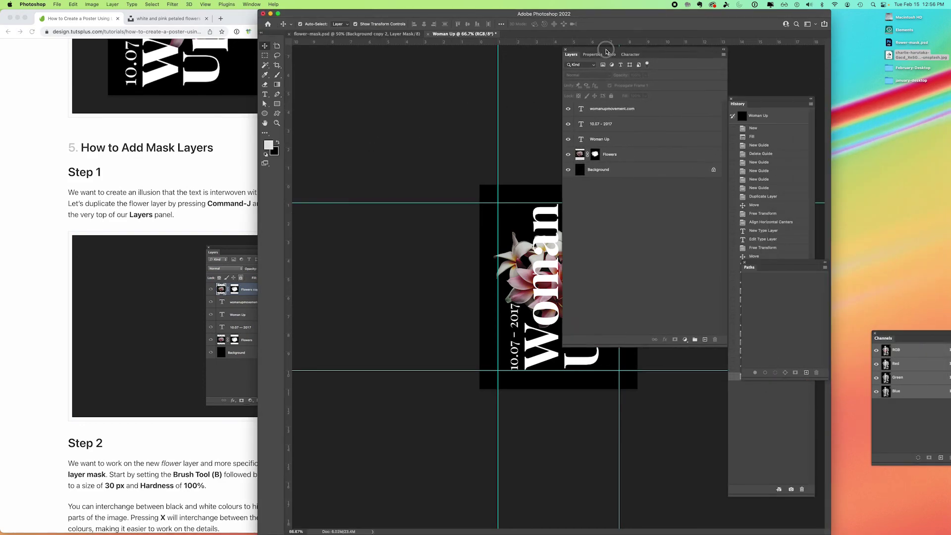
{"action": "left_click", "coordinate": [658, 158]}
{"action": "left_click", "coordinate": [723, 55]}
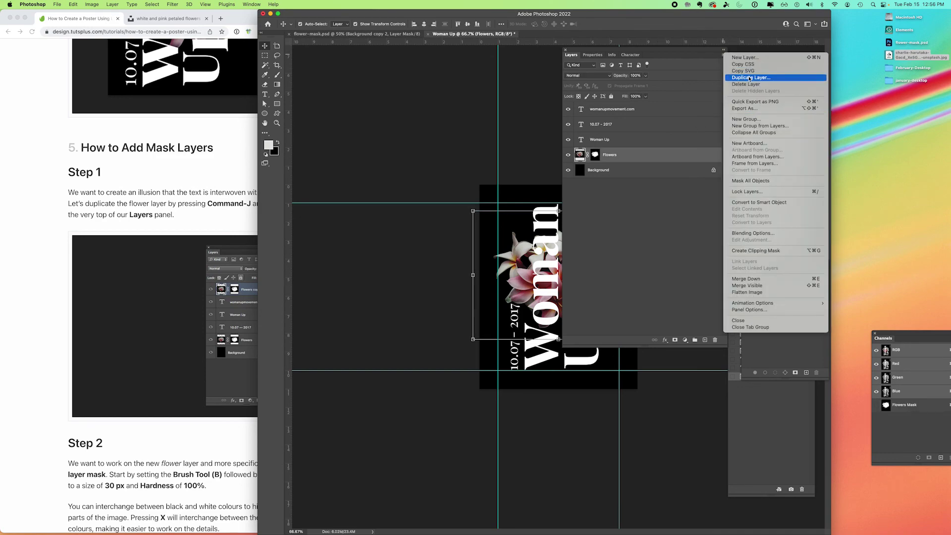
{"action": "left_click", "coordinate": [763, 78]}
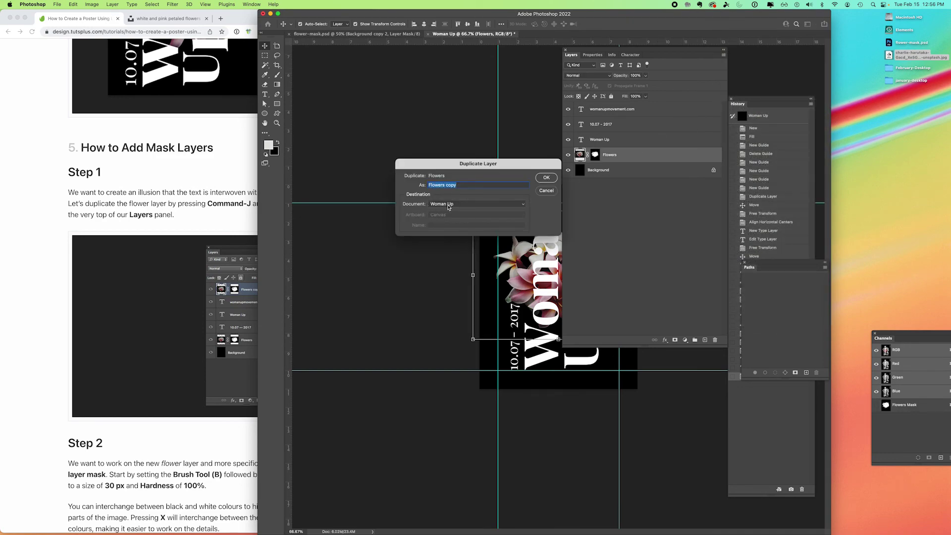
{"action": "left_click", "coordinate": [546, 178]}
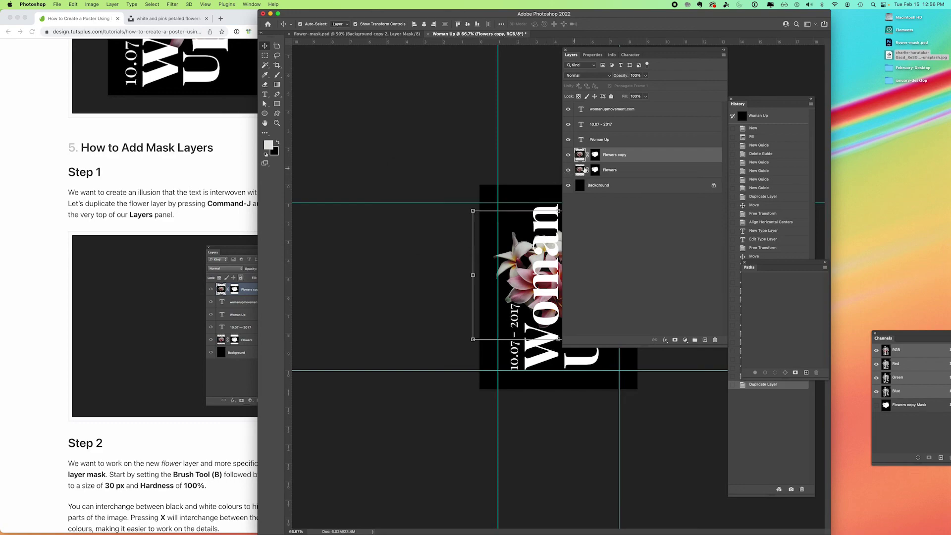
{"action": "left_click_drag", "start_coordinate": [617, 156], "coordinate": [613, 105]}
{"action": "left_click", "coordinate": [507, 150]}
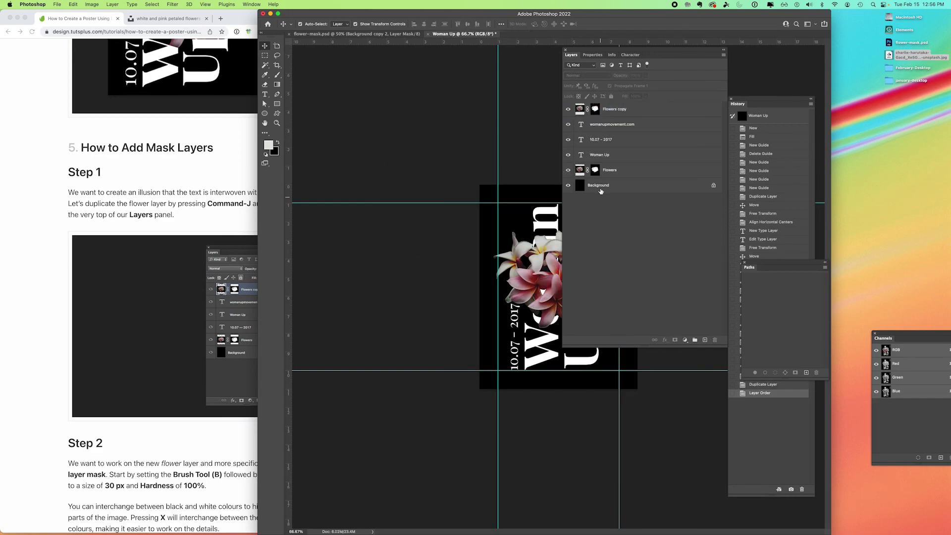
- Bring up the tutorial's Step 2 on masking in Chrome
{"action": "left_click_drag", "start_coordinate": [589, 50], "coordinate": [676, 46]}
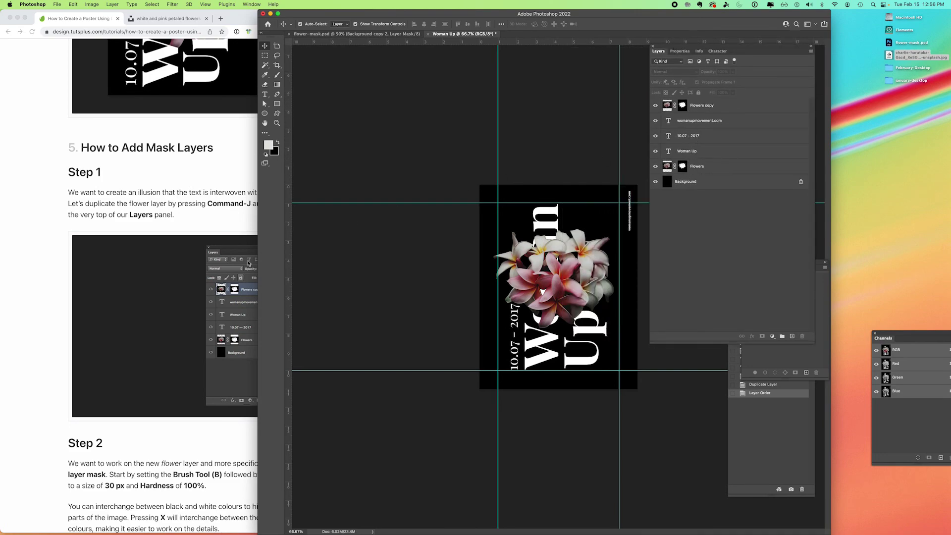
{"action": "left_click", "coordinate": [143, 334]}
{"action": "scroll", "coordinate": [372, 329], "scroll_direction": "down", "scroll_amount": 10}
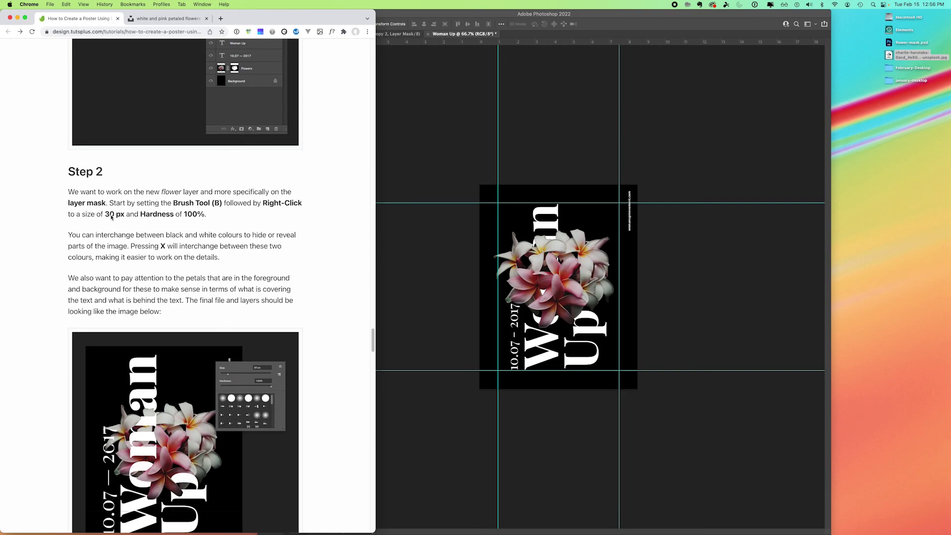
- Set a 30 px, 100% hardness Hard Round brush targeting the Flowers copy layer mask
{"action": "key", "text": "super+Tab"}
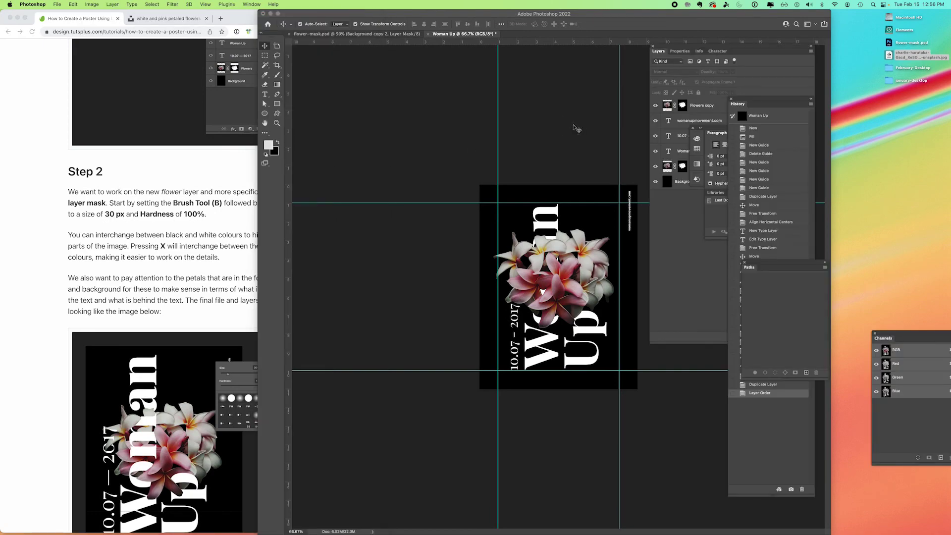
{"action": "left_click", "coordinate": [278, 75]}
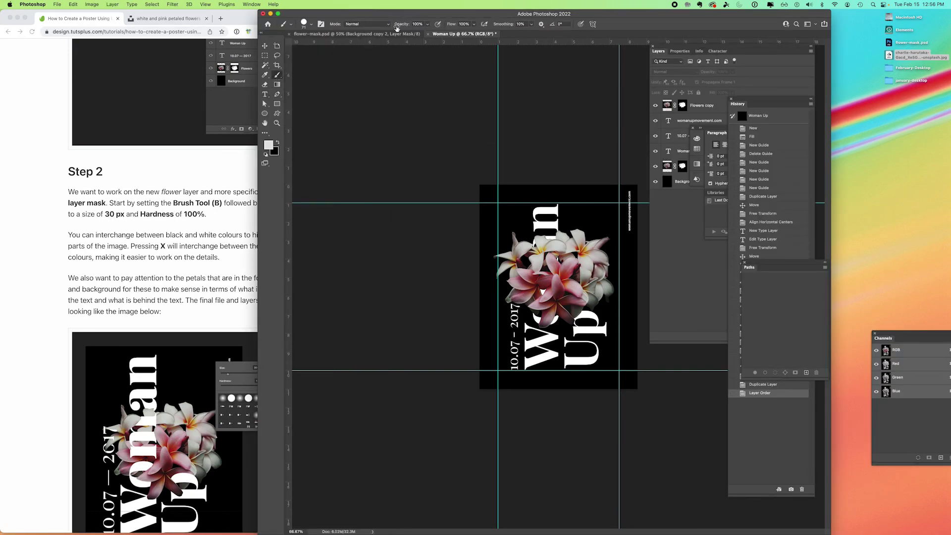
{"action": "left_click", "coordinate": [311, 25]}
{"action": "left_click_drag", "start_coordinate": [316, 47], "coordinate": [306, 48]}
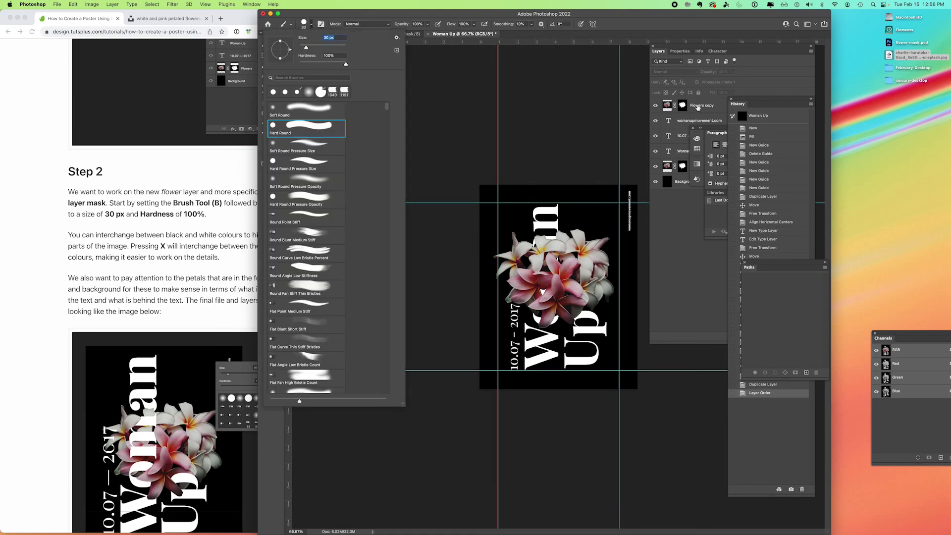
{"action": "left_click", "coordinate": [698, 108]}
{"action": "left_click", "coordinate": [682, 110]}
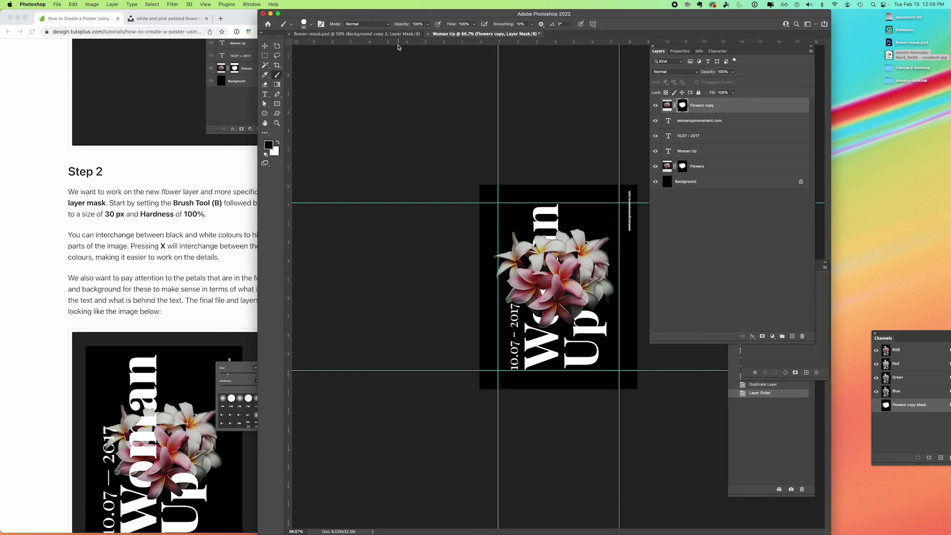
{"action": "left_click", "coordinate": [310, 25]}
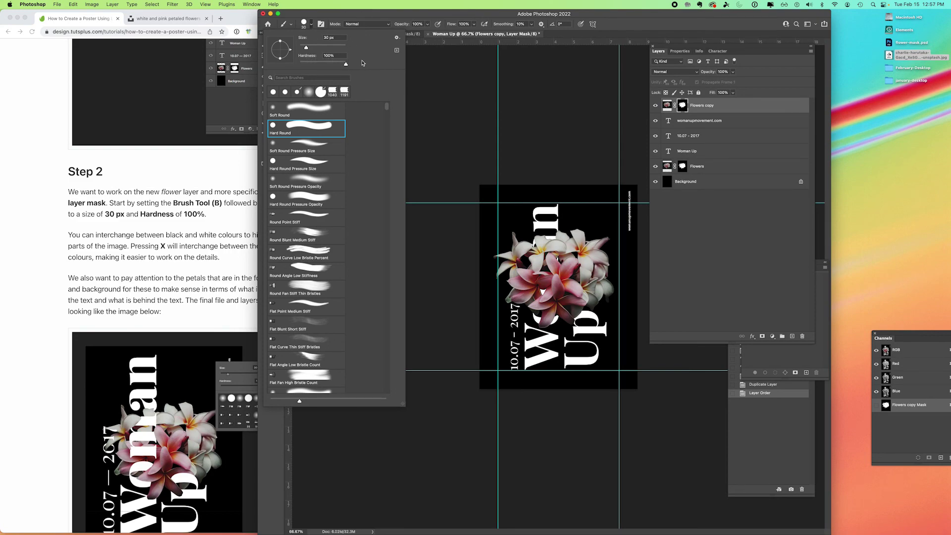
{"action": "left_click", "coordinate": [413, 21]}
{"action": "left_click", "coordinate": [183, 305]}
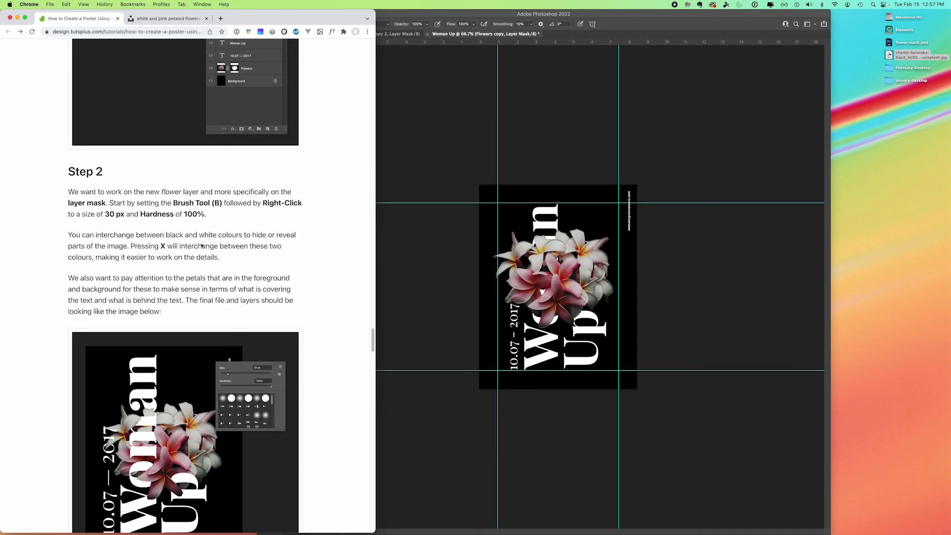
- Read the tutorial's Step 3 on masking the date, then return to the poster
{"action": "left_click_drag", "start_coordinate": [373, 340], "coordinate": [368, 352]}
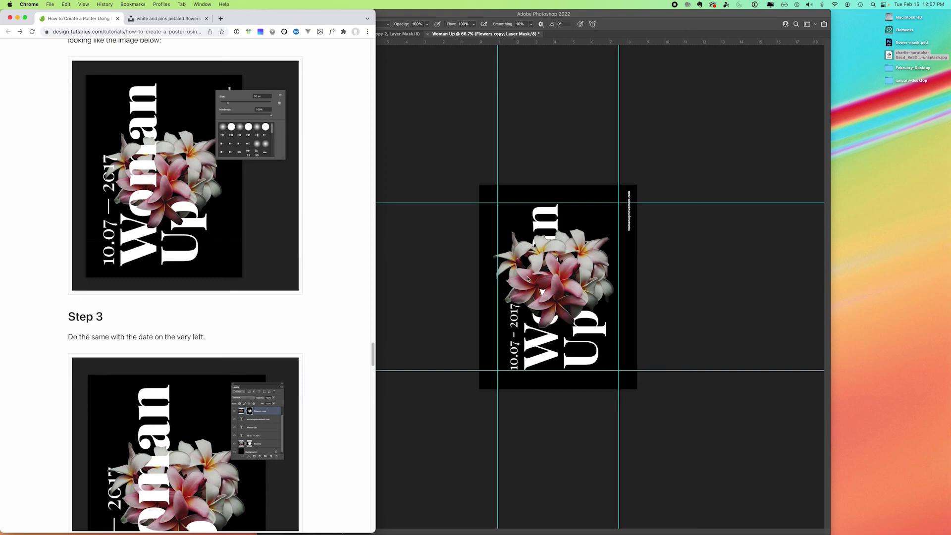
{"action": "left_click", "coordinate": [443, 303]}
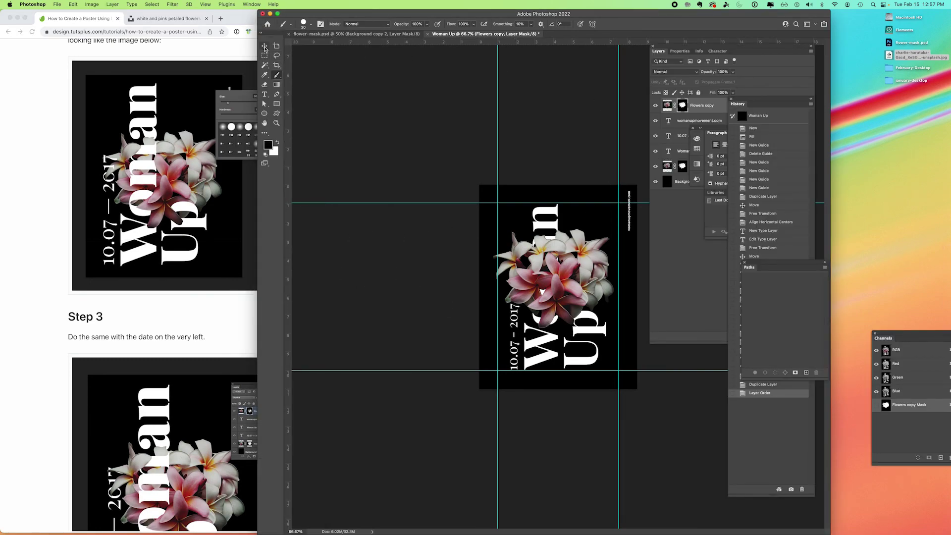
- Move the Flowers and Flowers copy layers slightly lower on the poster
{"action": "left_click", "coordinate": [264, 46]}
{"action": "left_click", "coordinate": [667, 105]}
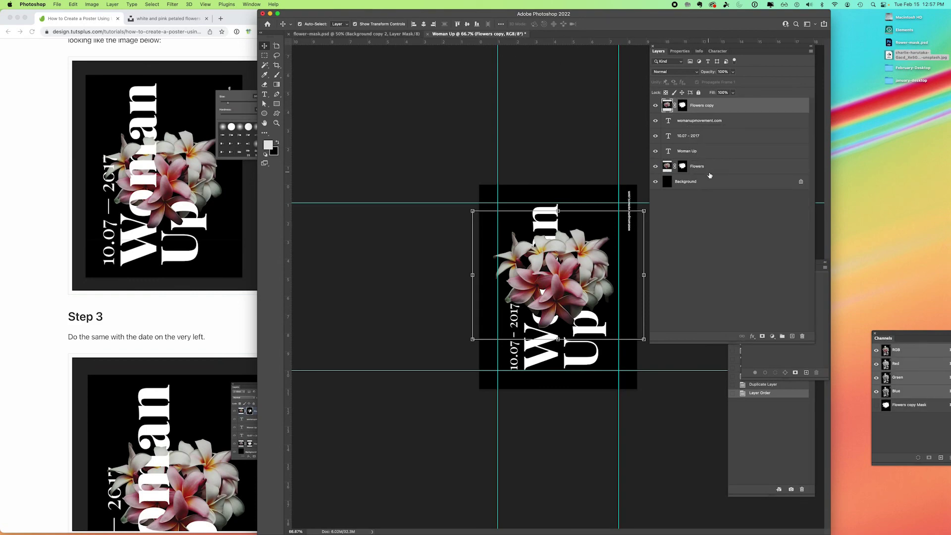
{"action": "left_click", "coordinate": [720, 167], "text": "super"}
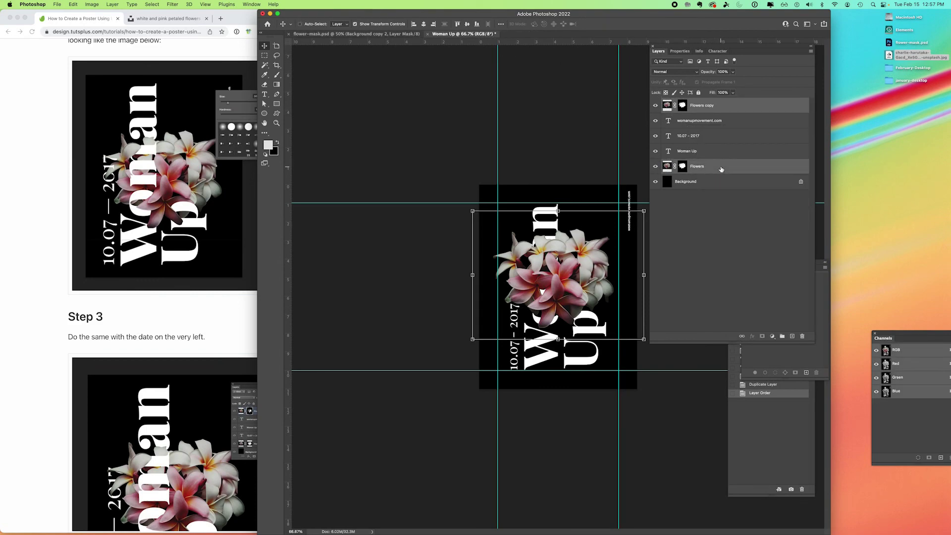
{"action": "key", "text": "Down"}
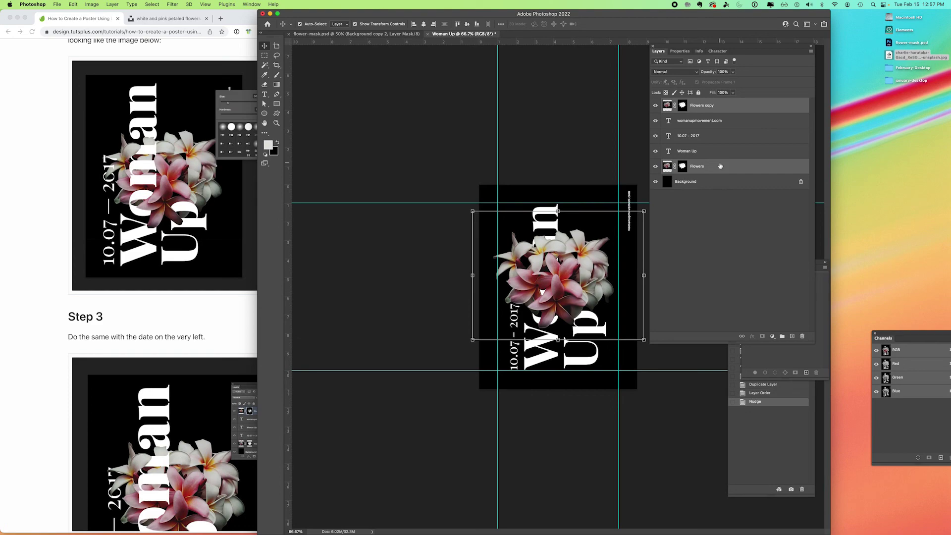
{"action": "key", "text": "Down"}
{"action": "key", "text": "Down"}
{"action": "key", "text": "Down"}
{"action": "key", "text": "Down"}
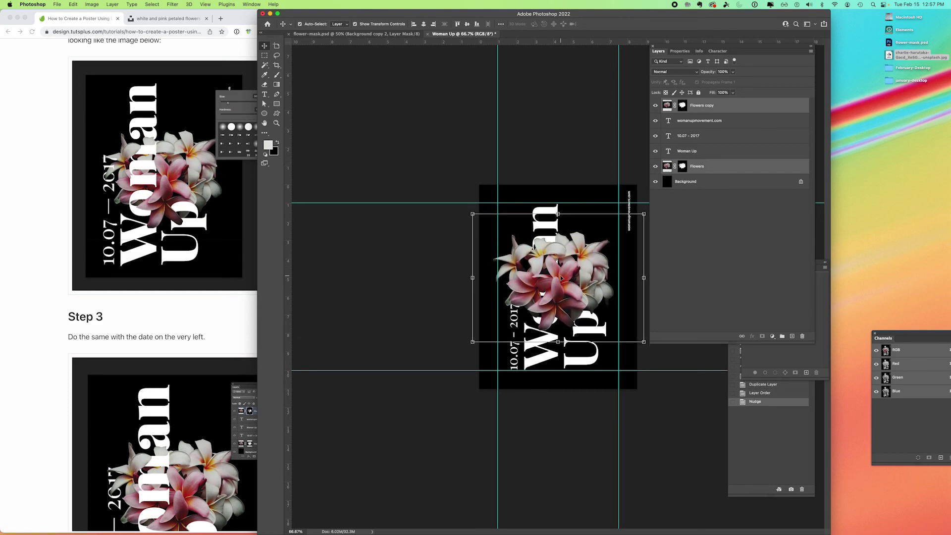
{"action": "left_click_drag", "start_coordinate": [561, 277], "coordinate": [560, 289]}
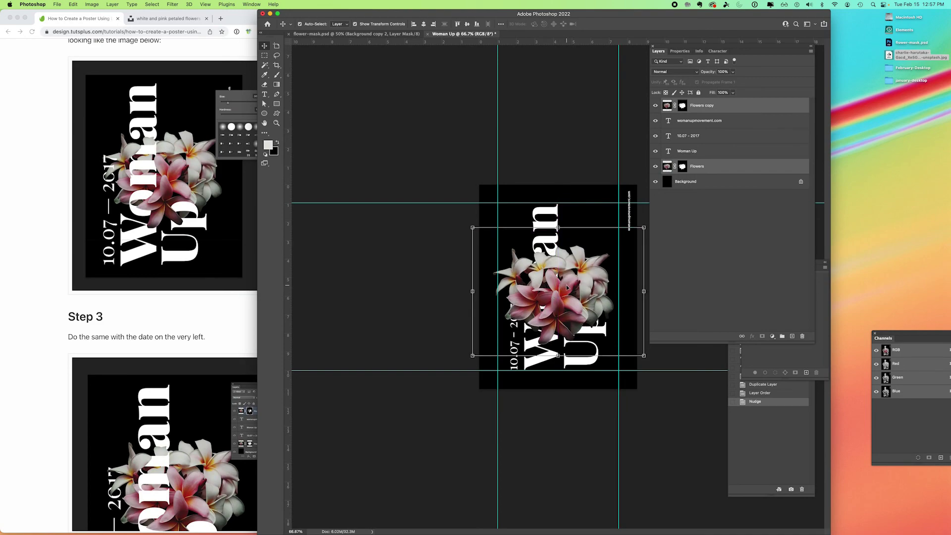
{"action": "left_click", "coordinate": [581, 151]}
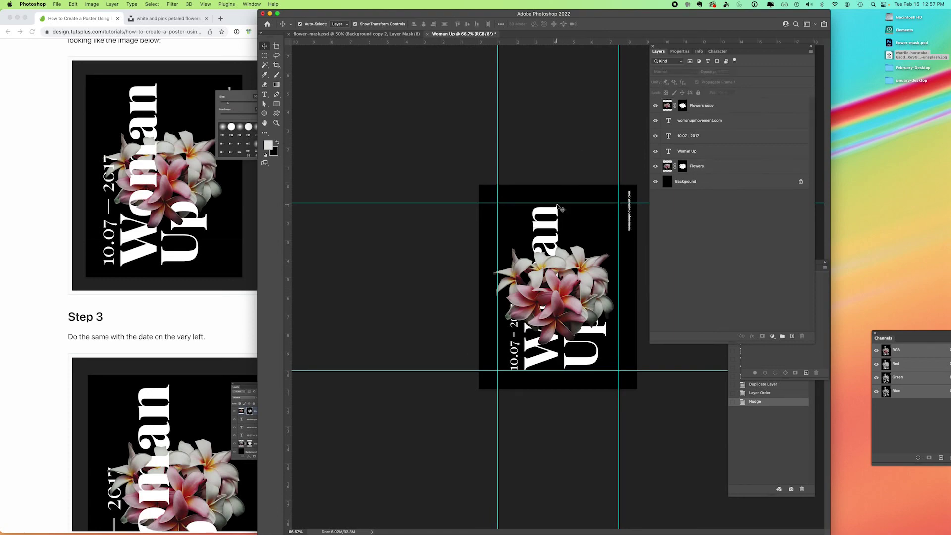
- Select the three text layers and nudge them slightly to the right
{"action": "left_click", "coordinate": [552, 211]}
{"action": "left_click", "coordinate": [688, 123], "text": "shift"}
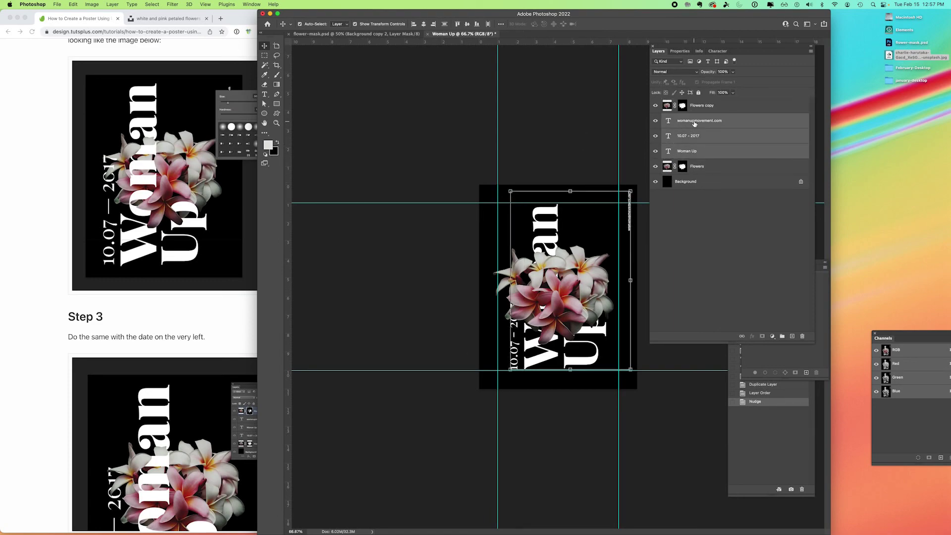
{"action": "key", "text": "Right"}
{"action": "key", "text": "Right"}
{"action": "key", "text": "Right"}
{"action": "key", "text": "Right"}
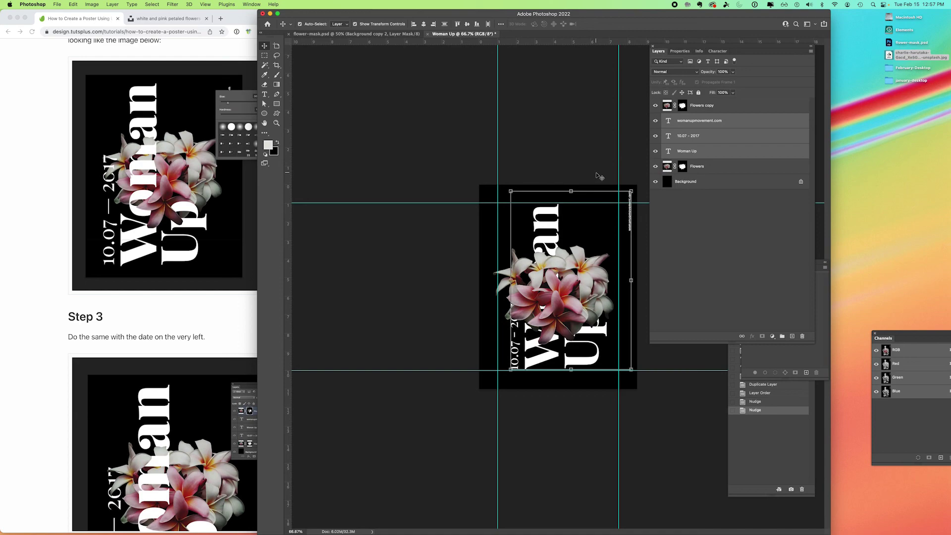
{"action": "key", "text": "Right"}
{"action": "key", "text": "Right"}
{"action": "key", "text": "Right"}
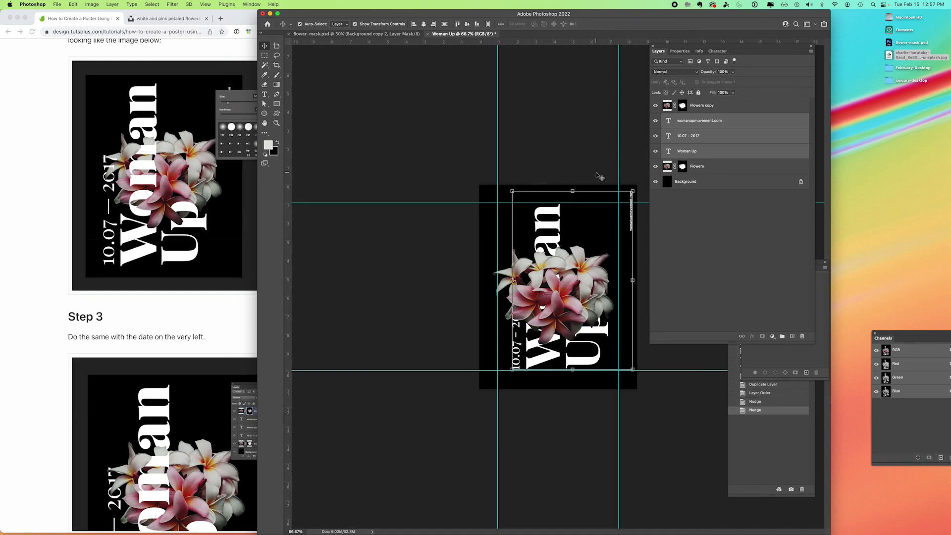
- Zoom to 200% on the flowers and temporarily lower Flowers copy opacity
{"action": "left_click", "coordinate": [590, 144]}
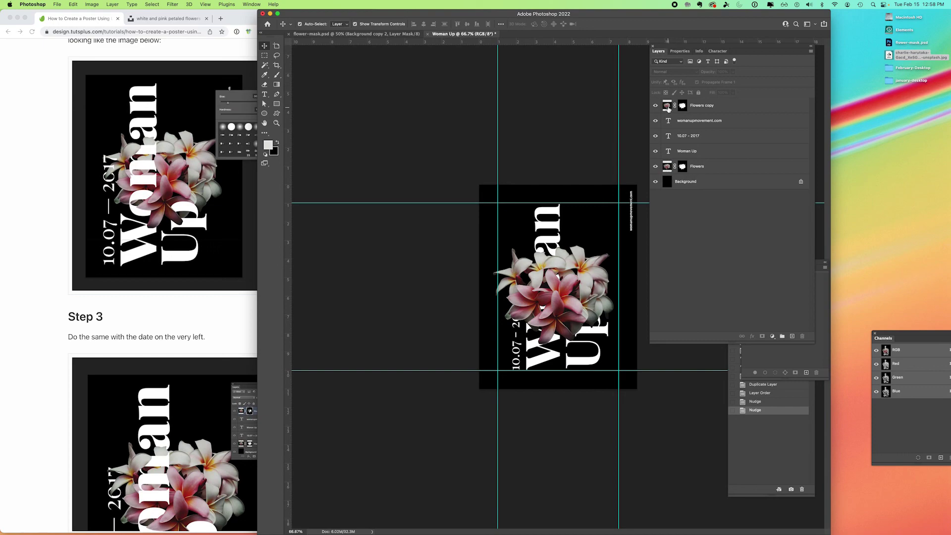
{"action": "left_click", "coordinate": [668, 106]}
{"action": "left_click", "coordinate": [276, 123]}
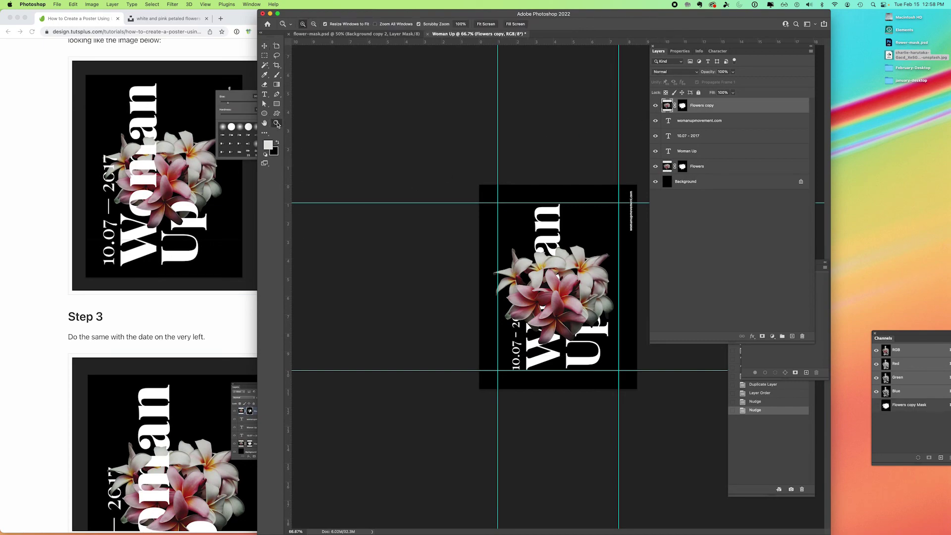
{"action": "left_click", "coordinate": [532, 316]}
{"action": "left_click", "coordinate": [532, 316]}
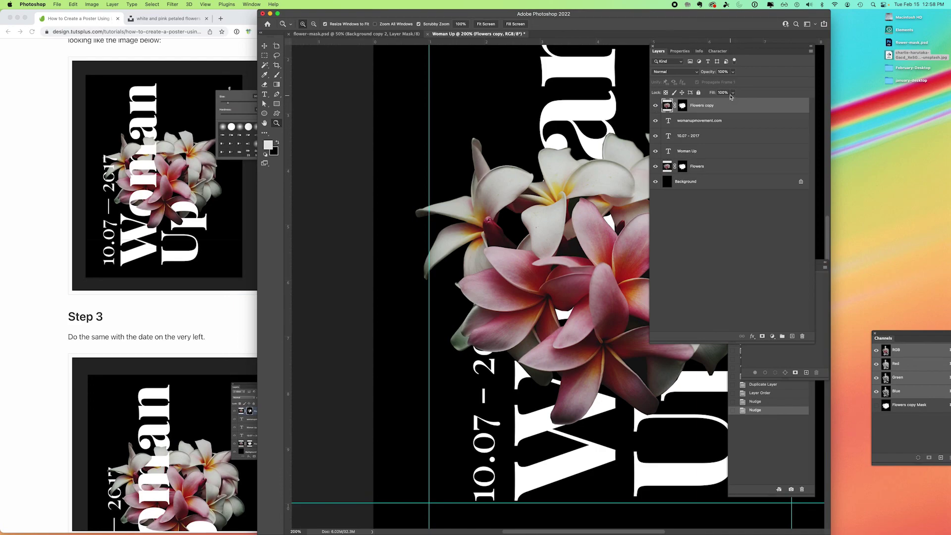
{"action": "left_click", "coordinate": [734, 74]}
{"action": "left_click_drag", "start_coordinate": [736, 83], "coordinate": [723, 83]}
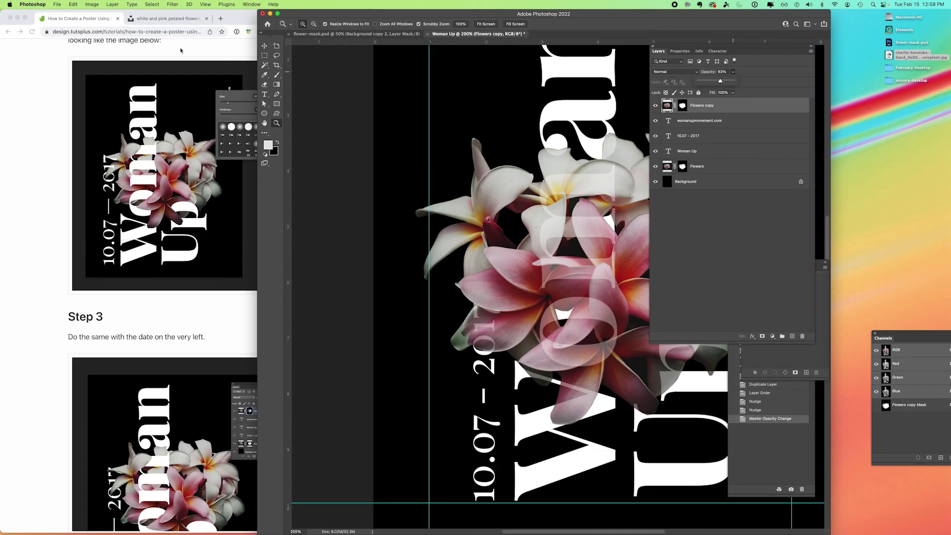
- Compare against the tutorial, then restore Flowers copy to 100% opacity
{"action": "left_click_drag", "start_coordinate": [258, 290], "coordinate": [374, 290]}
{"action": "scroll", "coordinate": [371, 351], "scroll_direction": "up", "scroll_amount": 3}
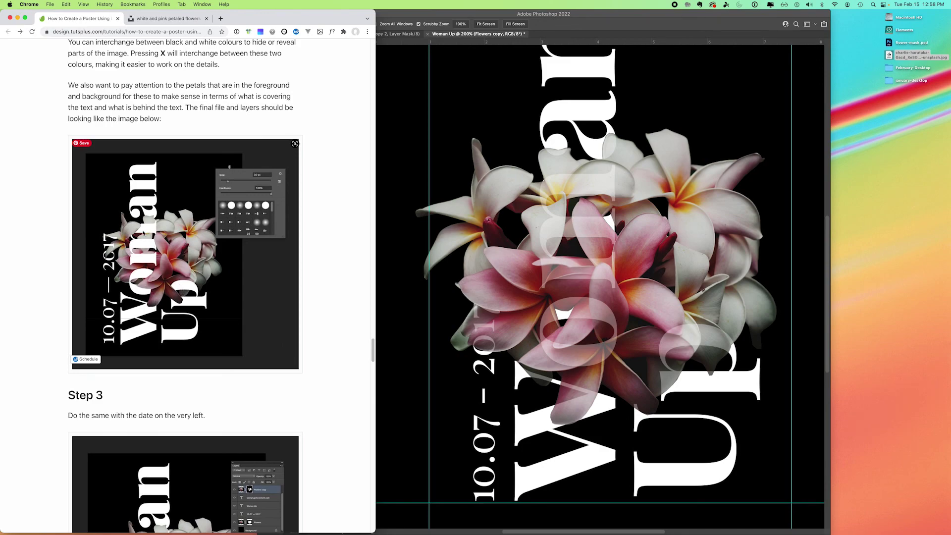
{"action": "left_click", "coordinate": [676, 63]}
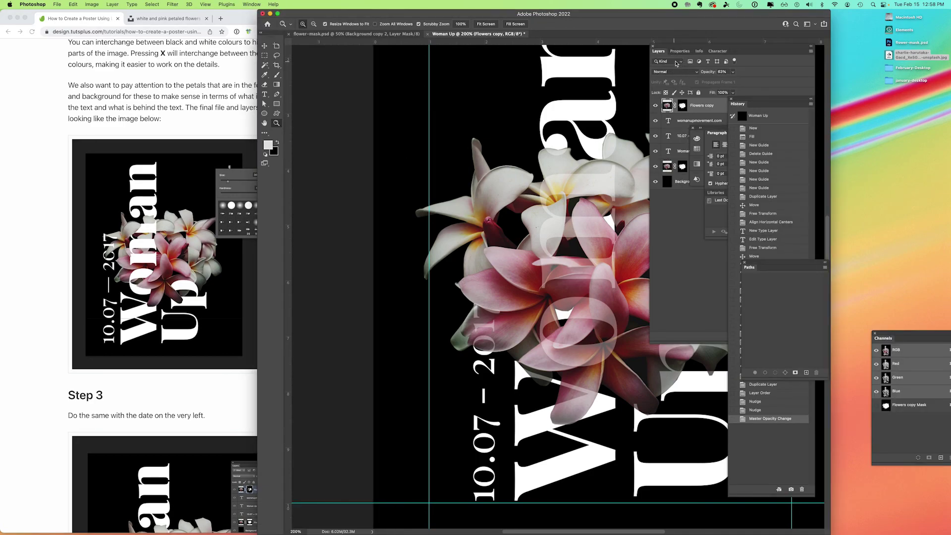
{"action": "left_click", "coordinate": [733, 71]}
{"action": "left_click_drag", "start_coordinate": [727, 81], "coordinate": [746, 81]}
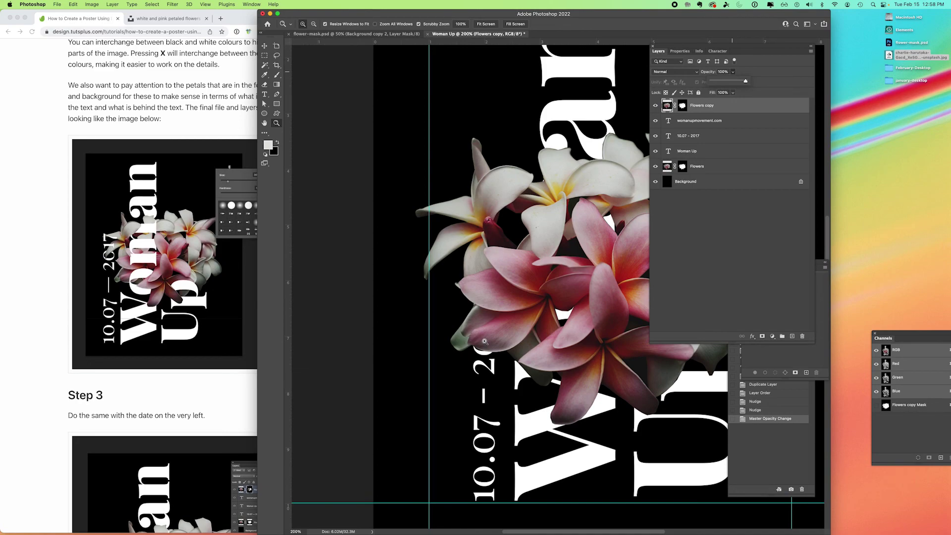
- Move the 10.07 – 2017 date and the Woman Up title to the left
{"action": "left_click", "coordinate": [265, 46]}
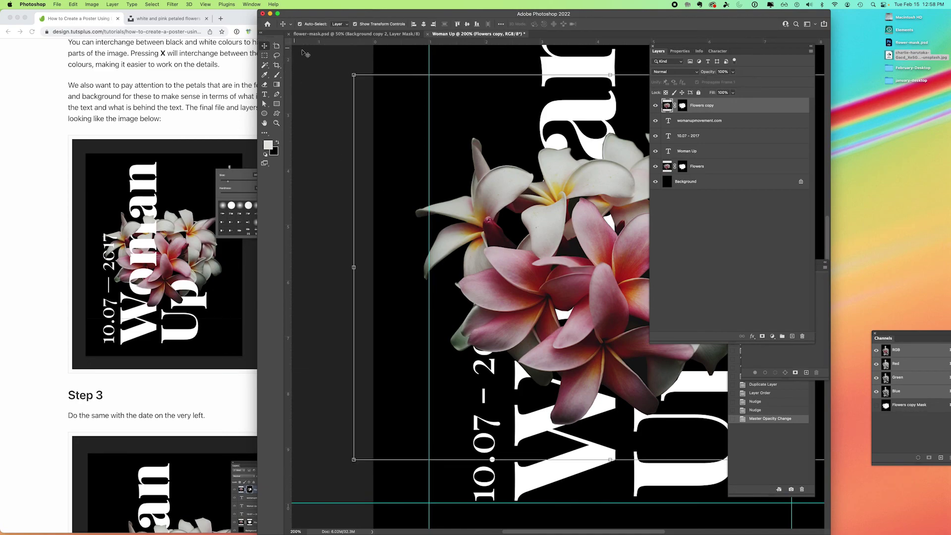
{"action": "left_click_drag", "start_coordinate": [492, 420], "coordinate": [455, 344]}
{"action": "left_click", "coordinate": [544, 428]}
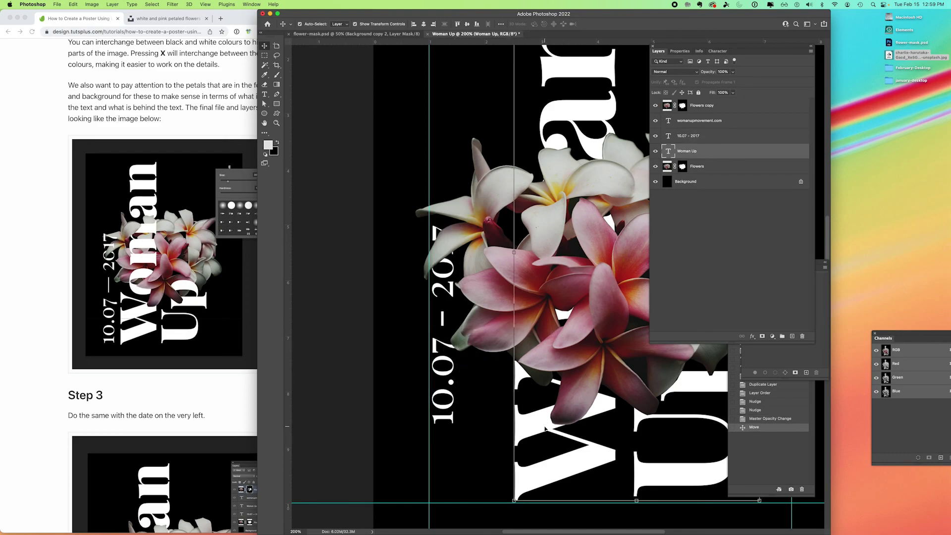
{"action": "left_click_drag", "start_coordinate": [545, 428], "coordinate": [488, 370]}
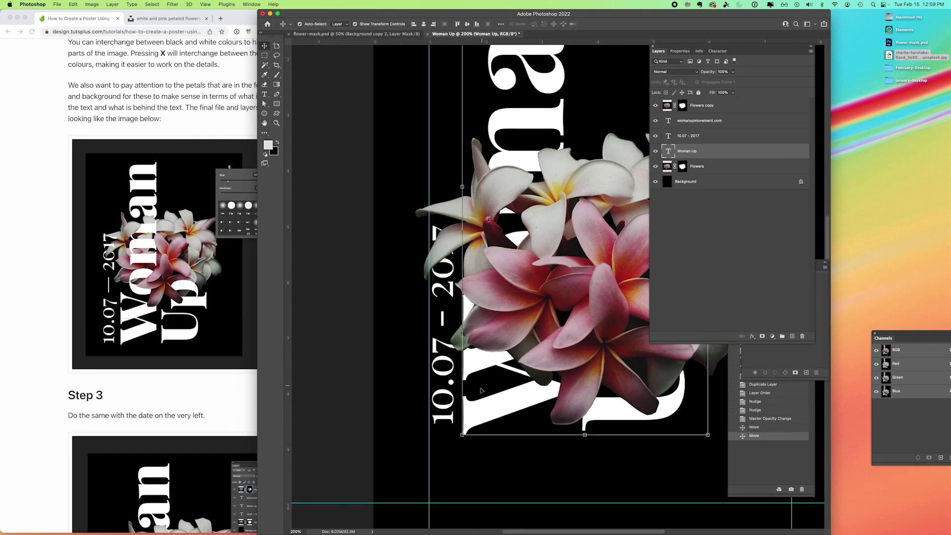
- Enlarge the date to about 106% and shift it left beside the title
{"action": "left_click", "coordinate": [448, 426]}
{"action": "left_click_drag", "start_coordinate": [428, 426], "coordinate": [429, 440]}
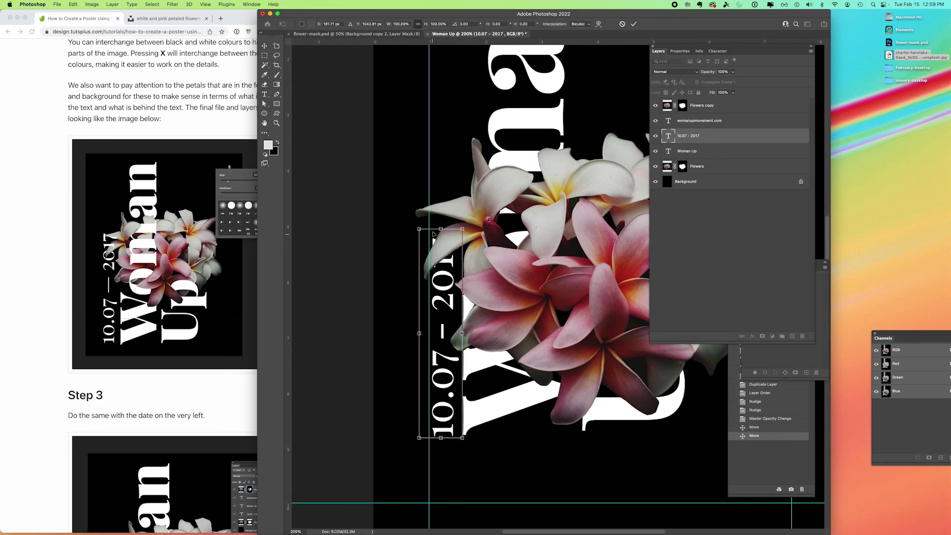
{"action": "left_click_drag", "start_coordinate": [420, 228], "coordinate": [417, 216]}
{"action": "key", "text": "Return"}
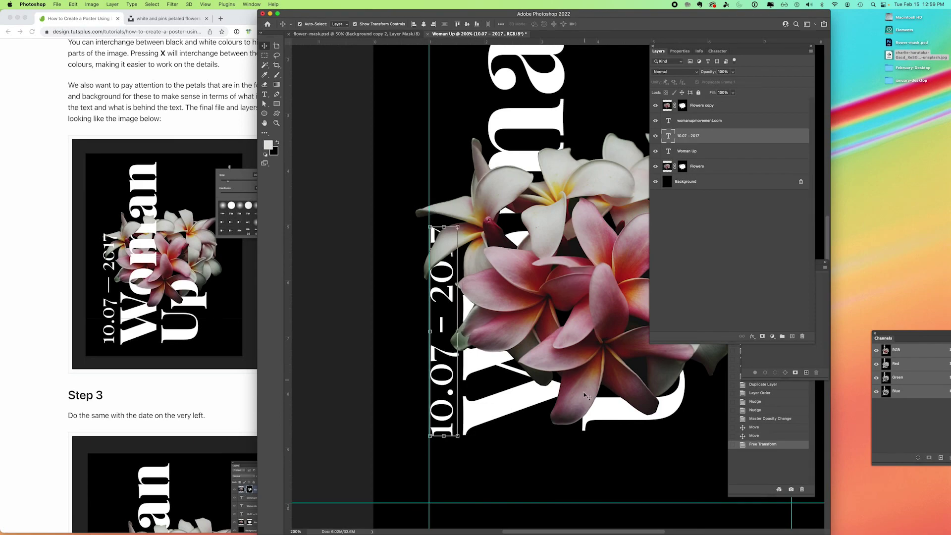
{"action": "left_click", "coordinate": [544, 446]}
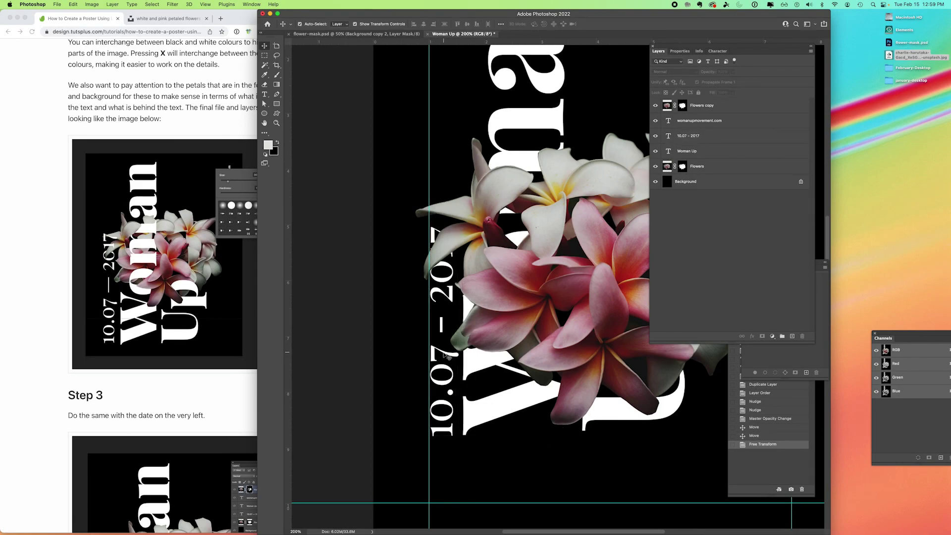
{"action": "left_click_drag", "start_coordinate": [447, 357], "coordinate": [440, 352]}
{"action": "left_click", "coordinate": [377, 253]}
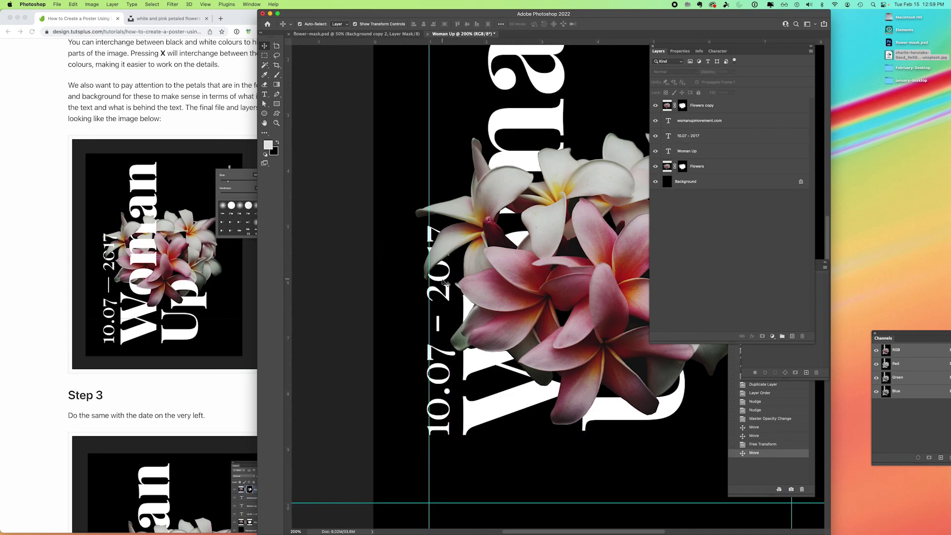
{"action": "left_click_drag", "start_coordinate": [442, 283], "coordinate": [435, 280]}
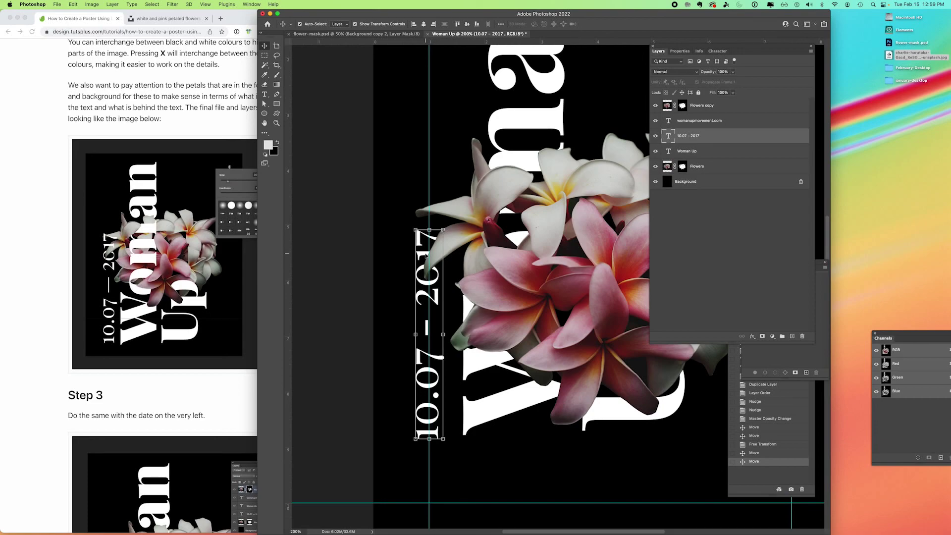
{"action": "left_click", "coordinate": [683, 106]}
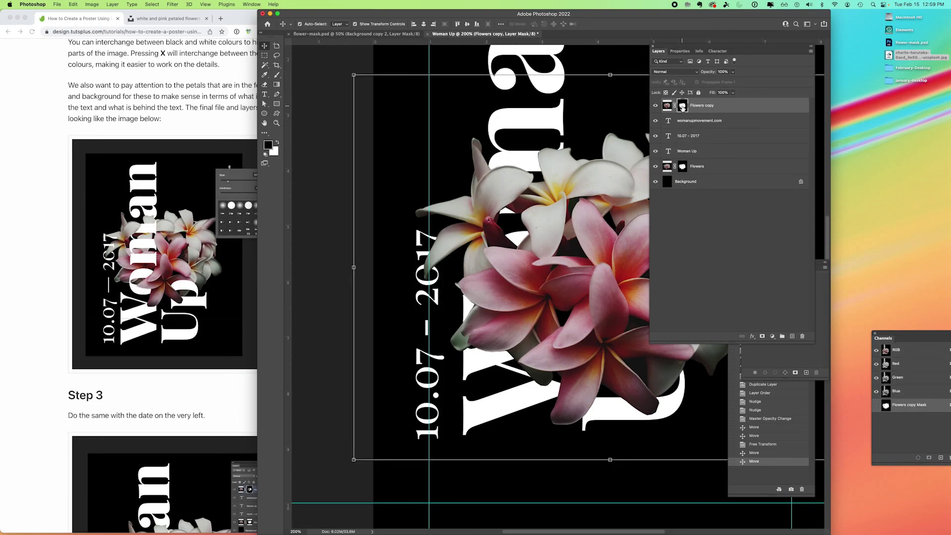
- Lower Flowers copy opacity to about 65% and set a 17 px brush
{"action": "left_click", "coordinate": [735, 74]}
{"action": "left_click_drag", "start_coordinate": [735, 82], "coordinate": [719, 83]}
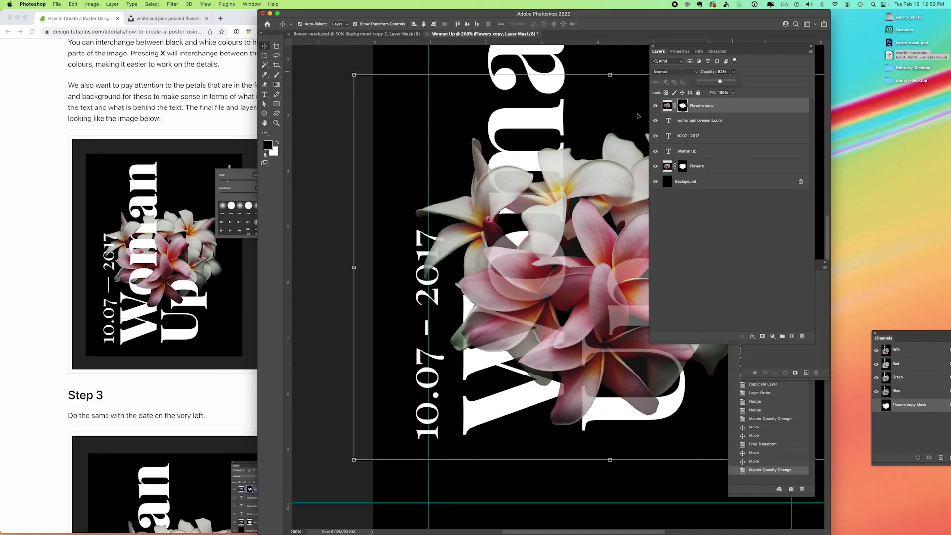
{"action": "left_click", "coordinate": [276, 75]}
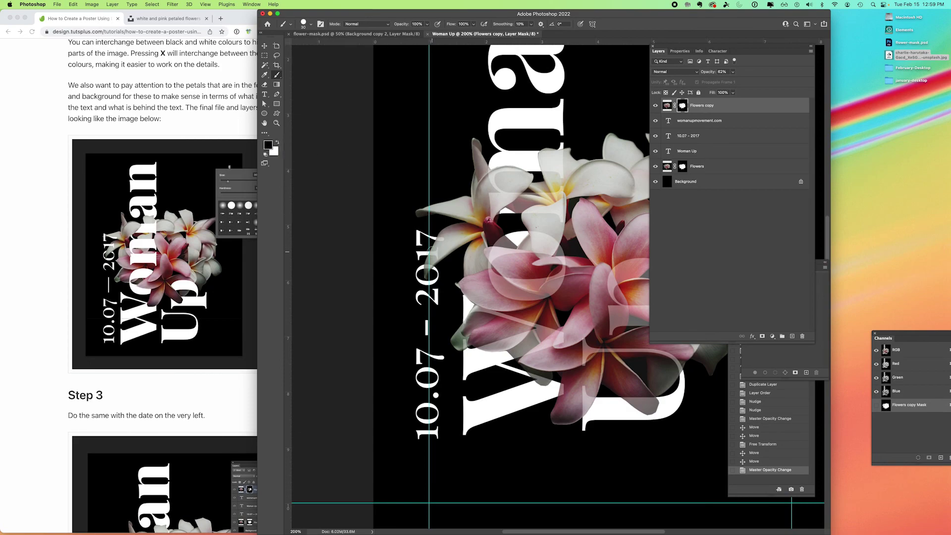
{"action": "left_click", "coordinate": [311, 24]}
{"action": "left_click_drag", "start_coordinate": [305, 46], "coordinate": [302, 48]}
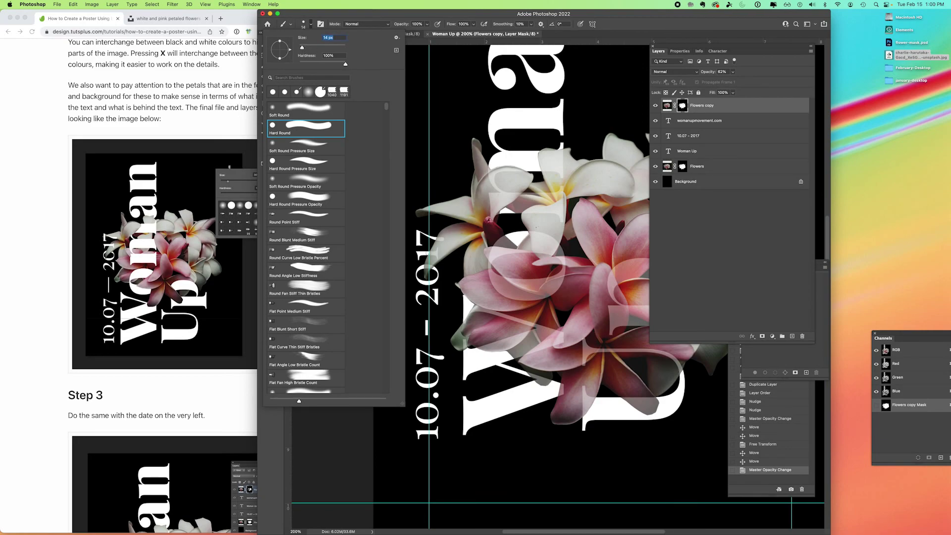
- Paint black on the Flowers copy mask near the date's 7, switching to 12 px
{"action": "left_click", "coordinate": [430, 252]}
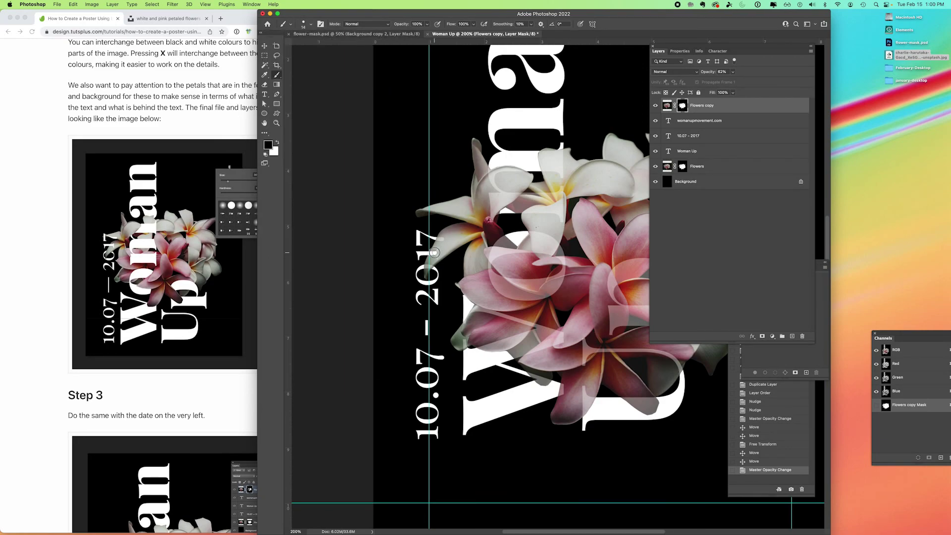
{"action": "left_click_drag", "start_coordinate": [434, 252], "coordinate": [434, 247]}
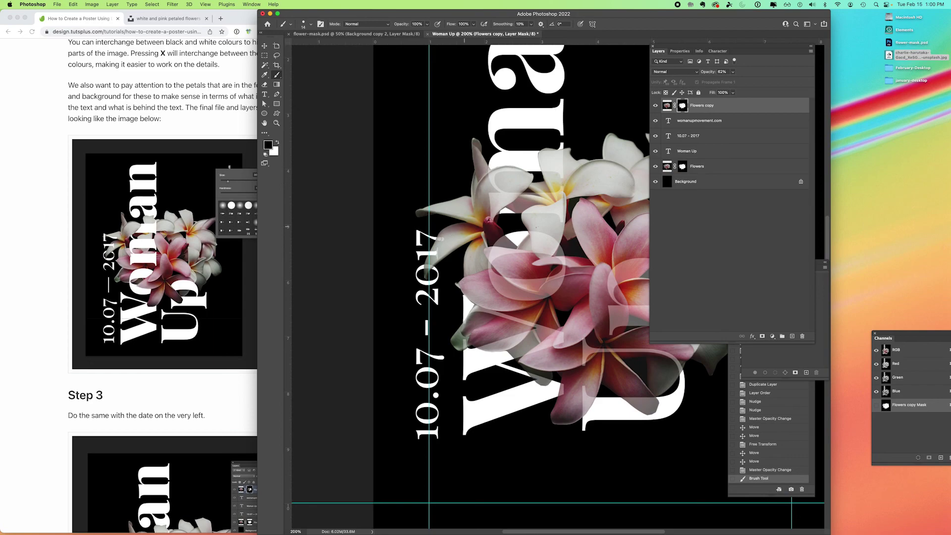
{"action": "left_click", "coordinate": [311, 24]}
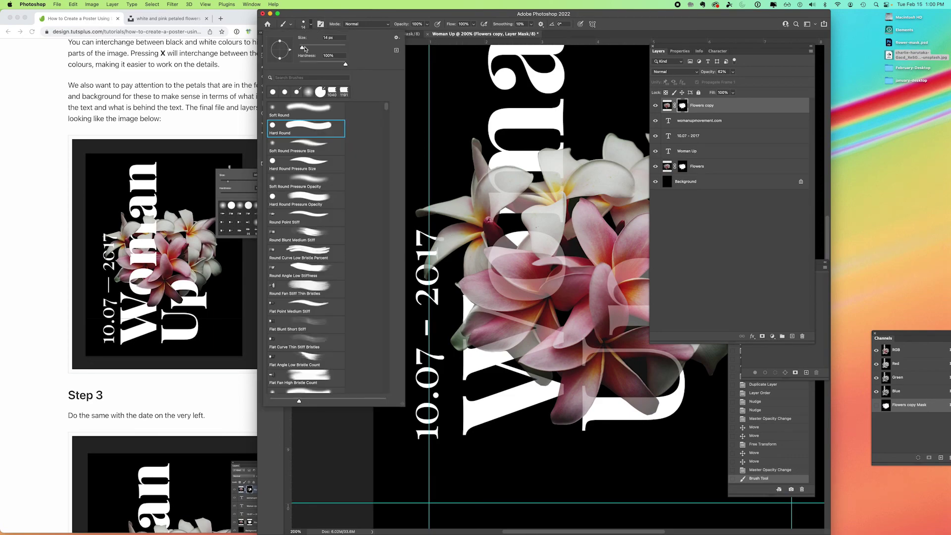
{"action": "left_click_drag", "start_coordinate": [304, 47], "coordinate": [303, 46]}
{"action": "left_click", "coordinate": [380, 36]}
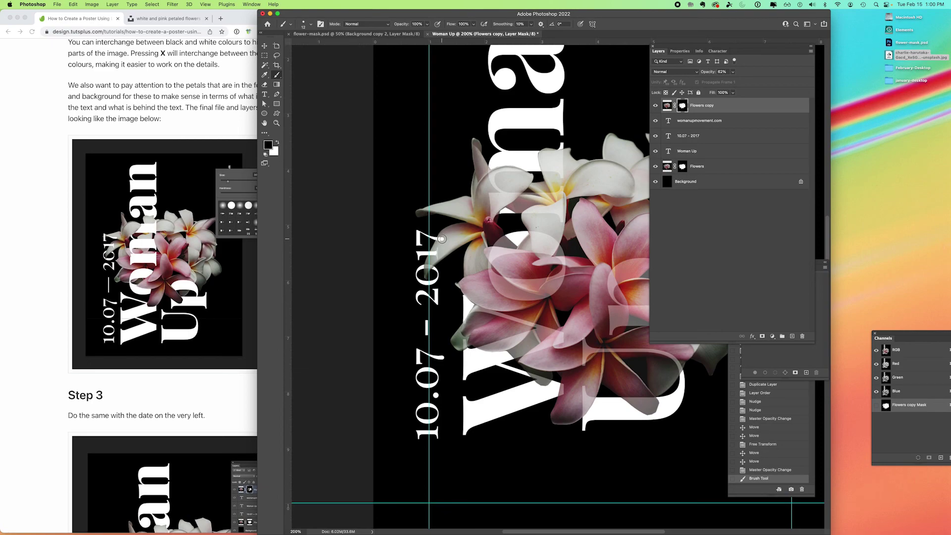
{"action": "left_click_drag", "start_coordinate": [440, 239], "coordinate": [435, 239]}
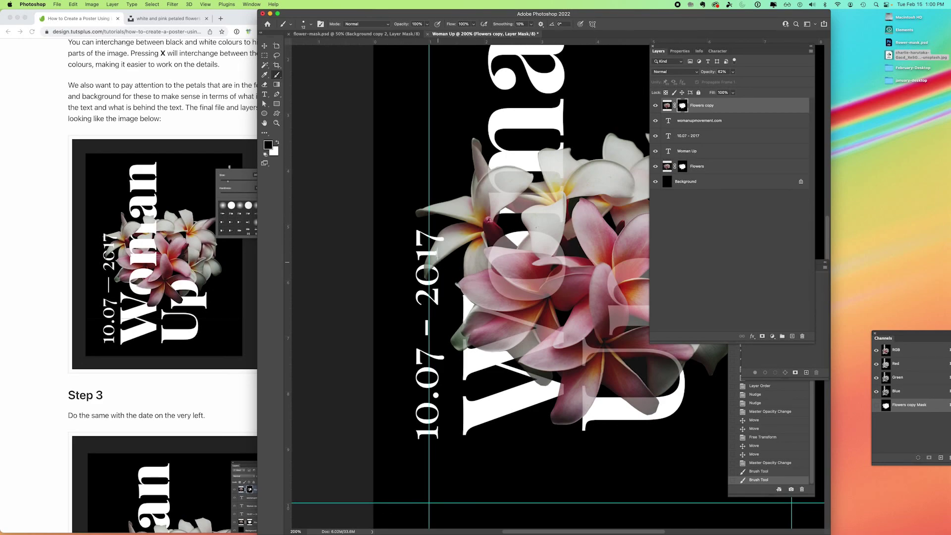
- Zoom in closely on the date text and select the 10.07 - 2017 layer
{"action": "left_click", "coordinate": [706, 137]}
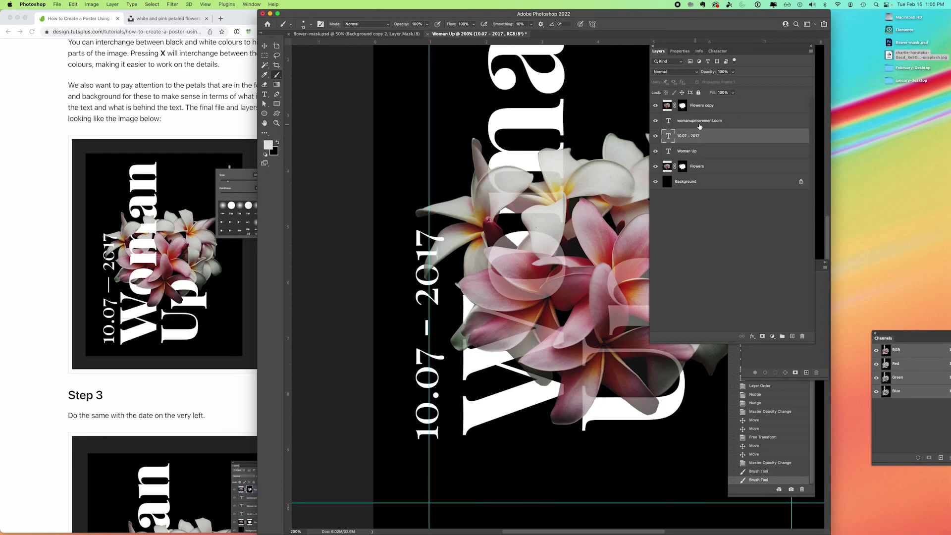
{"action": "left_click", "coordinate": [774, 138], "text": "super"}
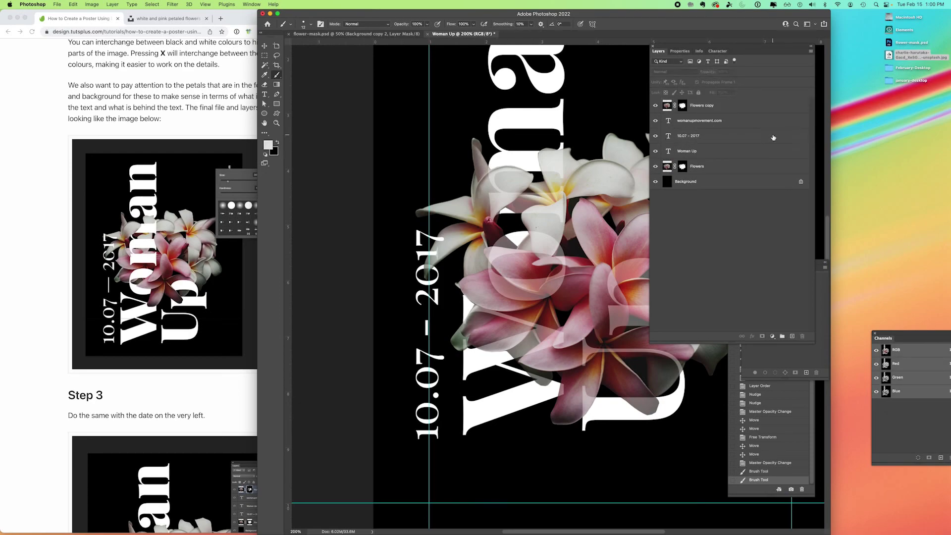
{"action": "left_click", "coordinate": [688, 139]}
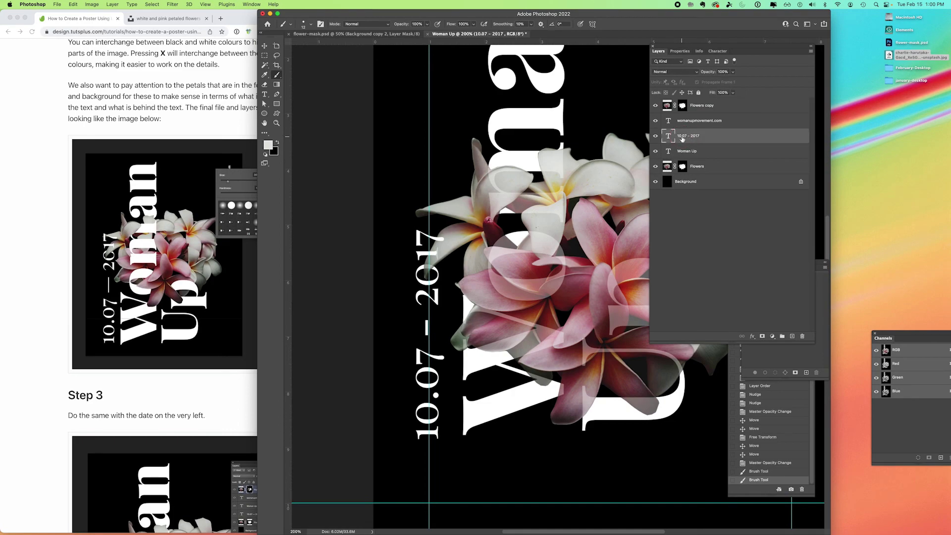
{"action": "left_click", "coordinate": [681, 139], "text": "super"}
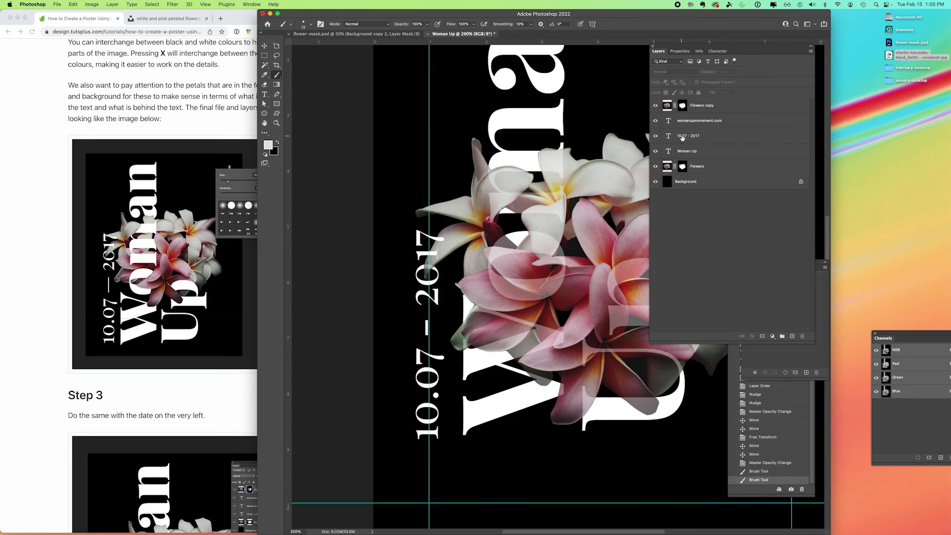
{"action": "left_click", "coordinate": [682, 139]}
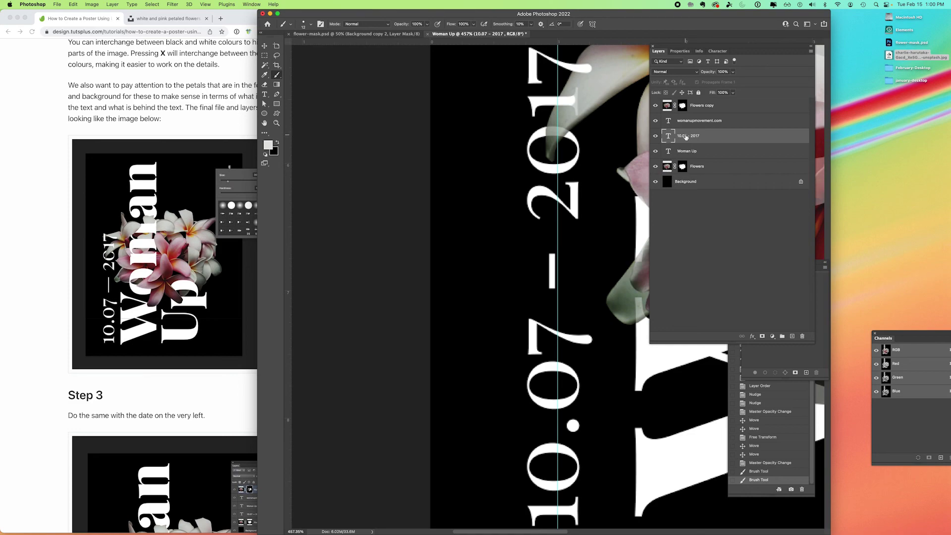
{"action": "left_click", "coordinate": [686, 137], "text": "super"}
{"action": "left_click", "coordinate": [696, 137]}
- Load a selection from the date's letter shapes and target the Flowers copy mask
{"action": "left_click", "coordinate": [668, 136], "text": "super"}
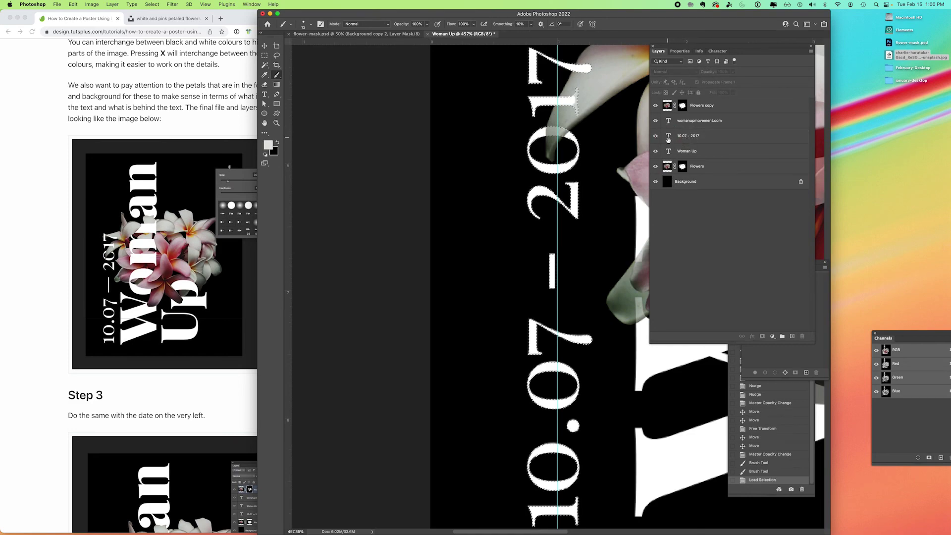
{"action": "key", "text": "super+d"}
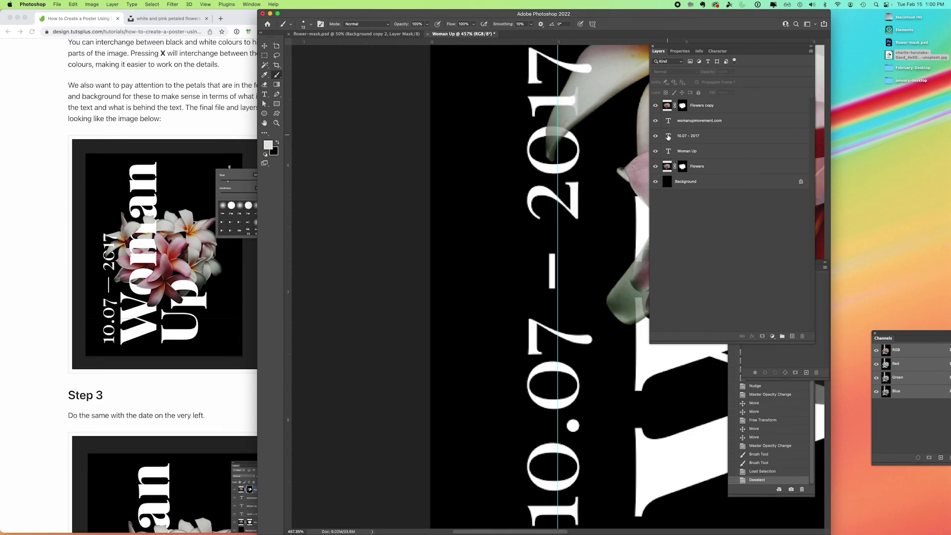
{"action": "left_click", "coordinate": [669, 138], "text": "super"}
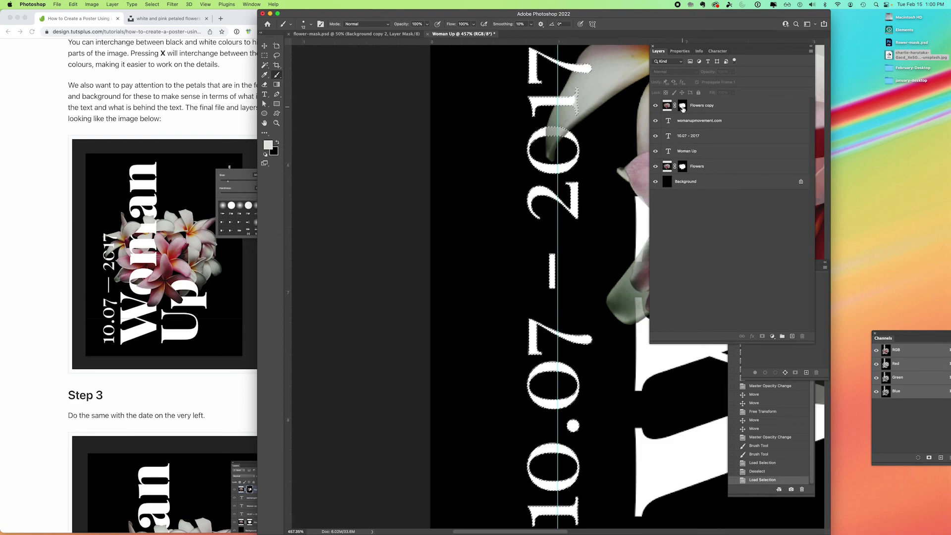
{"action": "left_click", "coordinate": [683, 106]}
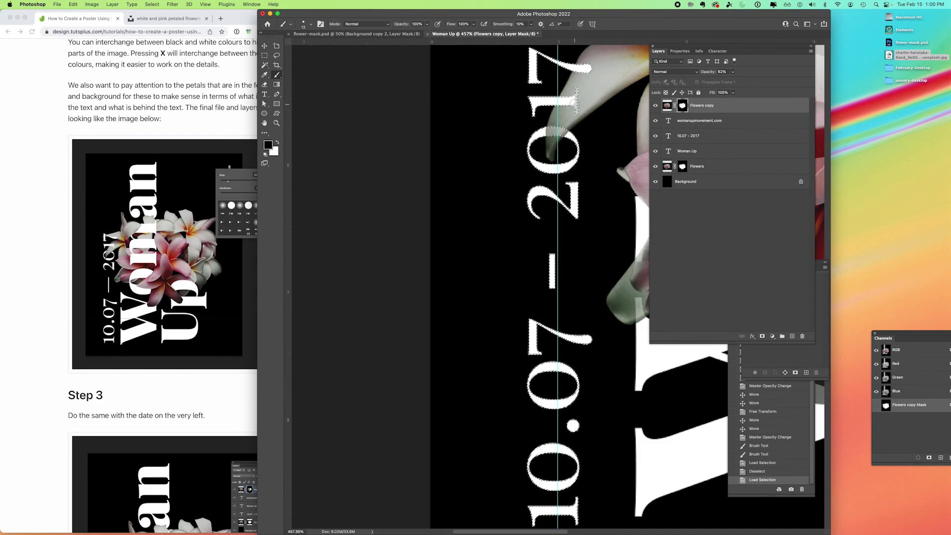
- Paint black on the mask to hide the petals over the date's 1 and 7, then deselect
{"action": "key", "text": "x"}
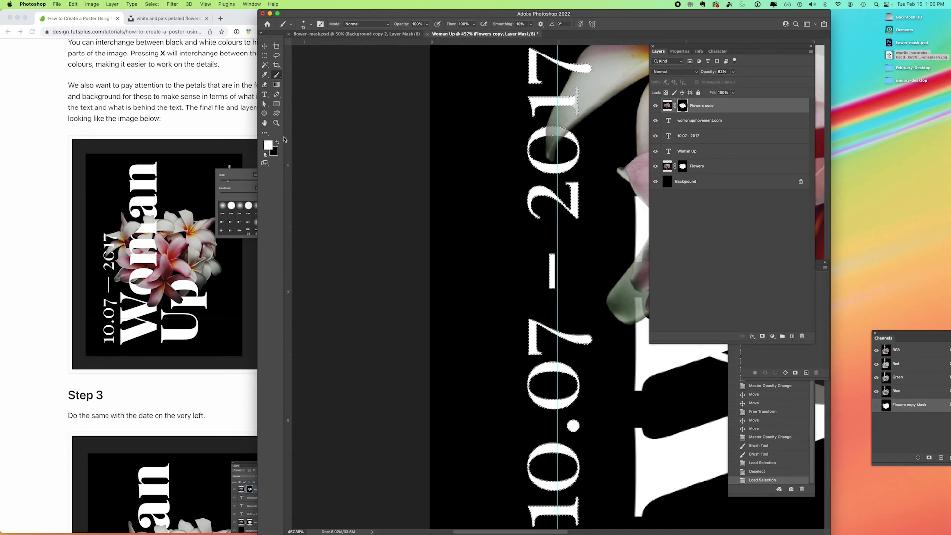
{"action": "key", "text": "x"}
{"action": "left_click_drag", "start_coordinate": [576, 108], "coordinate": [570, 99]}
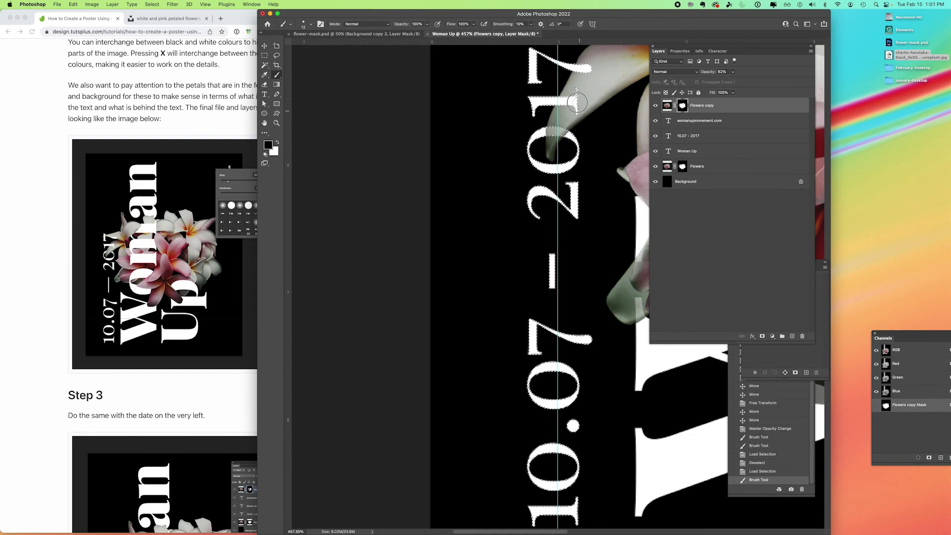
{"action": "mouse_move", "coordinate": [577, 94]}
{"action": "left_mouse_down"}
{"action": "mouse_move", "coordinate": [591, 69]}
{"action": "mouse_move", "coordinate": [572, 65]}
{"action": "mouse_move", "coordinate": [595, 64]}
{"action": "left_mouse_up"}
{"action": "left_click_drag", "start_coordinate": [565, 109], "coordinate": [577, 91]}
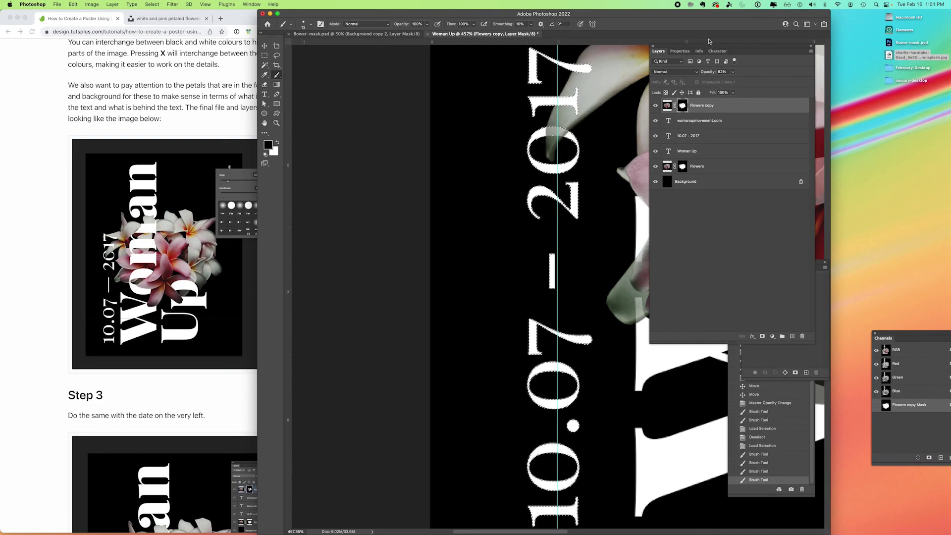
{"action": "key", "text": "super+d"}
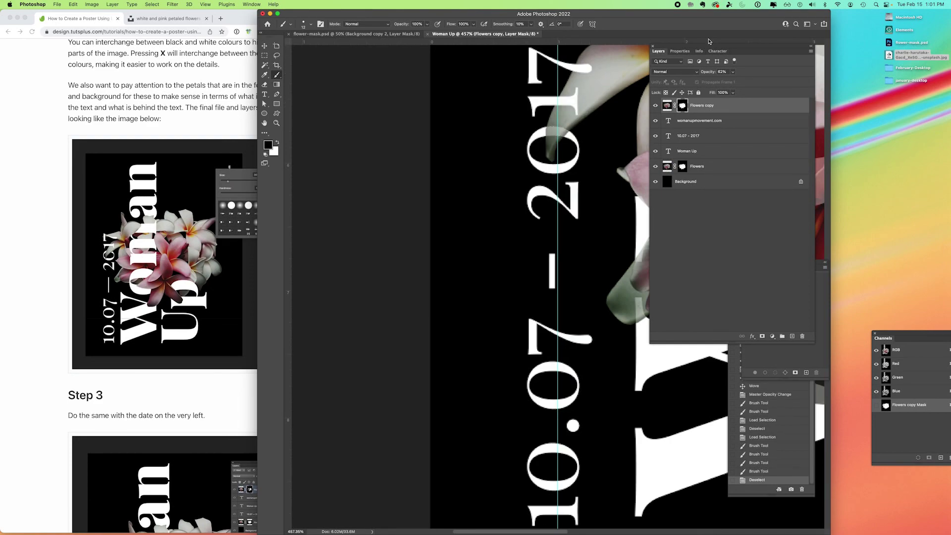
- Restore Flowers copy to 100% opacity and zoom out to view the whole poster
{"action": "left_click", "coordinate": [733, 73]}
{"action": "left_click_drag", "start_coordinate": [732, 78], "coordinate": [763, 80]}
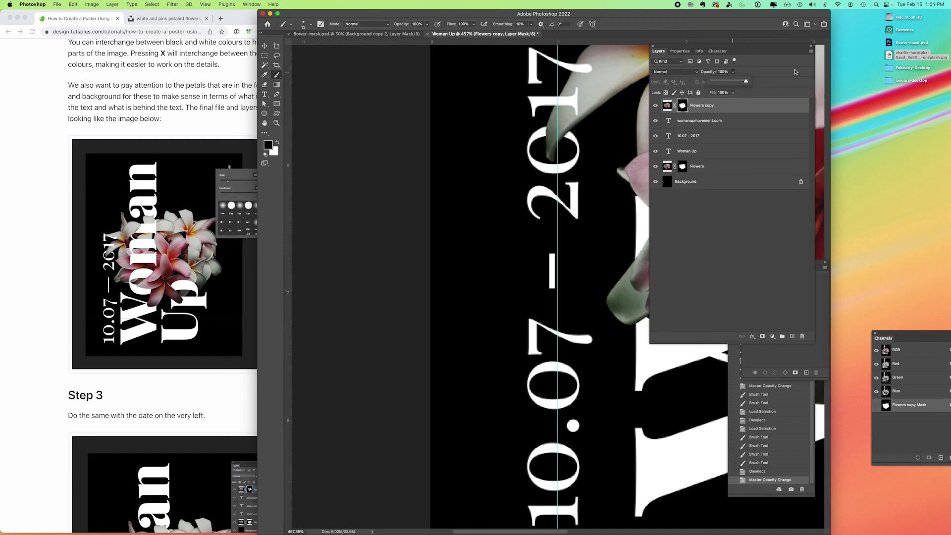
{"action": "key", "text": "super+minus"}
{"action": "key", "text": "super+minus"}
{"action": "key", "text": "super+minus"}
{"action": "key", "text": "super+minus"}
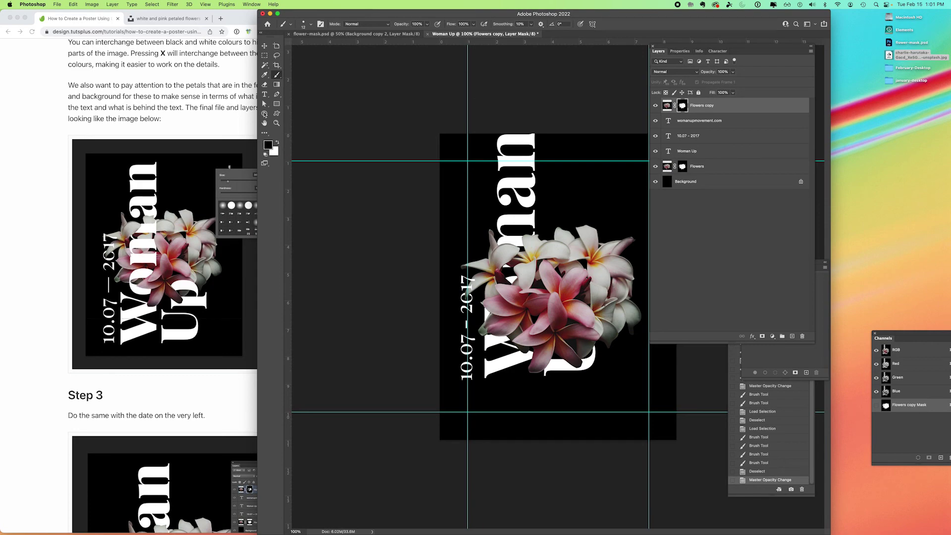
- Move the vertical Woman Up text slightly lower on the poster
{"action": "left_click", "coordinate": [265, 46]}
{"action": "left_click_drag", "start_coordinate": [510, 164], "coordinate": [511, 191]}
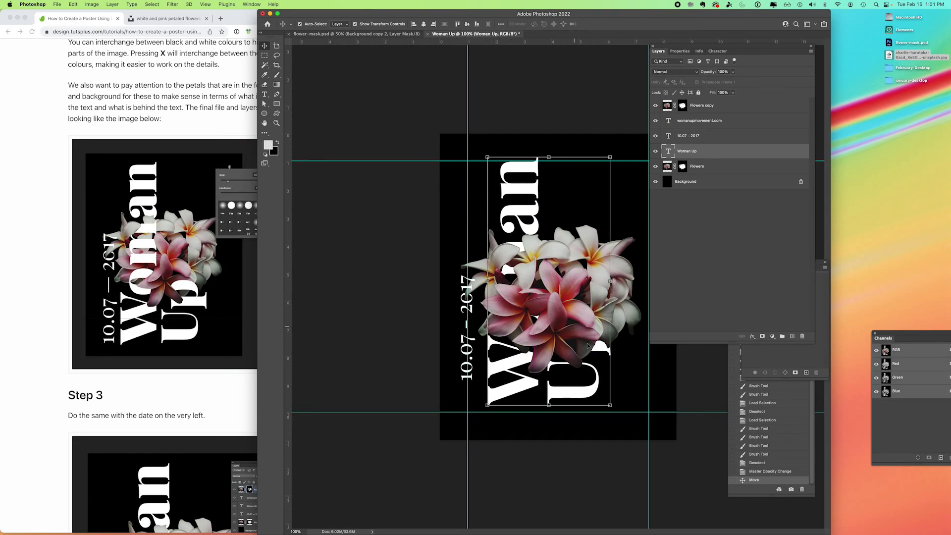
- Scale Woman Up to about 90%, shift it slightly left, and load its letter shapes as a selection
{"action": "left_click_drag", "start_coordinate": [609, 405], "coordinate": [601, 380]}
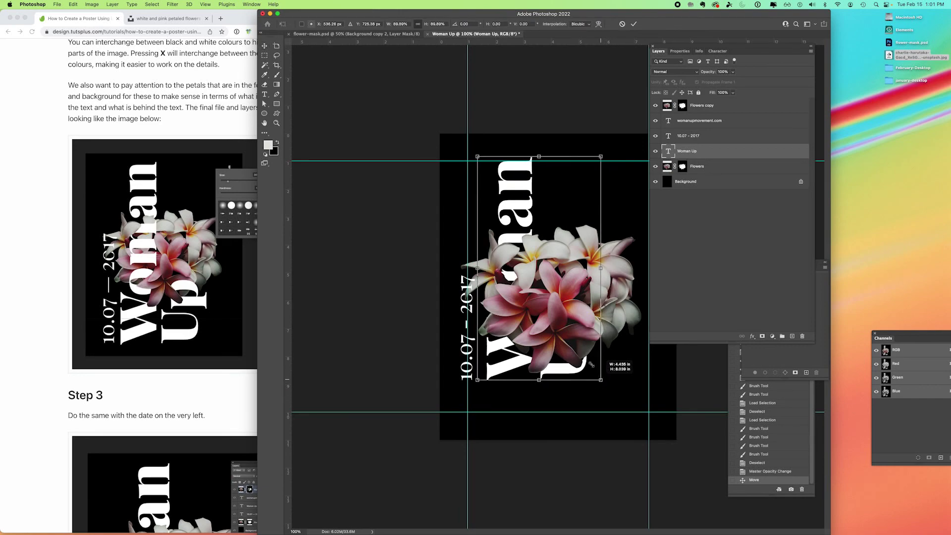
{"action": "left_click_drag", "start_coordinate": [510, 242], "coordinate": [510, 245]}
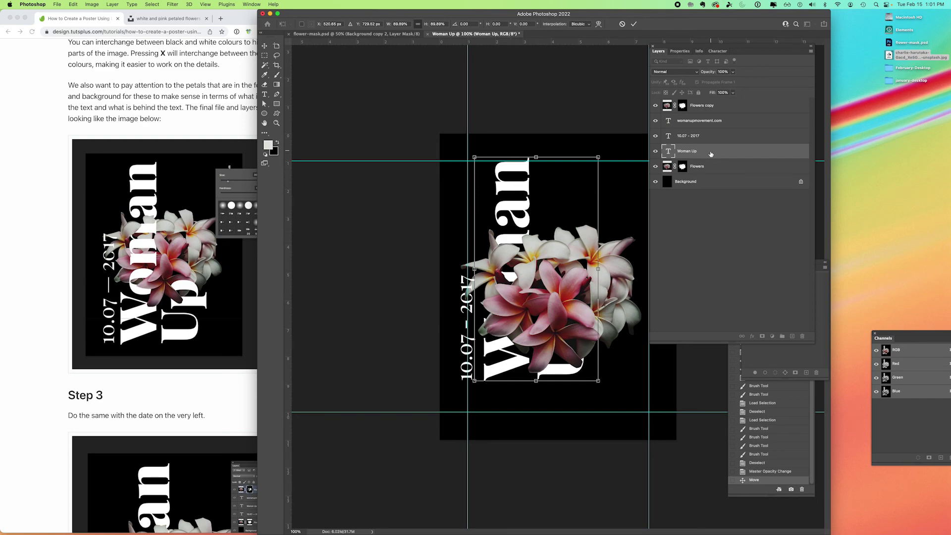
{"action": "left_click", "coordinate": [665, 154], "text": "super"}
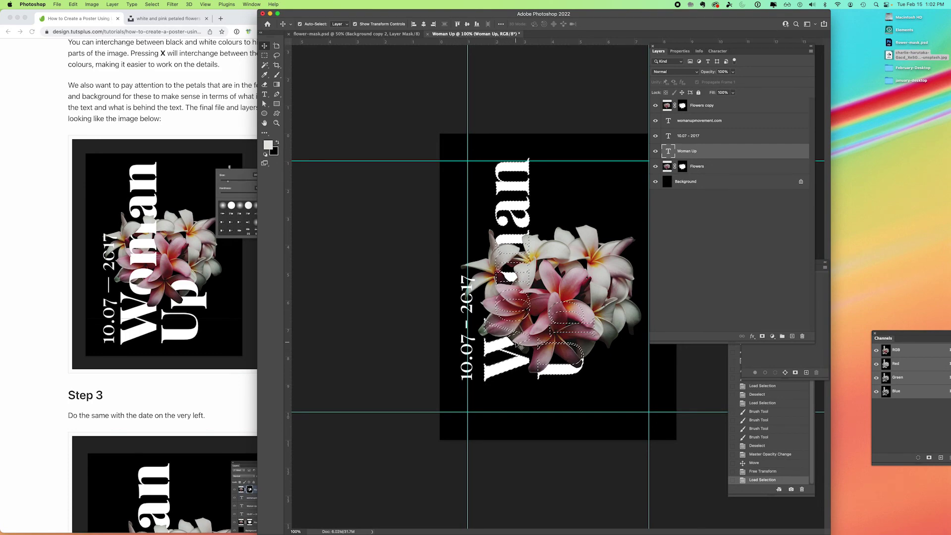
- With a 52 px black brush on the Flowers copy mask, hide petals over the m and o of Woman
{"action": "left_click", "coordinate": [683, 105]}
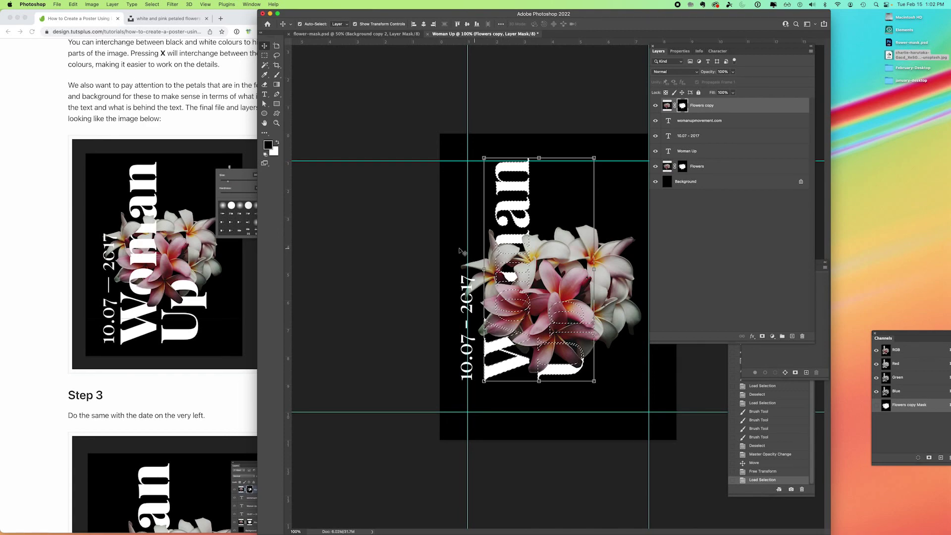
{"action": "left_click", "coordinate": [275, 76]}
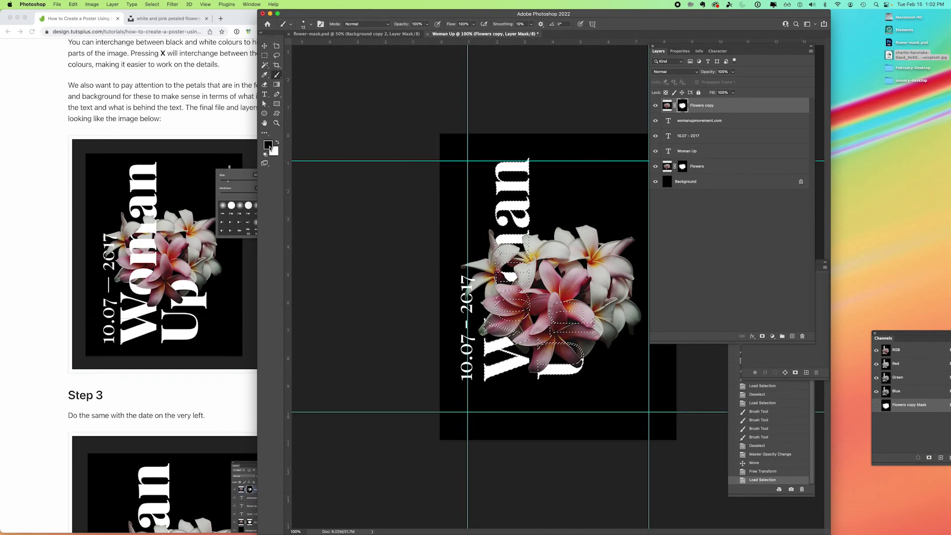
{"action": "left_click", "coordinate": [304, 24]}
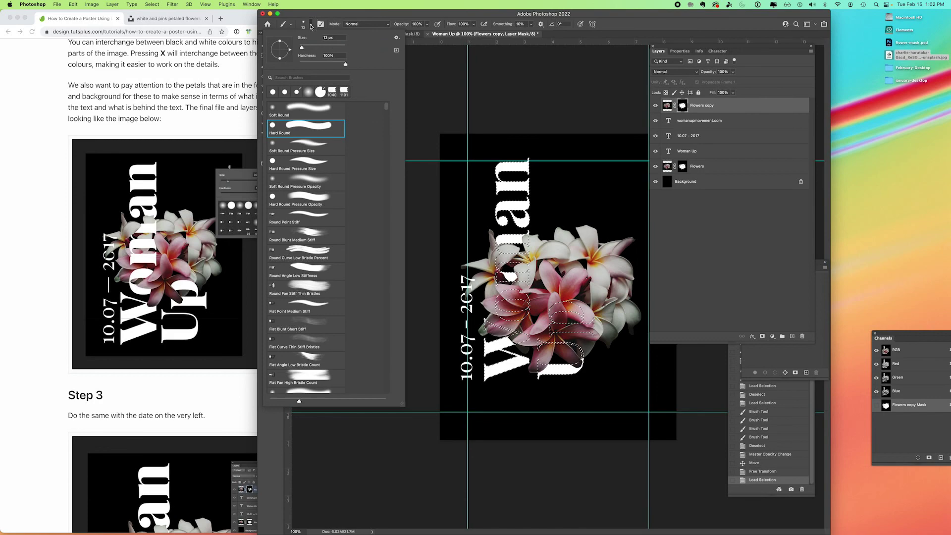
{"action": "left_click_drag", "start_coordinate": [304, 45], "coordinate": [310, 48]}
{"action": "key", "text": "Return"}
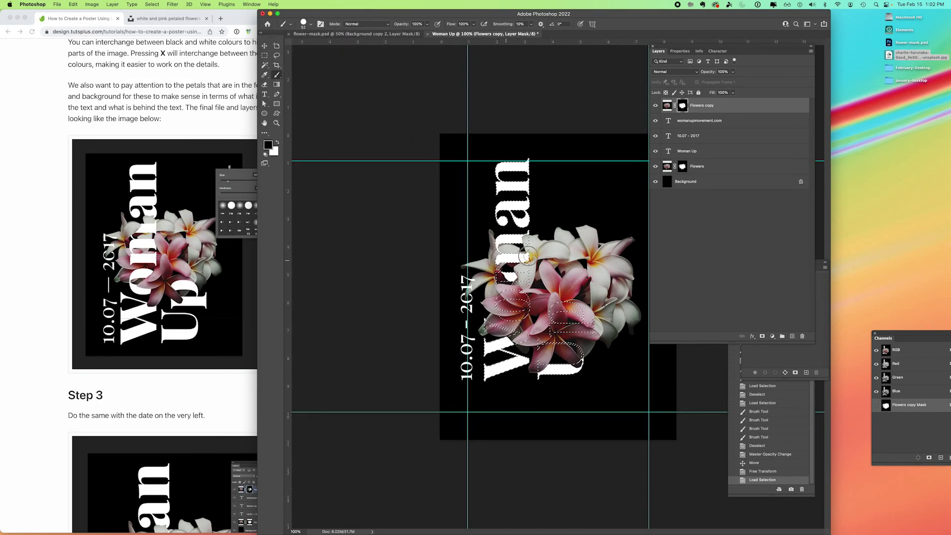
{"action": "mouse_move", "coordinate": [528, 258]}
{"action": "left_mouse_down"}
{"action": "mouse_move", "coordinate": [500, 263]}
{"action": "mouse_move", "coordinate": [494, 275]}
{"action": "mouse_move", "coordinate": [502, 286]}
{"action": "mouse_move", "coordinate": [527, 279]}
{"action": "mouse_move", "coordinate": [530, 269]}
{"action": "mouse_move", "coordinate": [522, 274]}
{"action": "mouse_move", "coordinate": [503, 257]}
{"action": "mouse_move", "coordinate": [526, 261]}
{"action": "left_mouse_up"}
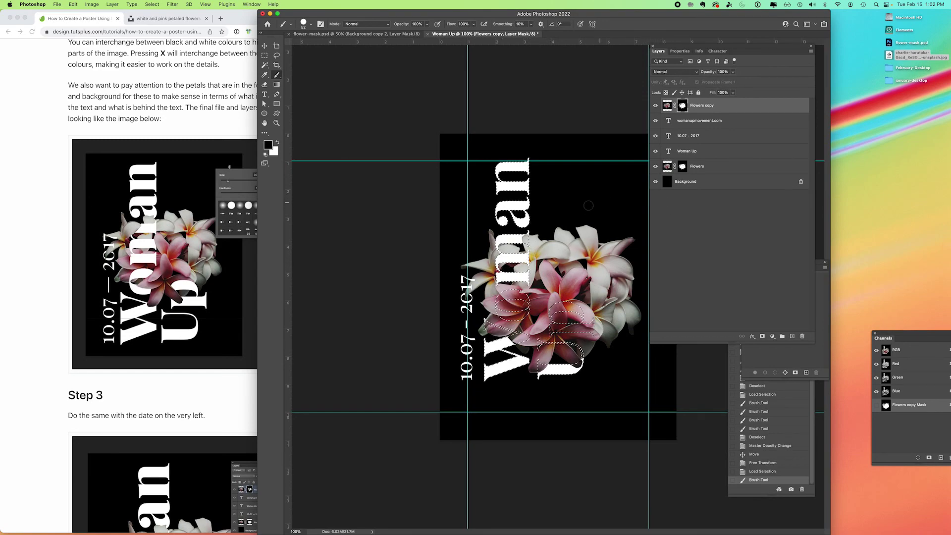
{"action": "key", "text": "super+d"}
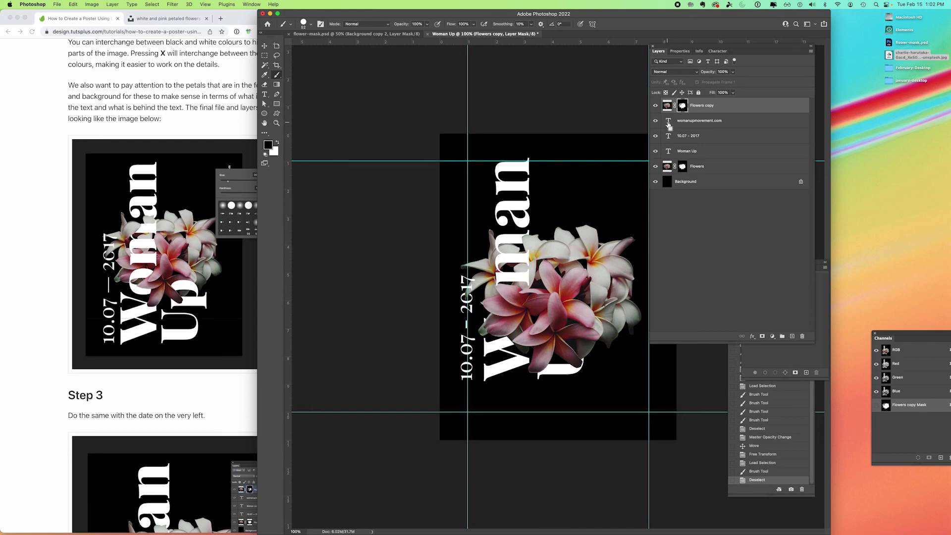
- Reload the letter selection and reveal more of Woman and the U of Up over the petals
{"action": "left_click", "coordinate": [668, 152], "text": "super"}
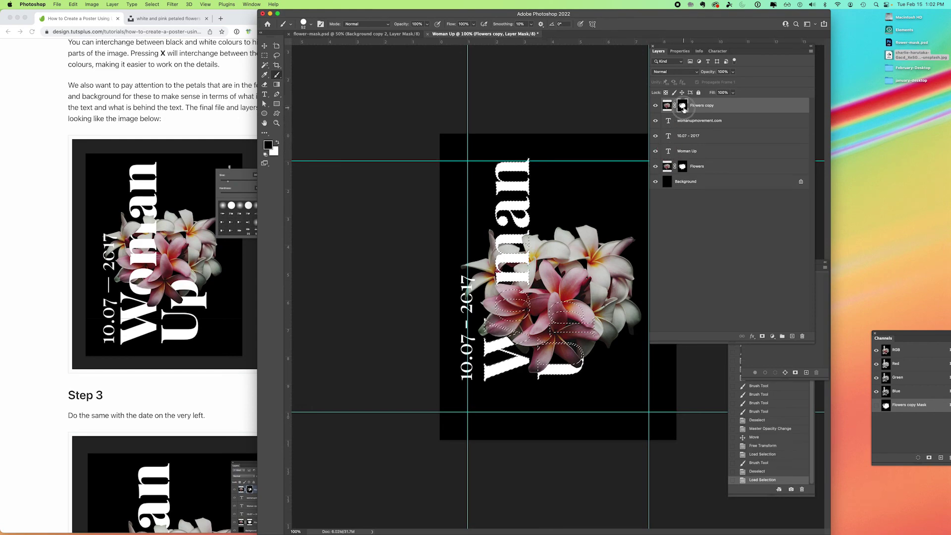
{"action": "mouse_move", "coordinate": [517, 299]}
{"action": "left_mouse_down"}
{"action": "mouse_move", "coordinate": [506, 295]}
{"action": "mouse_move", "coordinate": [526, 297]}
{"action": "mouse_move", "coordinate": [497, 313]}
{"action": "mouse_move", "coordinate": [515, 317]}
{"action": "mouse_move", "coordinate": [528, 304]}
{"action": "mouse_move", "coordinate": [508, 297]}
{"action": "mouse_move", "coordinate": [523, 317]}
{"action": "mouse_move", "coordinate": [494, 310]}
{"action": "mouse_move", "coordinate": [483, 326]}
{"action": "mouse_move", "coordinate": [516, 331]}
{"action": "mouse_move", "coordinate": [510, 345]}
{"action": "mouse_move", "coordinate": [520, 327]}
{"action": "mouse_move", "coordinate": [485, 325]}
{"action": "mouse_move", "coordinate": [494, 315]}
{"action": "left_mouse_up"}
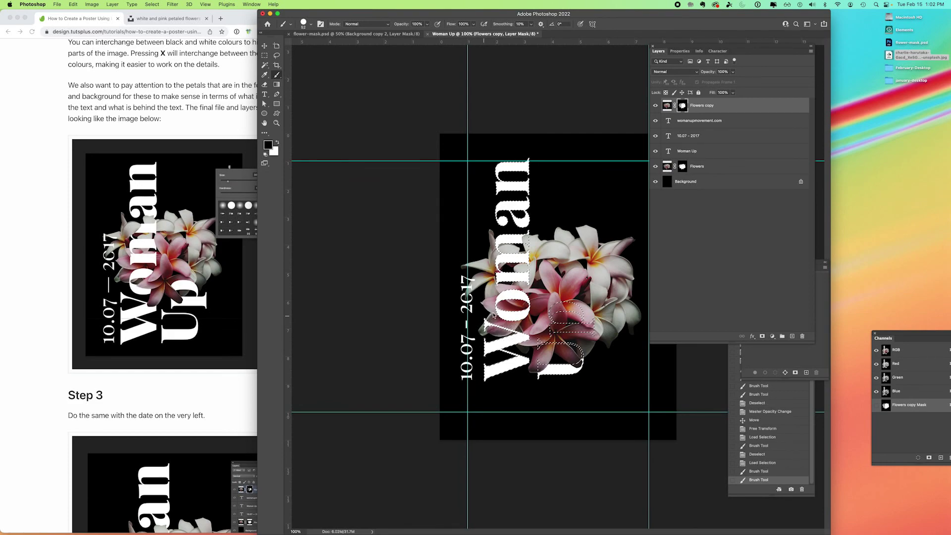
{"action": "mouse_move", "coordinate": [545, 343]}
{"action": "left_mouse_down"}
{"action": "mouse_move", "coordinate": [539, 370]}
{"action": "mouse_move", "coordinate": [577, 368]}
{"action": "mouse_move", "coordinate": [576, 345]}
{"action": "mouse_move", "coordinate": [534, 340]}
{"action": "mouse_move", "coordinate": [553, 326]}
{"action": "mouse_move", "coordinate": [552, 336]}
{"action": "mouse_move", "coordinate": [599, 321]}
{"action": "mouse_move", "coordinate": [577, 327]}
{"action": "mouse_move", "coordinate": [573, 303]}
{"action": "mouse_move", "coordinate": [551, 306]}
{"action": "mouse_move", "coordinate": [573, 306]}
{"action": "mouse_move", "coordinate": [561, 309]}
{"action": "mouse_move", "coordinate": [556, 331]}
{"action": "left_mouse_up"}
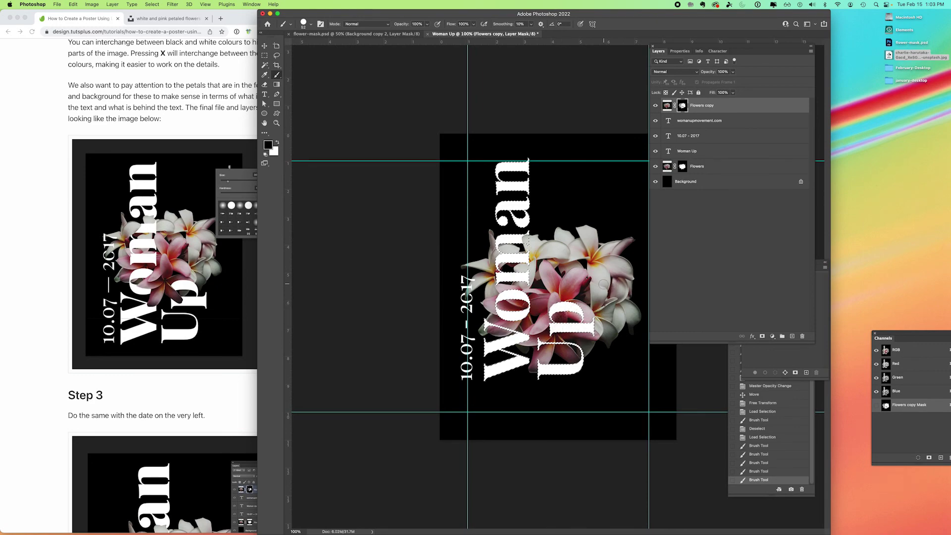
{"action": "key", "text": "super+d"}
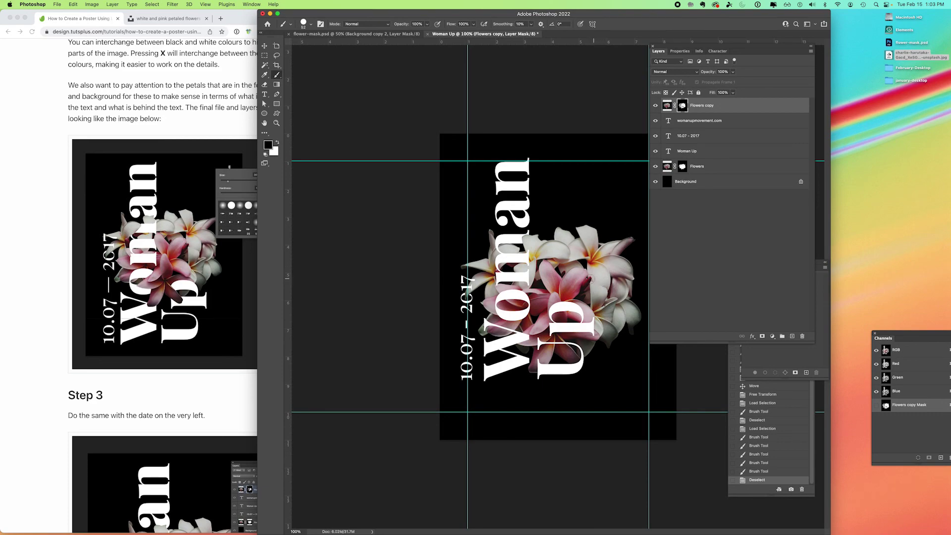
{"action": "left_click", "coordinate": [276, 123]}
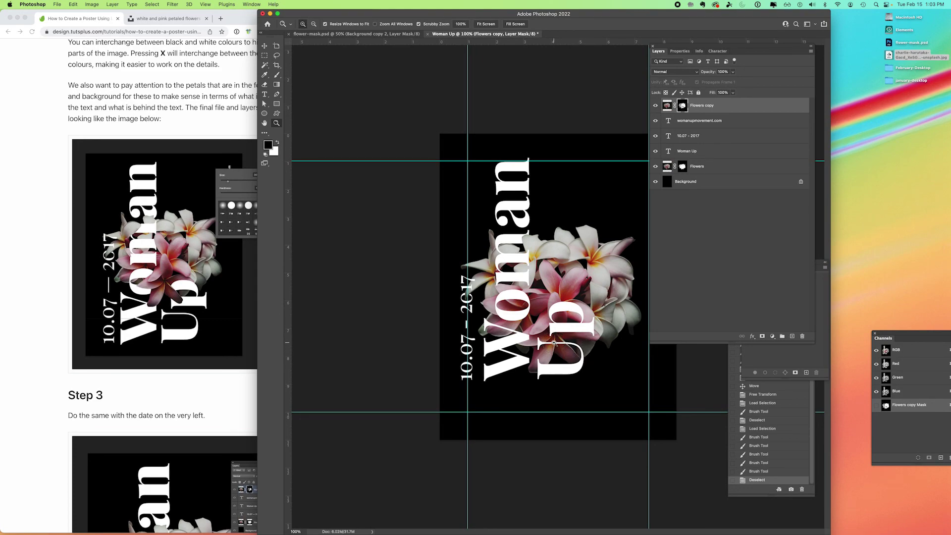
- Zoom in to 200% and touch up the Flowers copy mask with a 9 px brush
{"action": "left_click", "coordinate": [554, 342]}
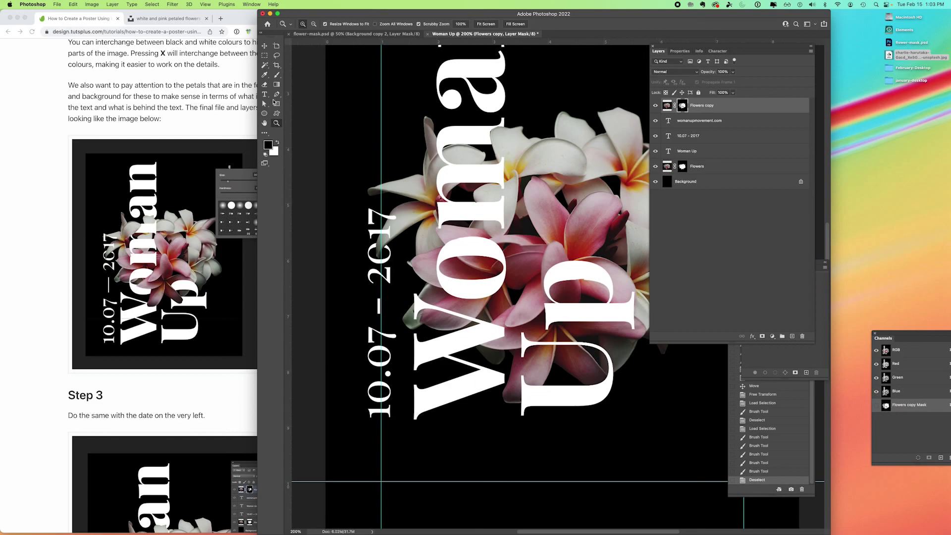
{"action": "left_click", "coordinate": [277, 74]}
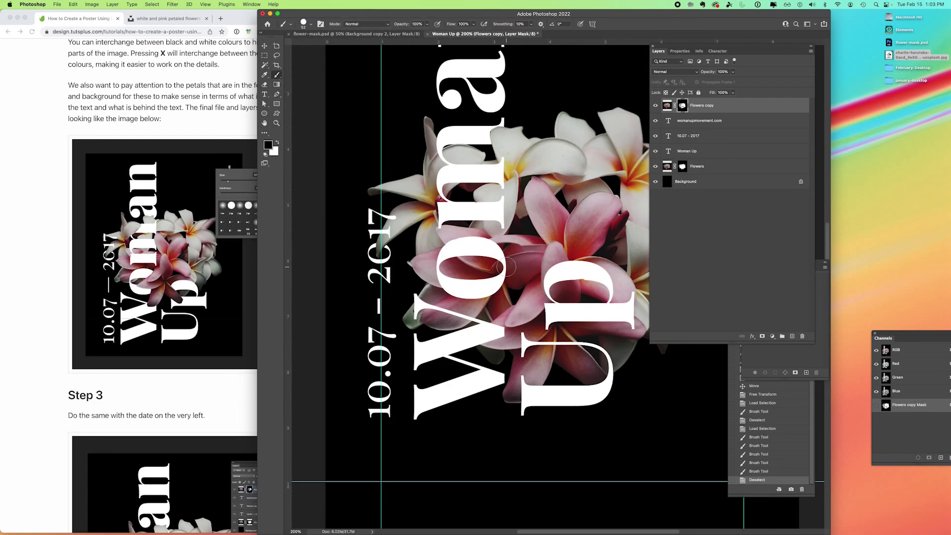
{"action": "left_click", "coordinate": [310, 24]}
{"action": "left_click_drag", "start_coordinate": [310, 50], "coordinate": [301, 48]}
{"action": "key", "text": "Return"}
{"action": "left_click", "coordinate": [500, 262]}
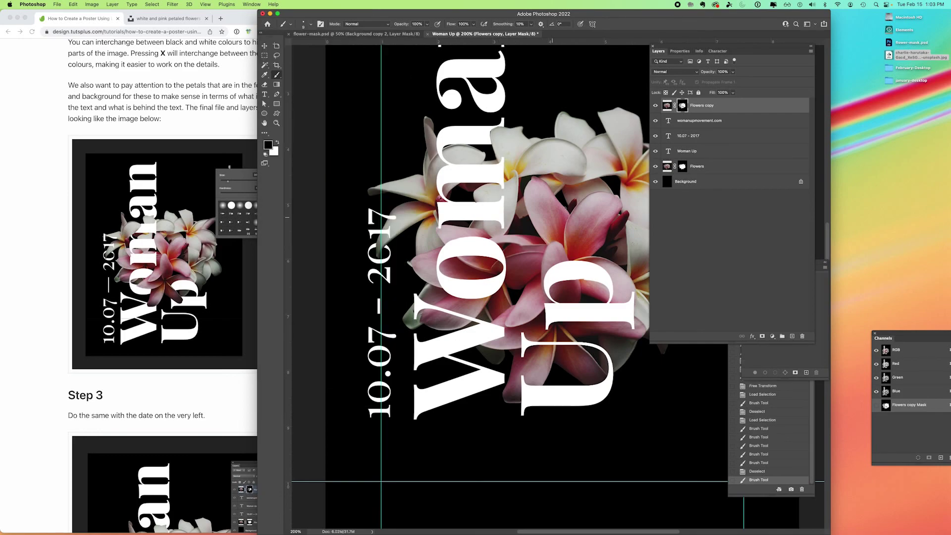
- Alternate white and black on the mask to weave petal edges around the lettering, then zoom out
{"action": "left_click", "coordinate": [278, 143]}
{"action": "left_click_drag", "start_coordinate": [509, 285], "coordinate": [518, 262]}
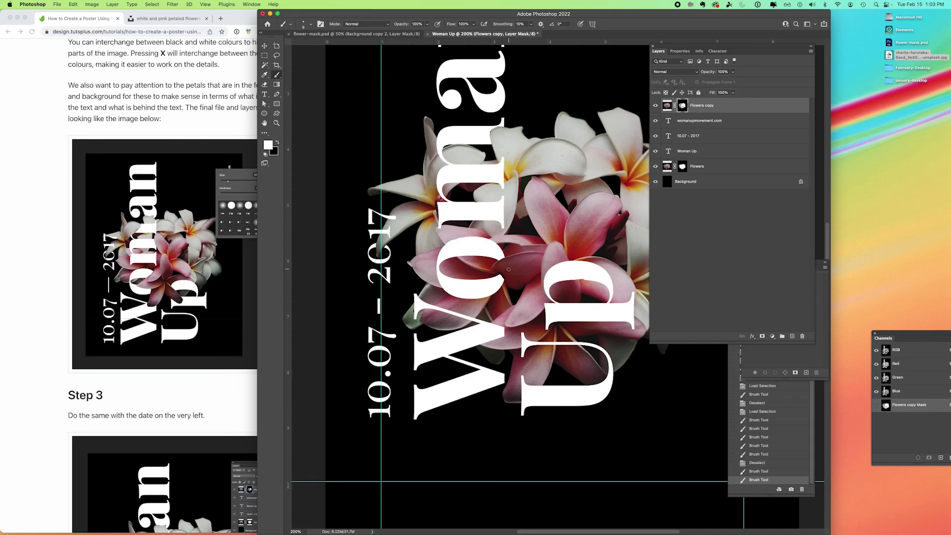
{"action": "key", "text": "x"}
{"action": "left_click_drag", "start_coordinate": [502, 276], "coordinate": [505, 272]}
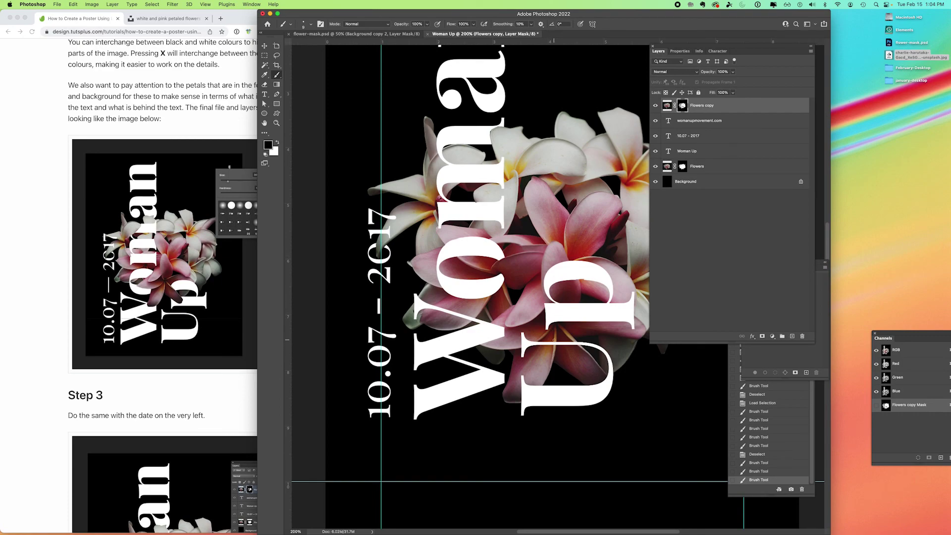
{"action": "left_click_drag", "start_coordinate": [553, 344], "coordinate": [556, 342]}
{"action": "left_click", "coordinate": [554, 342]}
{"action": "key", "text": "x"}
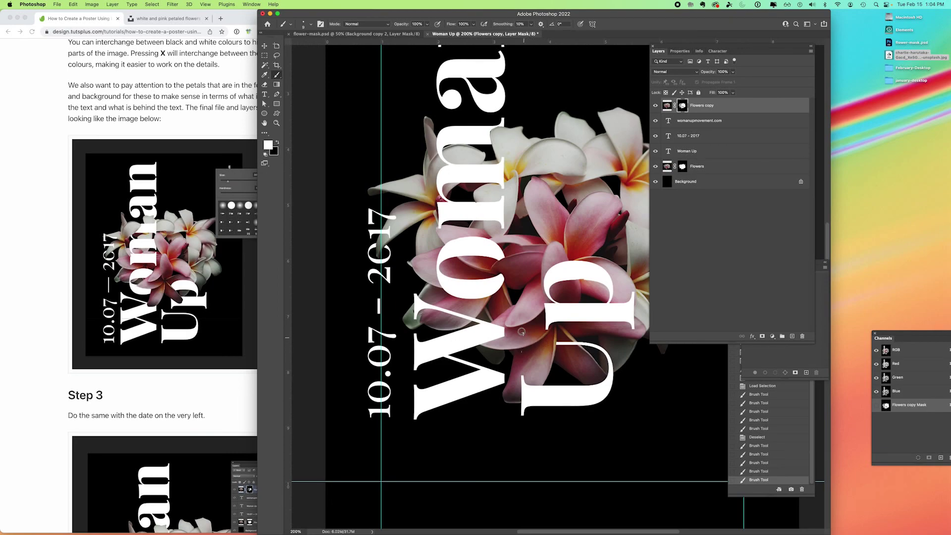
{"action": "left_click_drag", "start_coordinate": [528, 347], "coordinate": [504, 358]}
{"action": "key", "text": "super+minus"}
{"action": "key", "text": "super+minus"}
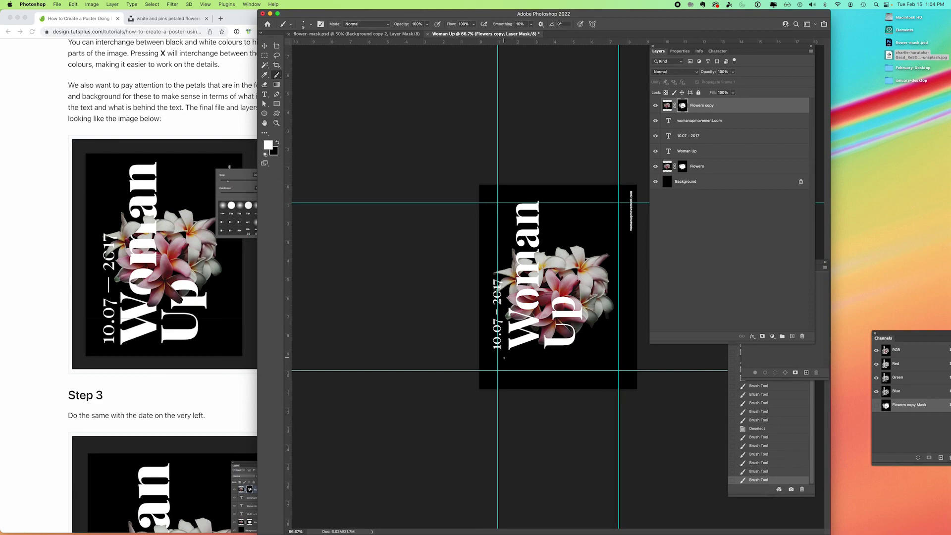
- Select the flowers, date and Woman Up, scale the flowers to 116.38% and shift them down-left
{"action": "key", "text": "v"}
{"action": "left_click_drag", "start_coordinate": [441, 187], "coordinate": [637, 359]}
{"action": "left_click_drag", "start_coordinate": [593, 316], "coordinate": [597, 329]}
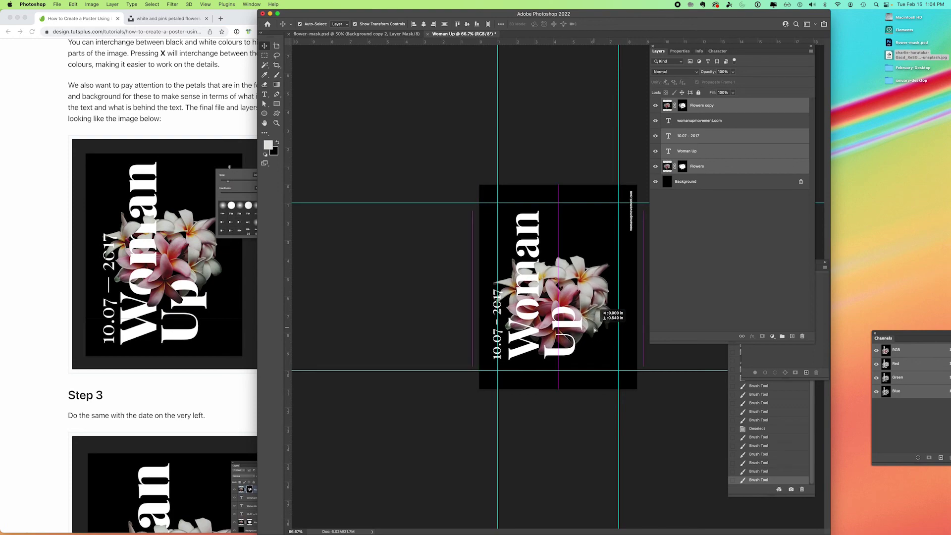
{"action": "left_click_drag", "start_coordinate": [643, 212], "coordinate": [676, 190]}
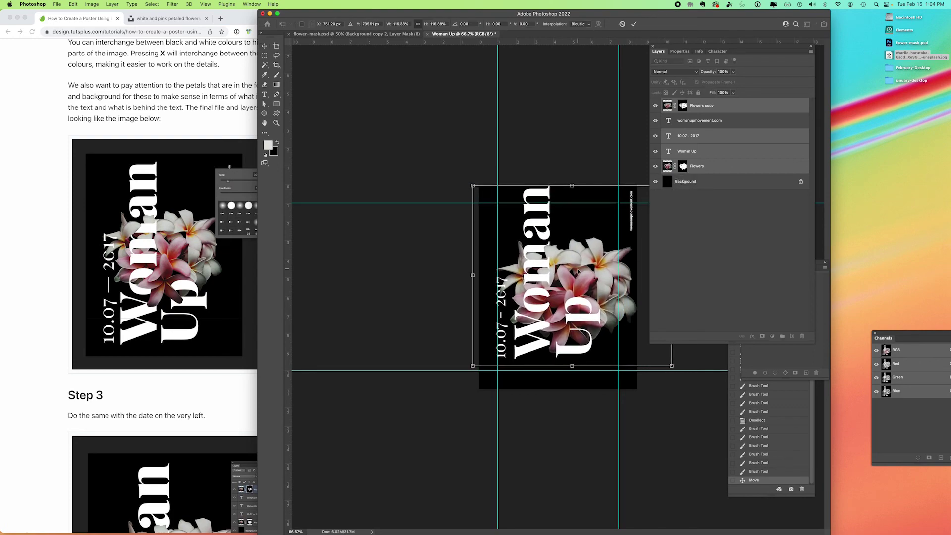
{"action": "left_click_drag", "start_coordinate": [578, 270], "coordinate": [574, 281]}
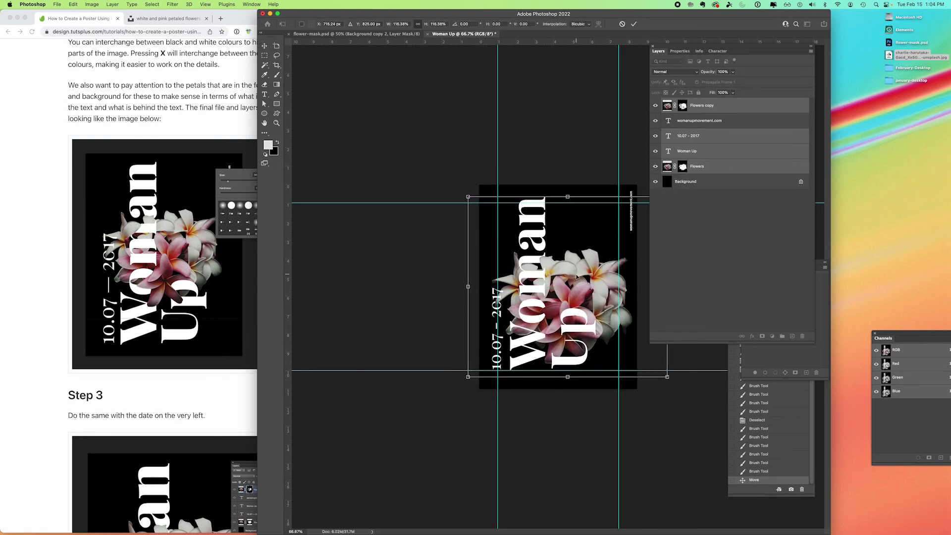
{"action": "key", "text": "Return"}
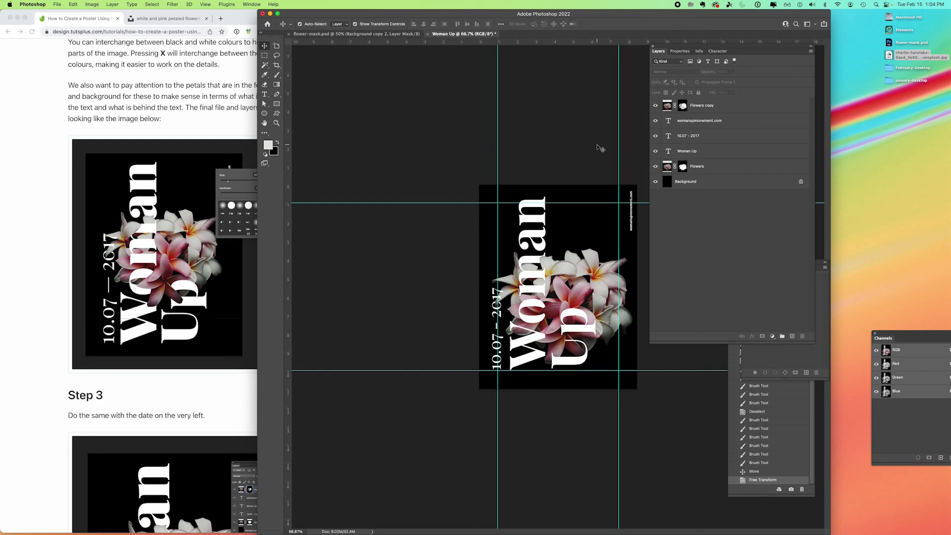
- Scroll the Chrome tutorial to section 6's Drop Shadow settings, then return to the Woman Up text in Photoshop
{"action": "key", "text": "super+Tab"}
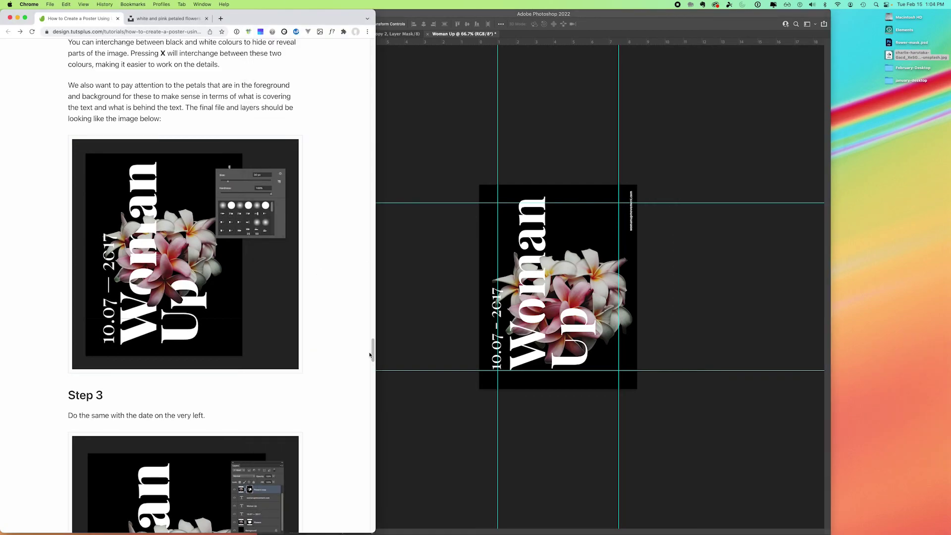
{"action": "left_click_drag", "start_coordinate": [370, 351], "coordinate": [363, 379]}
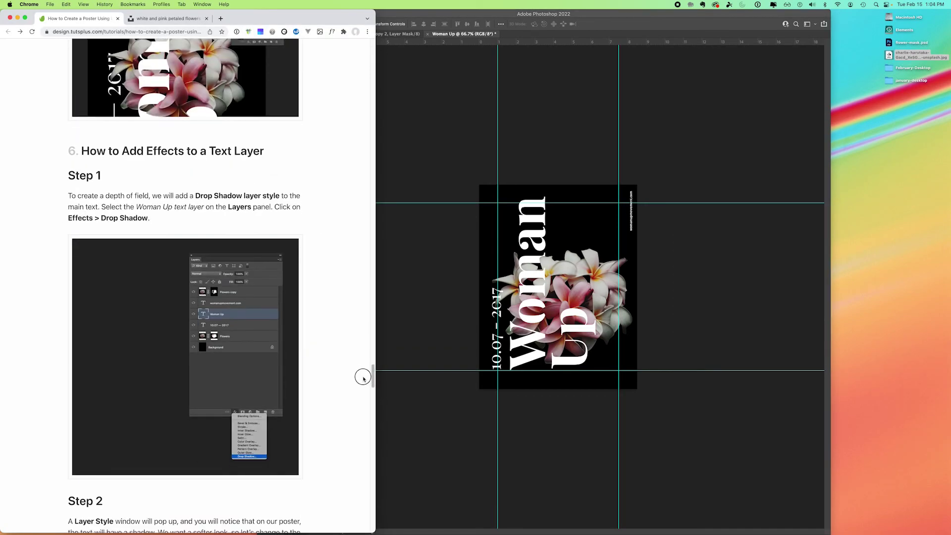
{"action": "scroll", "coordinate": [363, 379], "scroll_direction": "down", "scroll_amount": 10}
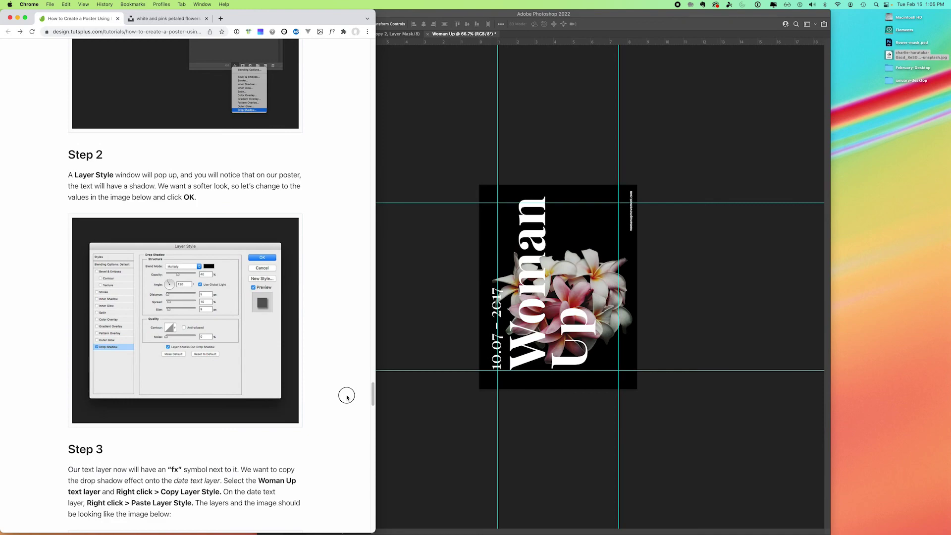
{"action": "scroll", "coordinate": [332, 409], "scroll_direction": "down", "scroll_amount": 3}
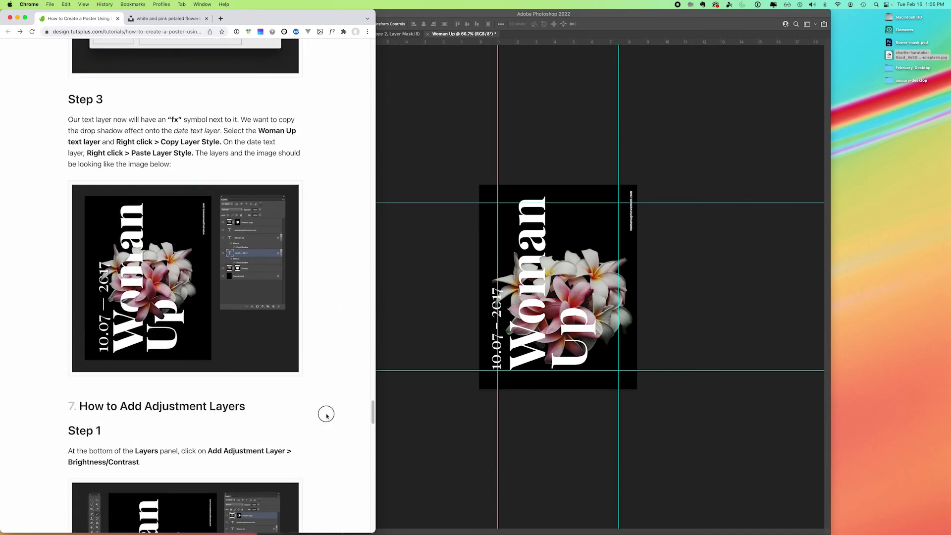
{"action": "scroll", "coordinate": [326, 415], "scroll_direction": "down", "scroll_amount": 3}
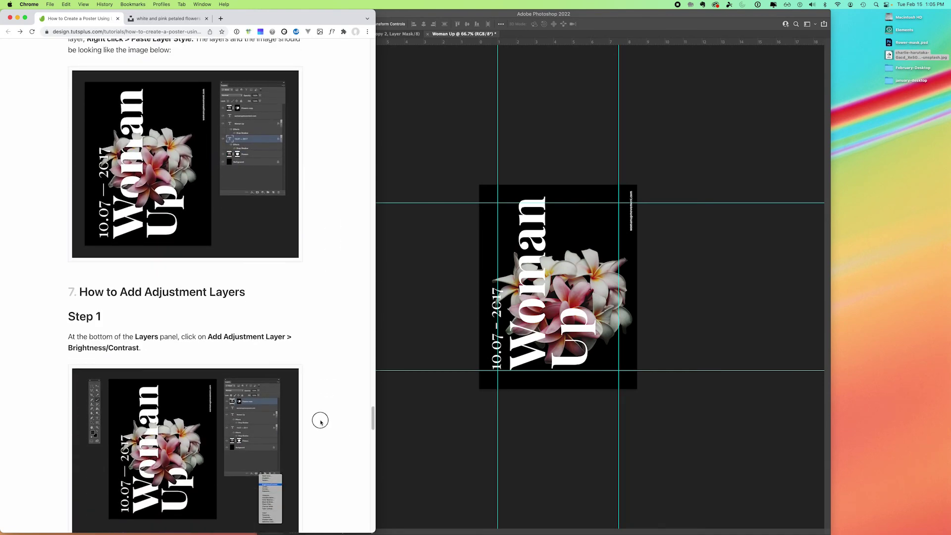
{"action": "scroll", "coordinate": [325, 406], "scroll_direction": "up", "scroll_amount": 15}
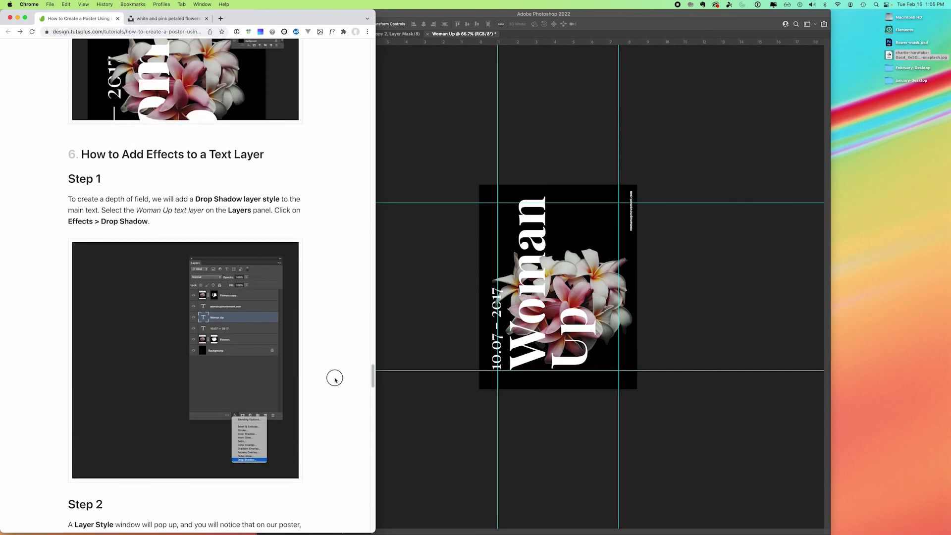
{"action": "scroll", "coordinate": [335, 379], "scroll_direction": "down", "scroll_amount": 8}
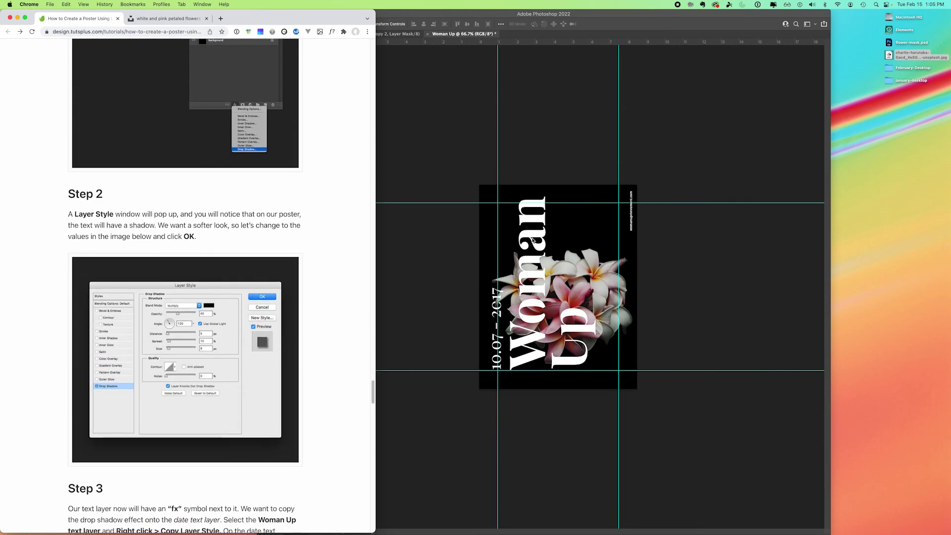
{"action": "left_click", "coordinate": [535, 225]}
{"action": "left_click", "coordinate": [541, 223]}
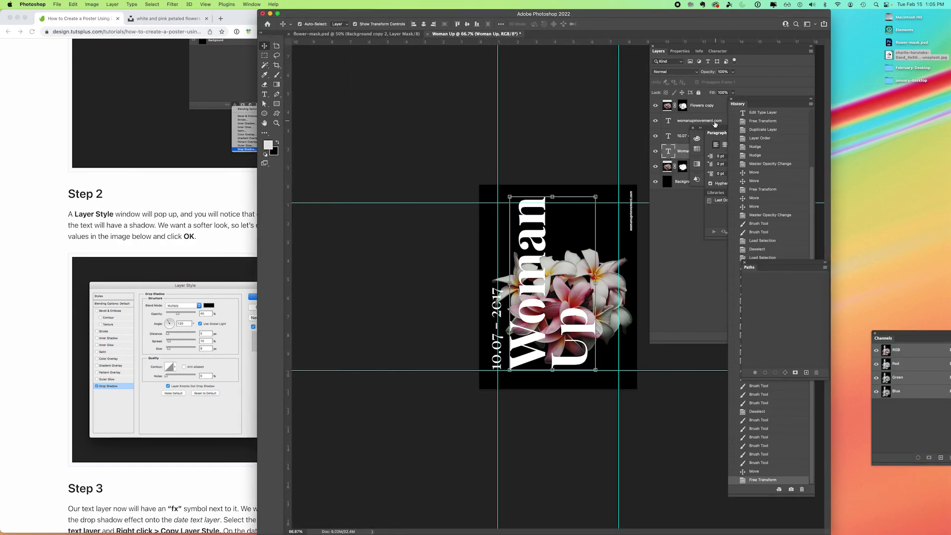
- Add a 40% opacity Multiply drop shadow (spread 10%, size 9 px) to the Woman Up layer
{"action": "left_click_drag", "start_coordinate": [716, 131], "coordinate": [670, 314]}
{"action": "left_click_drag", "start_coordinate": [743, 104], "coordinate": [703, 275]}
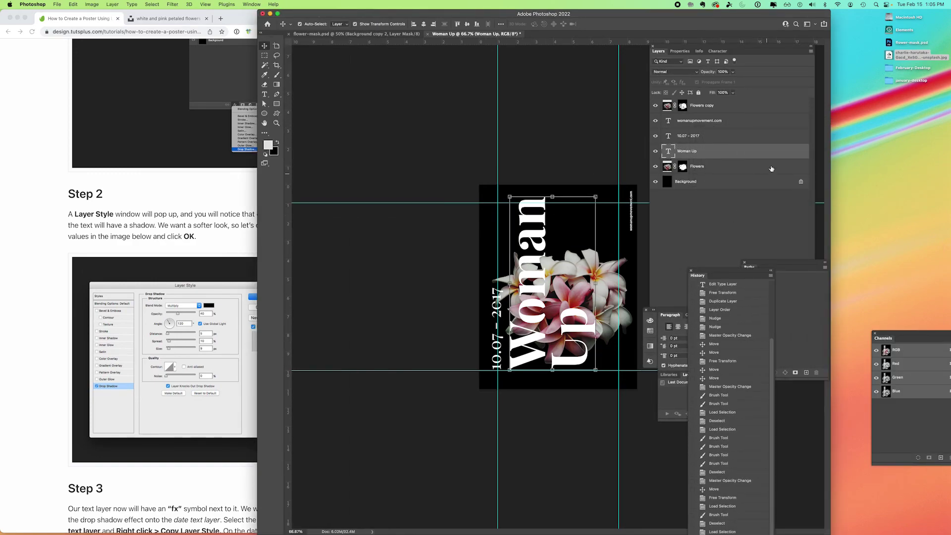
{"action": "double_click", "coordinate": [796, 152]}
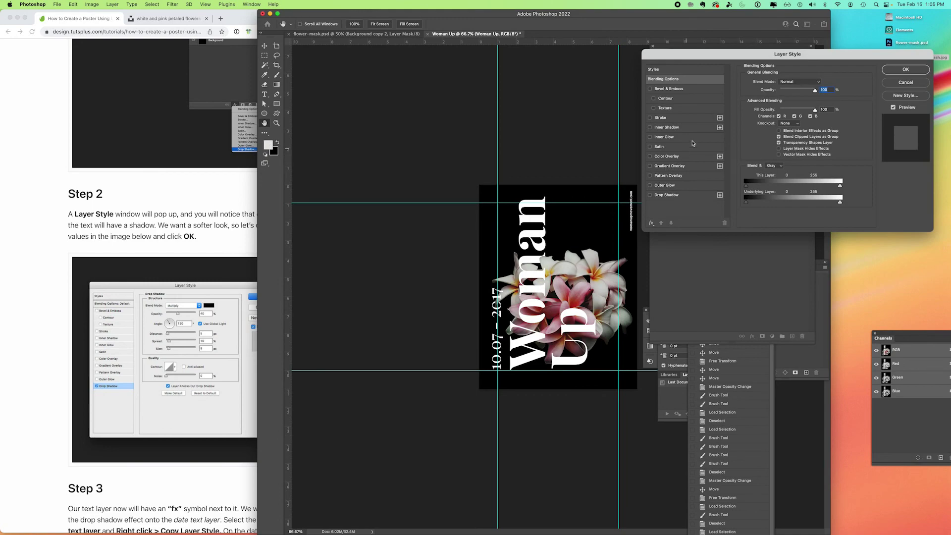
{"action": "left_click", "coordinate": [666, 196]}
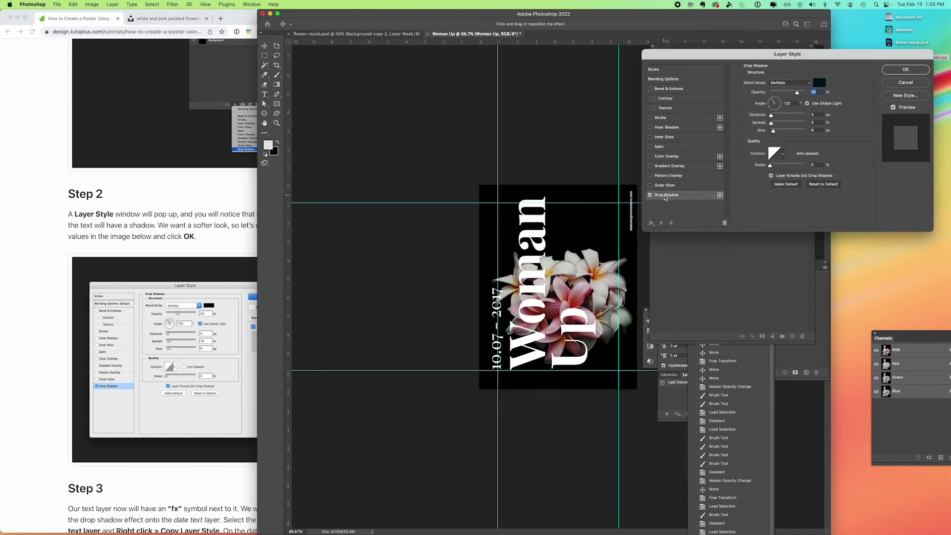
{"action": "key", "text": "BackSpace"}
{"action": "left_click", "coordinate": [814, 93]}
{"action": "key", "text": "Tab"}
{"action": "key", "text": "Tab"}
{"action": "left_click", "coordinate": [903, 71]}
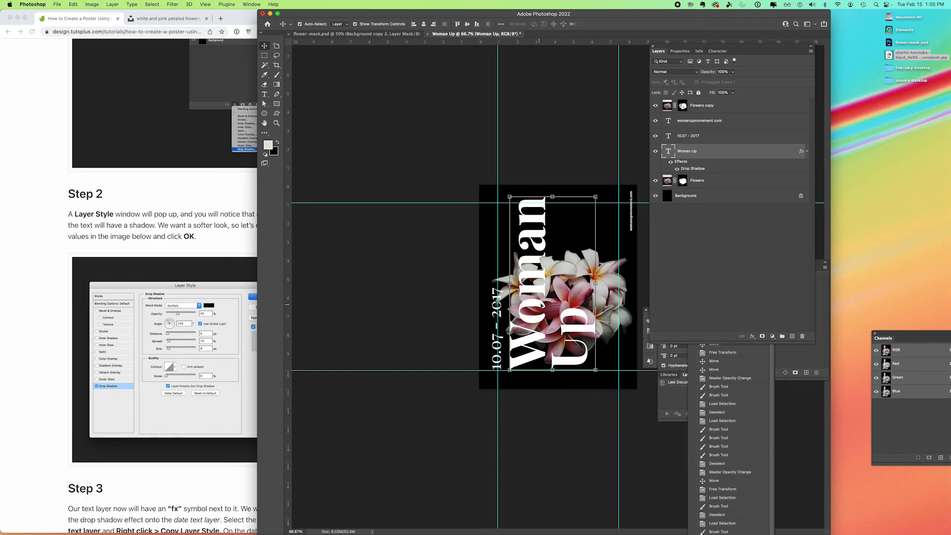
{"action": "left_click", "coordinate": [194, 250]}
{"action": "left_click", "coordinate": [525, 286]}
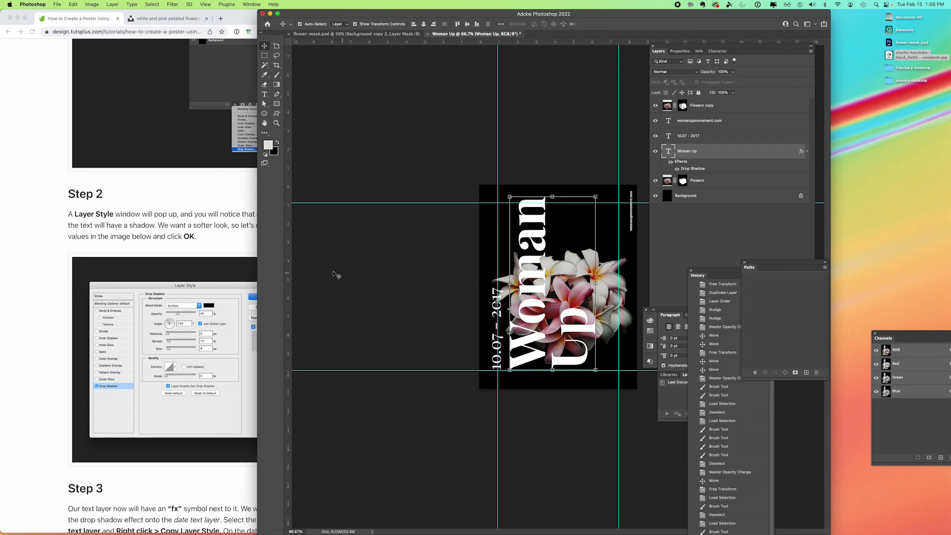
- Zoom the lettering to 200% and confirm the drop shadow: 5 px distance, 10% spread, 9 px size
{"action": "left_click", "coordinate": [277, 122]}
{"action": "left_click", "coordinate": [548, 344]}
{"action": "left_click", "coordinate": [548, 343]}
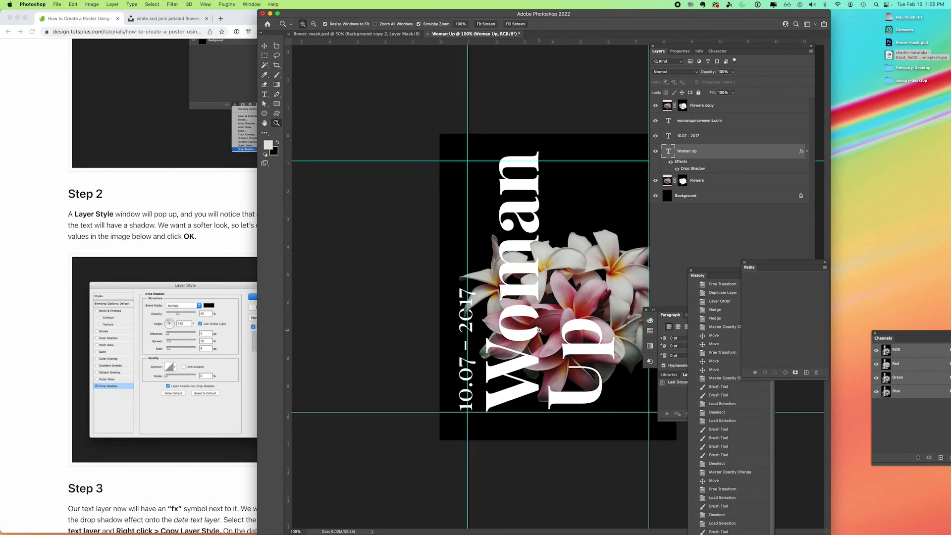
{"action": "left_click", "coordinate": [568, 320]}
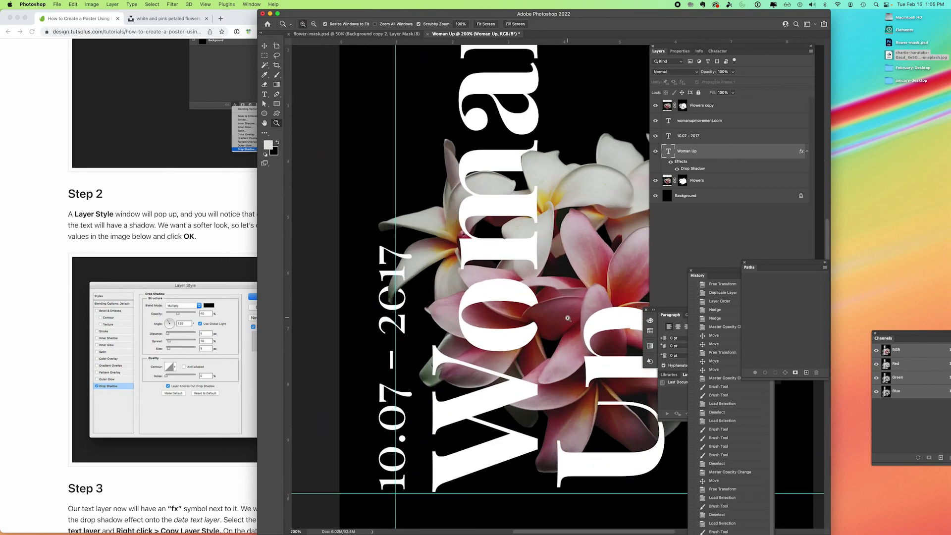
{"action": "left_click", "coordinate": [670, 164]}
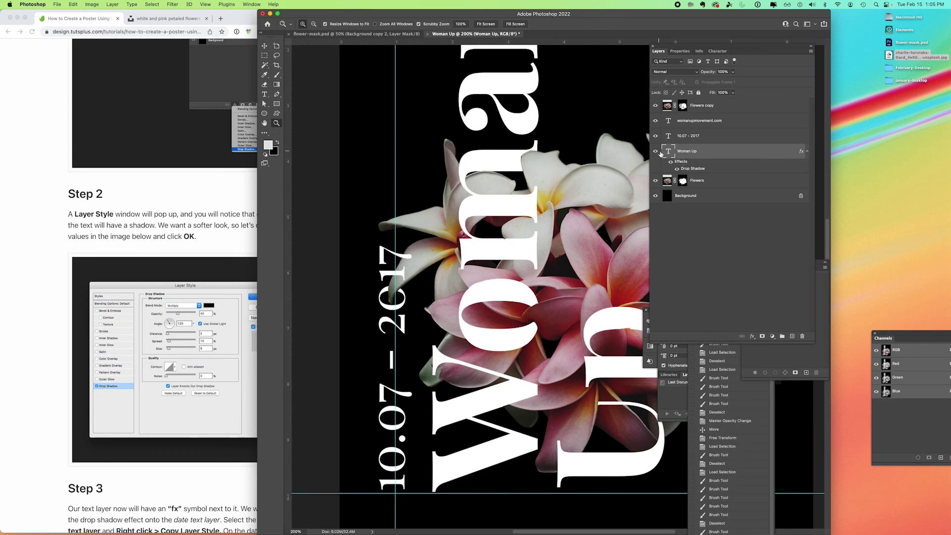
{"action": "double_click", "coordinate": [685, 169]}
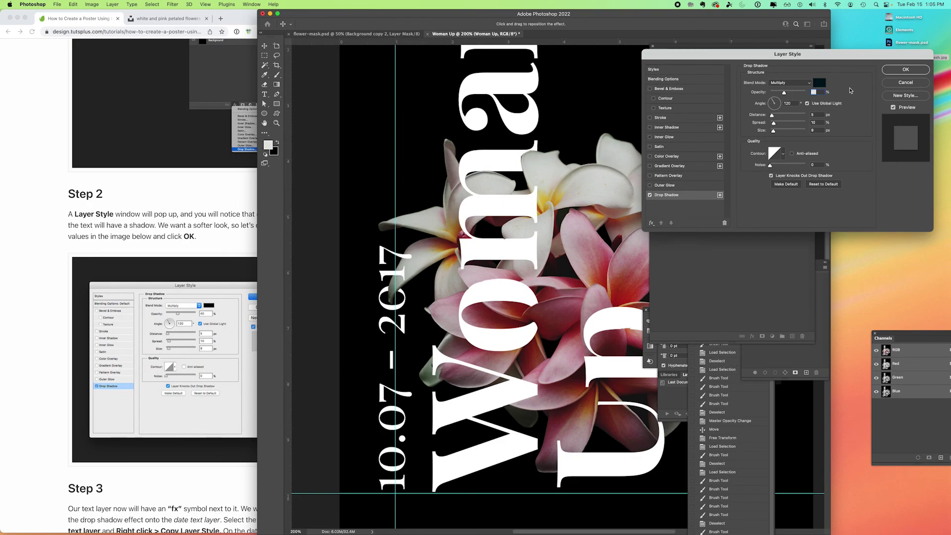
{"action": "left_click", "coordinate": [906, 72]}
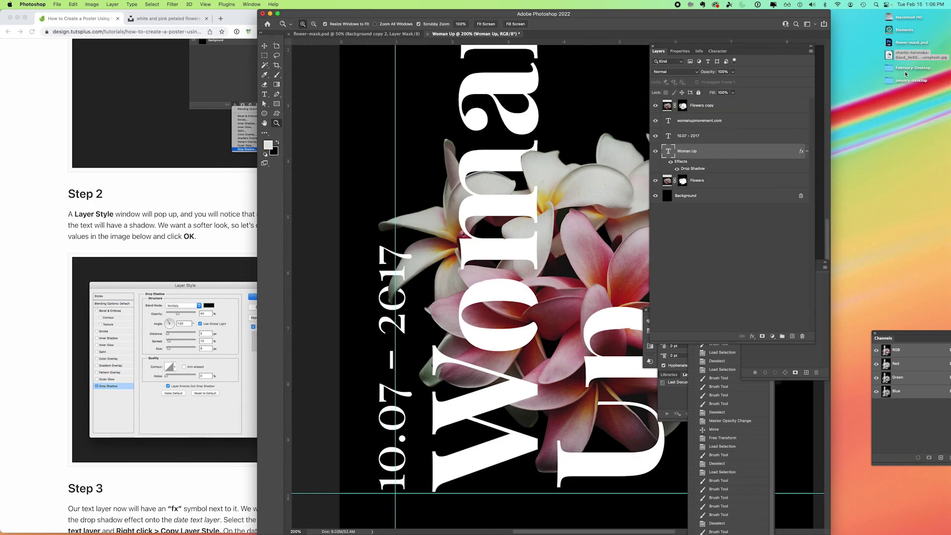
- Copy Woman Up's drop shadow onto the 10.07 - 2017 layer, then scroll the tutorial to section 7
{"action": "left_click_drag", "start_coordinate": [257, 238], "coordinate": [372, 236]}
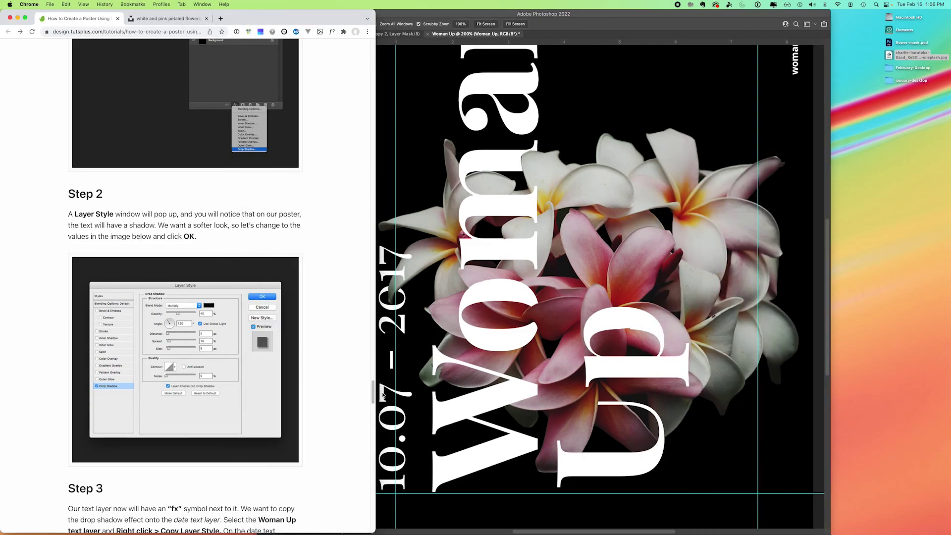
{"action": "left_click_drag", "start_coordinate": [373, 394], "coordinate": [372, 411]}
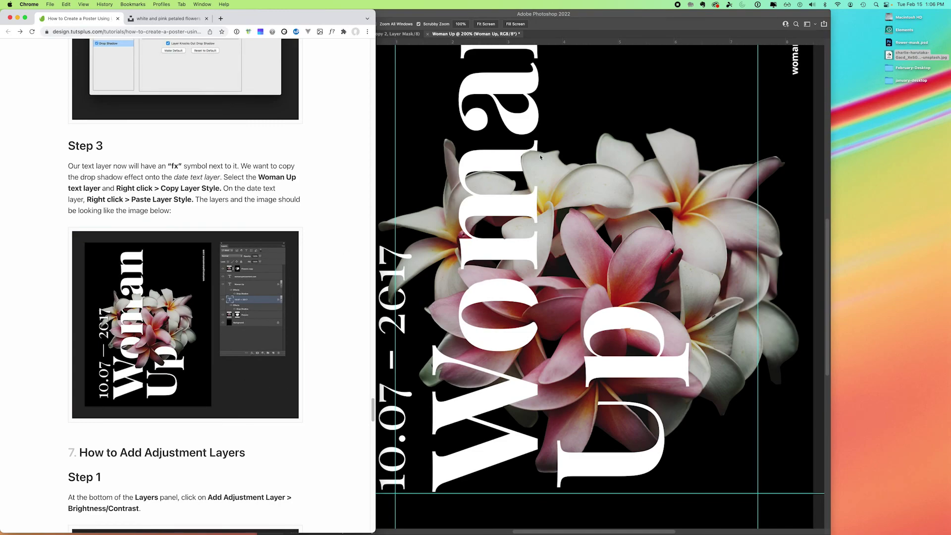
{"action": "left_click", "coordinate": [607, 101]}
{"action": "left_click_drag", "start_coordinate": [689, 170], "coordinate": [688, 128]}
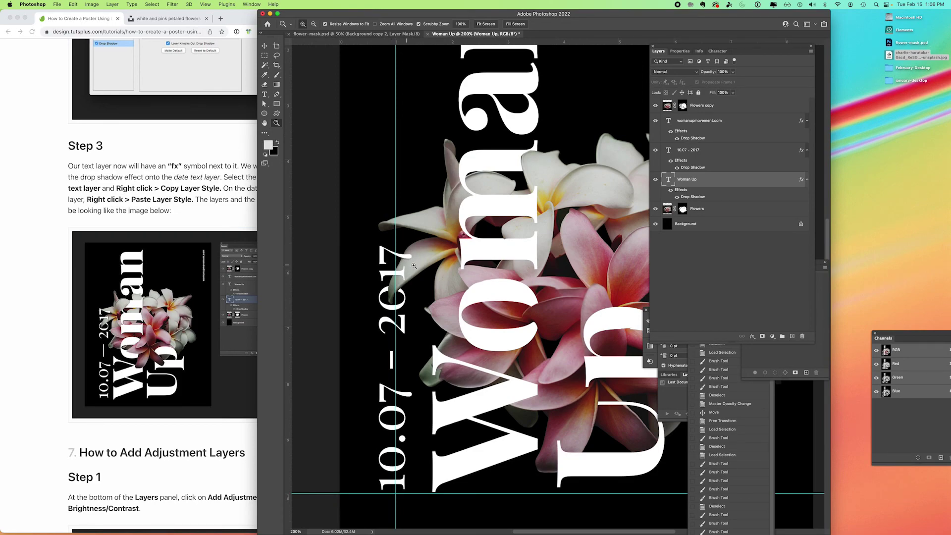
{"action": "left_click", "coordinate": [137, 454]}
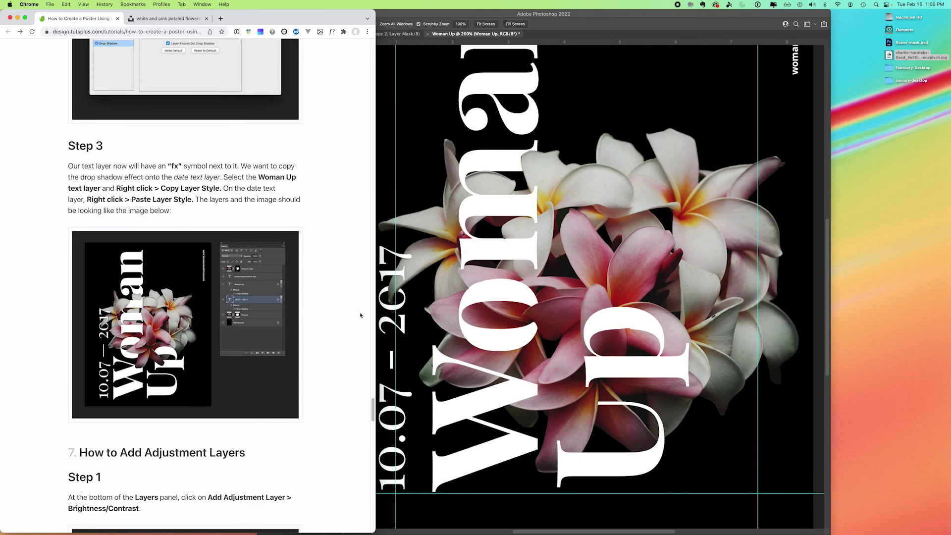
{"action": "scroll", "coordinate": [367, 407], "scroll_direction": "down", "scroll_amount": 6}
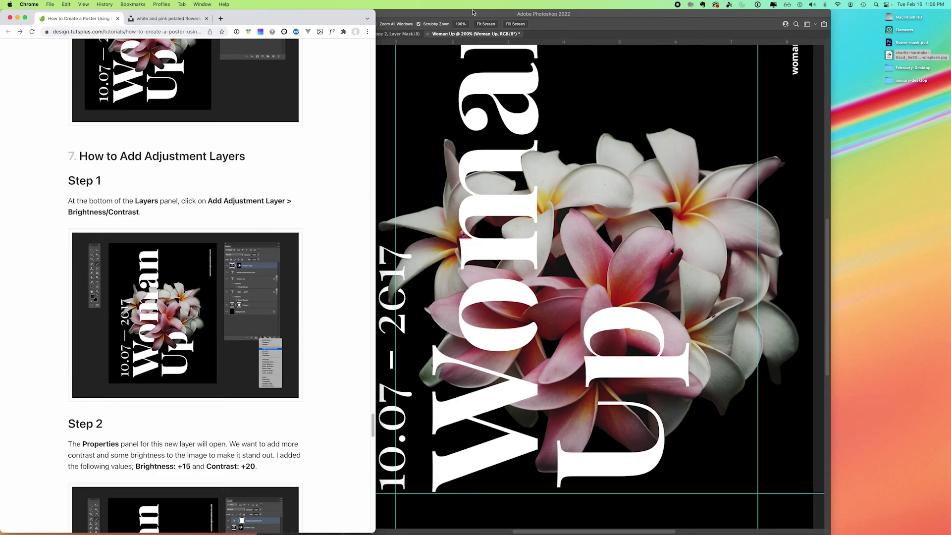
- Add a Brightness/Contrast adjustment layer with Brightness 15 and Contrast 20
{"action": "left_click", "coordinate": [768, 197]}
{"action": "left_click", "coordinate": [773, 337]}
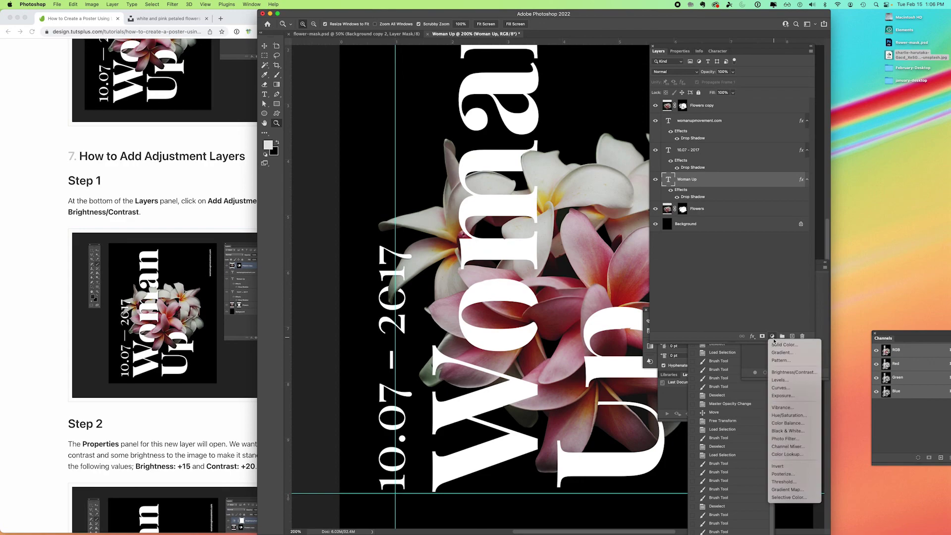
{"action": "left_click", "coordinate": [782, 375]}
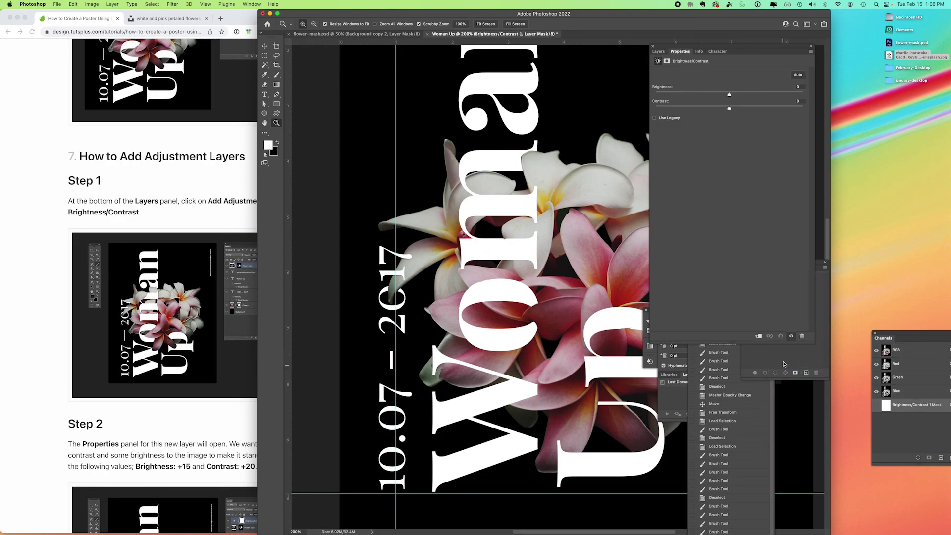
{"action": "left_click", "coordinate": [194, 424]}
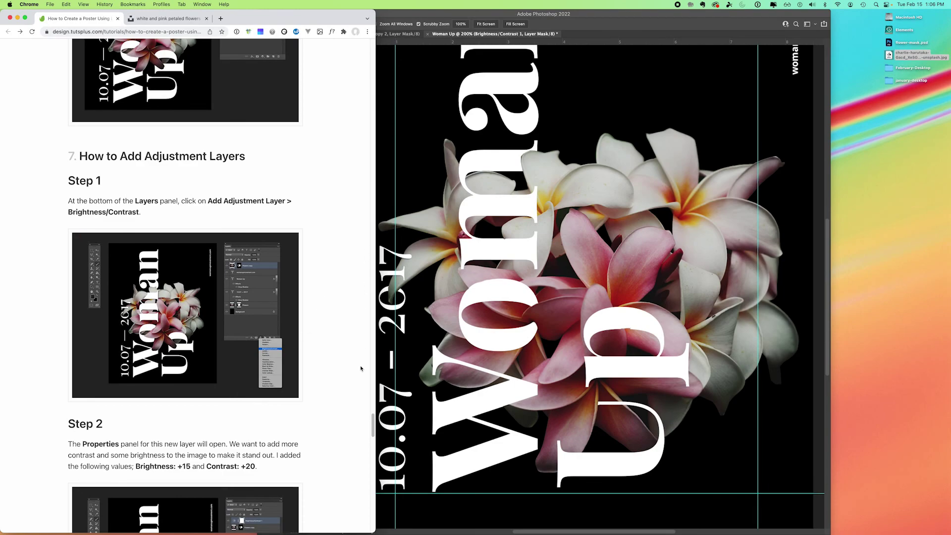
{"action": "left_click_drag", "start_coordinate": [372, 425], "coordinate": [372, 438]}
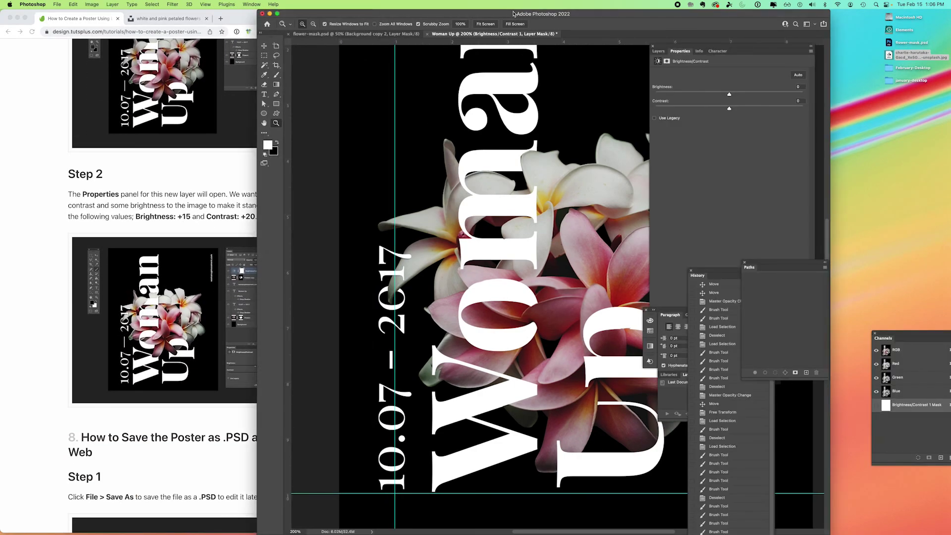
{"action": "left_click", "coordinate": [515, 15]}
{"action": "left_click", "coordinate": [799, 86]}
{"action": "type", "text": "15"}
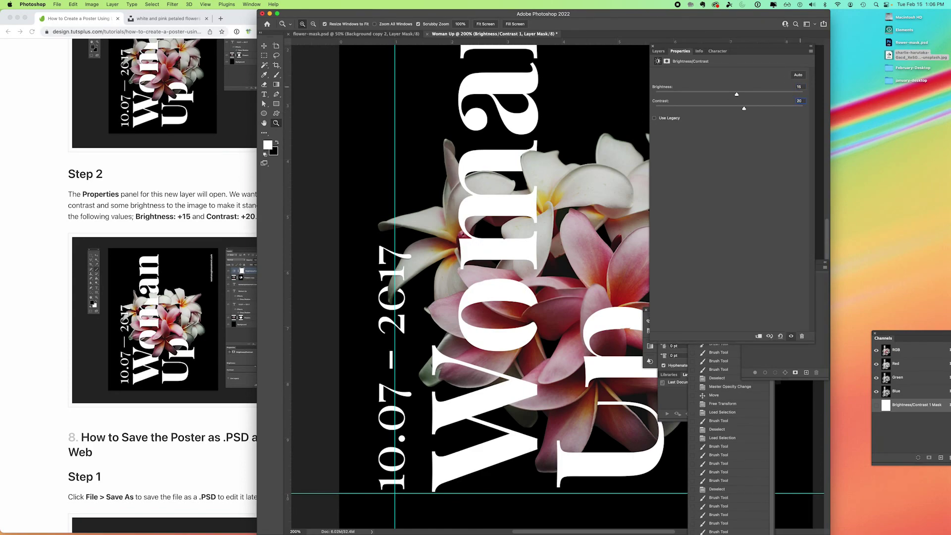
- Move Brightness/Contrast 1 to the top of the layer stack and zoom out to the whole poster
{"action": "left_click", "coordinate": [658, 51]}
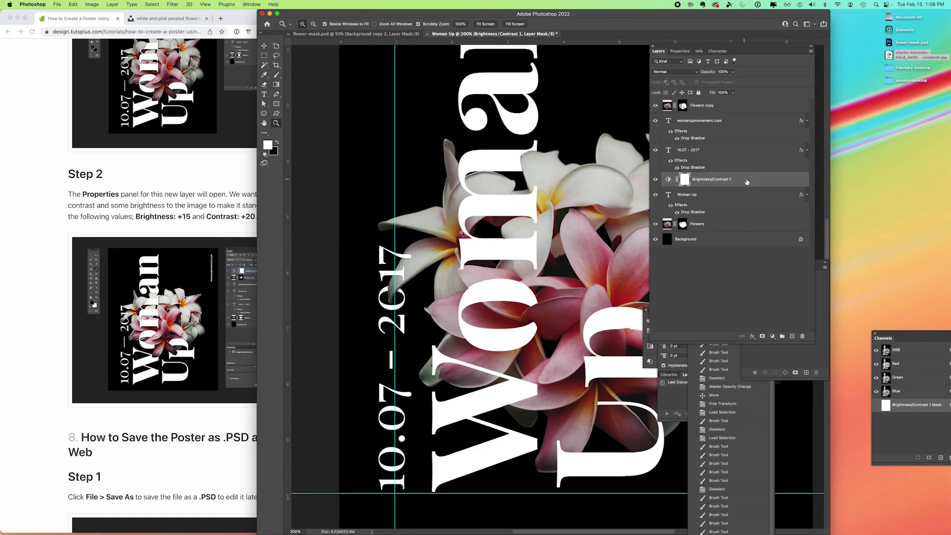
{"action": "left_click_drag", "start_coordinate": [758, 183], "coordinate": [749, 101]}
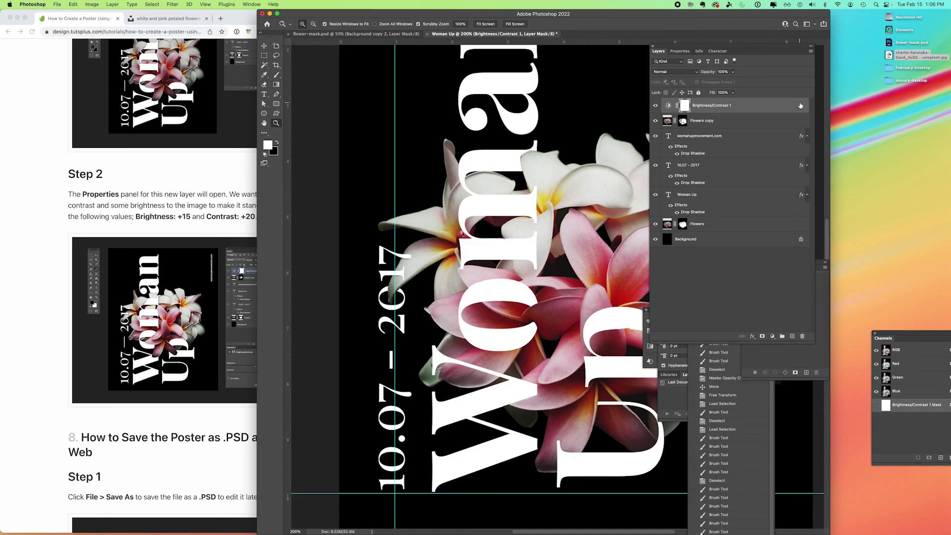
{"action": "key", "text": "super+minus"}
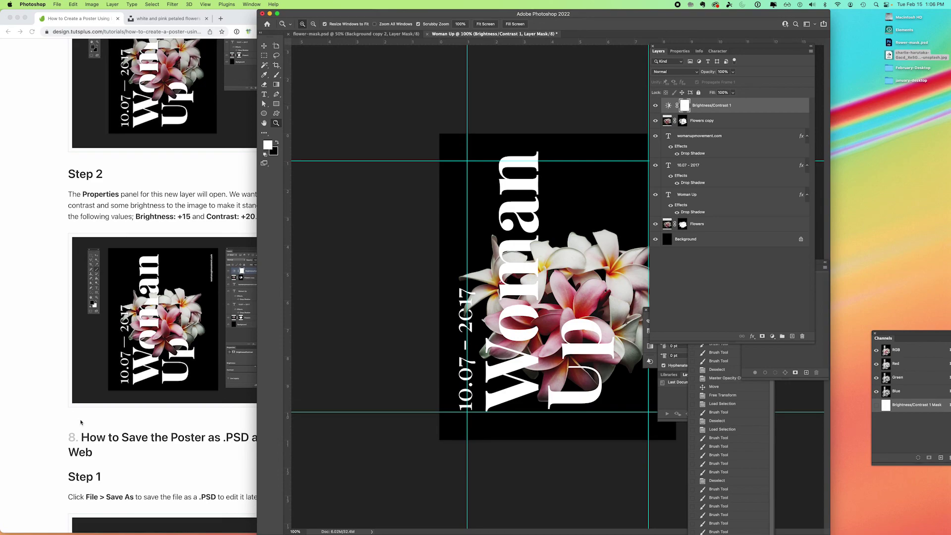
- Check the tutorial in the browser, then return to Photoshop and shift the document window left
{"action": "left_click", "coordinate": [81, 422]}
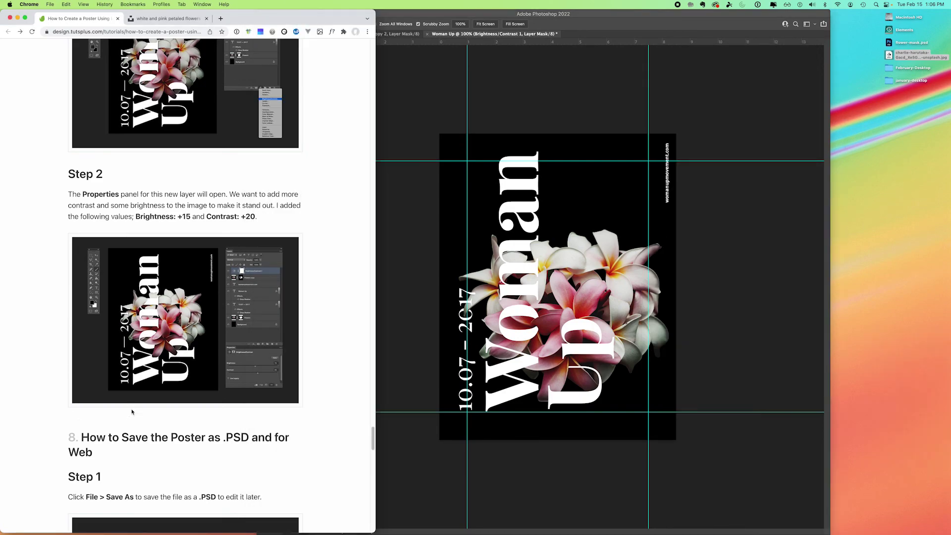
{"action": "left_click", "coordinate": [560, 82]}
{"action": "left_click_drag", "start_coordinate": [486, 16], "coordinate": [379, 14]}
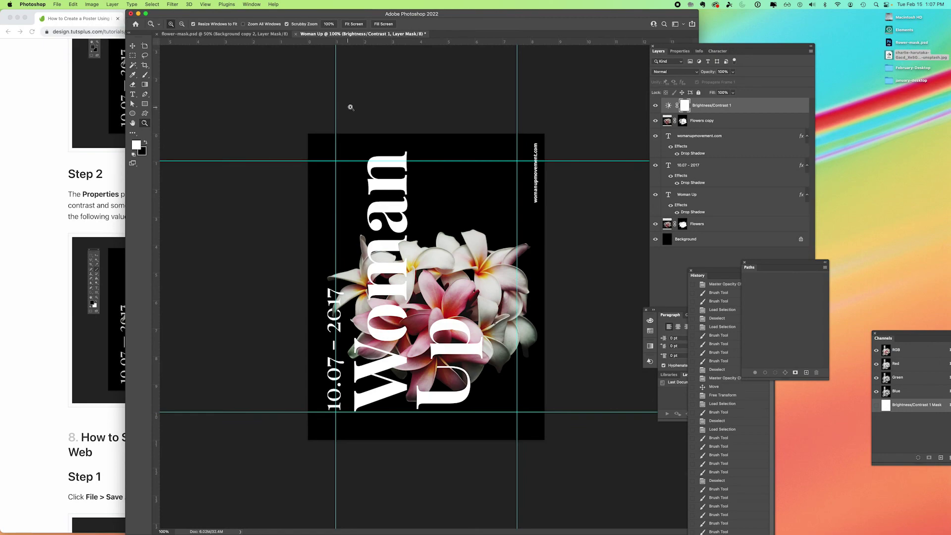
- In Save As, name the file WomanUp, removing the space from the name
{"action": "left_click", "coordinate": [55, 5]}
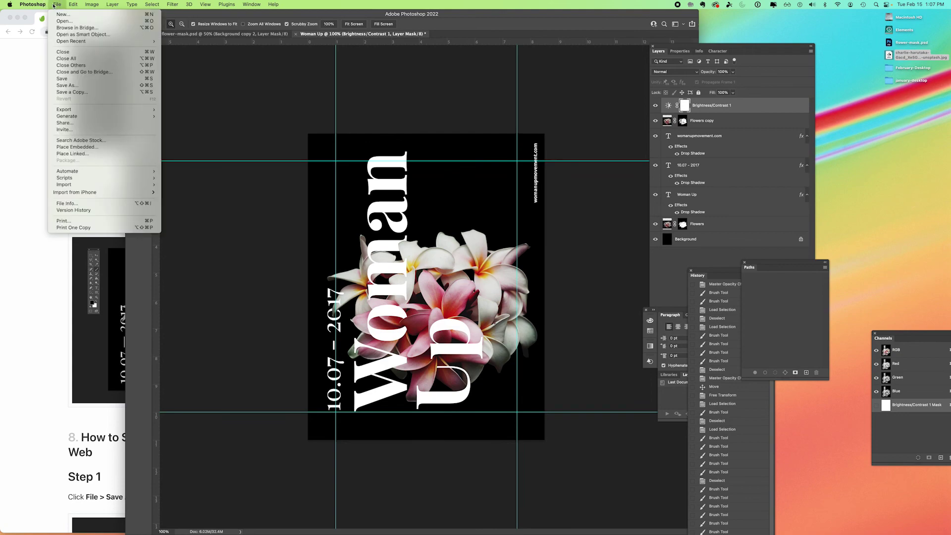
{"action": "left_click", "coordinate": [67, 85]}
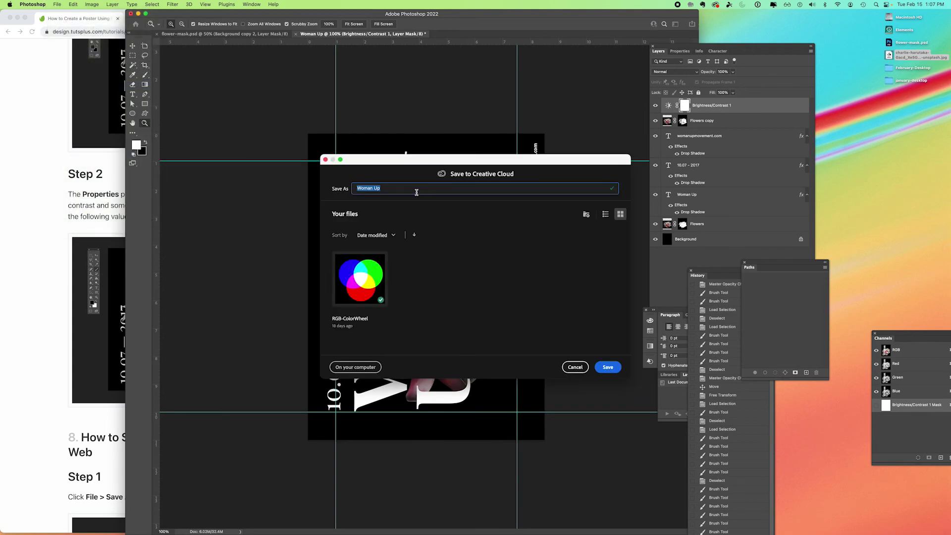
{"action": "left_click", "coordinate": [391, 188]}
{"action": "triple_click", "coordinate": [375, 189]}
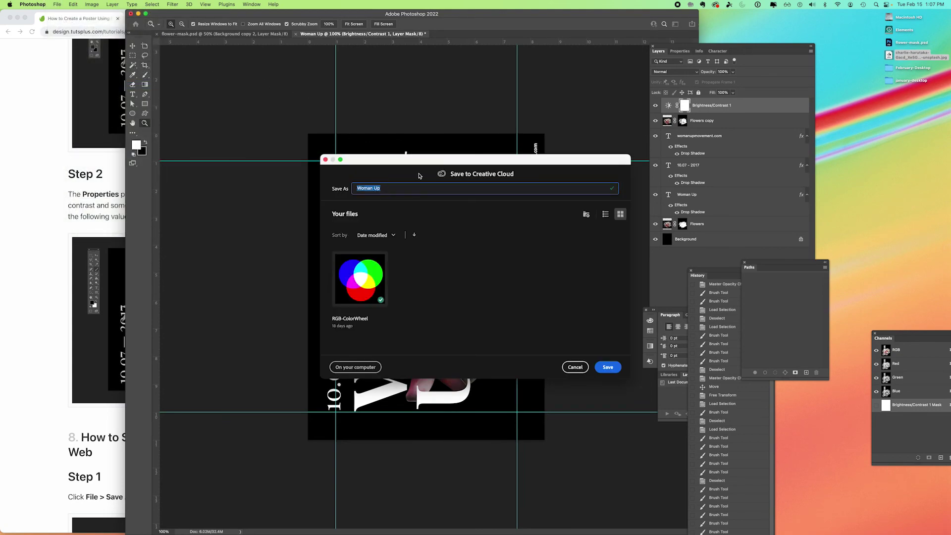
{"action": "left_click", "coordinate": [374, 190]}
{"action": "key", "text": "BackSpace"}
{"action": "triple_click", "coordinate": [388, 183]}
{"action": "key", "text": "Right"}
- Save WomanUp.psd to the computer's Desktop, then deselect the Brightness/Contrast 1 layer with the Move tool
{"action": "left_click", "coordinate": [355, 368]}
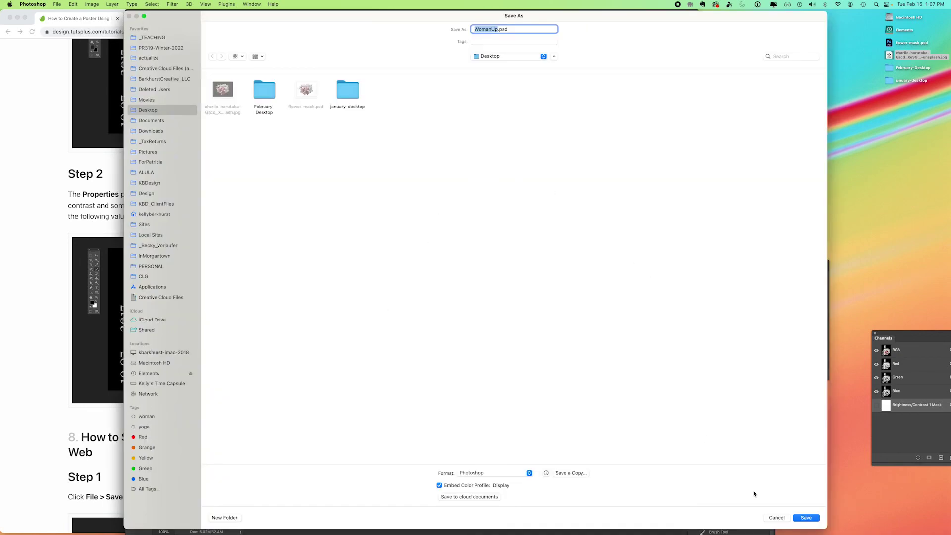
{"action": "left_click", "coordinate": [805, 517]}
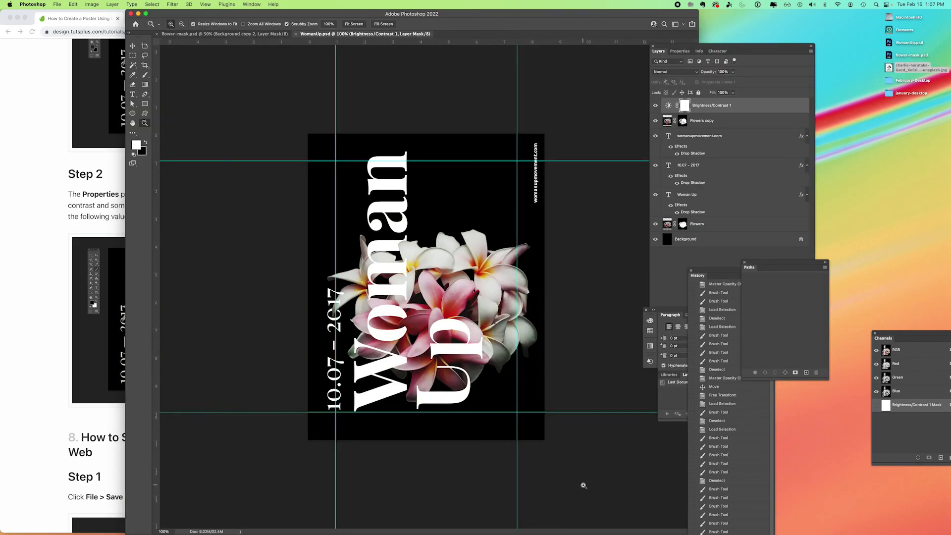
{"action": "left_click", "coordinate": [132, 45]}
{"action": "left_click", "coordinate": [447, 119]}
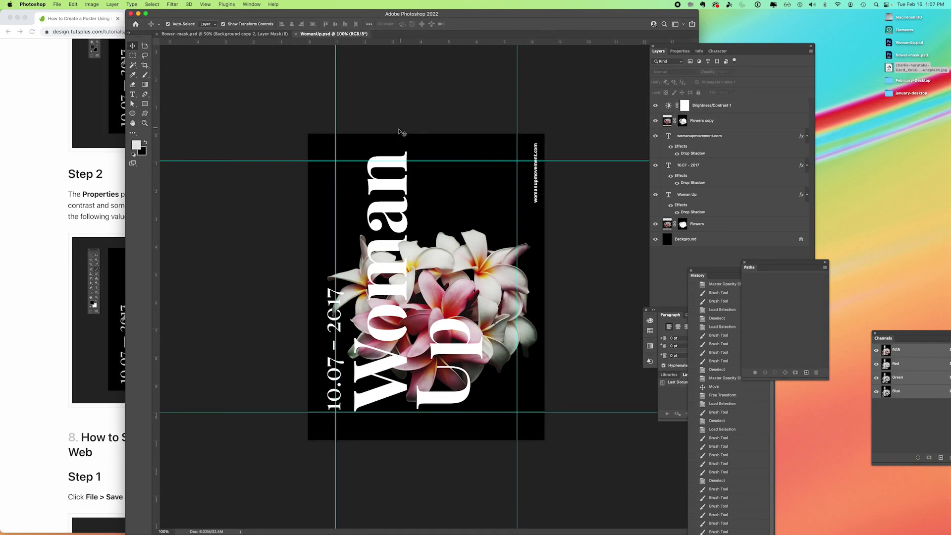